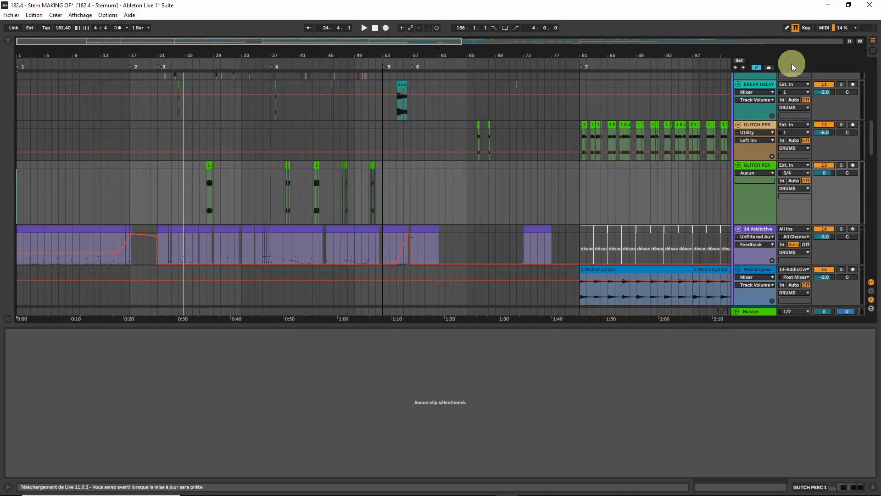
# Step: Survey the arrangement's drum, glitch percussion, sub, WC-101 and VERBOS tracks across the whole song
pyautogui.scroll(3, 248, 172)
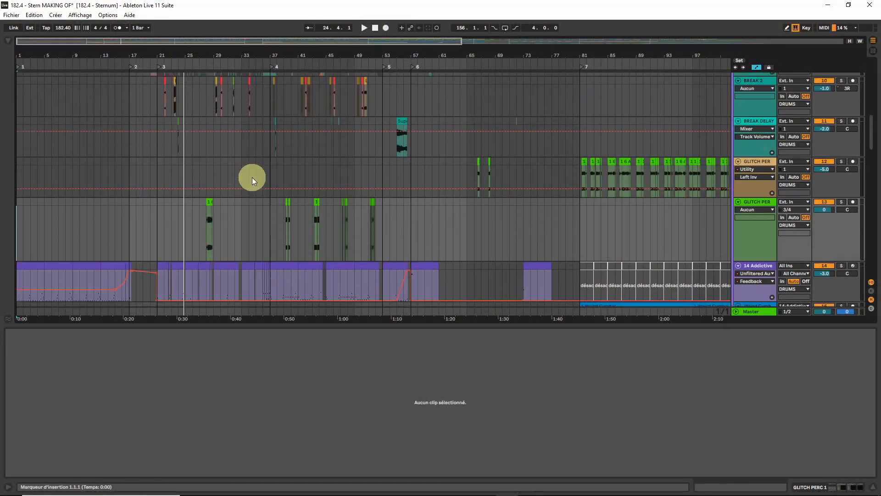
pyautogui.scroll(15, 252, 179)
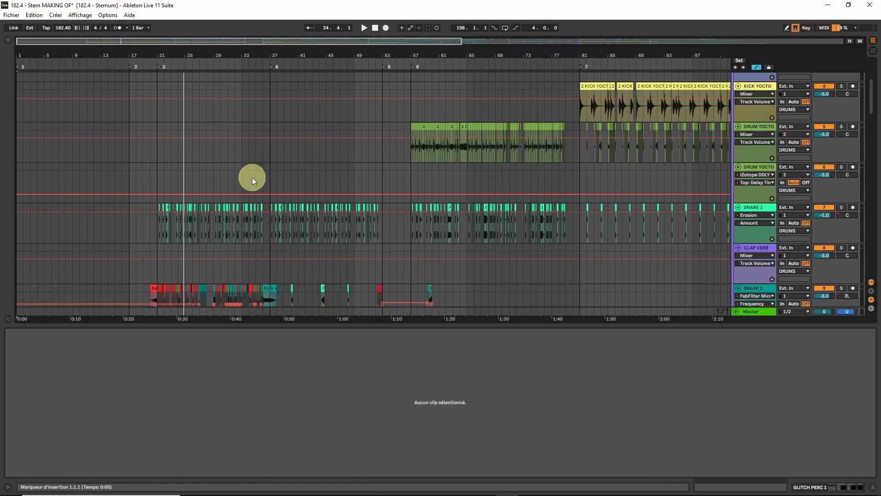
pyautogui.scroll(-15, 252, 177)
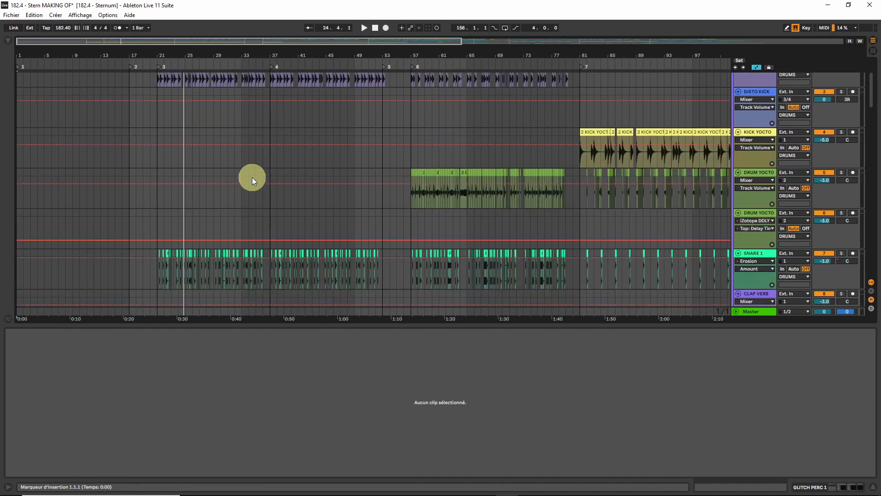
pyautogui.scroll(-6, 252, 177)
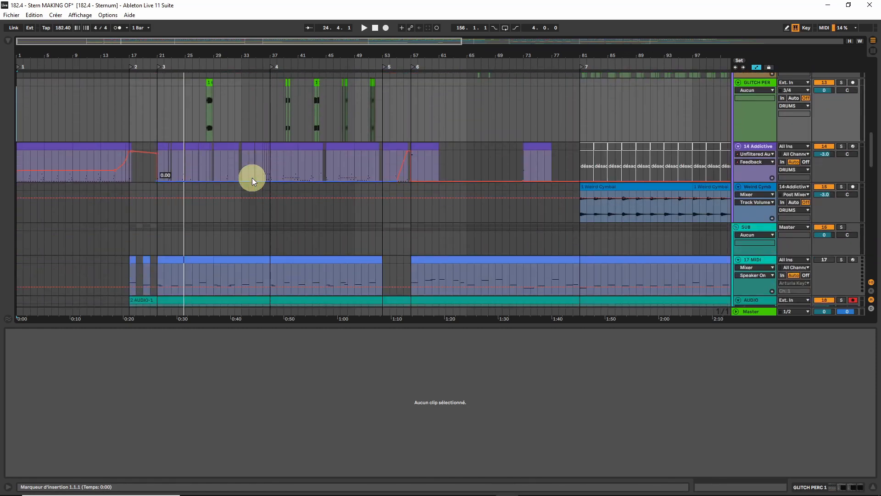
pyautogui.scroll(-4, 252, 177)
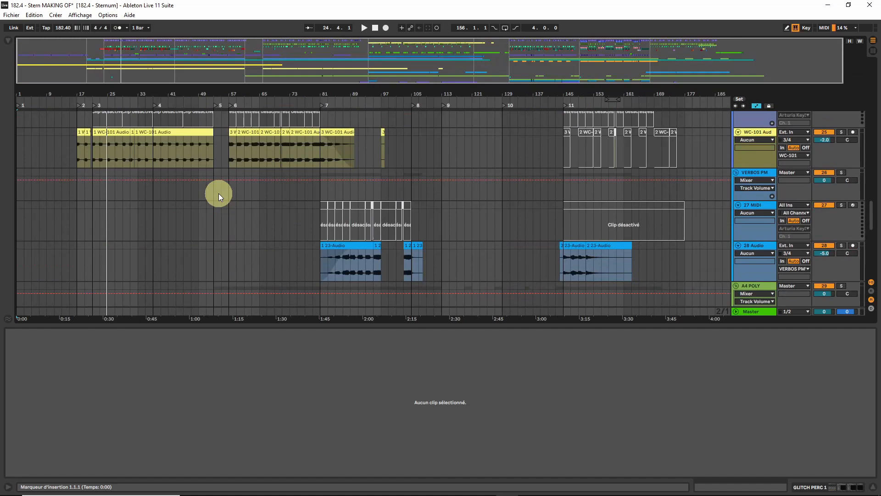
pyautogui.scroll(12, 218, 194)
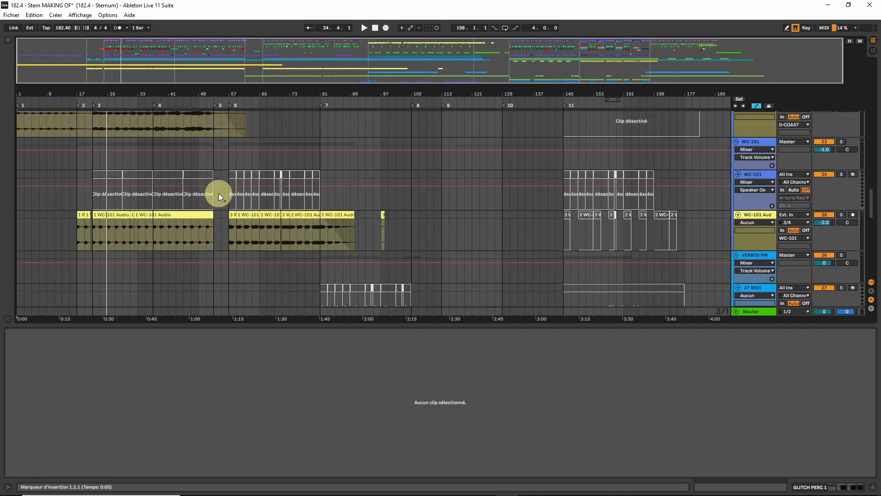
pyautogui.scroll(10, 218, 193)
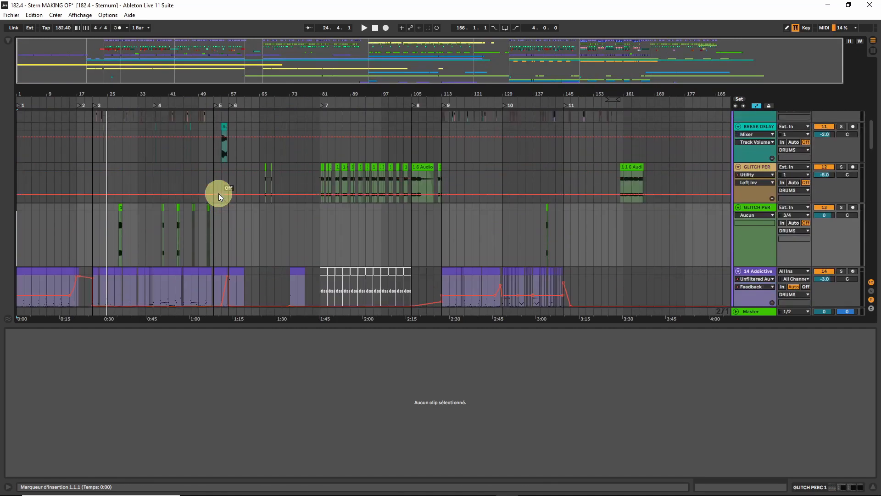
pyautogui.scroll(8, 219, 193)
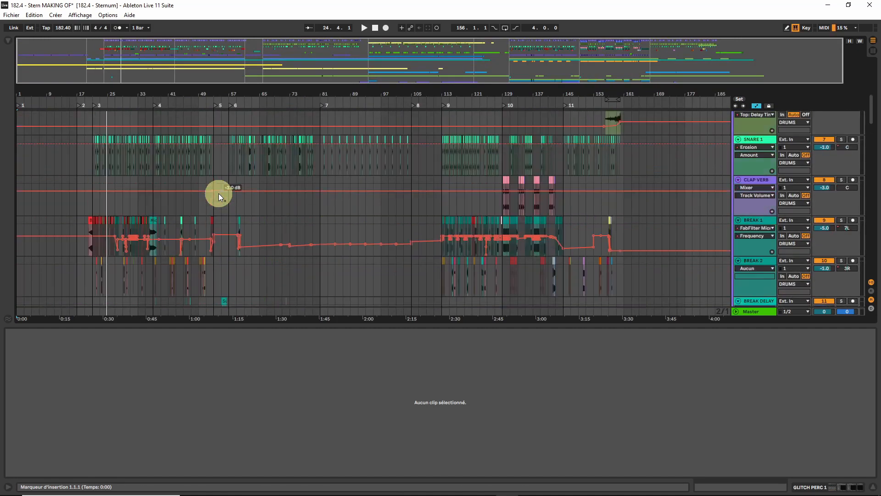
pyautogui.scroll(5, 219, 194)
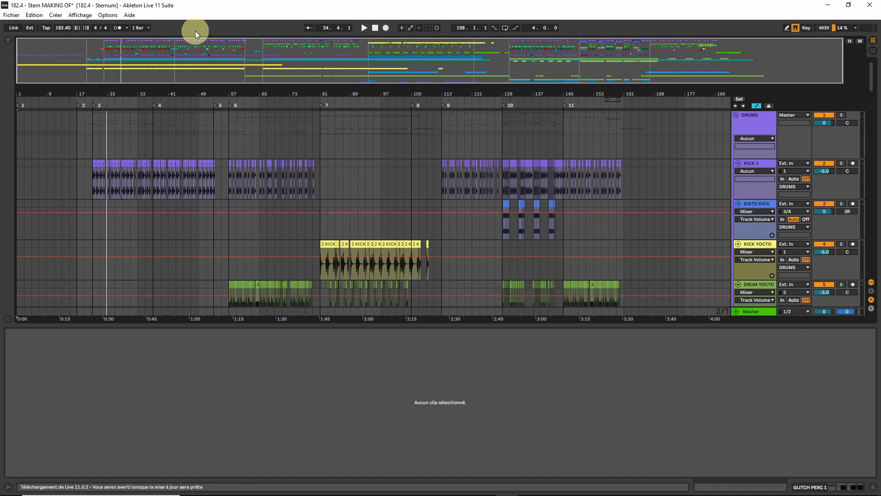
# Step: Select the first MIDI clip on the 14 Addictive Drums track and play it from bar 1
pyautogui.moveTo(120, 67); pyautogui.dragTo(54, 52)
pyautogui.scroll(-1, 49, 209)
pyautogui.scroll(-3, 51, 206)
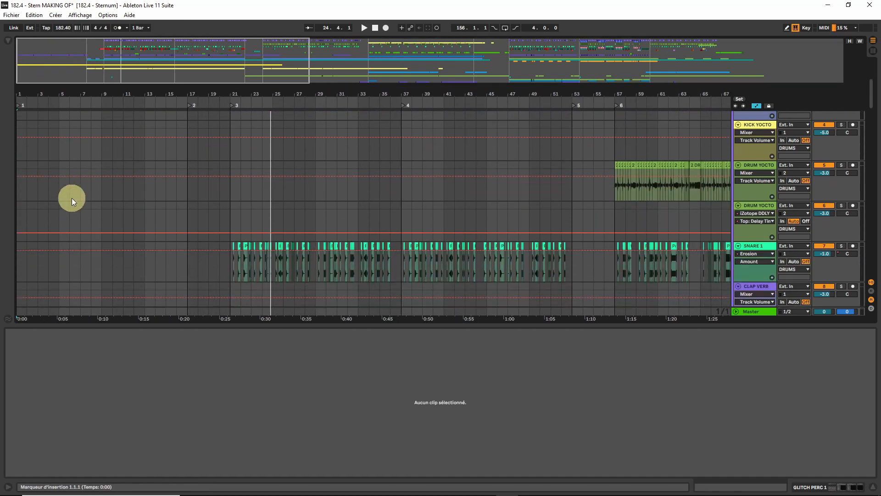
pyautogui.moveTo(131, 85); pyautogui.dragTo(128, 57)
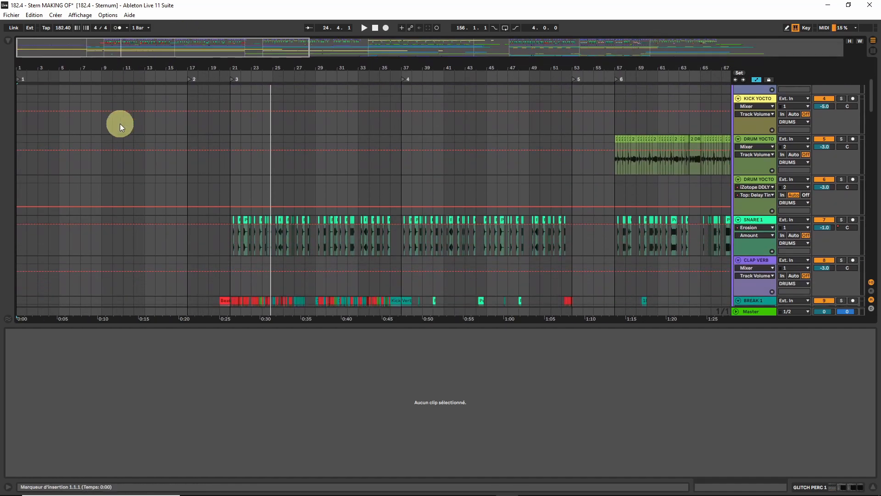
pyautogui.scroll(-2, 114, 172)
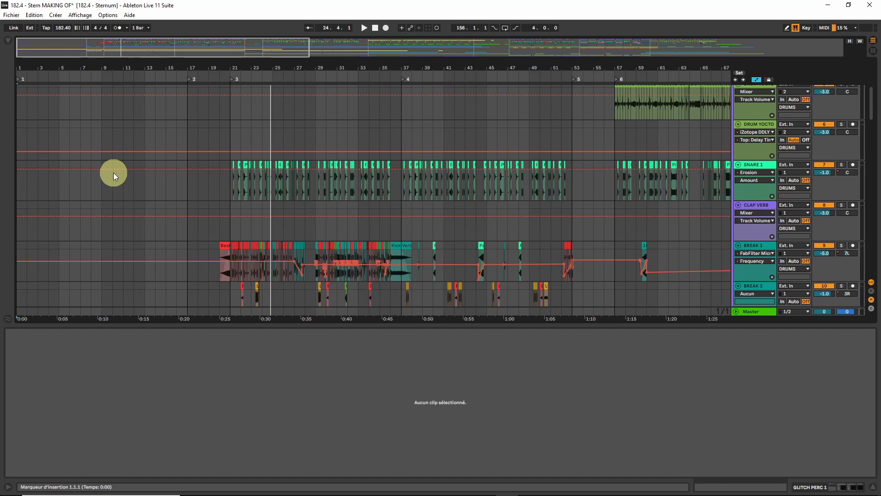
pyautogui.scroll(-2, 114, 172)
pyautogui.scroll(-6, 113, 172)
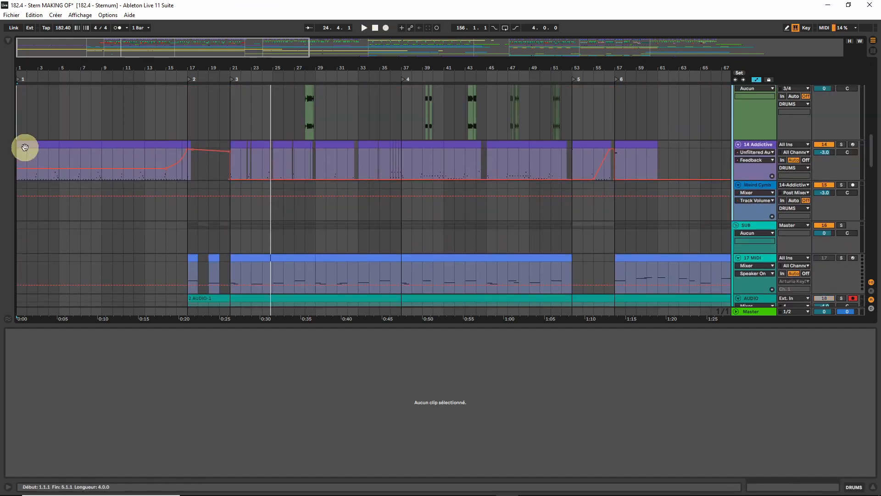
pyautogui.click(25, 148)
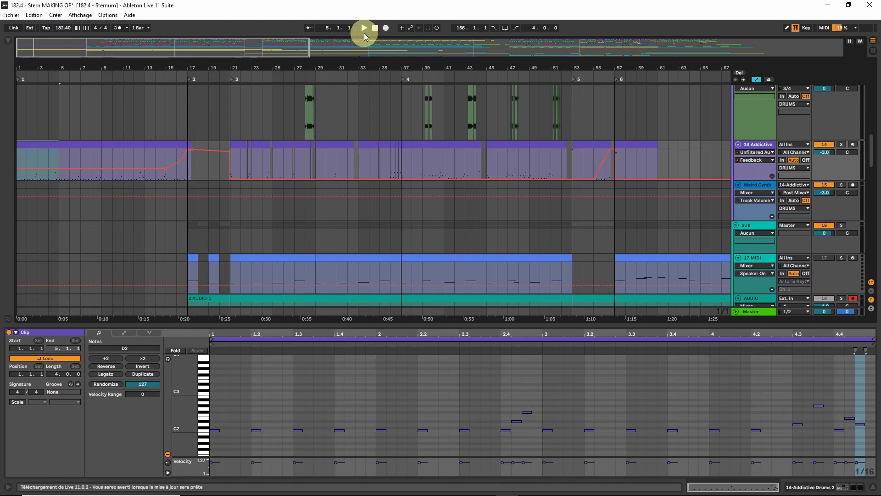
pyautogui.click(365, 33)
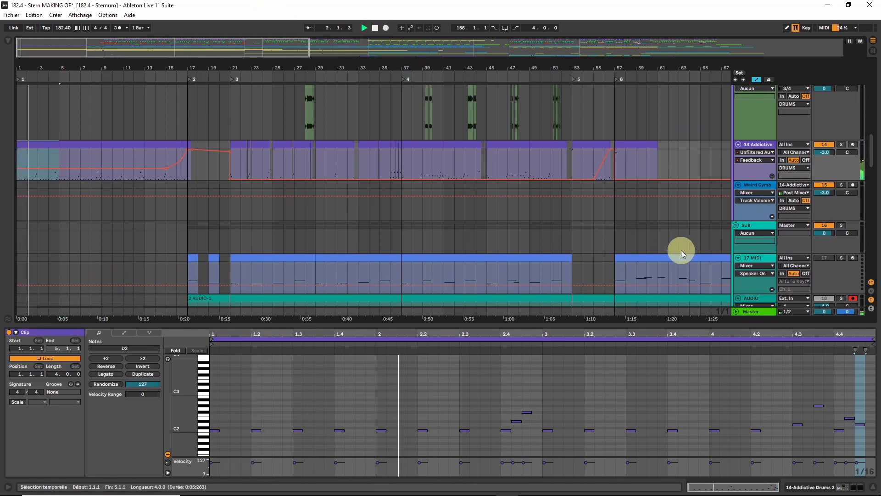
# Step: Show the device chain of the 14 Addictive Drums track and open the Addictive Drums 2 plugin window beside the intro clips
pyautogui.click(831, 432)
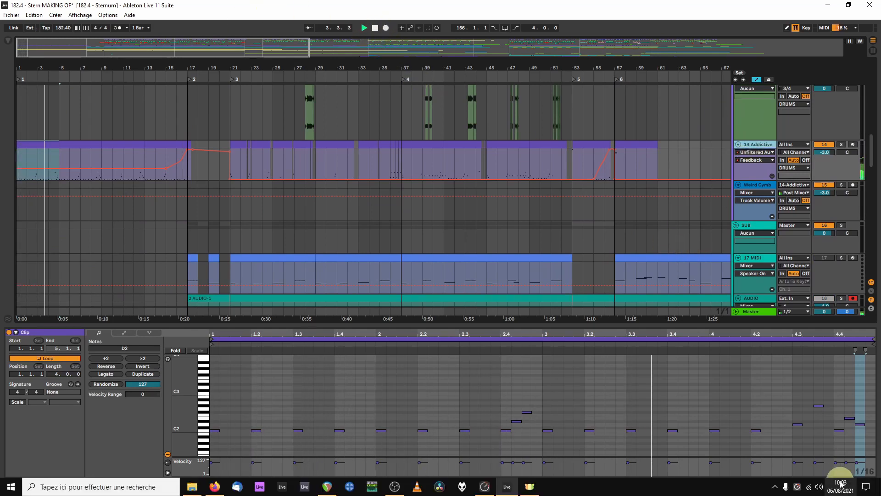
pyautogui.click(853, 486)
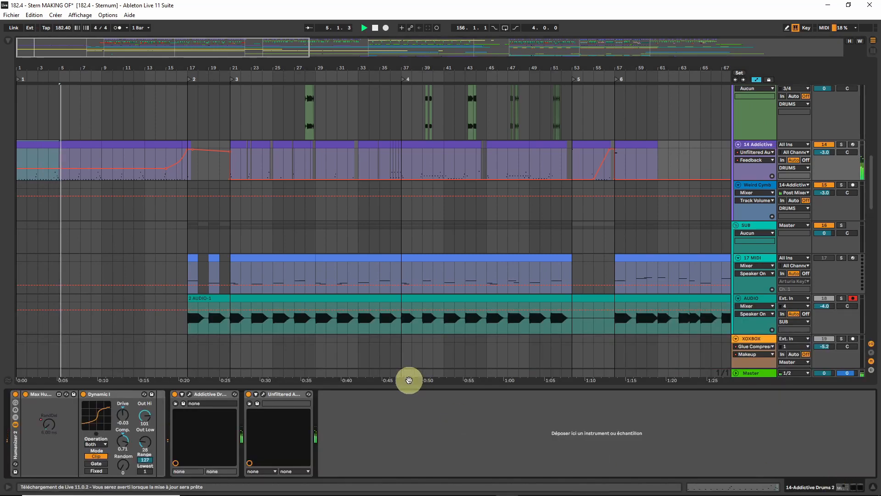
pyautogui.click(189, 394)
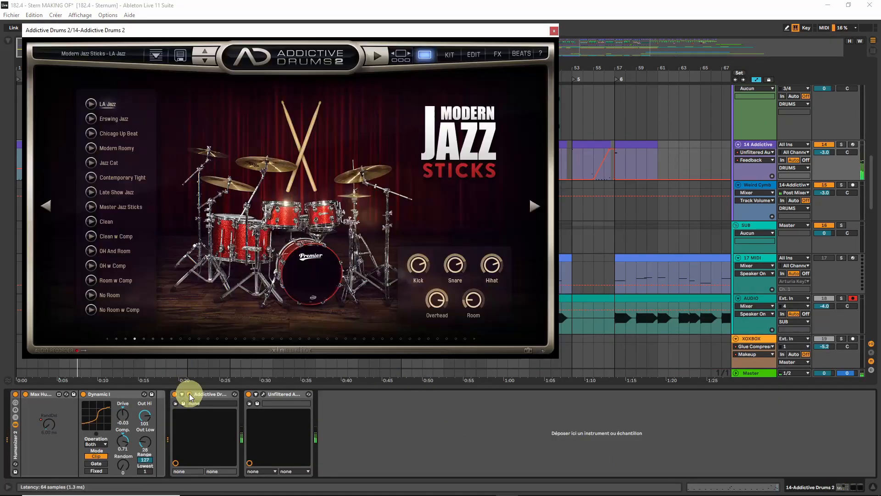
pyautogui.moveTo(230, 31); pyautogui.dragTo(464, 52)
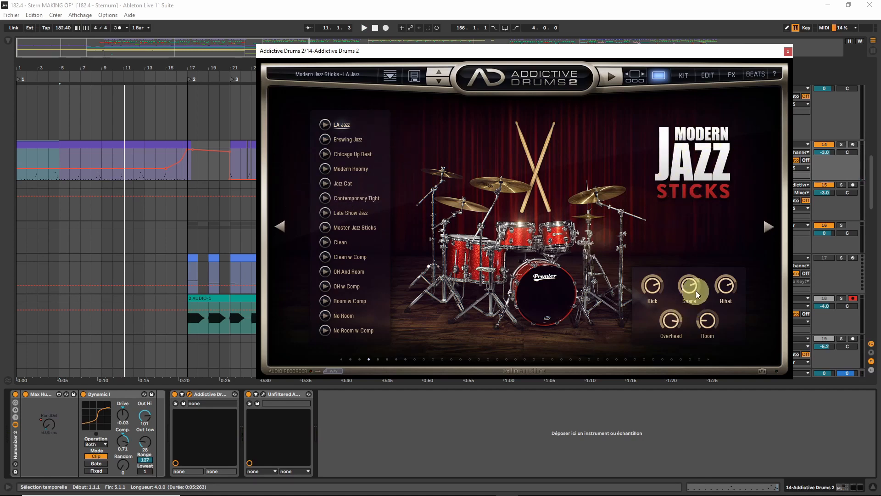
# Step: Examine the Modern Jazz Sticks kit's presets, mixer and kit gallery in Addictive Drums 2, and close the plugin window
pyautogui.click(346, 228)
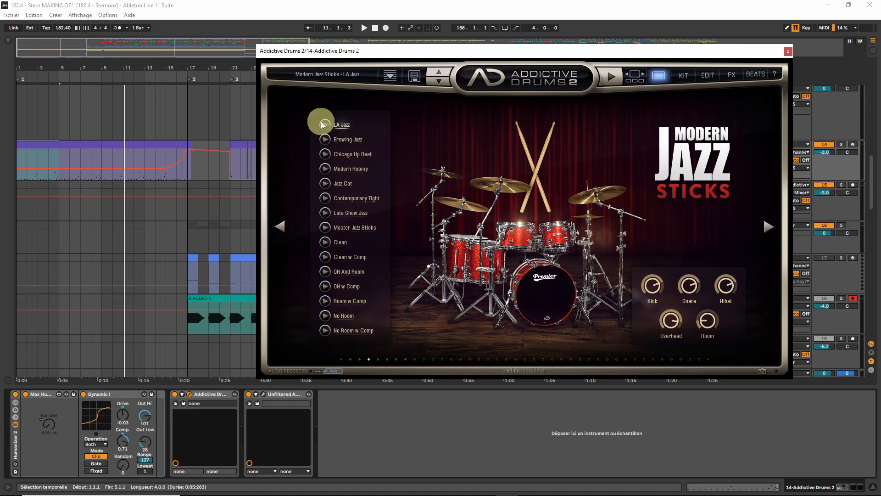
pyautogui.click(708, 75)
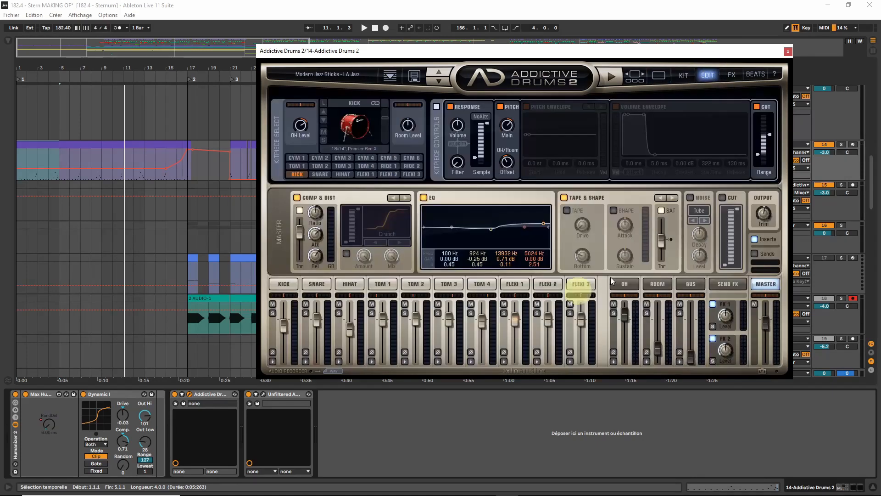
pyautogui.click(683, 75)
pyautogui.click(636, 81)
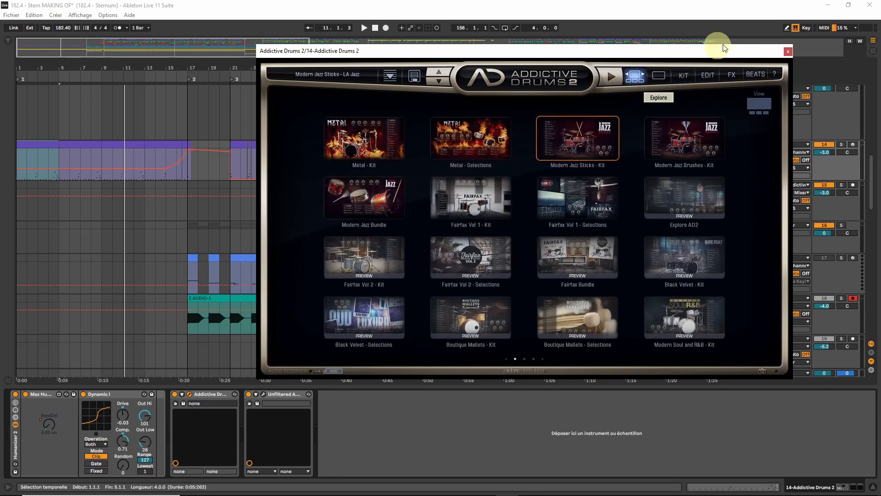
pyautogui.click(564, 128)
pyautogui.click(171, 402)
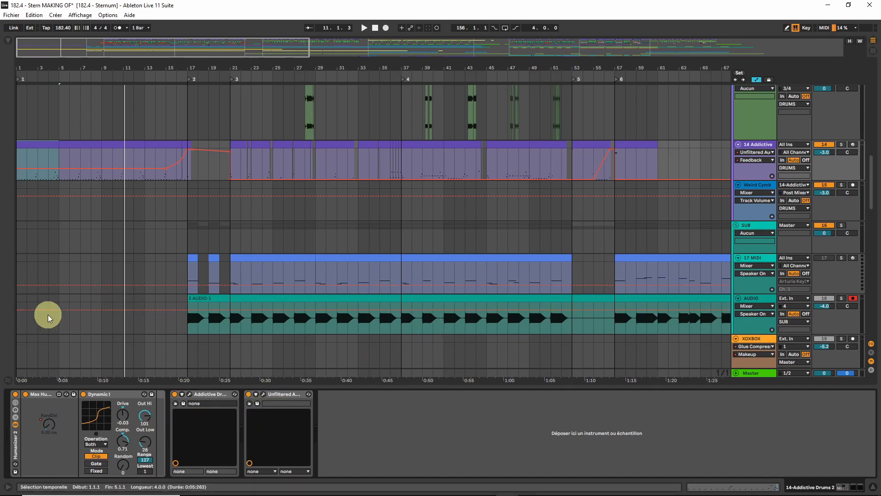
# Step: Play the intro drums and compare them with the Humanizer 2 rack switched off and back on
pyautogui.press('space')
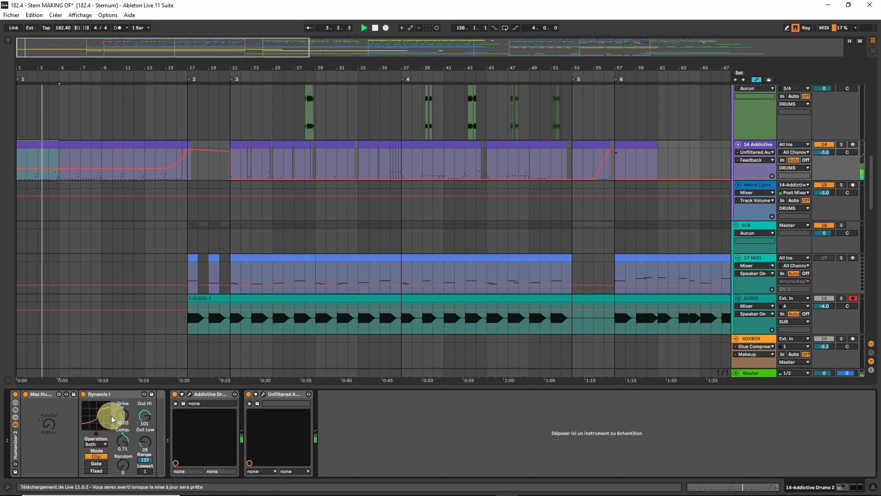
pyautogui.click(15, 395)
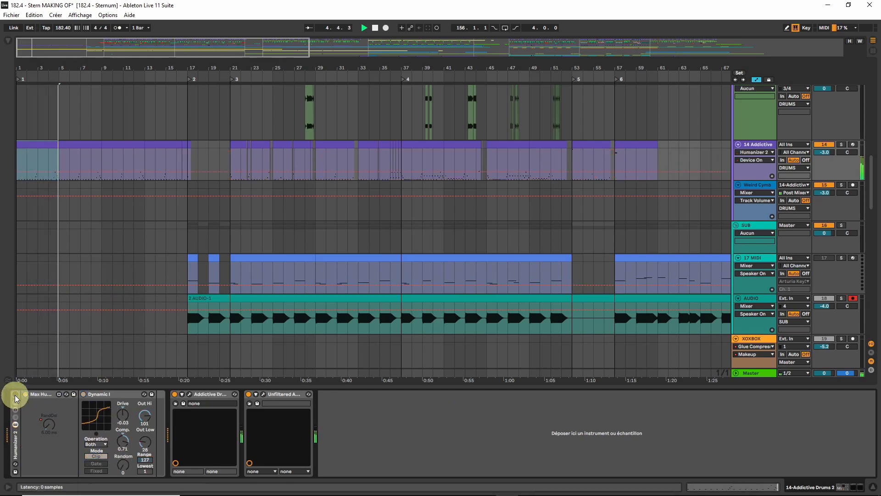
pyautogui.click(15, 395)
pyautogui.click(51, 426)
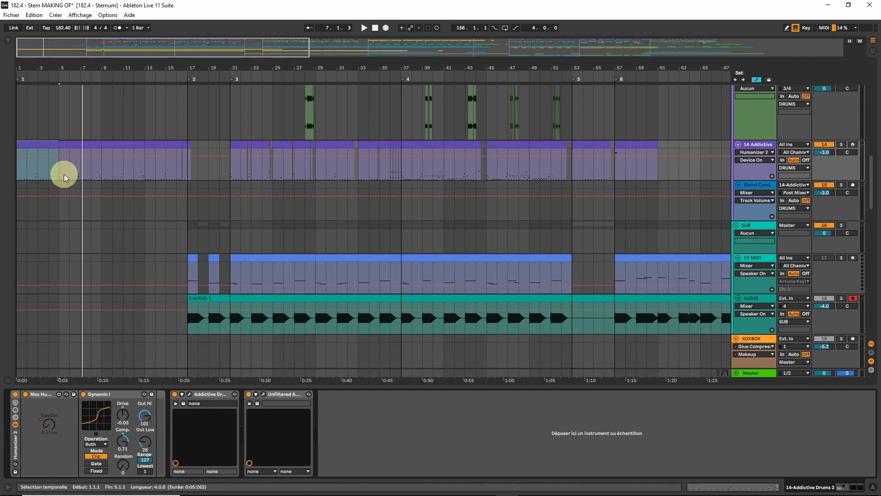
# Step: Open the first Addictive Drums clip in the note editor and examine the timing of its opening C2 notes up close
pyautogui.click(50, 146)
pyautogui.doubleClick(50, 144)
pyautogui.moveTo(224, 329); pyautogui.dragTo(215, 331)
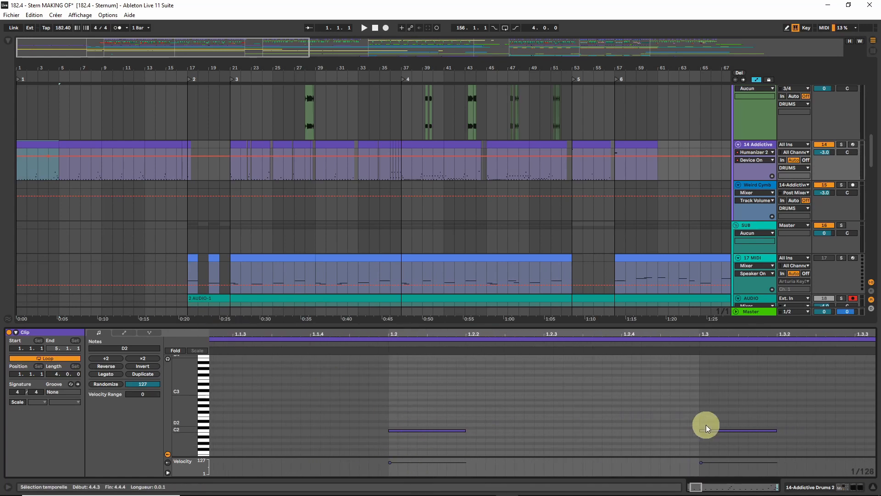
# Step: Return to the Addictive Drums device chain and display the Random parameter of the Humanizer rack's Dynamic I device
pyautogui.click(759, 145)
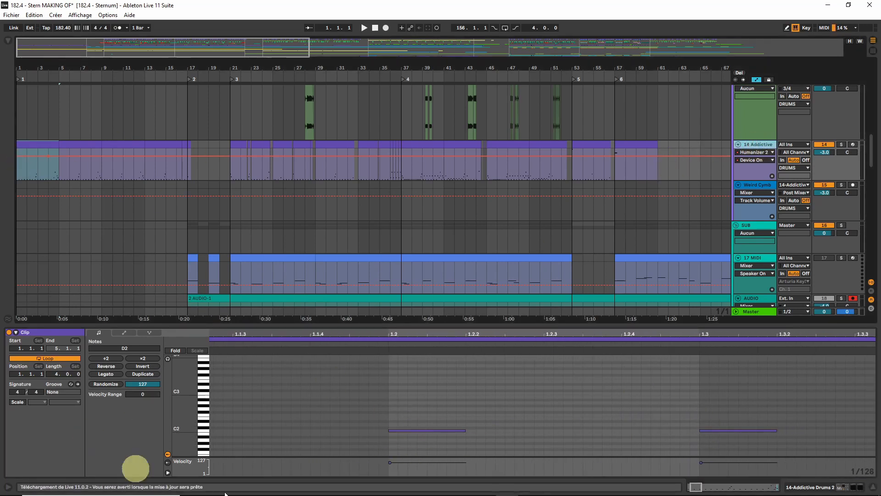
pyautogui.click(829, 486)
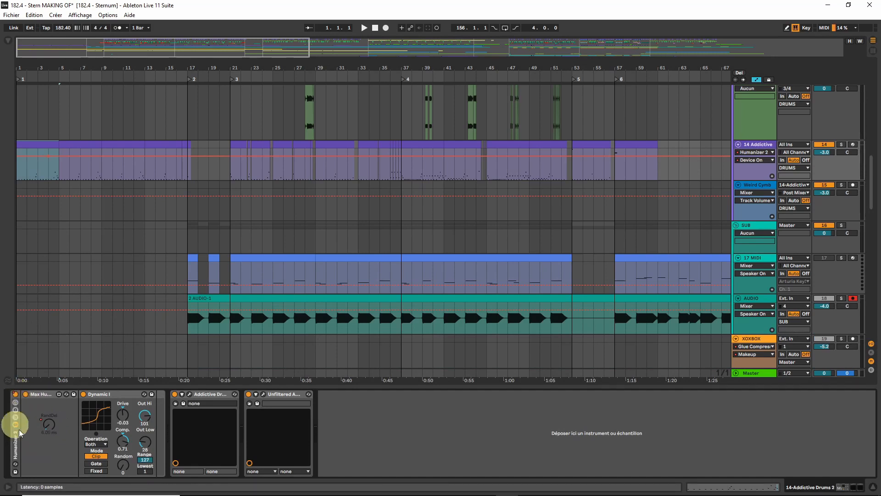
pyautogui.click(103, 403)
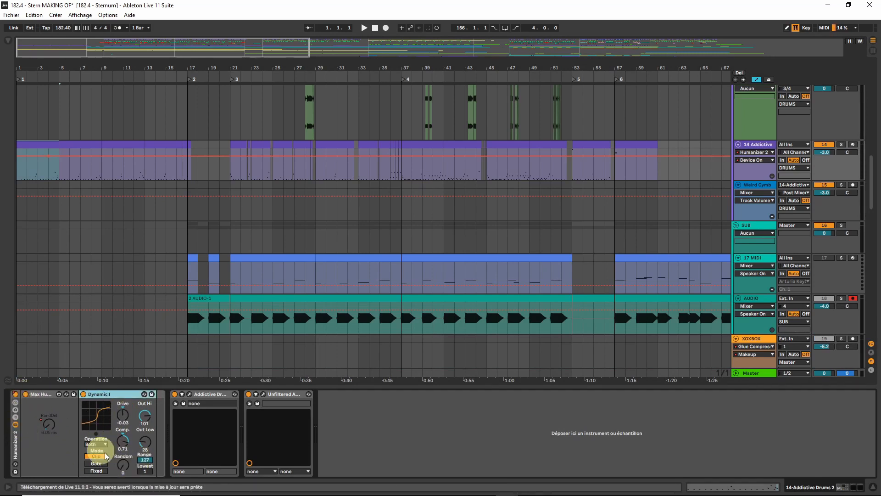
pyautogui.click(125, 466)
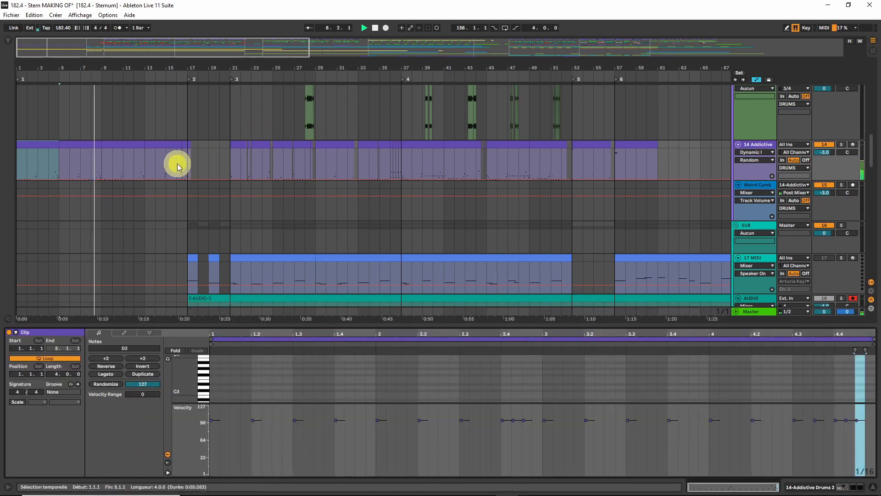
# Step: Open the Unfiltered Audio Instant Delay window on the Addictive Drums track and play the intro from bar 13
pyautogui.click(181, 163)
pyautogui.click(144, 163)
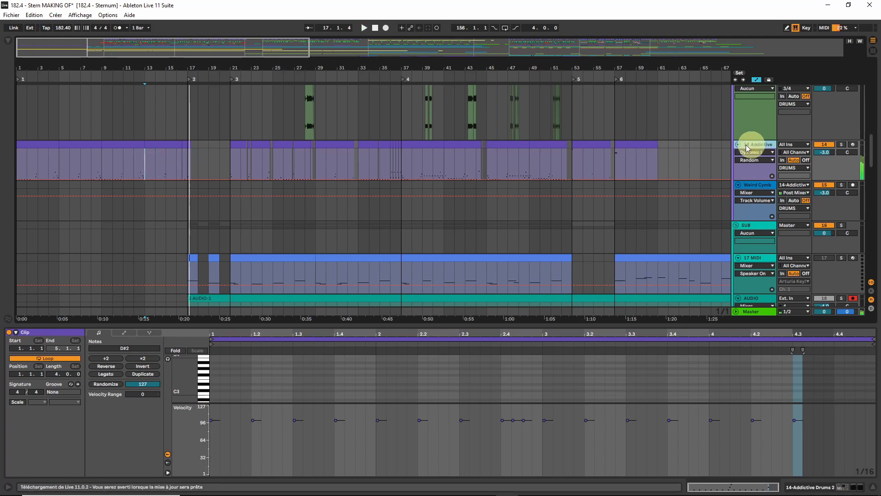
pyautogui.click(842, 488)
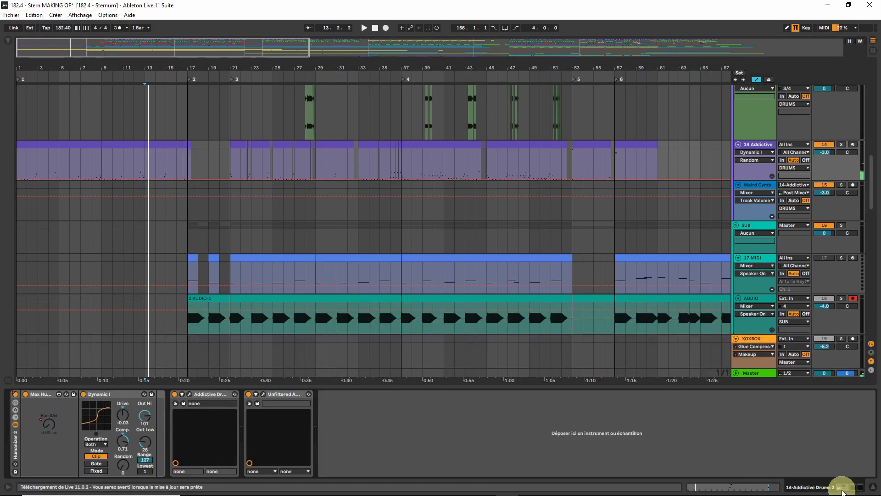
pyautogui.click(263, 393)
pyautogui.moveTo(100, 43); pyautogui.dragTo(526, 232)
pyautogui.press('space')
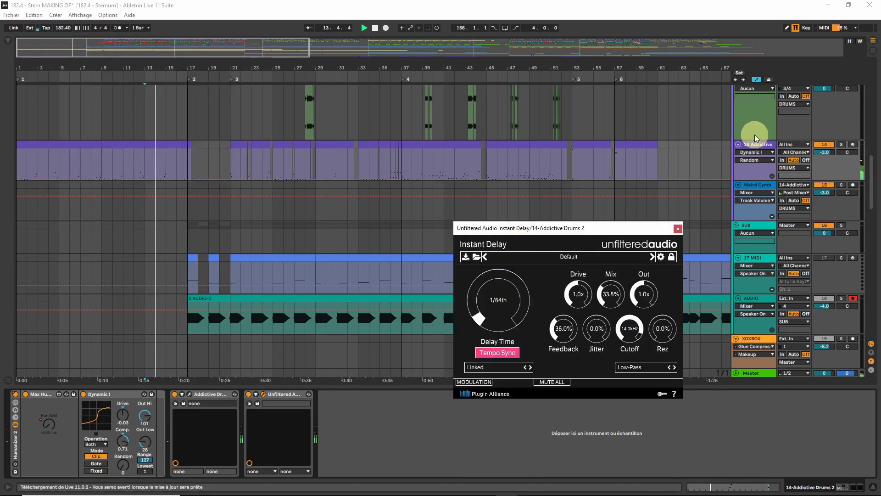
# Step: Display the Unfiltered Audio Instant Delay's Feedback automation on the Addictive Drums track and examine its rise toward bar 17
pyautogui.click(755, 152)
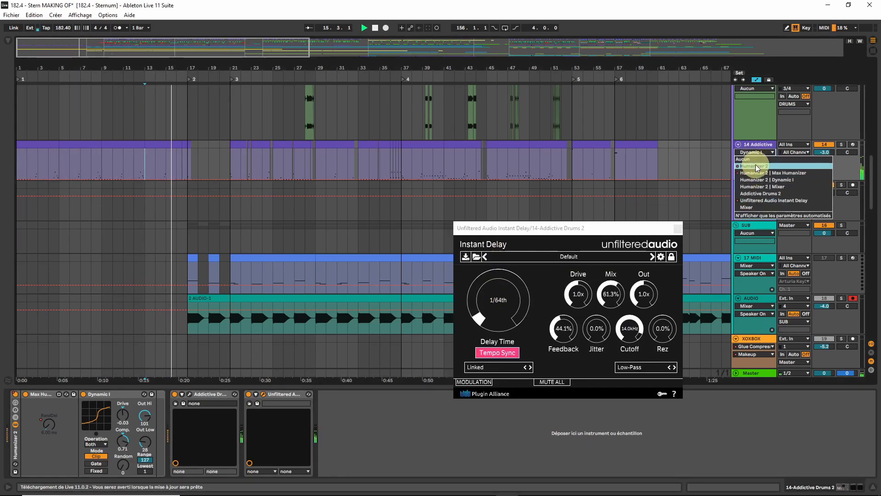
pyautogui.click(754, 201)
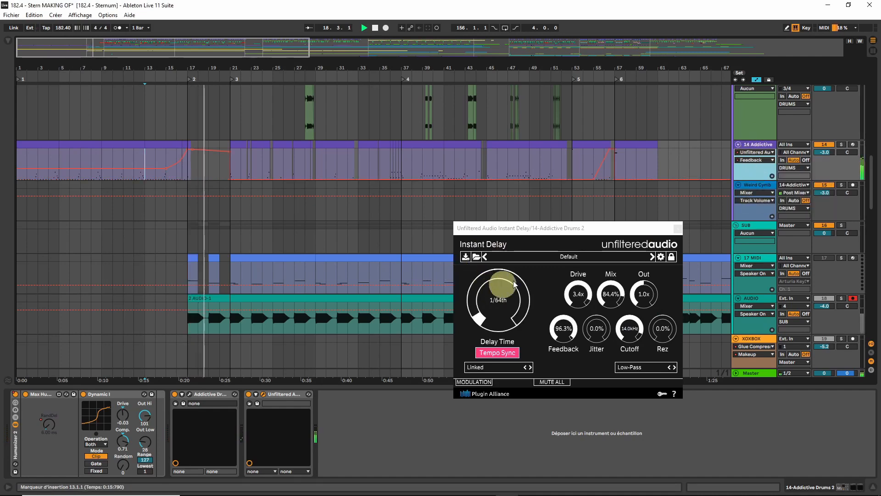
pyautogui.moveTo(128, 43); pyautogui.dragTo(110, 47)
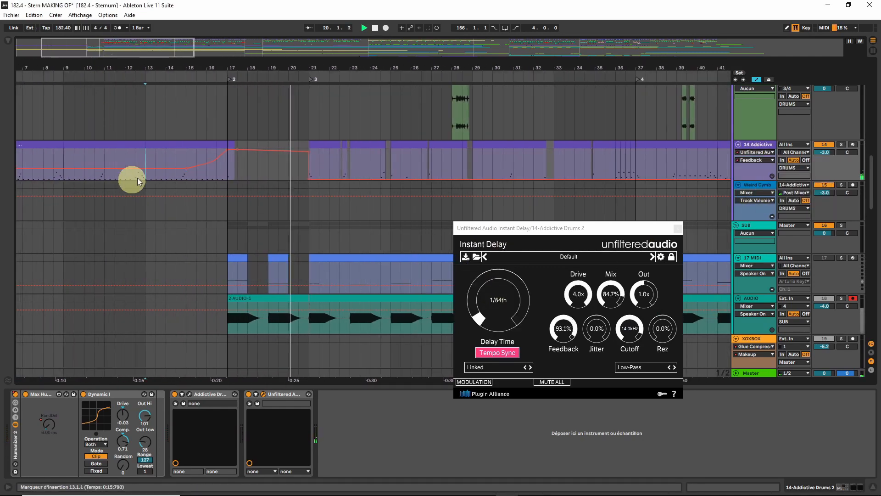
# Step: Replay the drum intro from bar 12.3 and display the Instant Delay's Dry/Wet automation curve
pyautogui.press('space')
pyautogui.click(186, 158)
pyautogui.click(137, 161)
pyautogui.press('space')
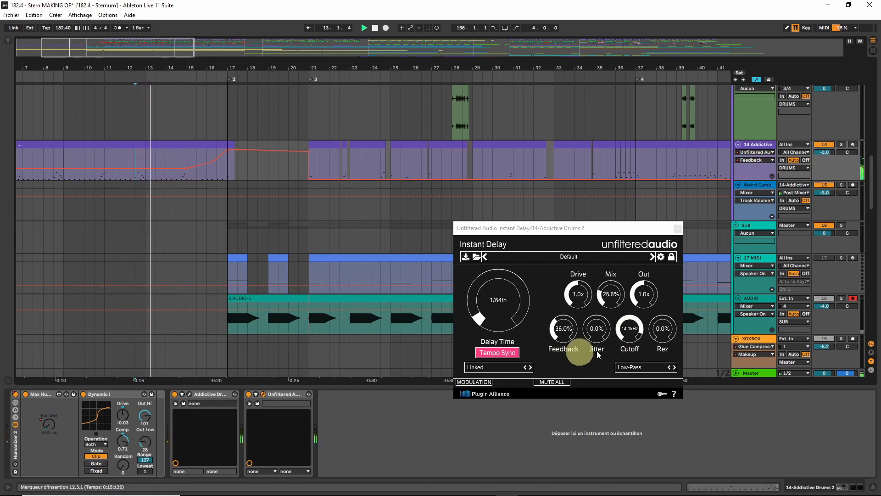
pyautogui.moveTo(609, 299); pyautogui.dragTo(610, 293)
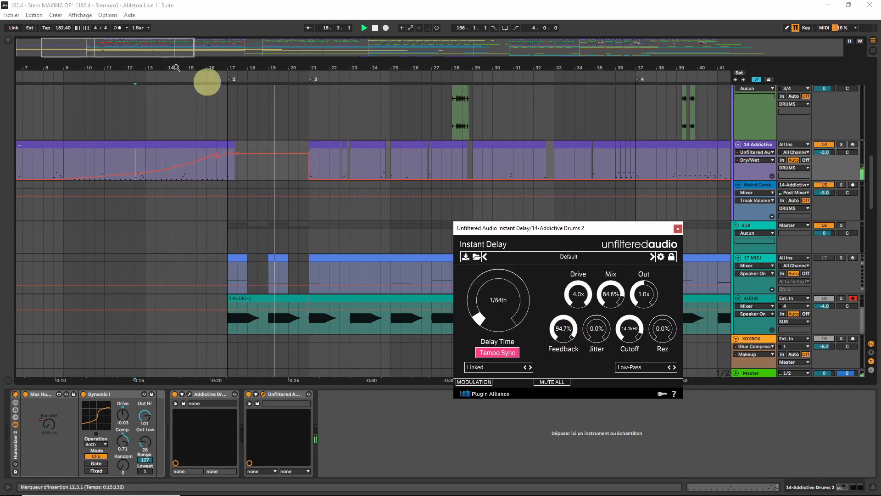
pyautogui.moveTo(144, 48)
pyautogui.mouseDown()
pyautogui.moveTo(154, 48)
pyautogui.moveTo(143, 48)
pyautogui.mouseUp()
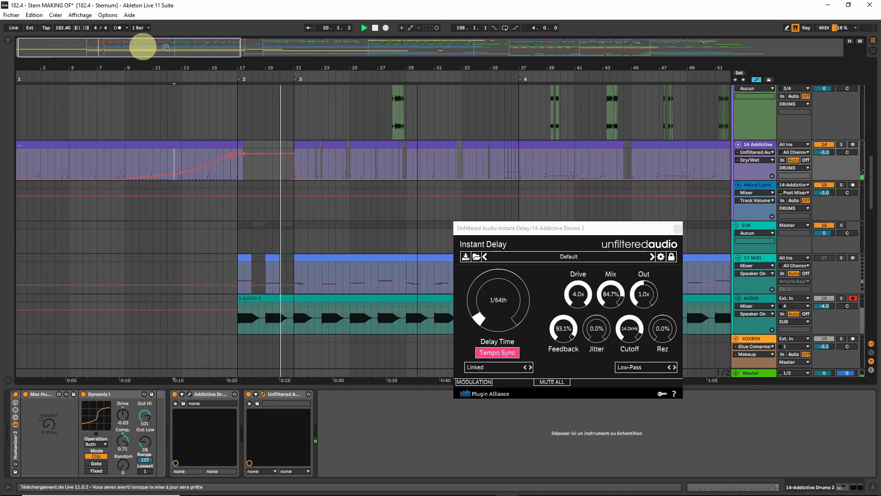
# Step: Solo the KICK 1 track and play its clips from bar 21
pyautogui.click(294, 122)
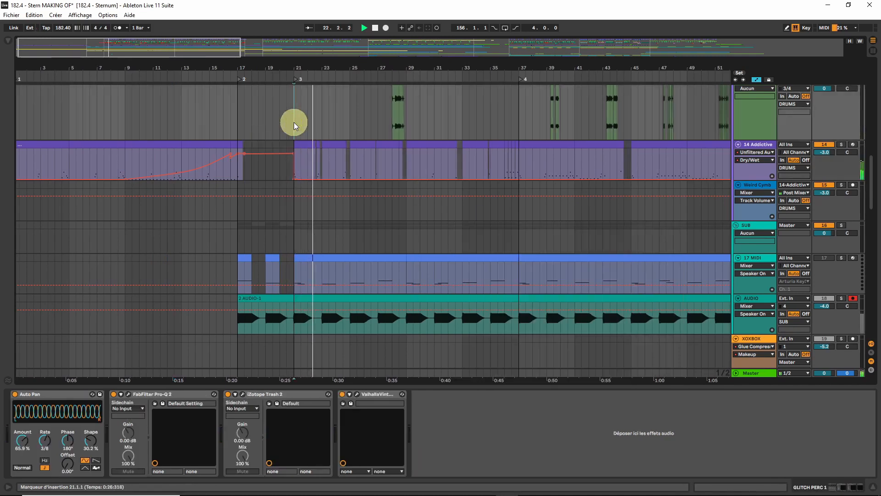
pyautogui.scroll(2, 374, 115)
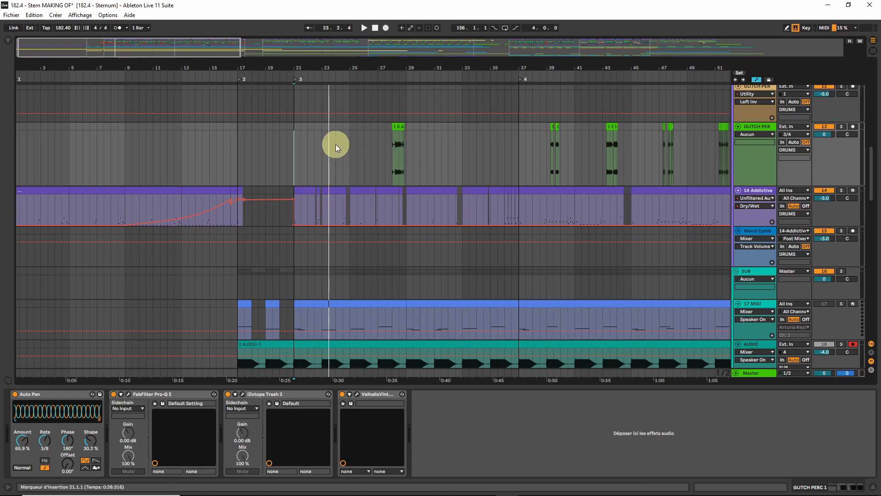
pyautogui.moveTo(870, 179); pyautogui.dragTo(869, 78)
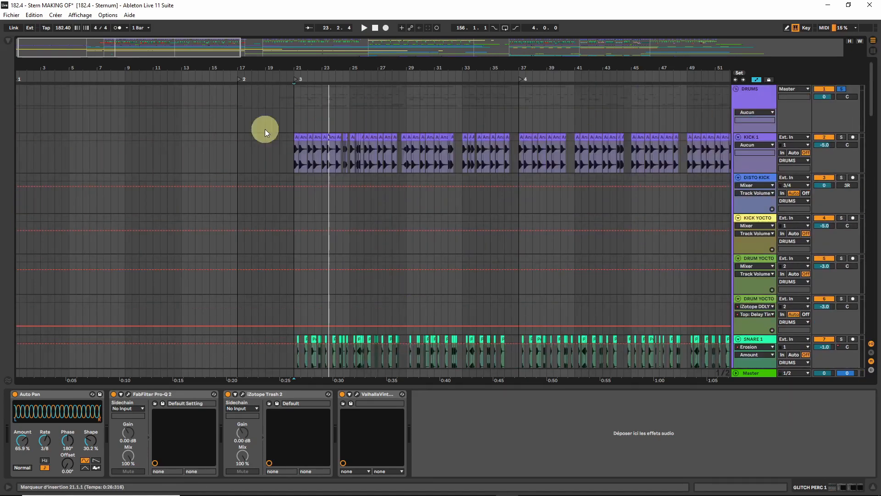
pyautogui.click(290, 166)
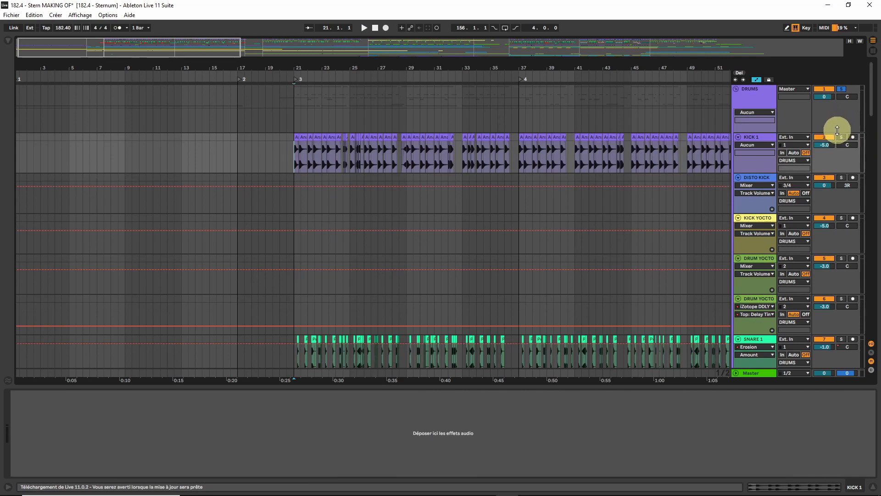
pyautogui.click(843, 138)
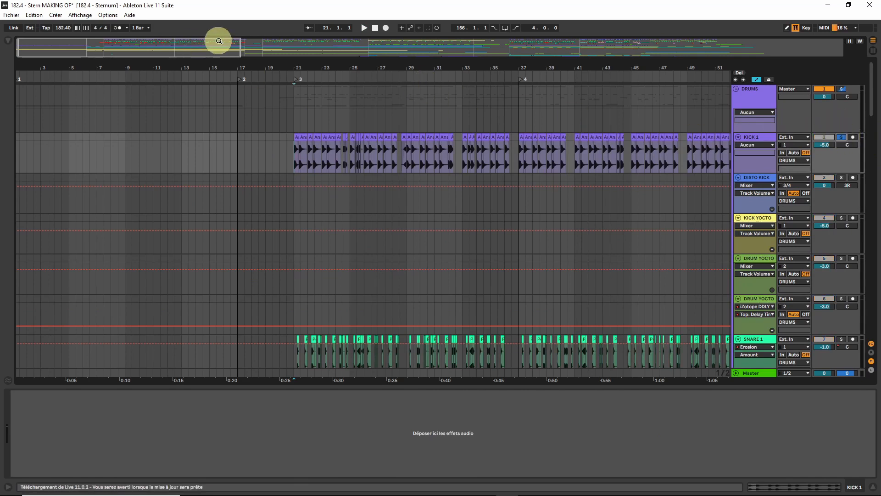
pyautogui.press('space')
pyautogui.moveTo(217, 39); pyautogui.dragTo(118, 43)
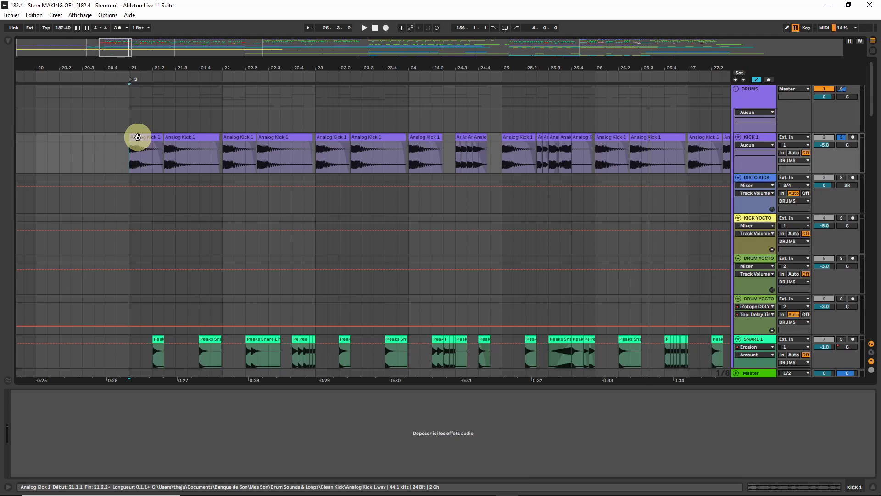
# Step: Open the first Analog Kick 1 clip at bar 21 and examine which part of the sample it uses
pyautogui.click(137, 136)
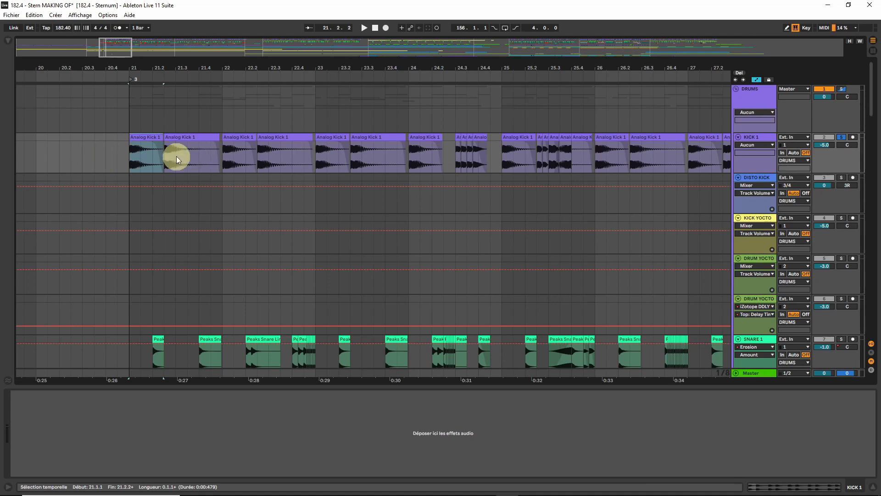
pyautogui.click(133, 140)
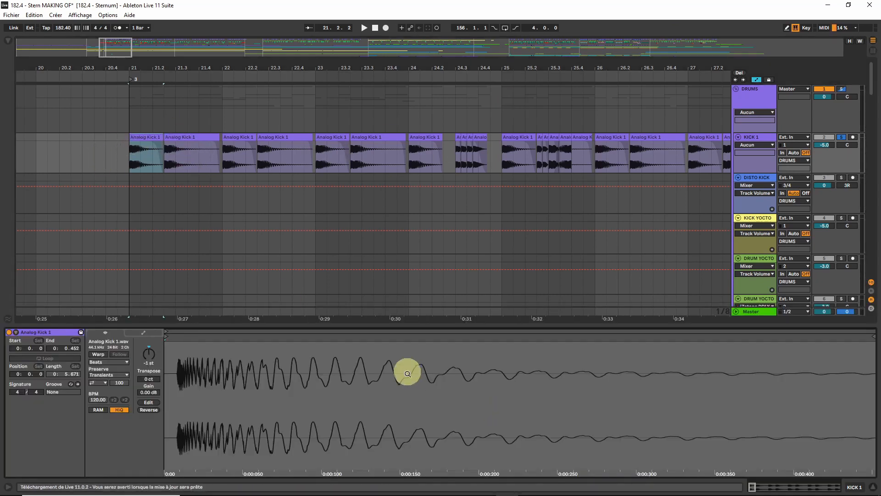
pyautogui.scroll(-3, 408, 371)
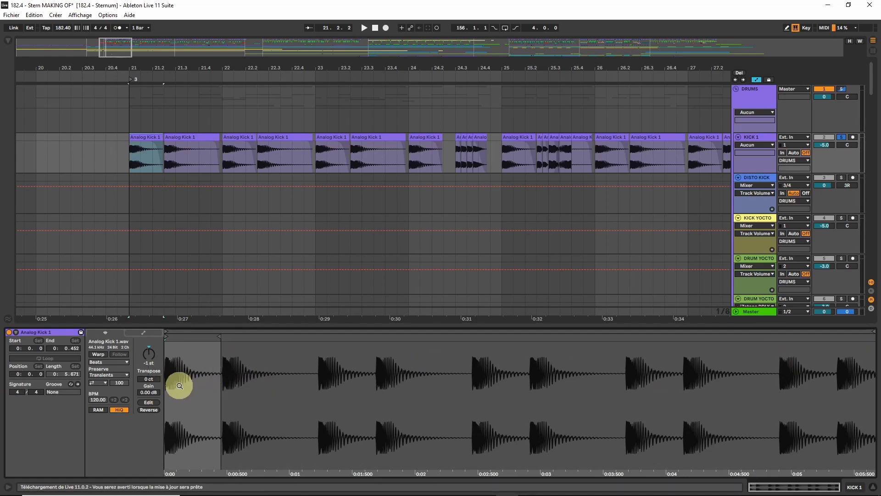
pyautogui.doubleClick(141, 137)
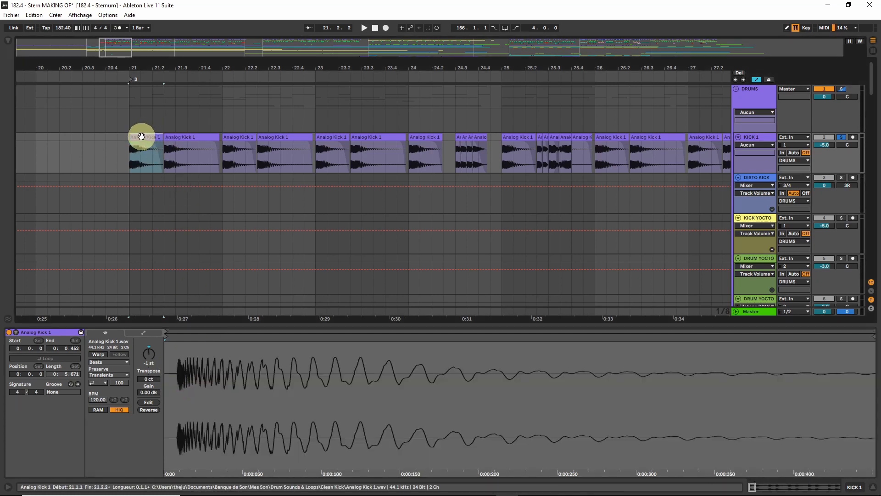
# Step: Compare the sample portions used by the kick clips that follow, from bar 21.2.3 through bar 22.2.3
pyautogui.click(179, 140)
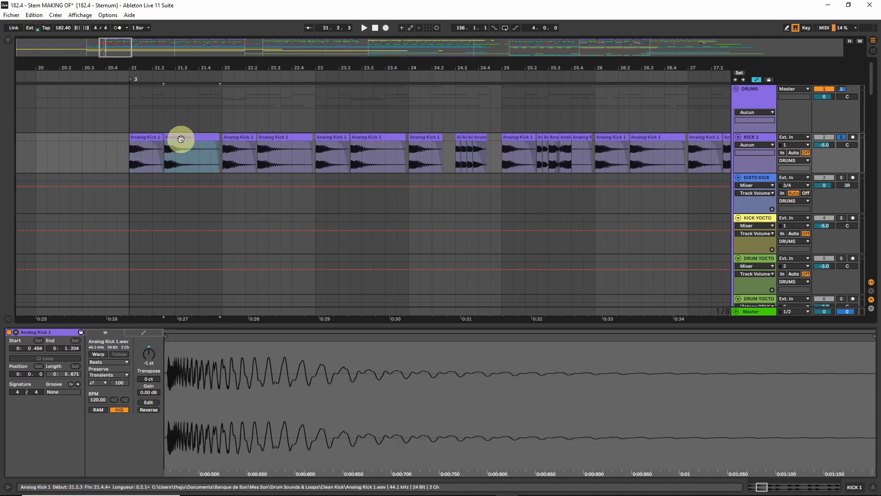
pyautogui.doubleClick(292, 400)
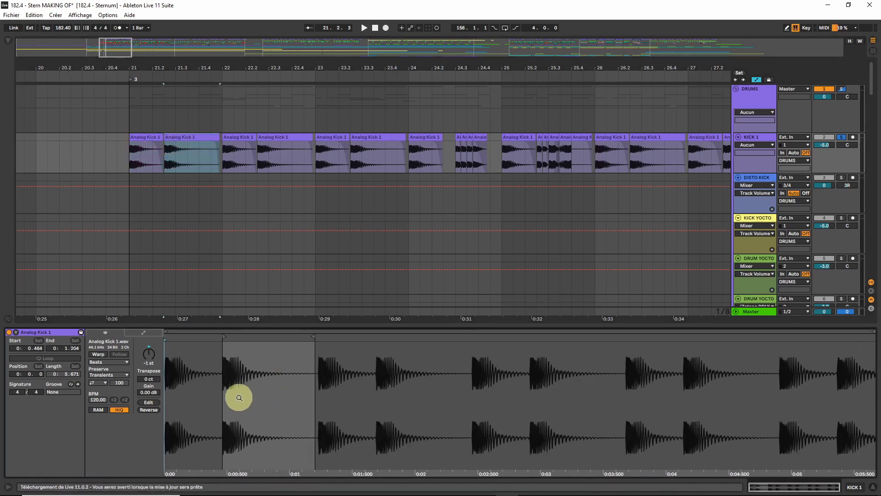
pyautogui.click(146, 138)
pyautogui.click(188, 136)
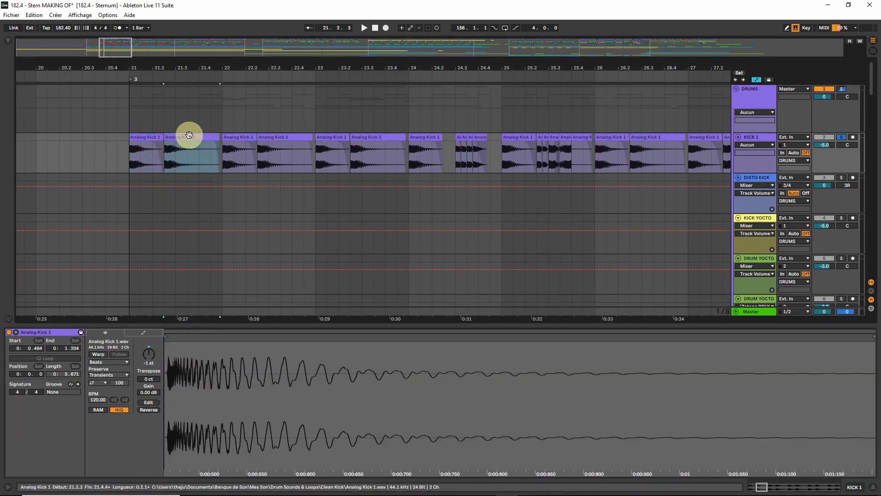
pyautogui.click(238, 135)
pyautogui.doubleClick(291, 407)
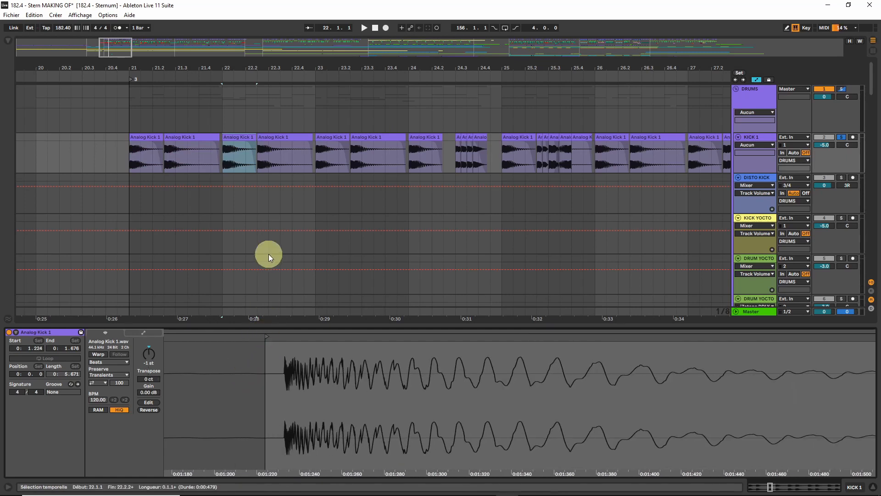
pyautogui.click(278, 136)
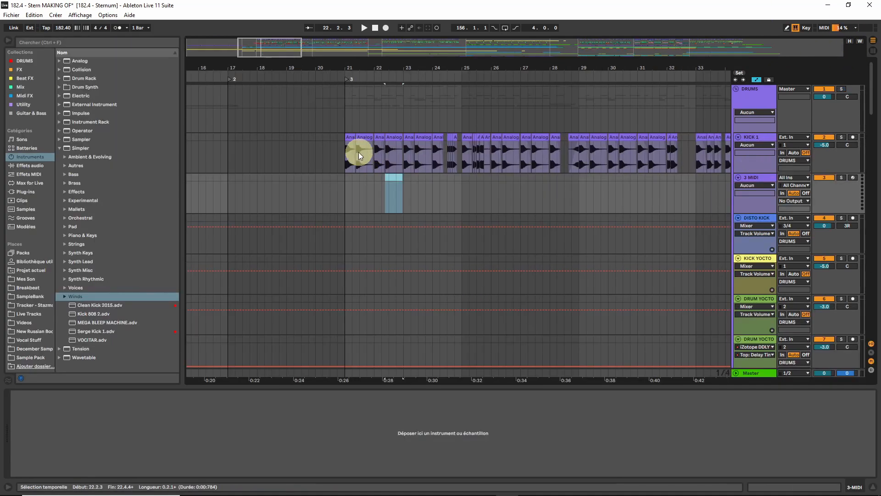
# Step: Delete the 3-MIDI track located below KICK 1
pyautogui.click(347, 153)
pyautogui.click(762, 173)
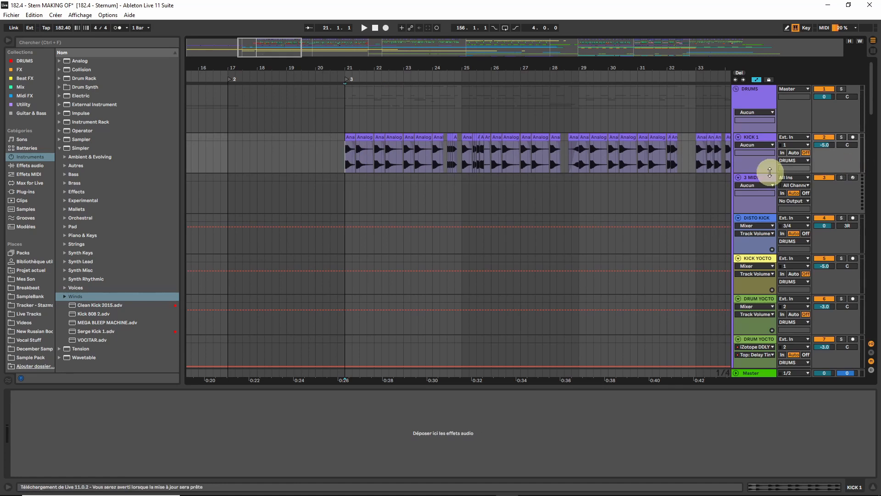
pyautogui.press('Delete')
# Step: Solo KICK 1 again, play its pattern from bar 21 and examine the short kick cuts around bar 25
pyautogui.press('space')
pyautogui.press('space')
pyautogui.click(841, 135)
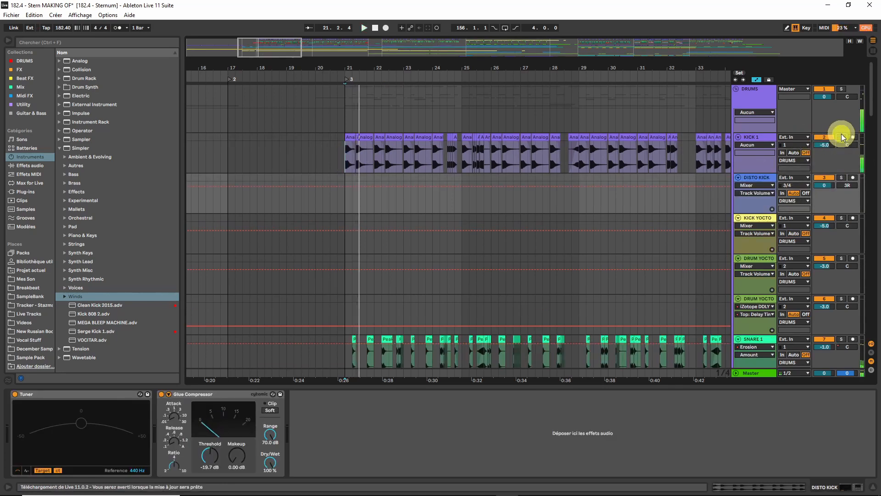
pyautogui.press('space')
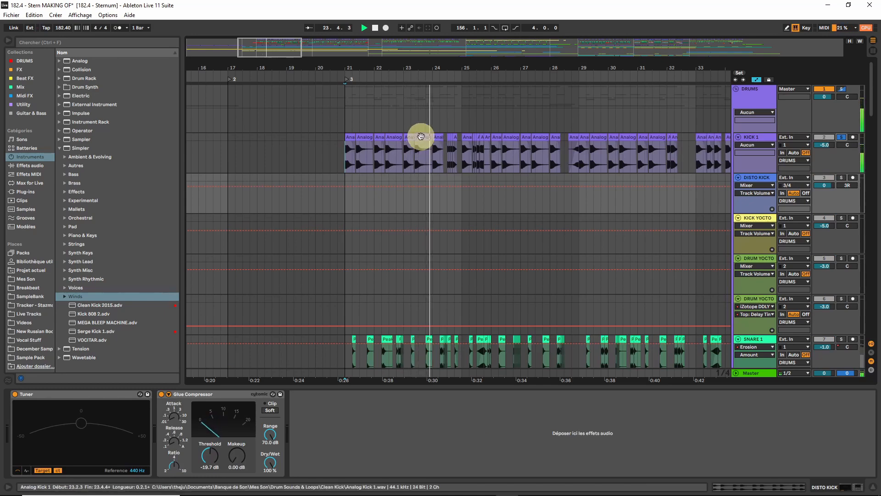
pyautogui.moveTo(269, 40); pyautogui.dragTo(269, 46)
pyautogui.click(531, 137)
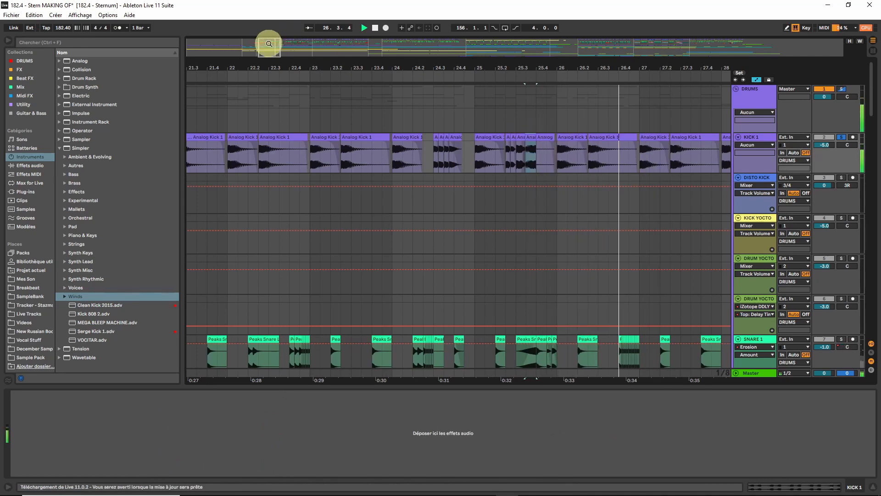
pyautogui.moveTo(266, 43); pyautogui.dragTo(211, 38)
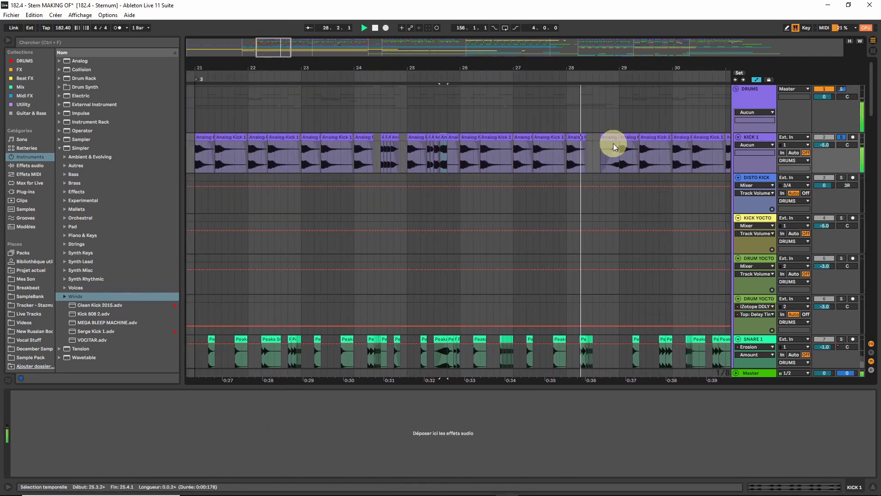
pyautogui.moveTo(279, 47)
pyautogui.mouseDown()
pyautogui.moveTo(252, 39)
pyautogui.moveTo(285, 55)
pyautogui.mouseUp()
# Step: Select bars 21 to 37 on the DRUMS group and loop playback over that section
pyautogui.click(304, 121)
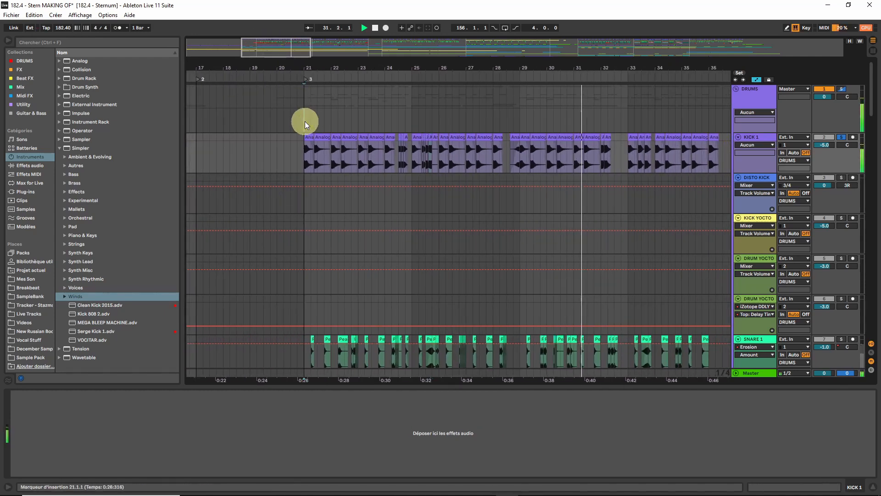
pyautogui.moveTo(305, 121); pyautogui.dragTo(703, 121)
pyautogui.hotkey('ctrl', 'l')
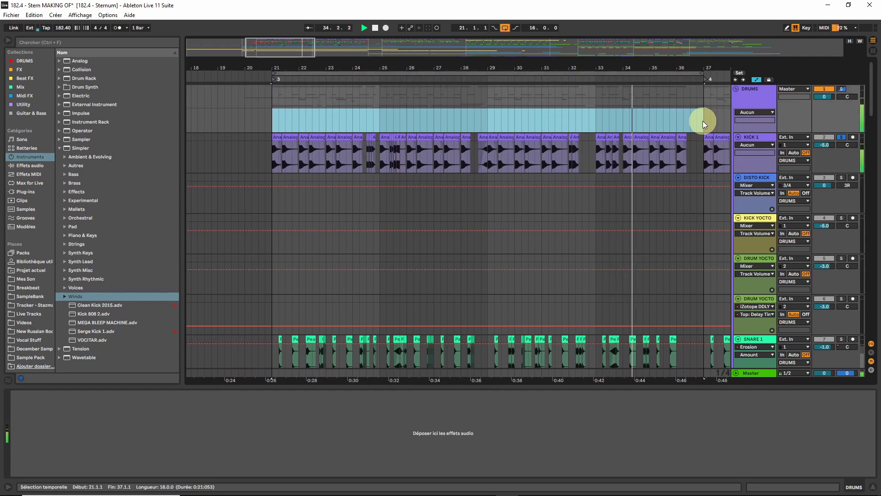
# Step: Solo SNARE 1 in place of KICK 1 and listen to the looped section
pyautogui.scroll(-1, 336, 136)
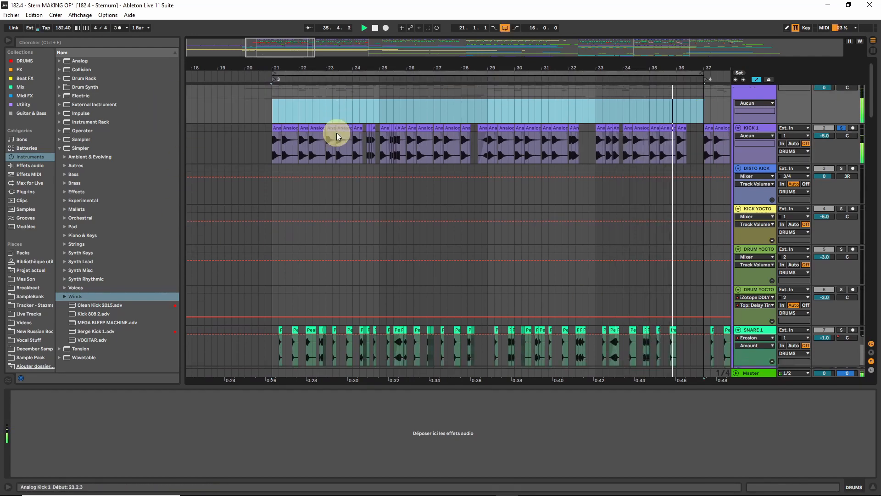
pyautogui.scroll(-3, 336, 136)
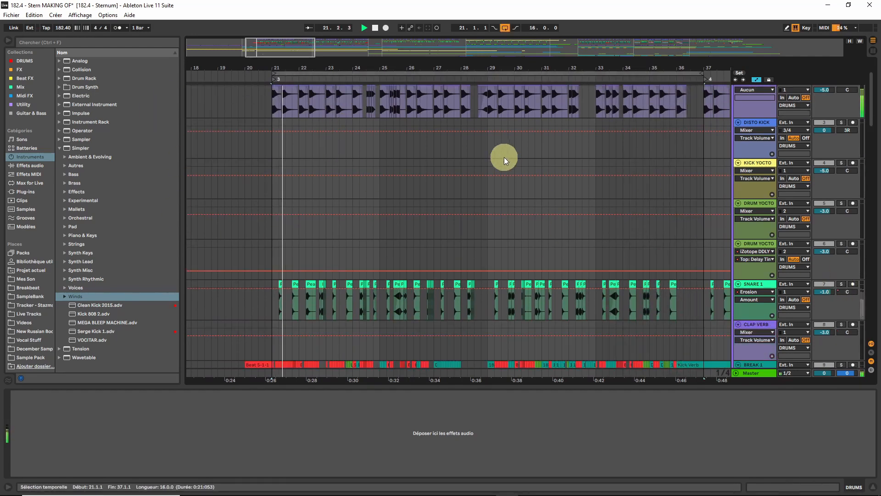
pyautogui.scroll(-1, 596, 248)
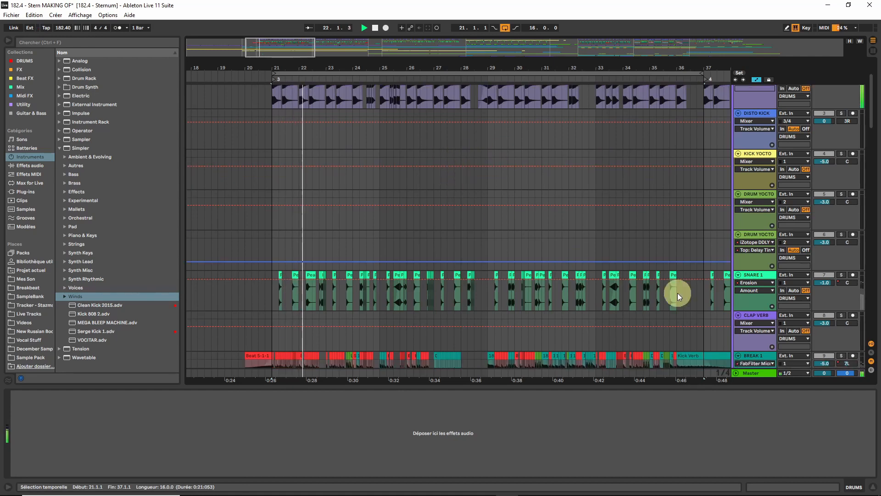
pyautogui.click(841, 275)
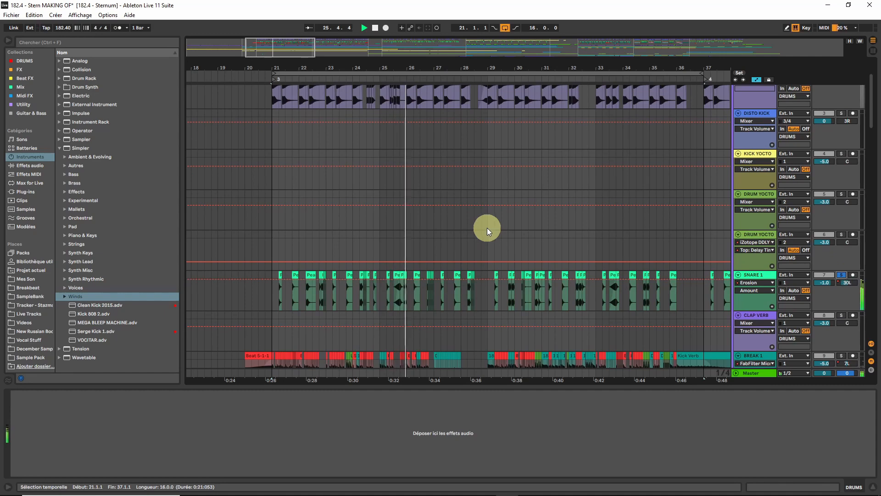
pyautogui.scroll(3, 737, 200)
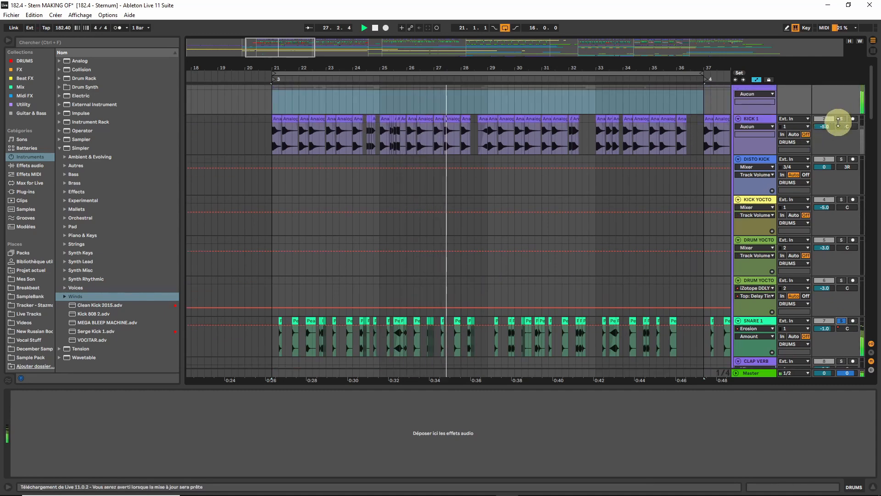
# Step: Open the first Peaks Snare Line clip on SNARE 1 at bar 21.2 to view its sample
pyautogui.scroll(-4, 343, 220)
pyautogui.moveTo(259, 44)
pyautogui.mouseDown()
pyautogui.moveTo(254, 69)
pyautogui.moveTo(261, 49)
pyautogui.mouseUp()
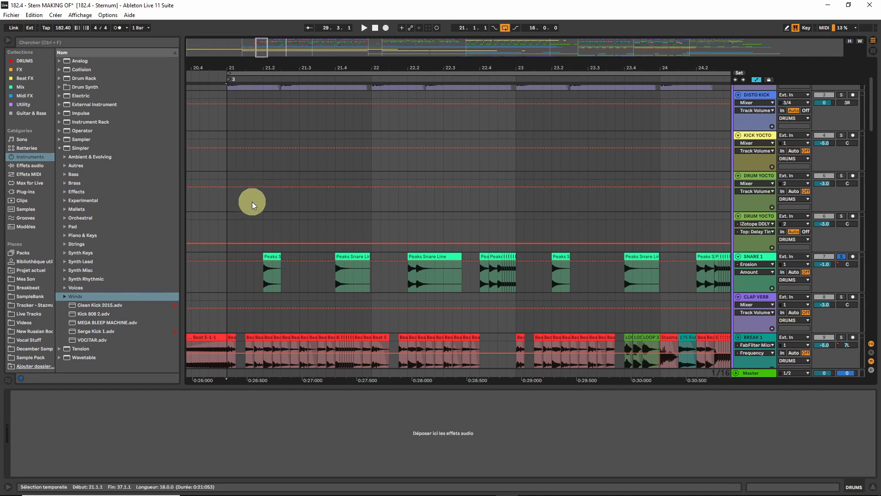
pyautogui.doubleClick(264, 256)
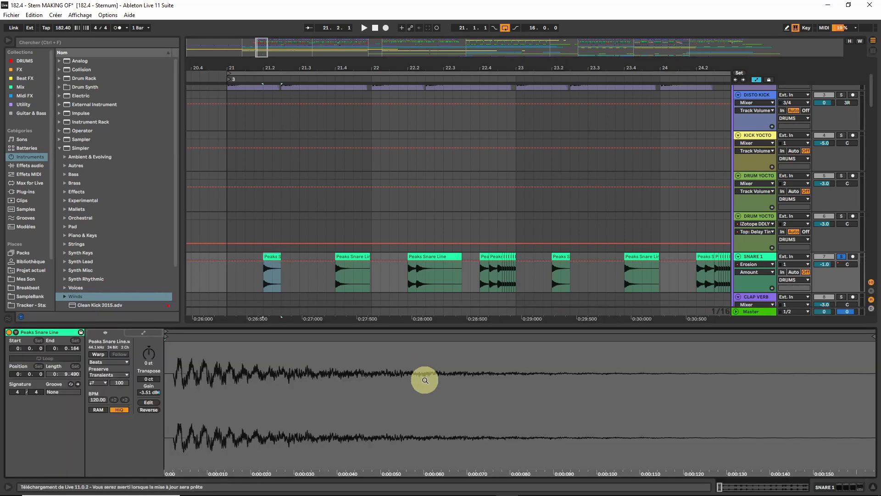
# Step: Compare which parts of the Peaks Snare Line sample the SNARE 1 clips at 21.2, 21.4 and 22.2 use
pyautogui.moveTo(424, 375); pyautogui.dragTo(425, 378)
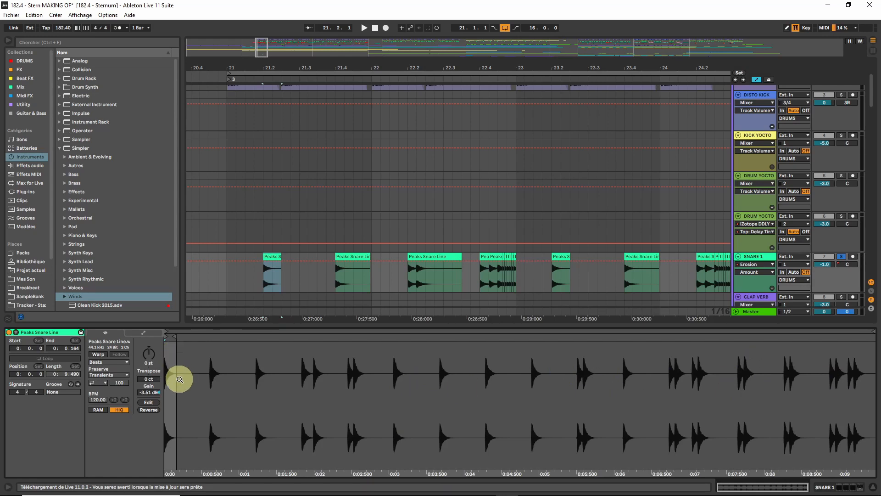
pyautogui.moveTo(262, 49); pyautogui.dragTo(258, 54)
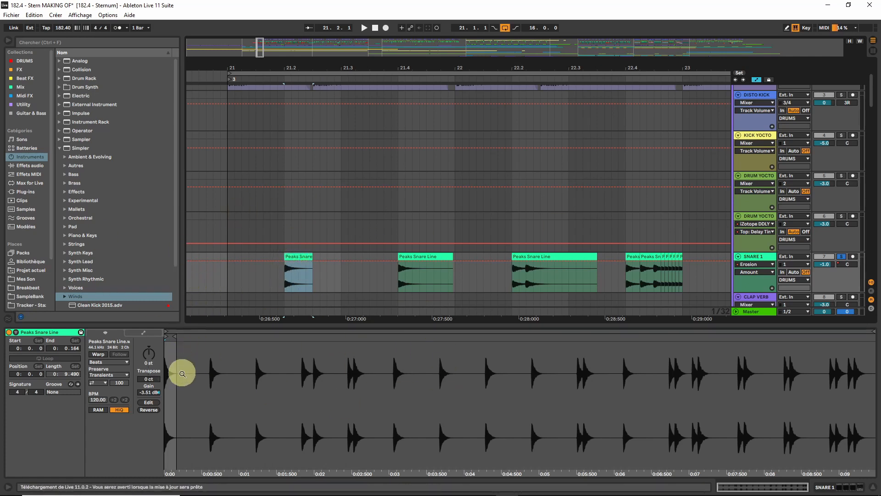
pyautogui.click(409, 257)
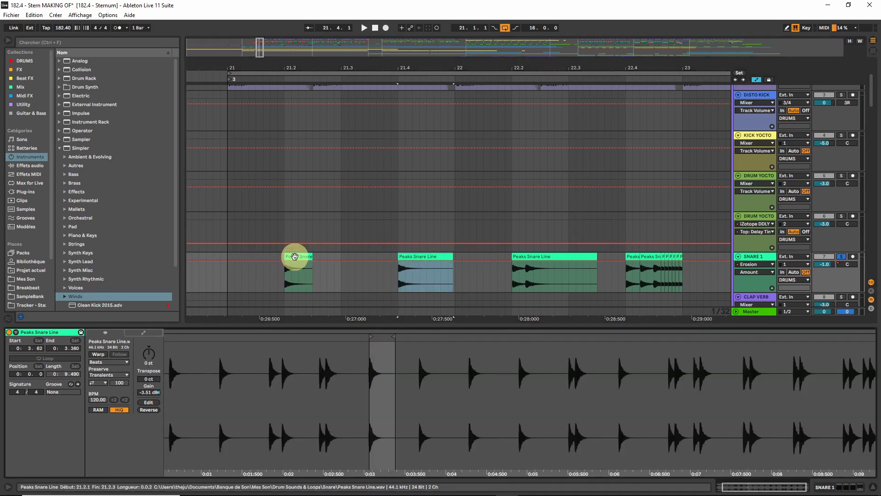
pyautogui.click(294, 256)
pyautogui.click(532, 256)
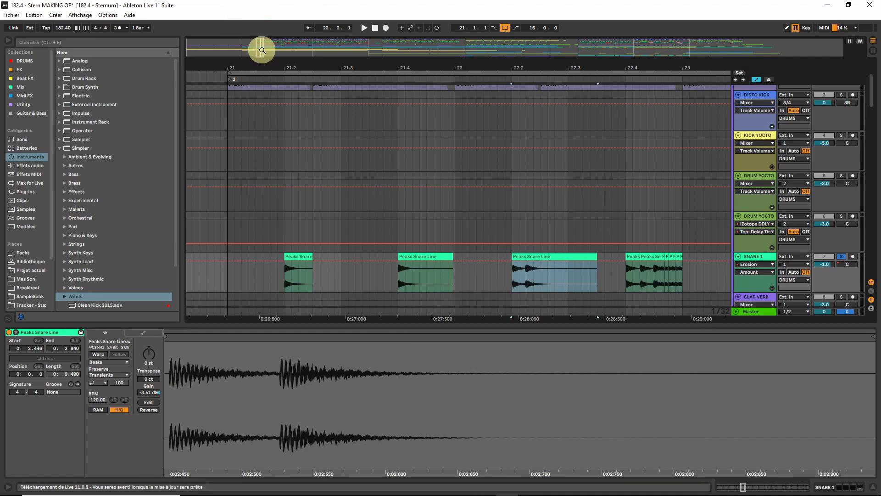
# Step: Play the SNARE 1 pattern from bar 21 and open the Peaks Snare Line-1 clip at bar 25.3
pyautogui.moveTo(262, 45); pyautogui.dragTo(262, 53)
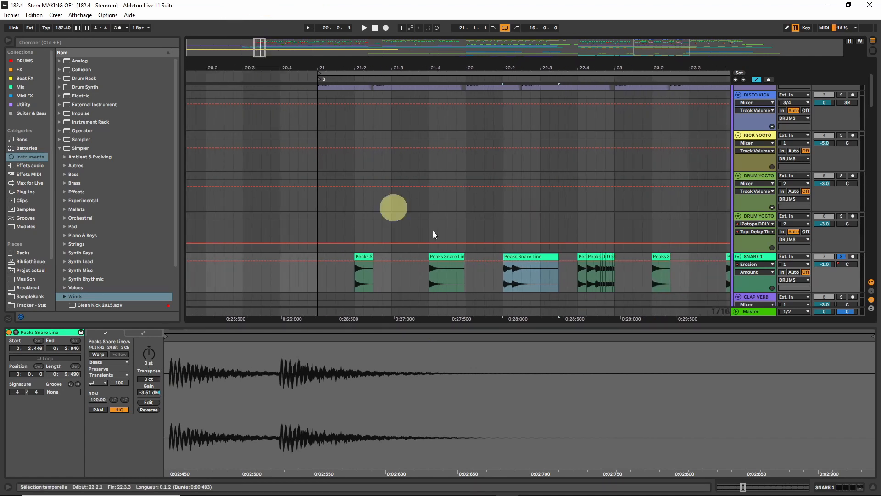
pyautogui.click(317, 279)
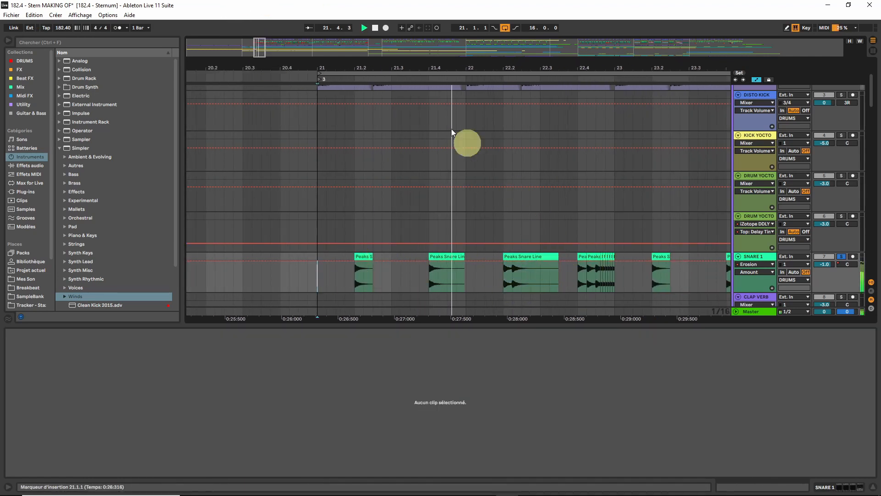
pyautogui.moveTo(261, 44)
pyautogui.mouseDown()
pyautogui.moveTo(298, 47)
pyautogui.moveTo(259, 46)
pyautogui.moveTo(229, 282)
pyautogui.moveTo(261, 53)
pyautogui.moveTo(275, 49)
pyautogui.moveTo(266, 49)
pyautogui.mouseUp()
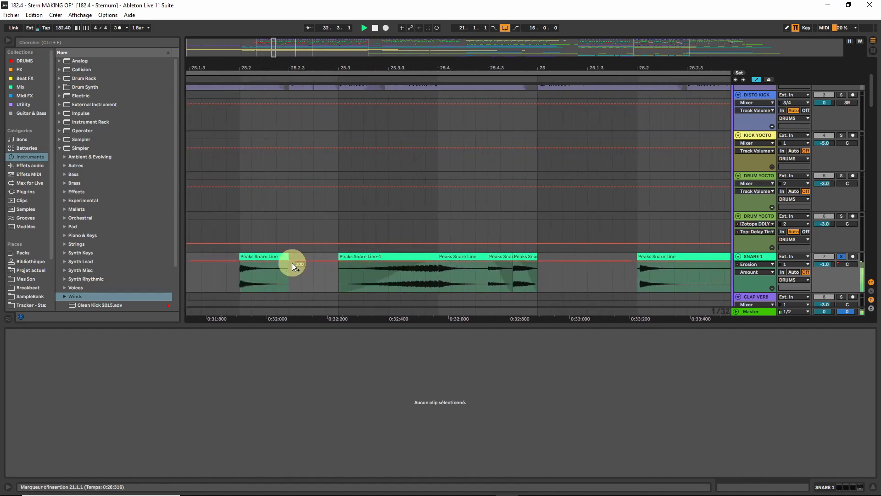
pyautogui.click(347, 253)
pyautogui.click(367, 284)
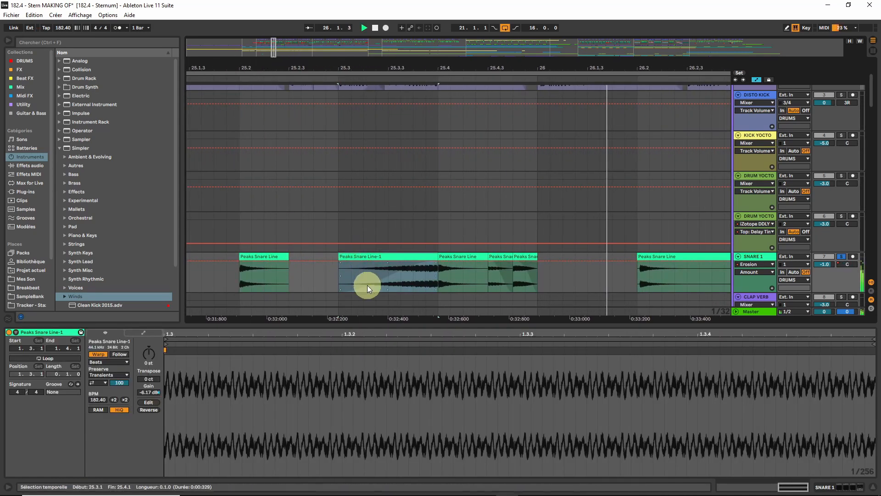
# Step: Show the dblue Stretch automation on SNARE 1 and look through its automatable parameters
pyautogui.click(758, 264)
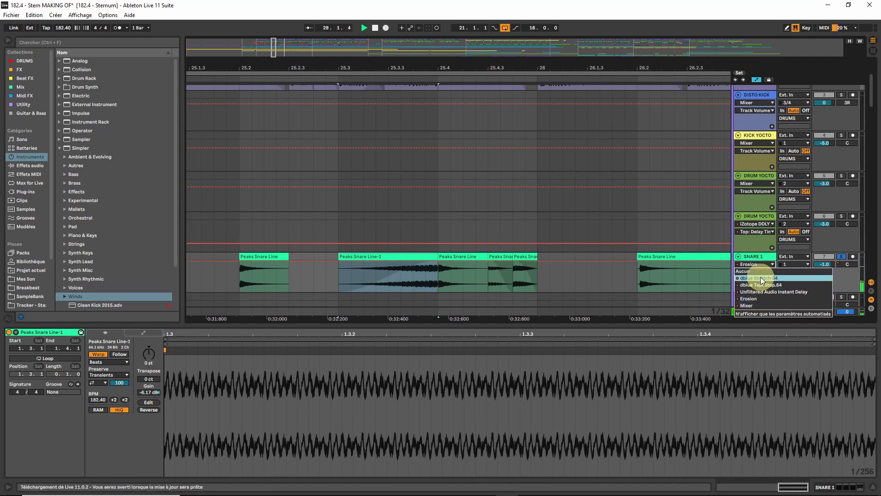
pyautogui.click(761, 277)
pyautogui.click(753, 273)
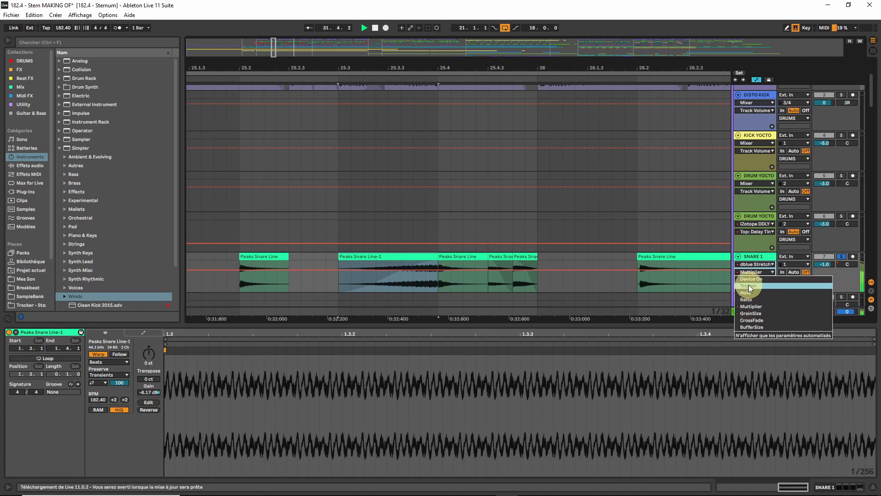
pyautogui.click(748, 256)
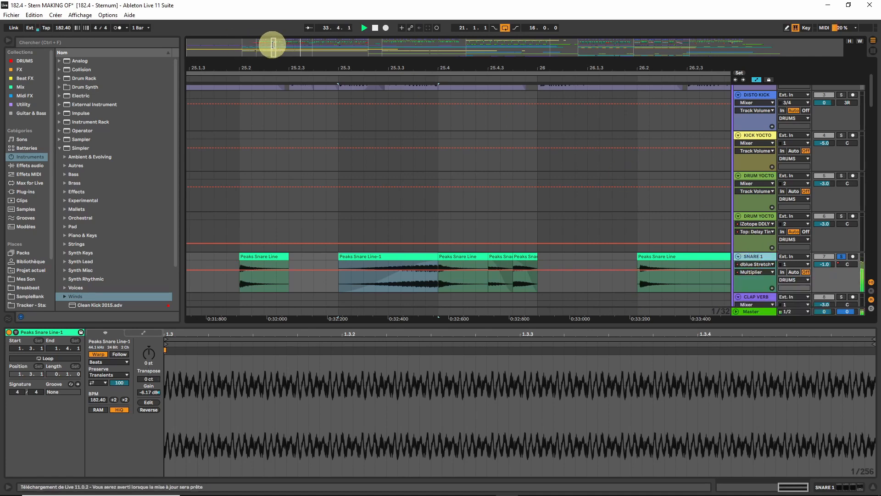
# Step: Listen to KICK 1 and SNARE 1 soloed together over the looped section from bar 21 to 37
pyautogui.moveTo(273, 45); pyautogui.dragTo(271, 39)
pyautogui.scroll(1, 557, 144)
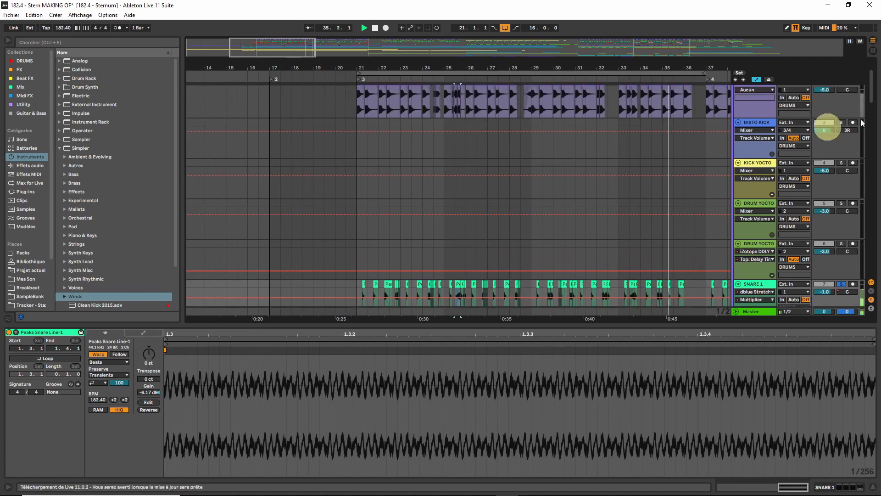
pyautogui.scroll(1, 766, 105)
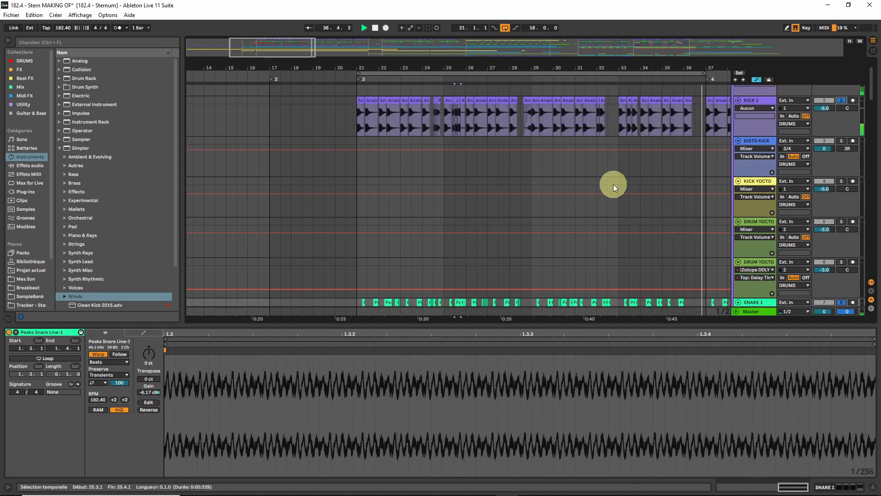
pyautogui.scroll(-2, 400, 203)
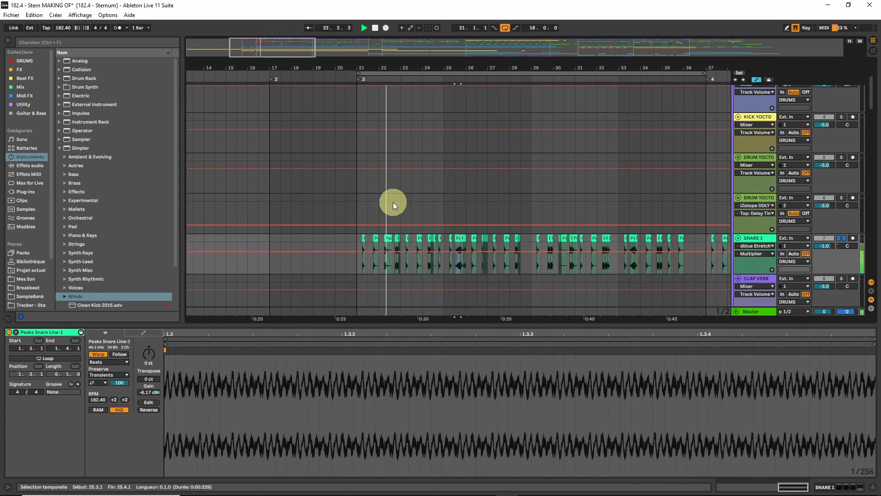
pyautogui.moveTo(258, 46); pyautogui.dragTo(256, 49)
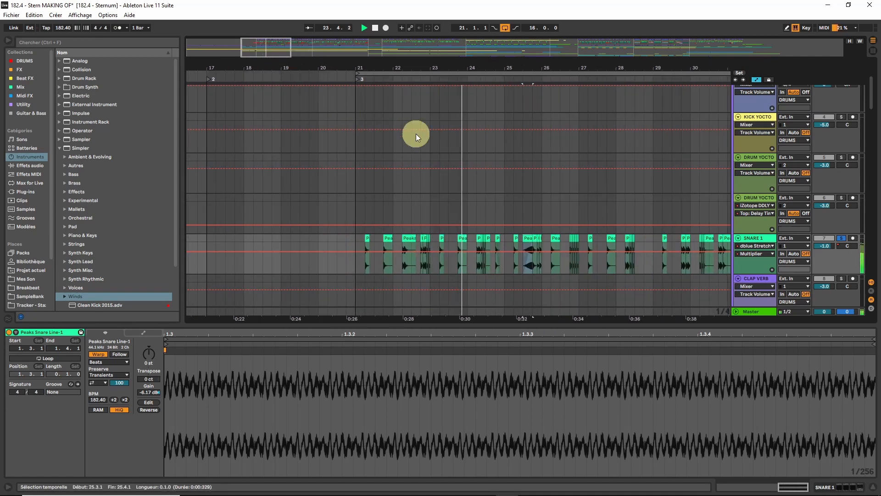
# Step: Solo BREAK 1 in place of SNARE 1 and play its sliced breakbeat from bar 21
pyautogui.scroll(-1, 416, 134)
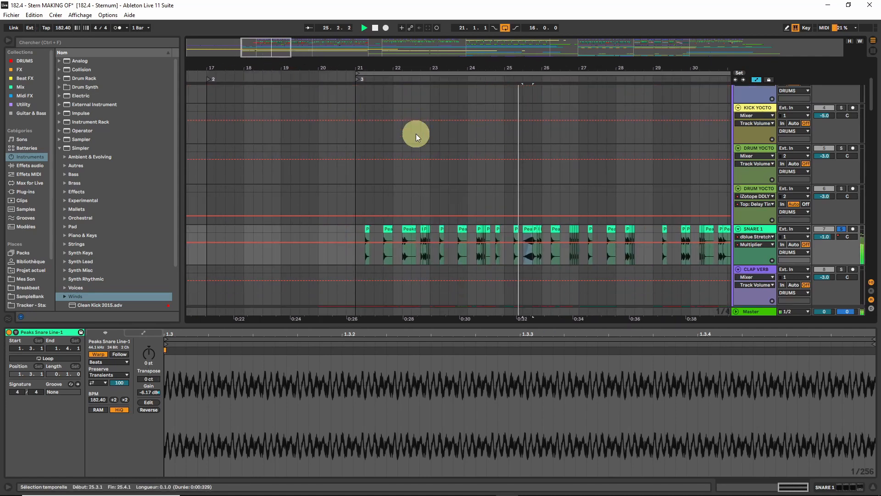
pyautogui.scroll(-1, 416, 133)
pyautogui.scroll(-3, 416, 134)
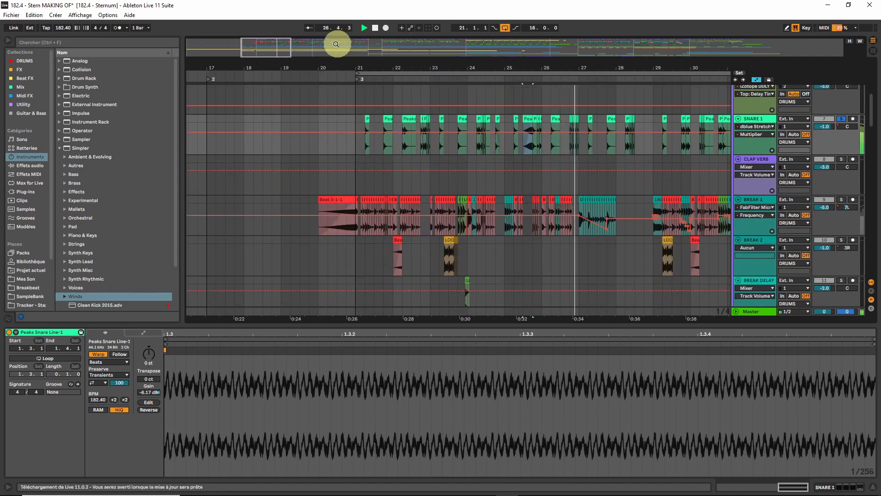
pyautogui.moveTo(262, 45); pyautogui.dragTo(259, 50)
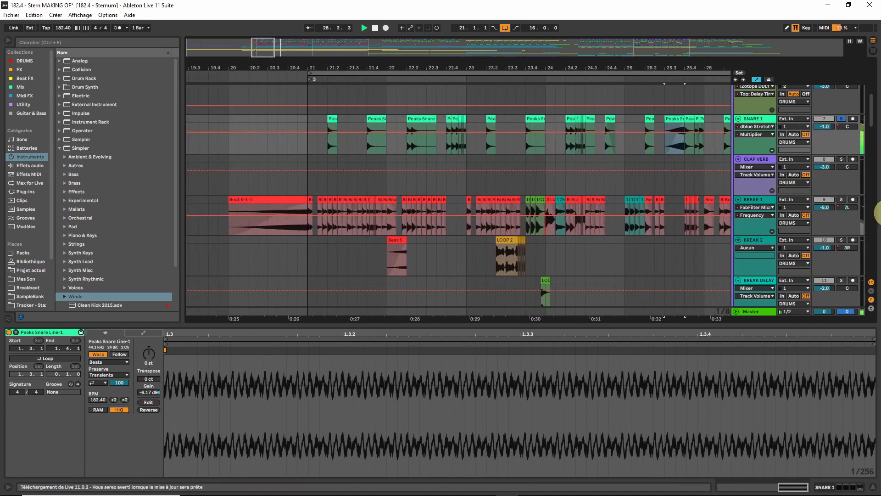
pyautogui.click(841, 200)
pyautogui.click(307, 208)
pyautogui.press('space')
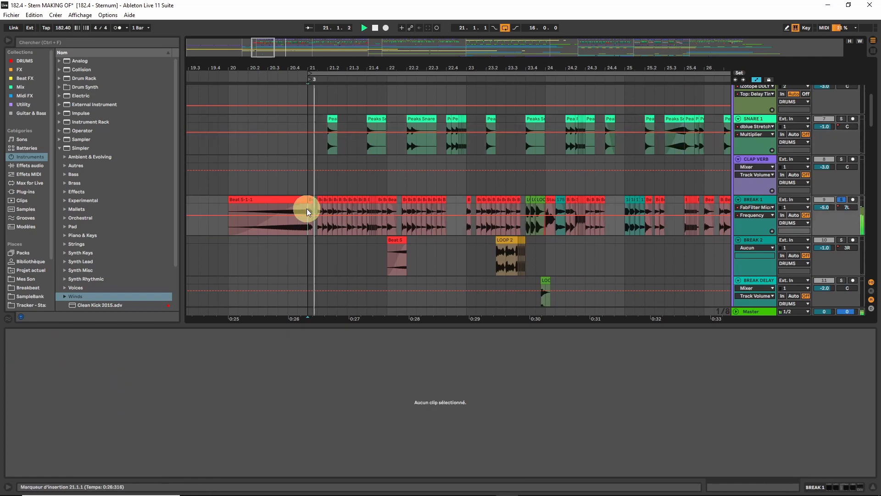
# Step: Open the short Beat 5 clip at bar 21 on BREAK 1 and view its slice within the whole sample
pyautogui.click(311, 198)
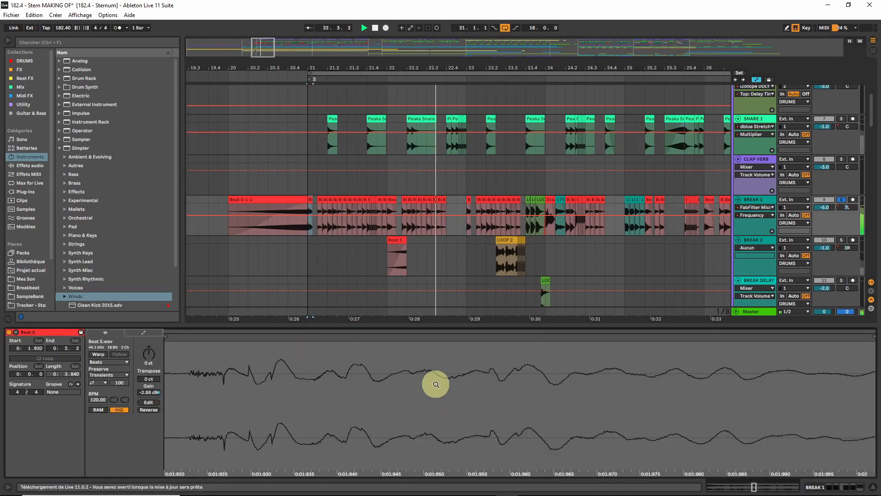
pyautogui.scroll(-10, 434, 385)
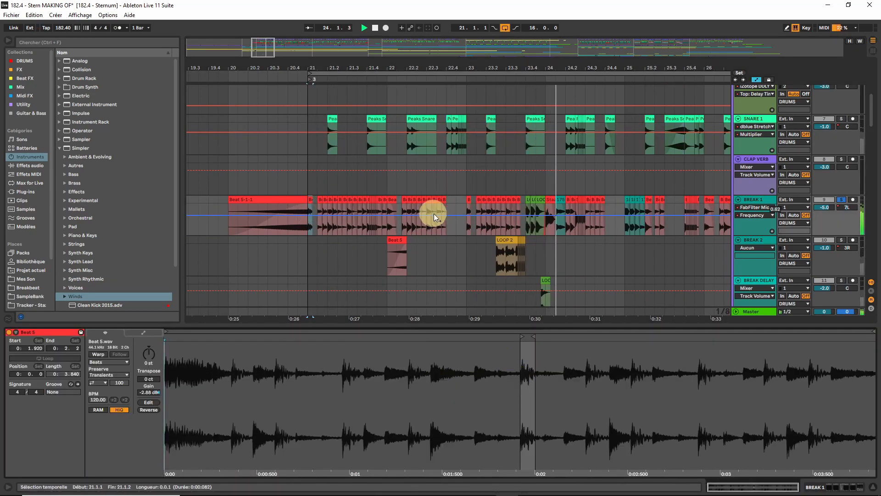
pyautogui.click(313, 201)
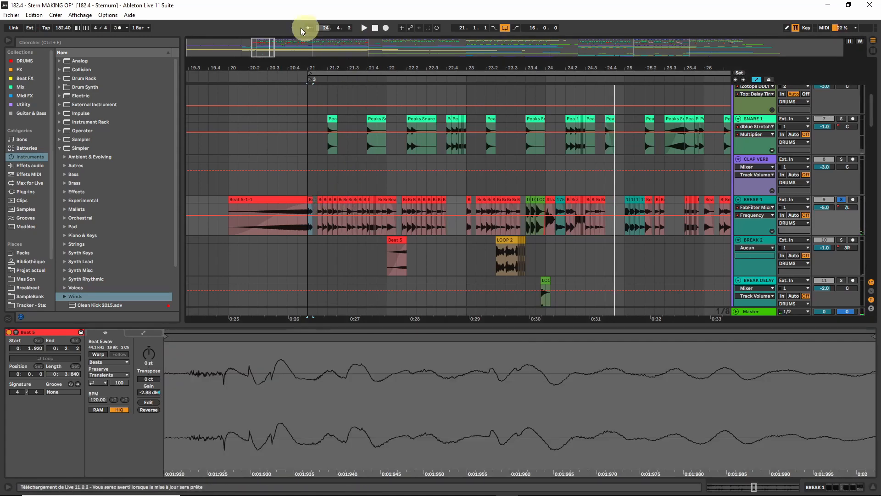
# Step: Paste a copy of the Beat 5 slice on BREAK 2 at bar 20 and extend it to the sample's end
pyautogui.click(227, 262)
pyautogui.hotkey('ctrl', 'v')
pyautogui.moveTo(233, 240); pyautogui.dragTo(362, 248)
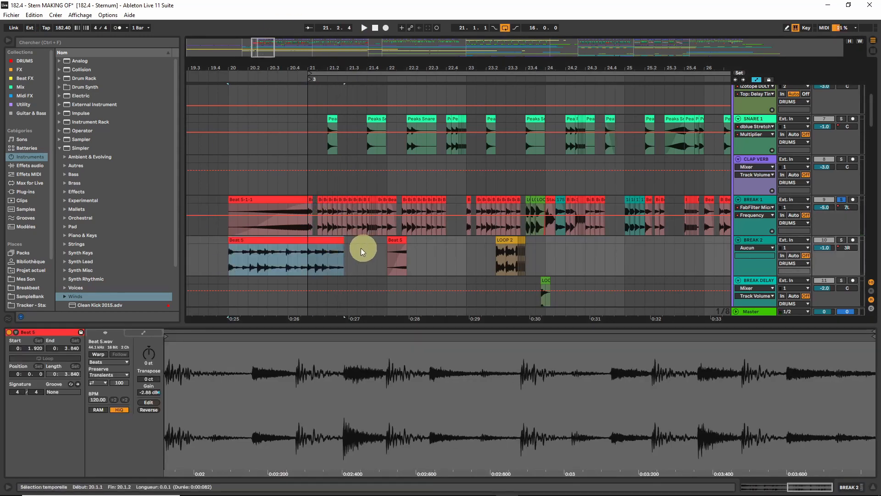
# Step: Audition the extended Beat 5 copy on BREAK 2 and delete it from the track
pyautogui.click(840, 240)
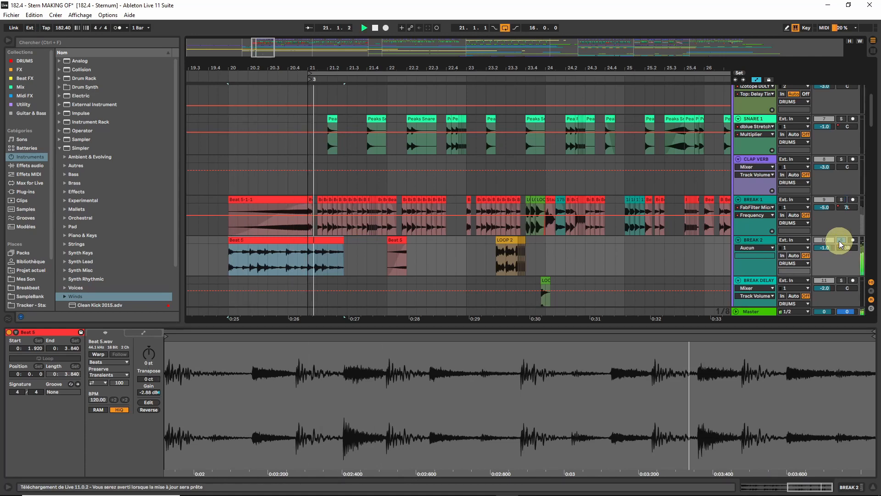
pyautogui.press('space')
pyautogui.click(839, 241)
pyautogui.press('Delete')
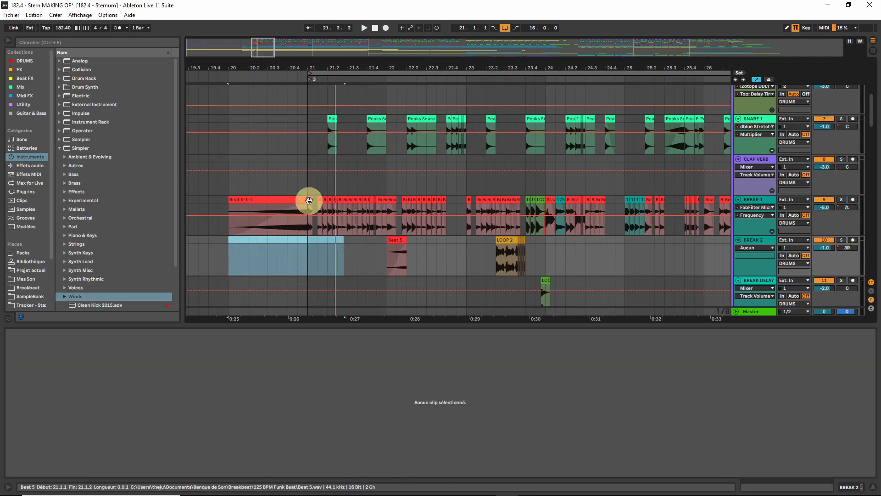
# Step: Reopen the Beat 5 slice at bar 21 on BREAK 1 and examine its start and end within the sample
pyautogui.click(309, 200)
pyautogui.moveTo(257, 48); pyautogui.dragTo(257, 49)
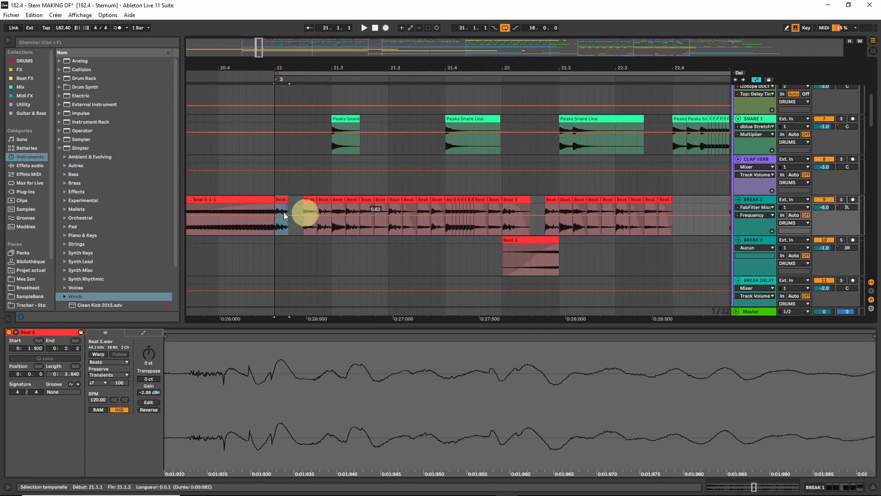
pyautogui.click(280, 198)
pyautogui.moveTo(408, 388); pyautogui.dragTo(408, 379)
# Step: Solo BREAK 1 and listen to its slices from bar 21
pyautogui.press('space')
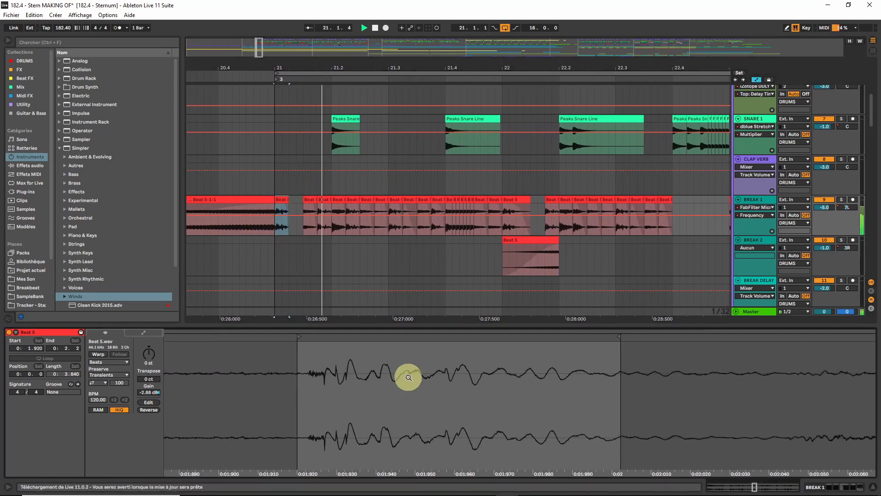
pyautogui.click(841, 201)
pyautogui.press('space')
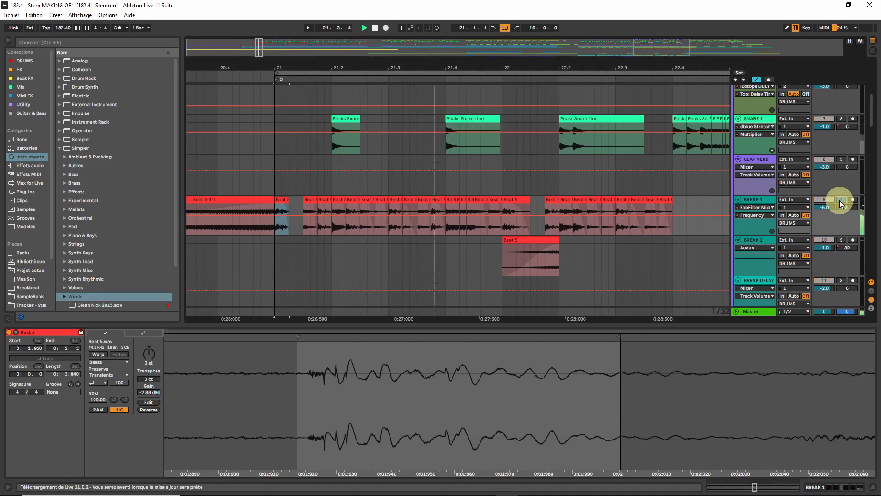
# Step: Hide the automation lanes and enlarge the BREAK 1 track around bar 21 to show its clip fades
pyautogui.moveTo(257, 43)
pyautogui.mouseDown()
pyautogui.moveTo(252, 50)
pyautogui.moveTo(261, 53)
pyautogui.mouseUp()
pyautogui.press('a')
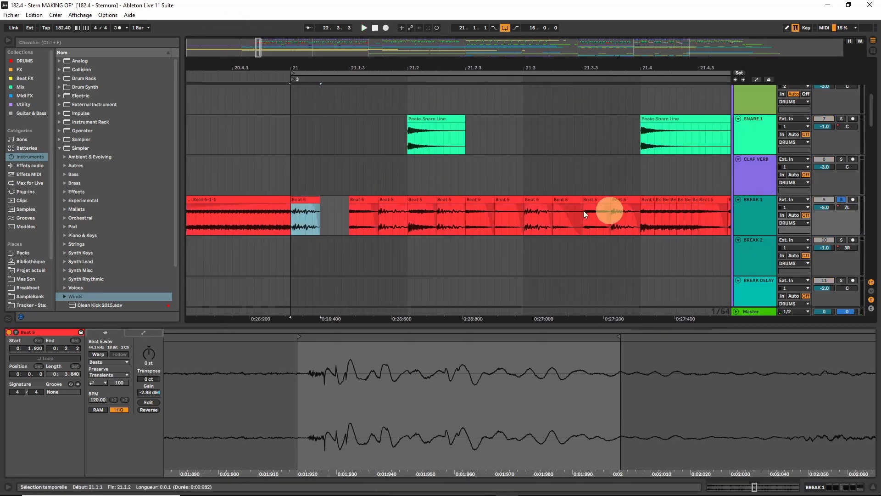
pyautogui.scroll(4, 583, 214)
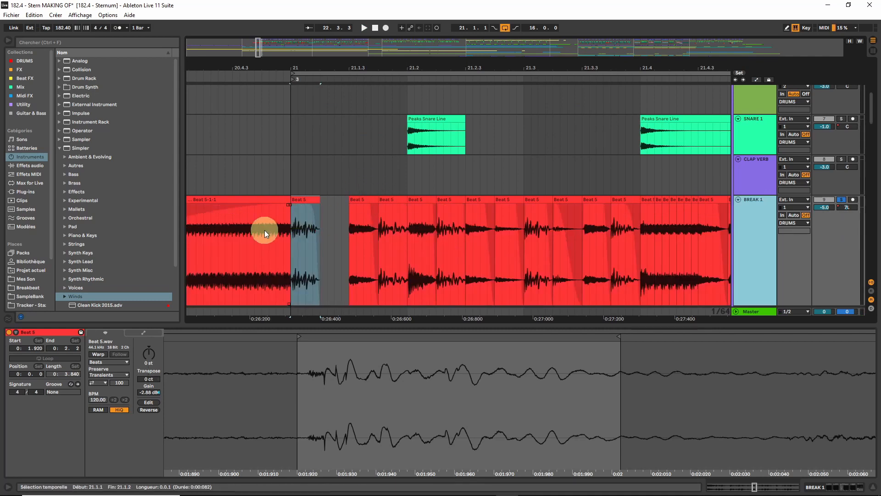
# Step: Examine the fade handles and fade-out curve of the Beat 5 slice at bar 21 on BREAK 1
pyautogui.click(301, 205)
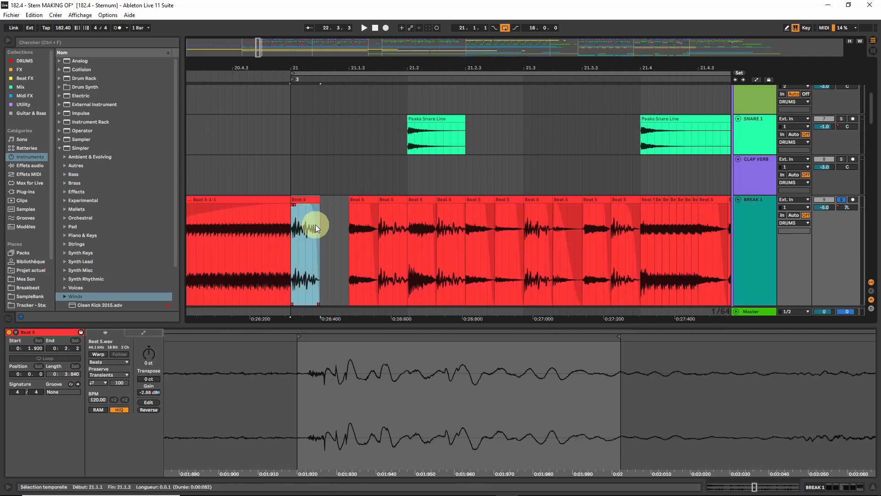
pyautogui.click(294, 205)
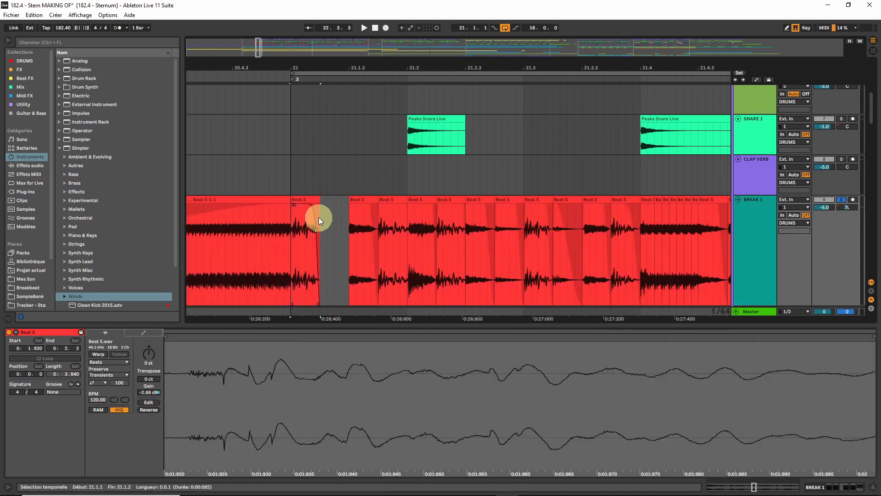
pyautogui.click(296, 202)
# Step: Play the faded BREAK 1 slices from bar 21 and resume playback with more of the bar in view
pyautogui.press('space')
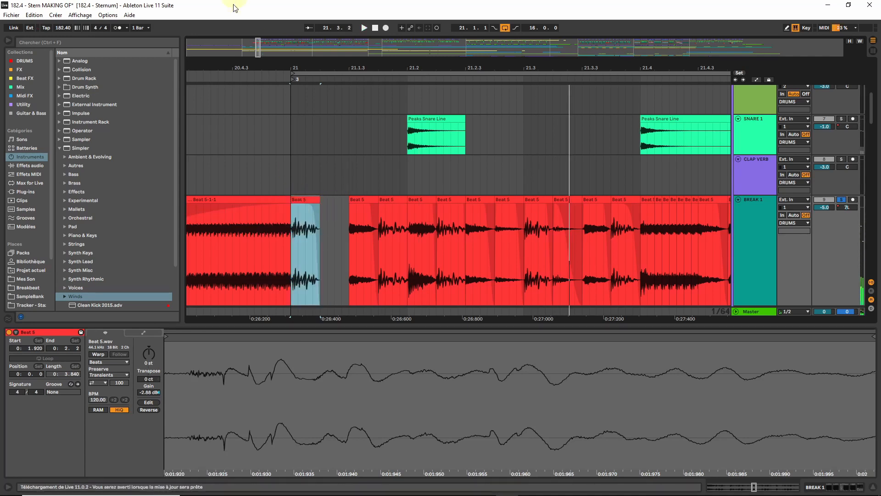
pyautogui.moveTo(257, 46); pyautogui.dragTo(206, 43)
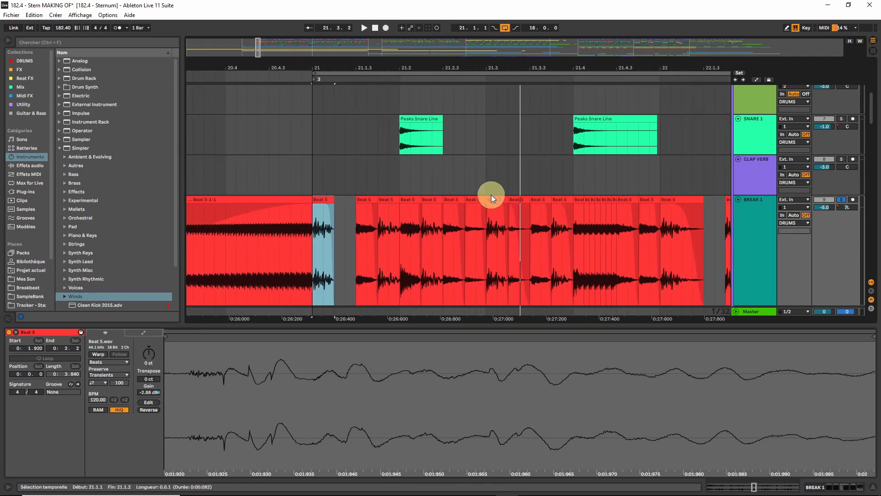
pyautogui.press('space')
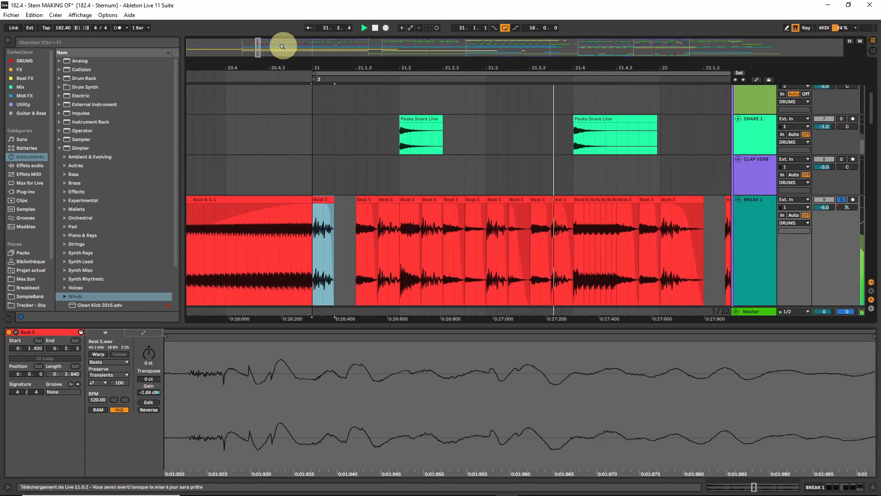
# Step: Play BREAK 1 from the LOOP 3 slice at bar 23.4 and inspect the neighbouring 175 Ride Break slice at bar 24
pyautogui.moveTo(258, 48)
pyautogui.mouseDown()
pyautogui.moveTo(230, 49)
pyautogui.moveTo(267, 50)
pyautogui.mouseUp()
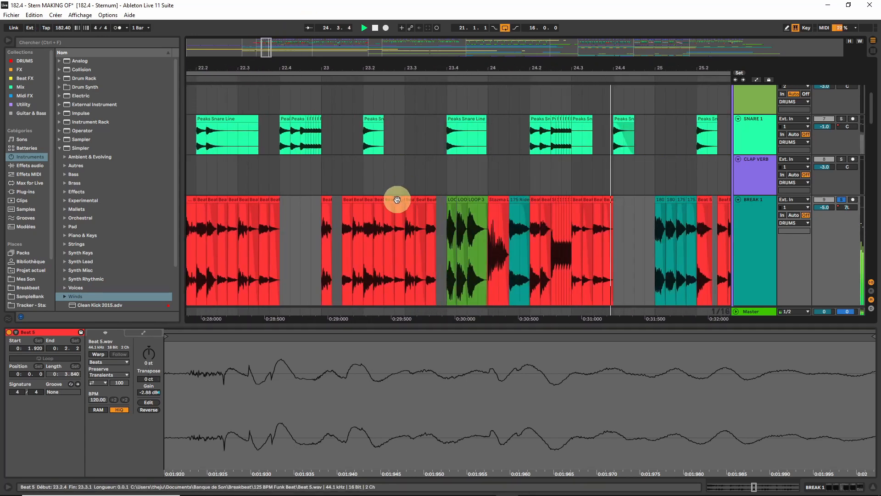
pyautogui.press('space')
pyautogui.click(450, 198)
pyautogui.press('space')
pyautogui.moveTo(484, 366); pyautogui.dragTo(492, 378)
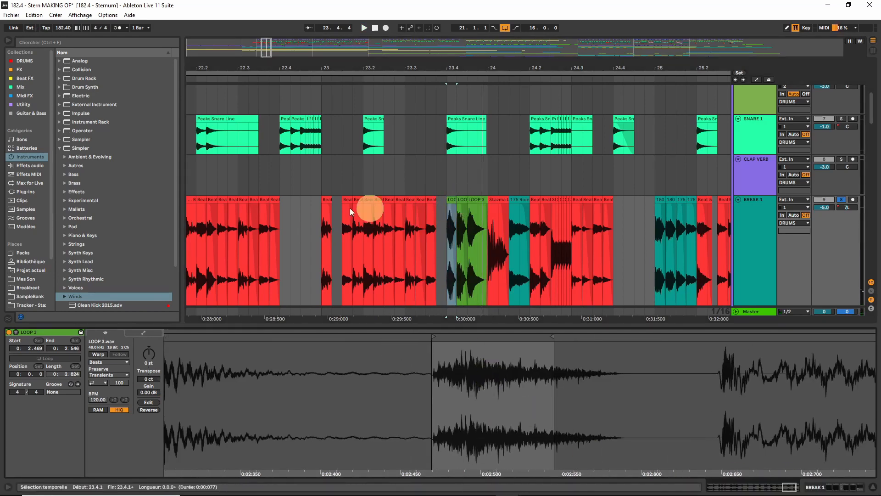
pyautogui.click(464, 203)
pyautogui.click(518, 198)
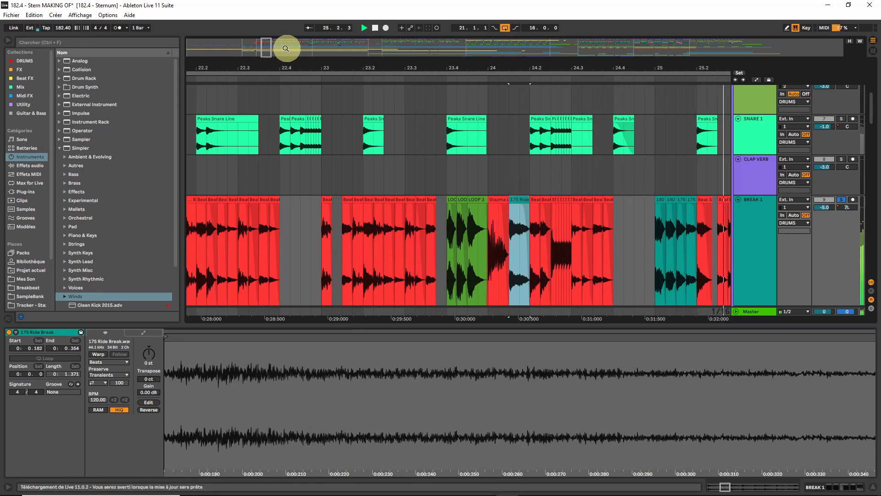
# Step: Show BREAK 1's automation around bars 29 to 33, bring up the dblue Stretch Trigger envelope and open the track's device chain
pyautogui.moveTo(273, 46)
pyautogui.mouseDown()
pyautogui.moveTo(280, 47)
pyautogui.moveTo(266, 46)
pyautogui.mouseUp()
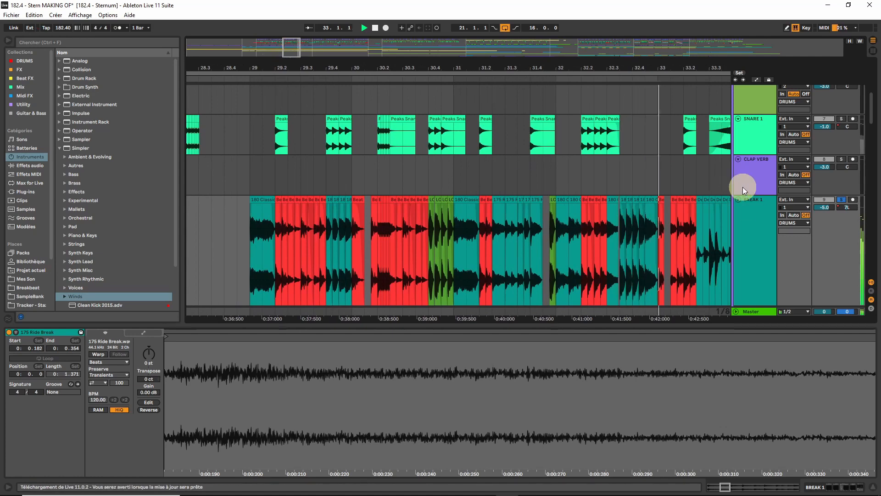
pyautogui.click(755, 213)
pyautogui.press('a')
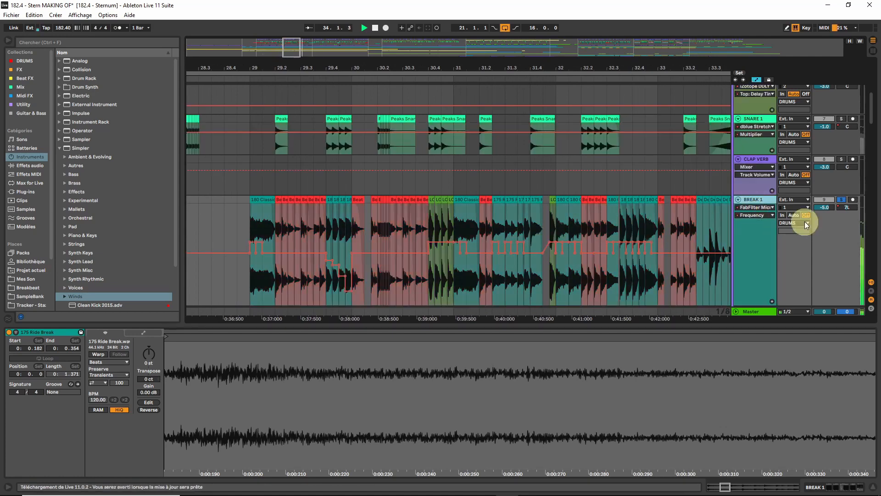
pyautogui.click(755, 207)
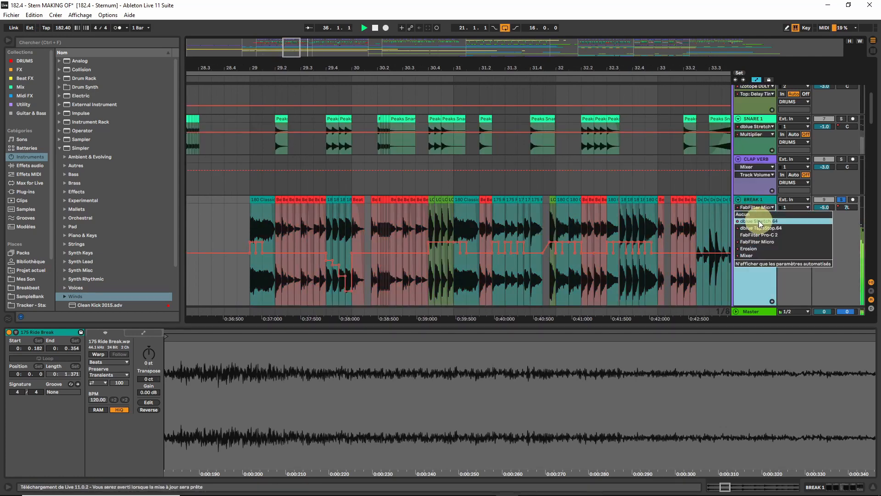
pyautogui.click(758, 220)
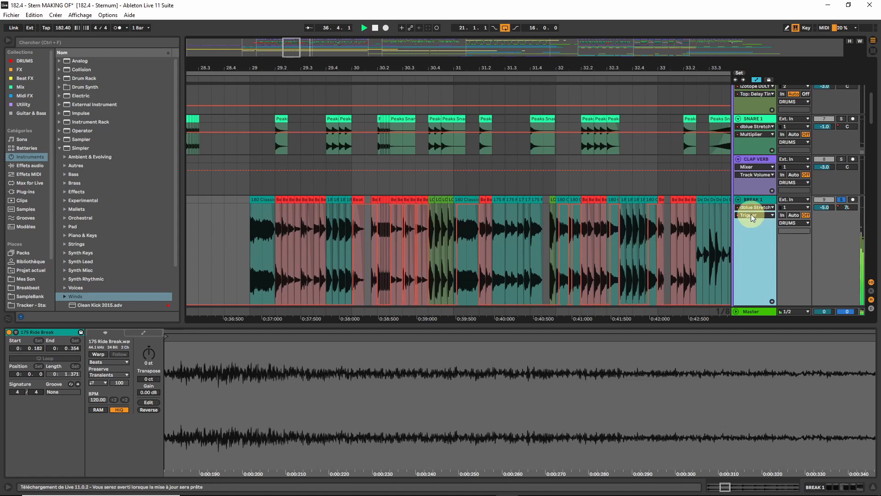
pyautogui.click(339, 222)
pyautogui.click(834, 487)
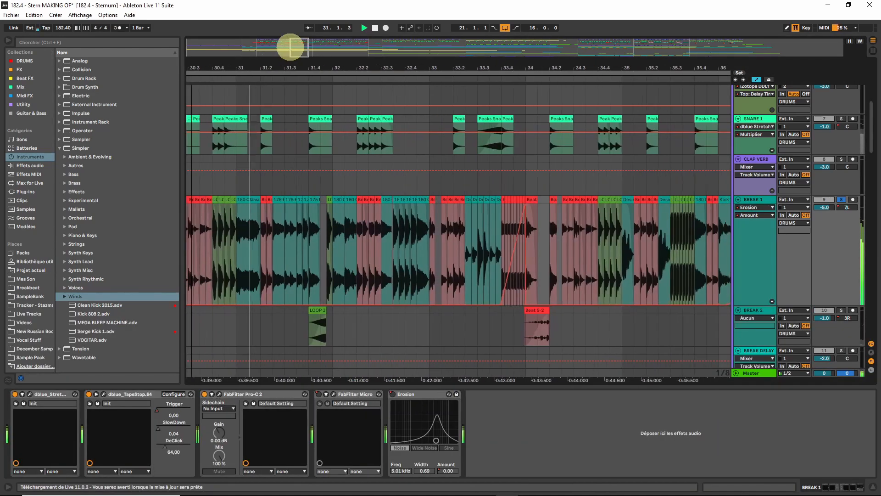
# Step: Play BREAK 1's roll at bar 33.4, display Erosion's Device On automation and re-enable the overridden automation
pyautogui.moveTo(291, 48); pyautogui.dragTo(292, 48)
pyautogui.click(497, 226)
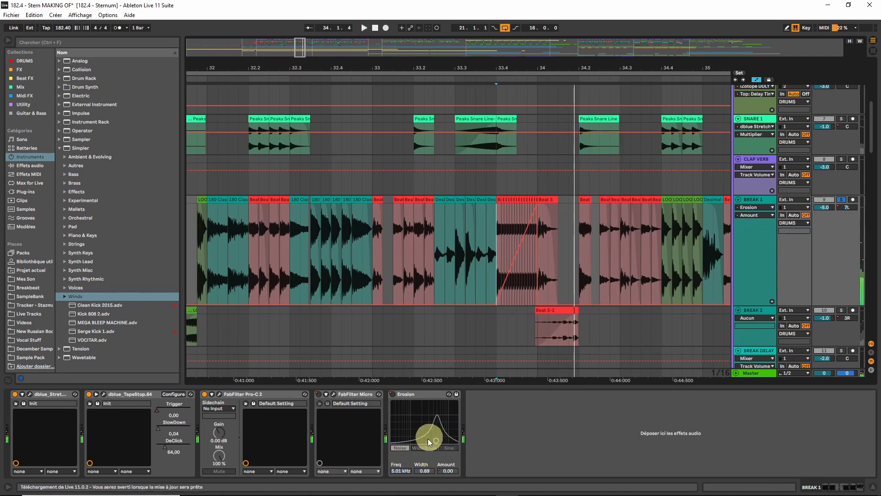
pyautogui.click(393, 396)
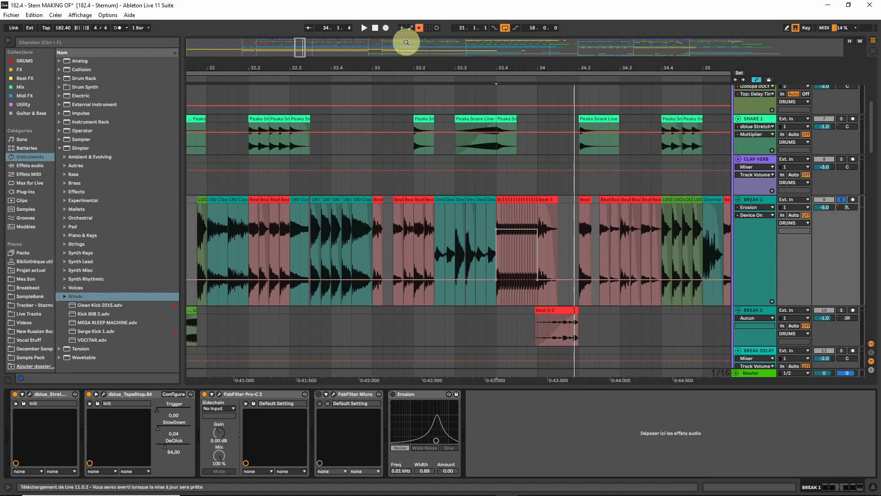
pyautogui.click(419, 28)
pyautogui.click(495, 212)
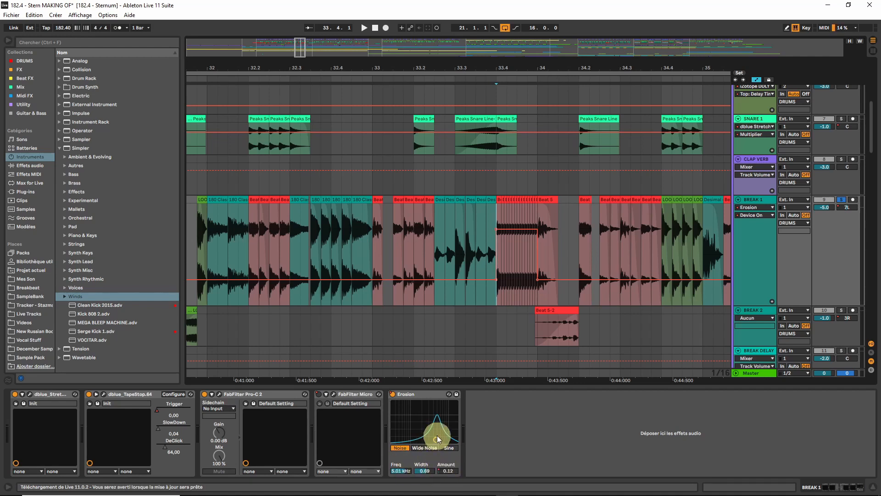
# Step: Display Erosion's Amount automation on BREAK 1 and listen to the roll from bar 33.4
pyautogui.click(444, 470)
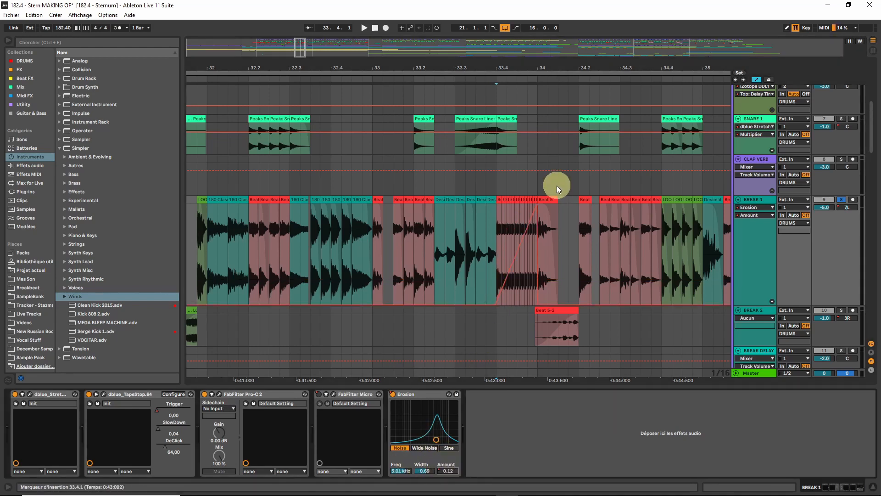
pyautogui.press('space')
pyautogui.press('space')
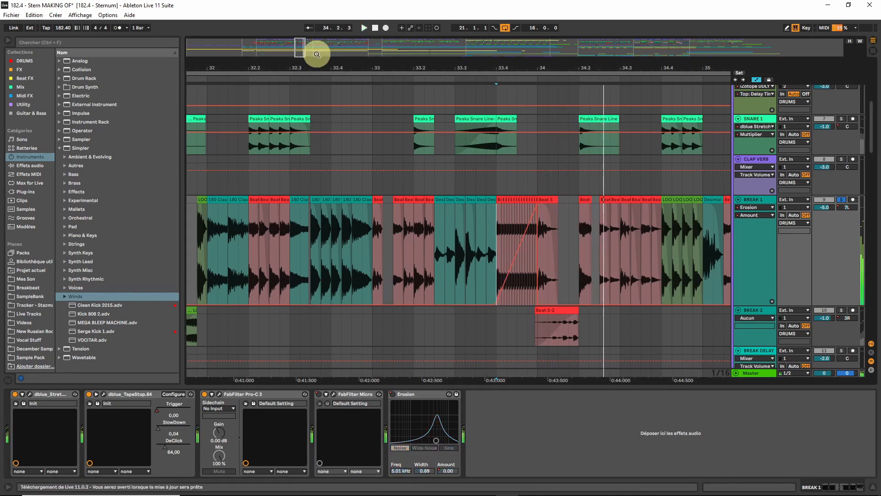
pyautogui.moveTo(297, 50); pyautogui.dragTo(301, 50)
pyautogui.press('space')
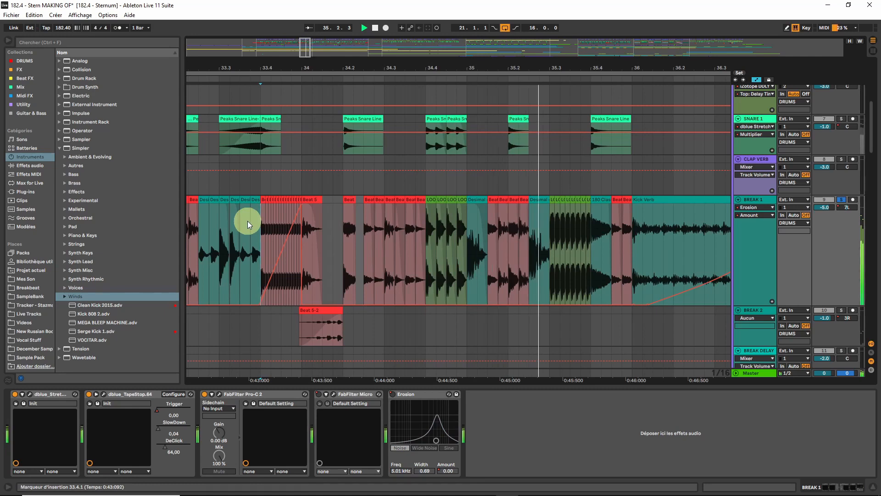
# Step: Expand dblue_Stretch's parameters, display its Trigger automation and replay BREAK 1 from position 33.4.2
pyautogui.click(23, 393)
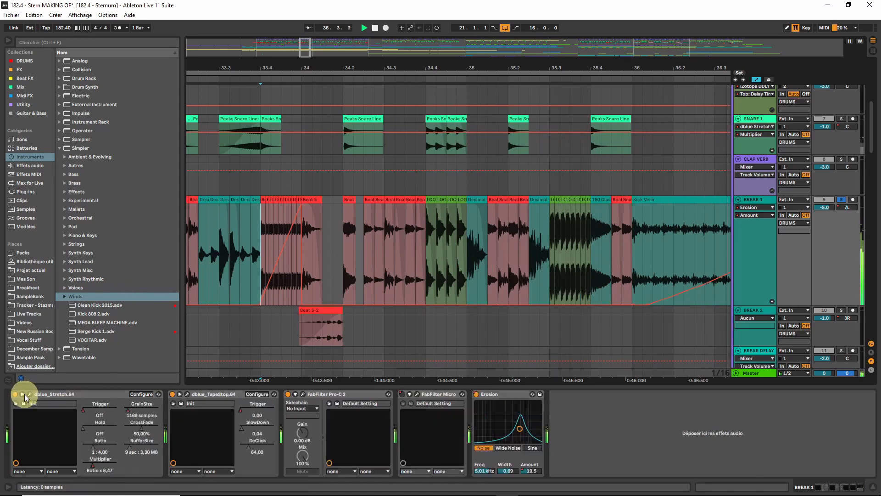
pyautogui.click(83, 409)
pyautogui.click(270, 280)
pyautogui.press('space')
pyautogui.press('space')
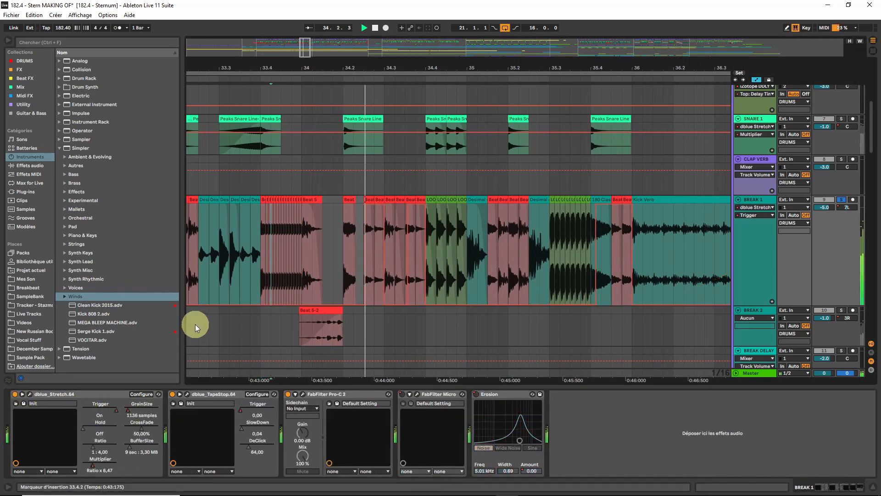
# Step: Display dblue_TapeStop's Trigger automation on BREAK 1 and listen to the triggered slices around bar 30
pyautogui.click(207, 393)
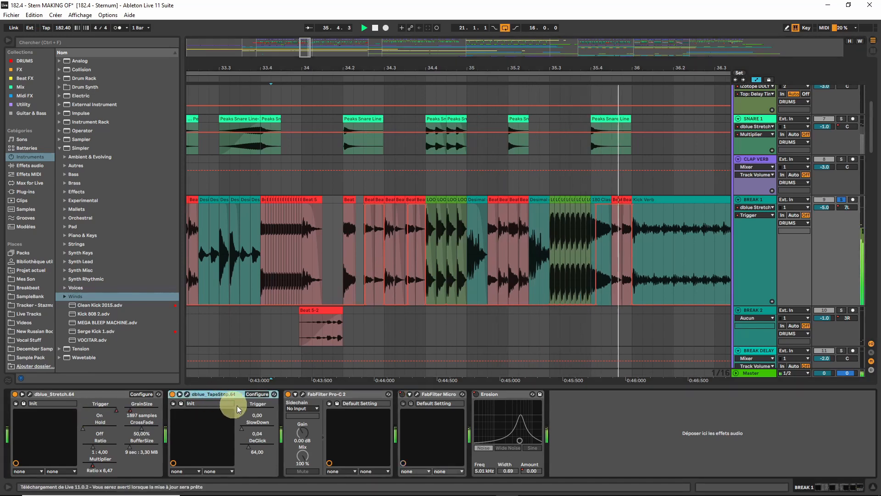
pyautogui.click(241, 409)
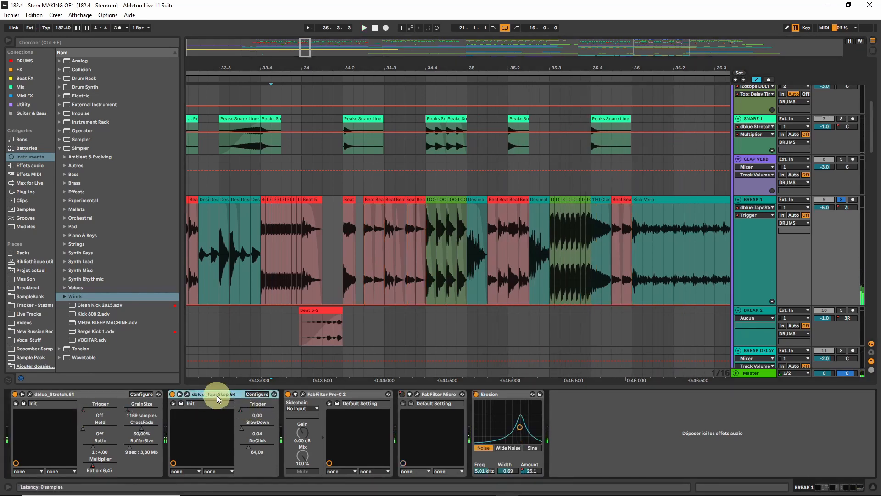
pyautogui.press('space')
pyautogui.moveTo(303, 48)
pyautogui.mouseDown()
pyautogui.moveTo(331, 51)
pyautogui.moveTo(295, 43)
pyautogui.moveTo(305, 44)
pyautogui.mouseUp()
pyautogui.click(376, 231)
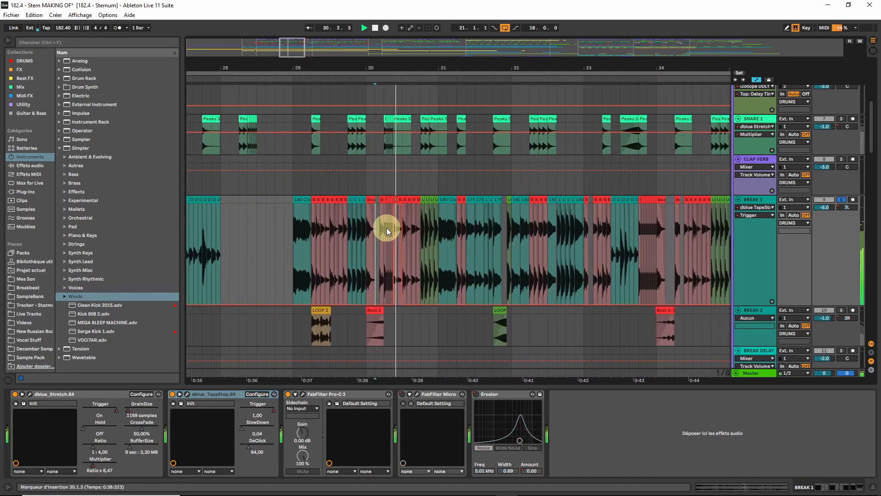
pyautogui.click(394, 199)
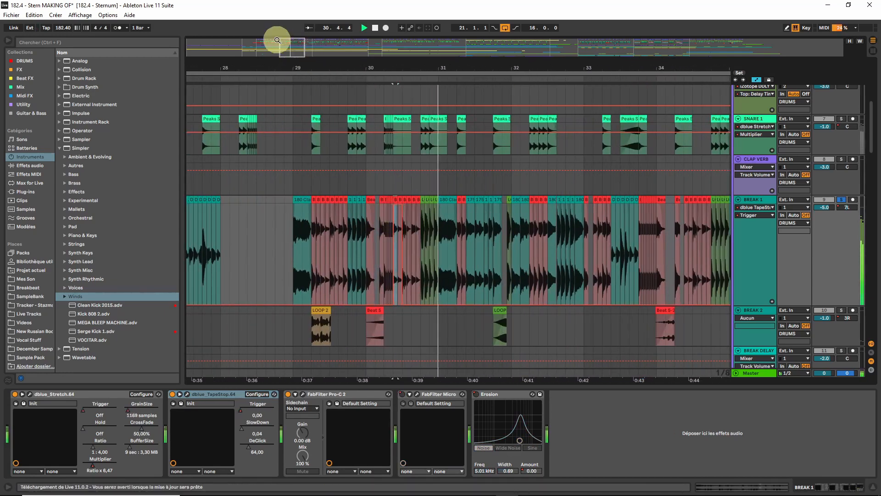
# Step: Solo BREAK 2 in place of BREAK 1 and listen to its clips from position 21.4.1 and around bar 29
pyautogui.moveTo(291, 43)
pyautogui.mouseDown()
pyautogui.moveTo(294, 54)
pyautogui.moveTo(285, 48)
pyautogui.mouseUp()
pyautogui.scroll(-3, 372, 186)
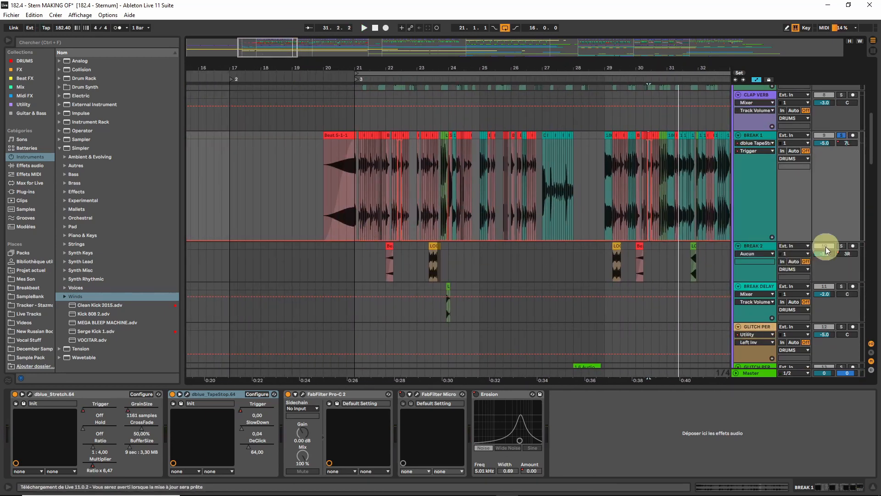
pyautogui.click(840, 245)
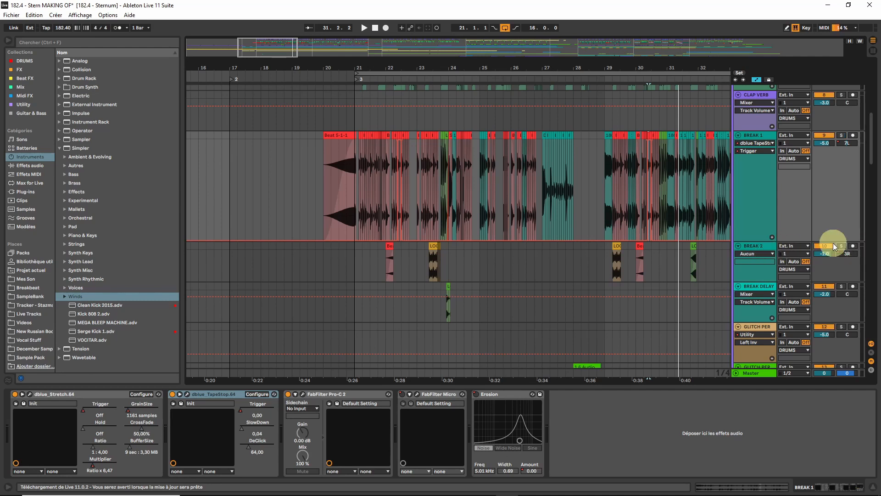
pyautogui.click(381, 261)
pyautogui.press('space')
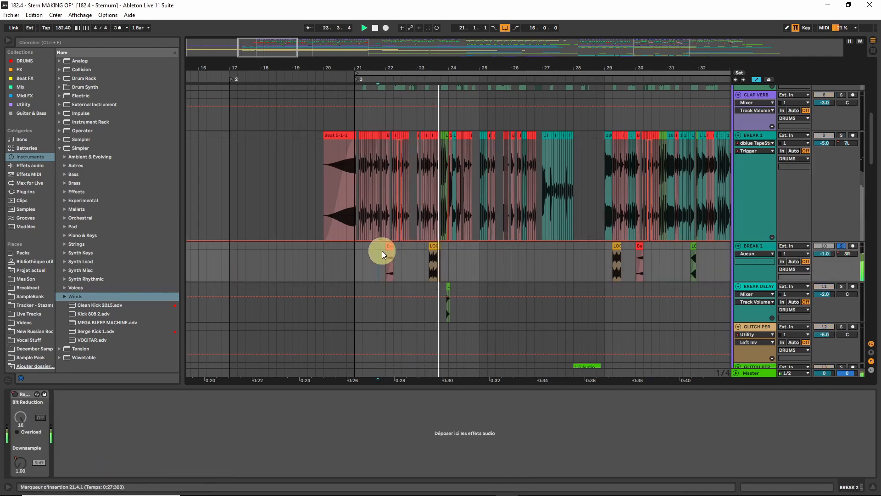
pyautogui.click(611, 268)
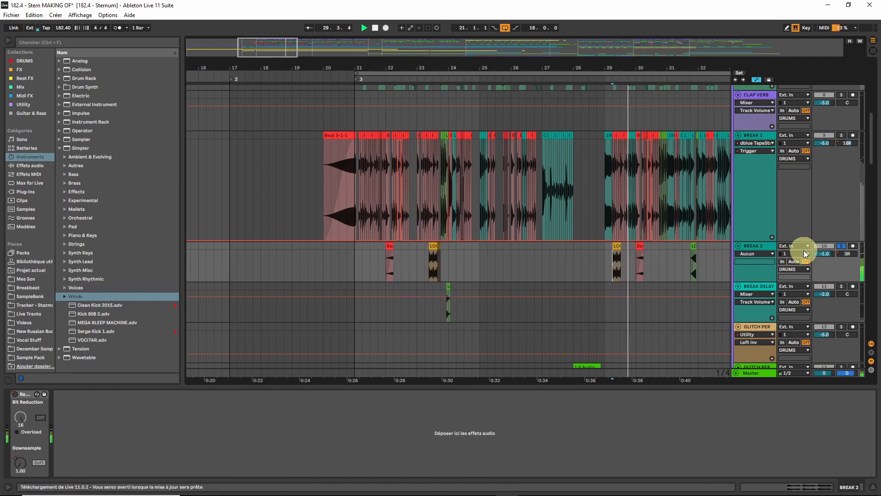
# Step: Add BREAK 1 to the solo and play both break tracks together from around bar 29
pyautogui.keyDown('ctrl'); pyautogui.click(840, 135); pyautogui.keyUp('ctrl')
pyautogui.press('space')
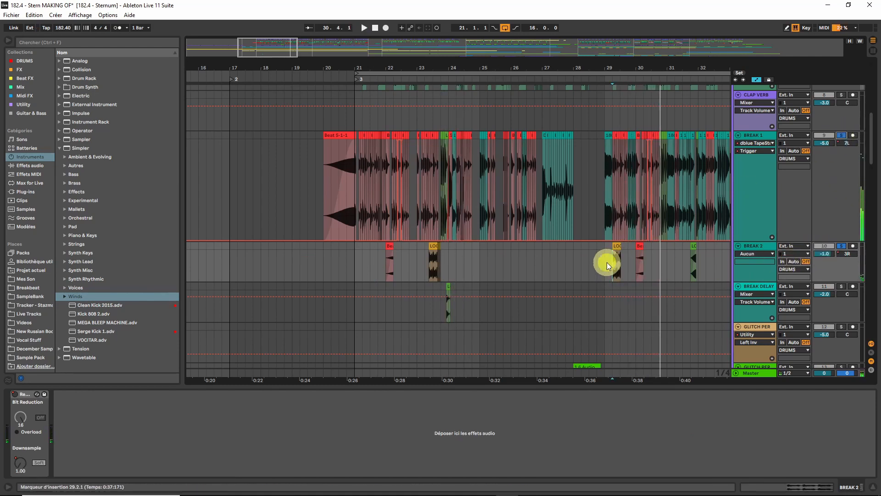
pyautogui.press('space')
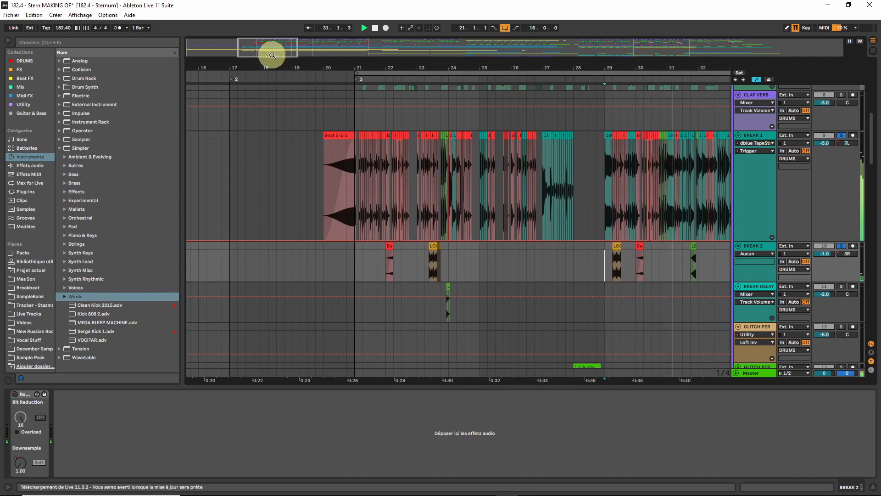
# Step: Select the Addictive Drums 2 clip at bar 21, play it and take the track out of solo
pyautogui.moveTo(281, 48)
pyautogui.mouseDown()
pyautogui.moveTo(299, 47)
pyautogui.moveTo(278, 44)
pyautogui.mouseUp()
pyautogui.scroll(-3, 342, 208)
pyautogui.click(292, 231)
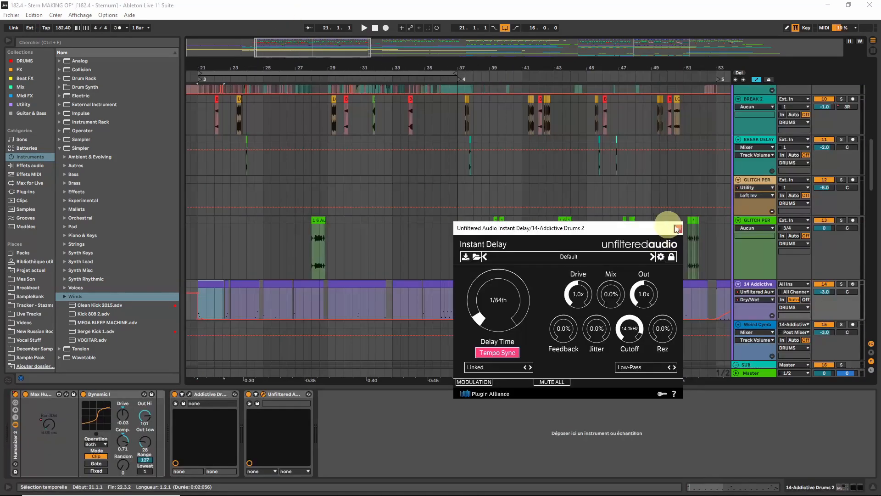
pyautogui.press('space')
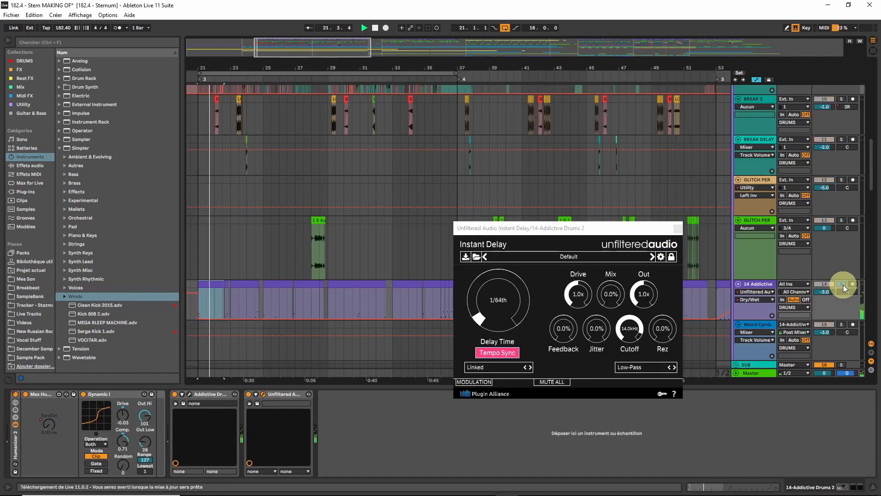
pyautogui.click(843, 284)
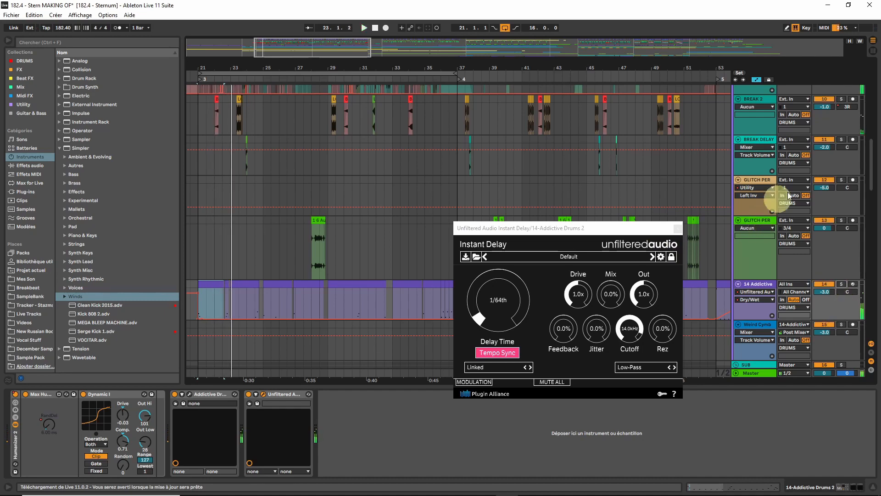
pyautogui.press('space')
# Step: Solo the DRUMS group and play the full drum arrangement from bar 21
pyautogui.moveTo(870, 169); pyautogui.dragTo(869, 88)
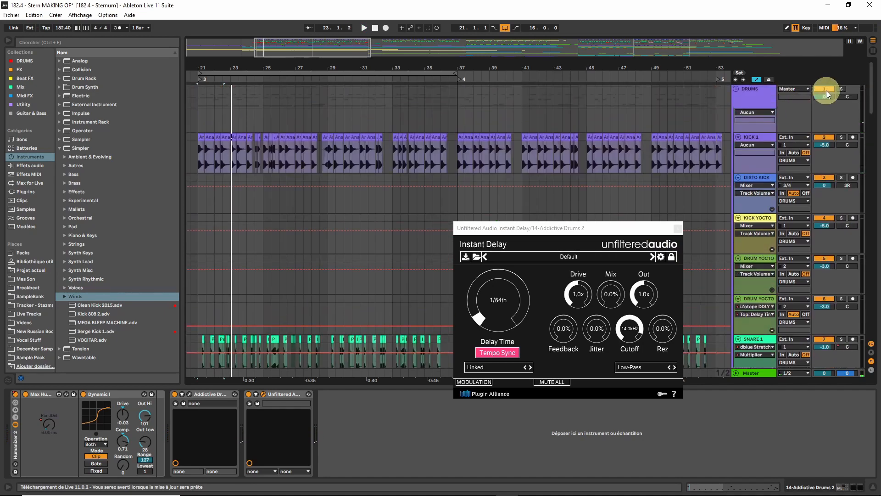
pyautogui.click(840, 89)
pyautogui.click(238, 97)
pyautogui.click(199, 123)
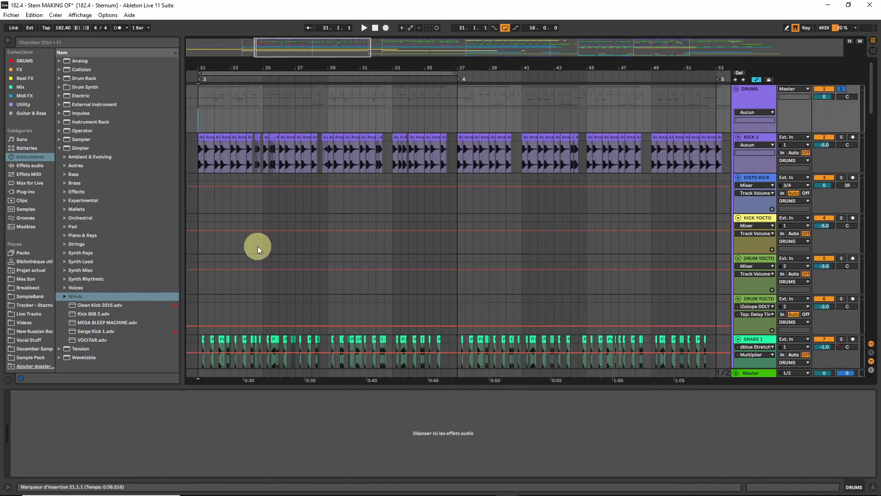
pyautogui.press('space')
# Step: Select the 1 6 Audio clip at bar 28 on GLITCH PERC 1 to show the track's effect chain
pyautogui.scroll(-6, 263, 256)
pyautogui.scroll(-8, 267, 254)
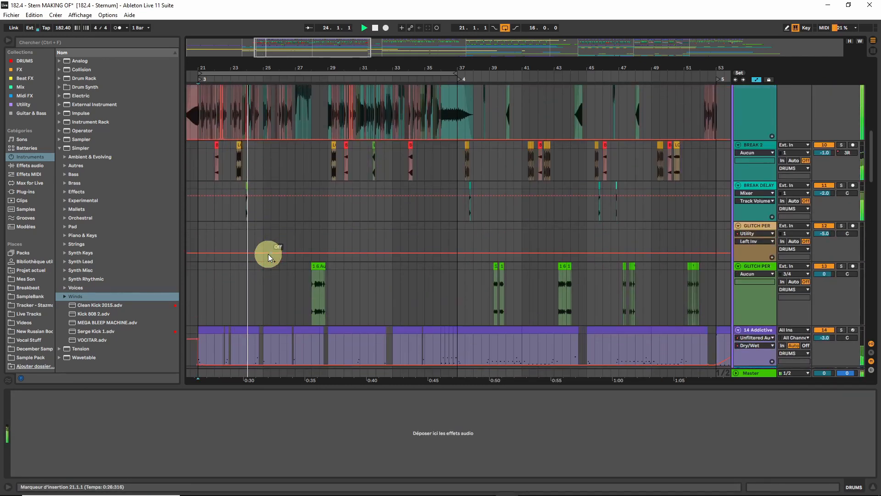
pyautogui.scroll(-5, 268, 254)
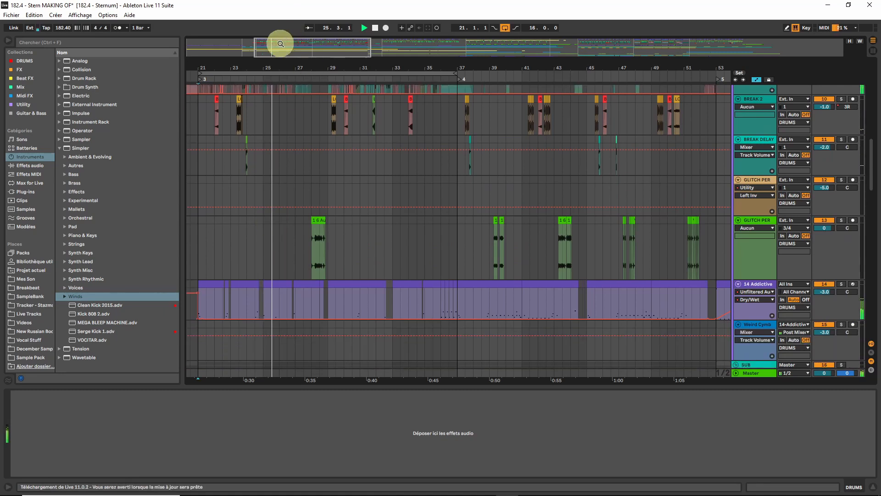
pyautogui.moveTo(280, 42); pyautogui.dragTo(280, 54)
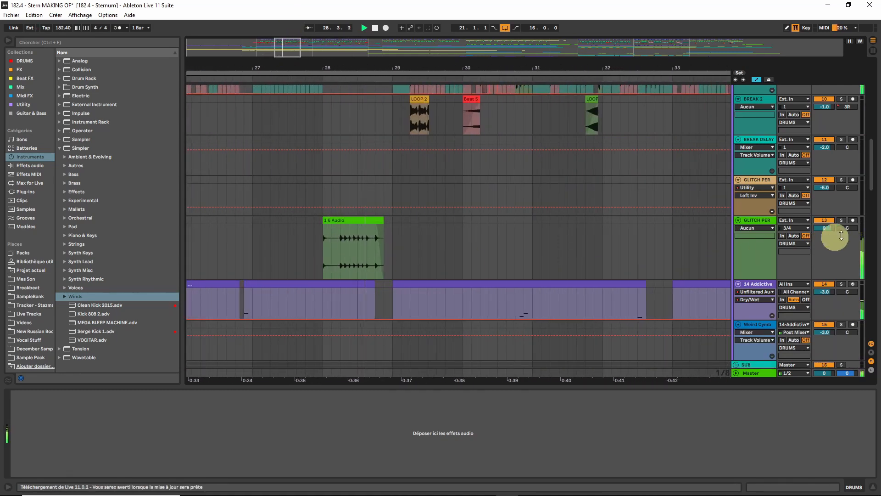
pyautogui.click(334, 221)
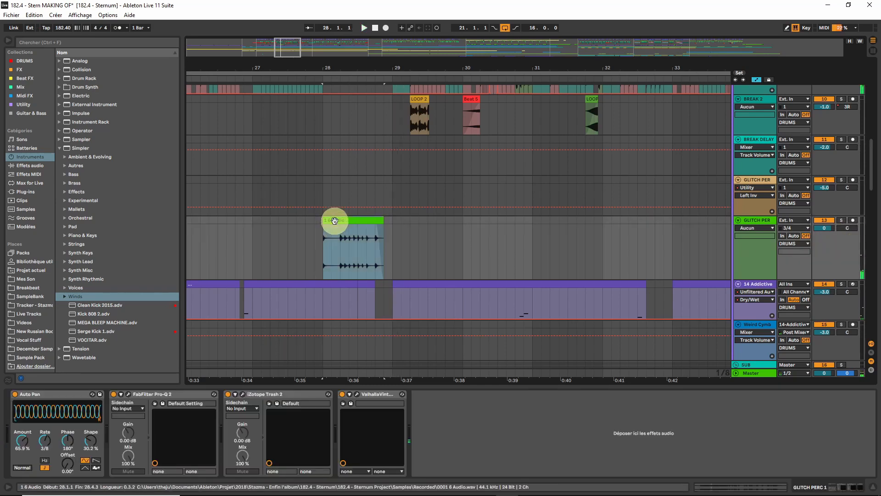
# Step: Open the sample of the 1 6 Audio clip at bar 28 and play GLITCH PERC 1 in solo
pyautogui.doubleClick(344, 222)
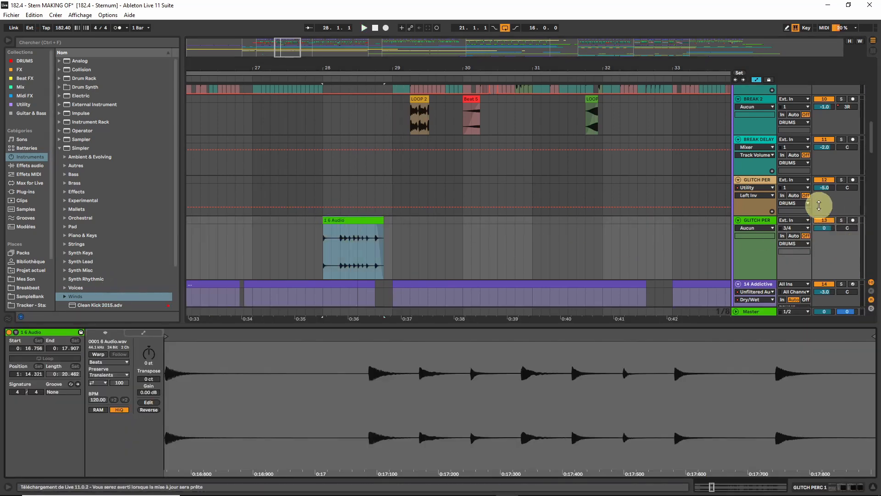
pyautogui.click(841, 221)
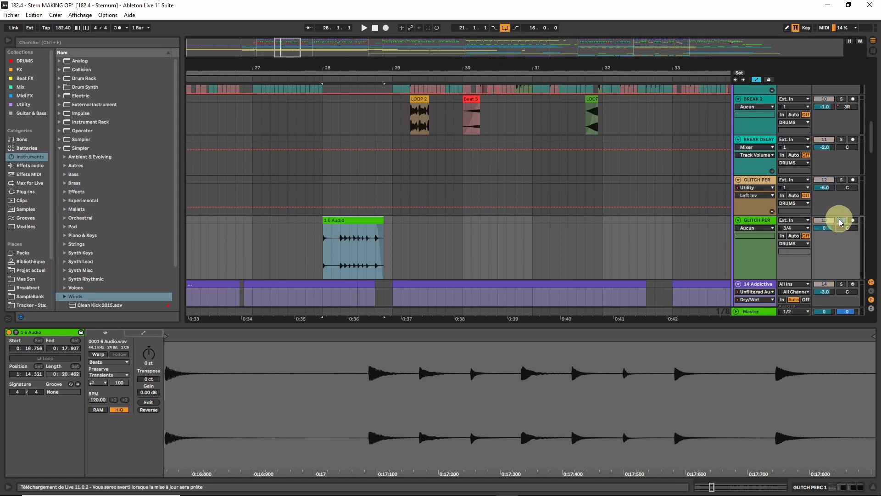
pyautogui.press('space')
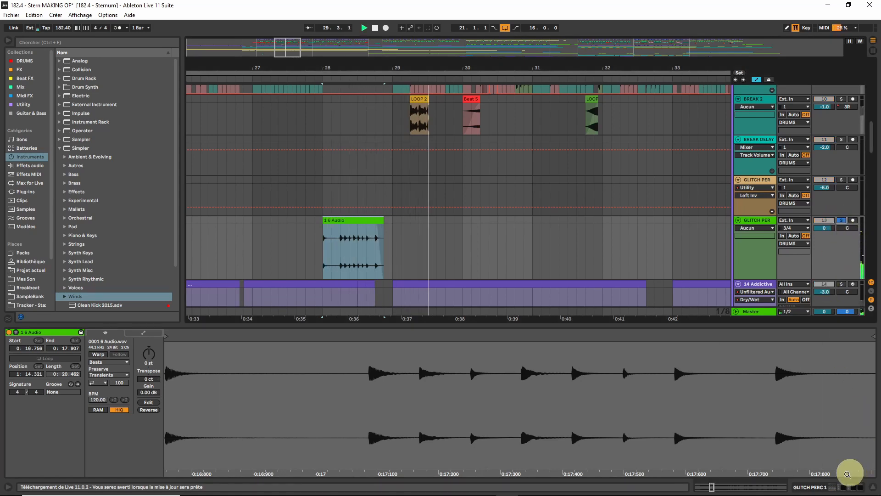
pyautogui.moveTo(711, 486); pyautogui.dragTo(711, 482)
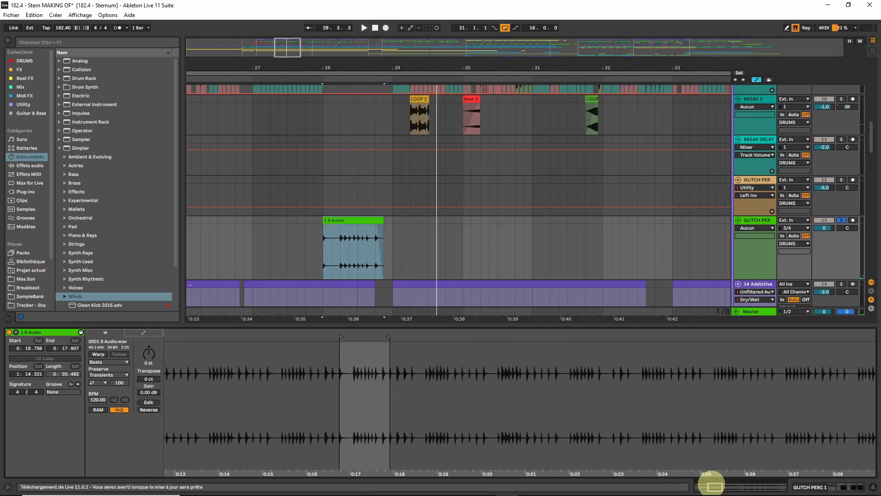
pyautogui.doubleClick(344, 220)
# Step: Play the long 1 6 Audio recording at bar 185 on the soloed GLITCH PERC 1 track
pyautogui.moveTo(291, 52); pyautogui.dragTo(291, 43)
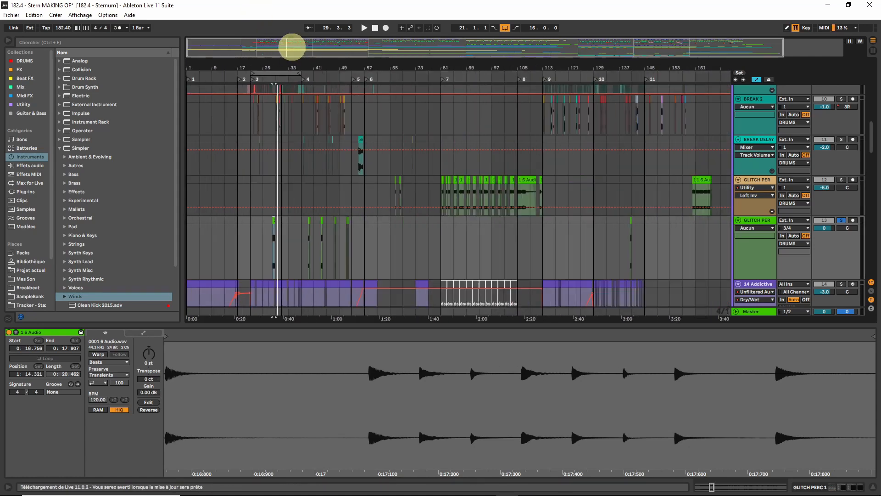
pyautogui.click(714, 257)
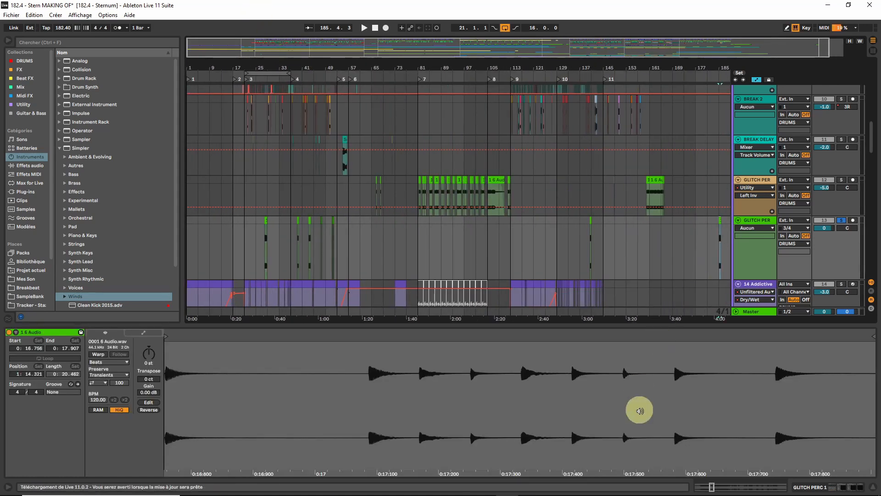
pyautogui.scroll(-5, 647, 365)
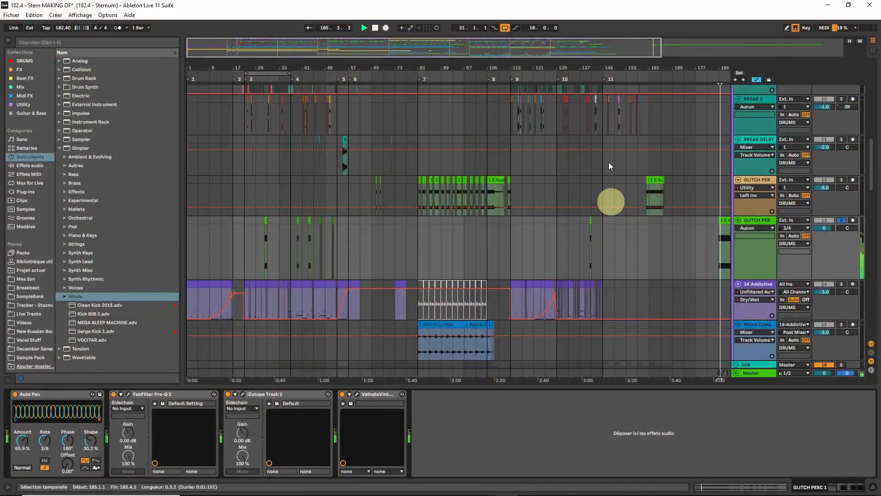
pyautogui.press('space')
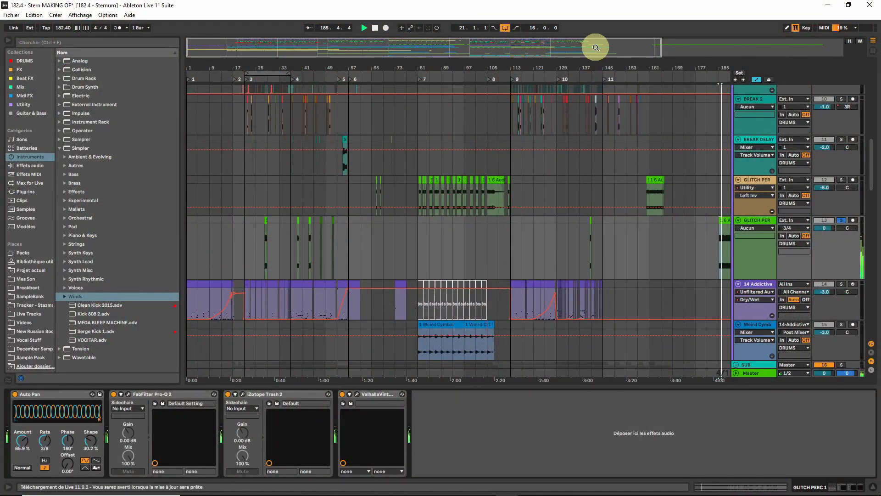
pyautogui.moveTo(595, 43); pyautogui.dragTo(596, 47)
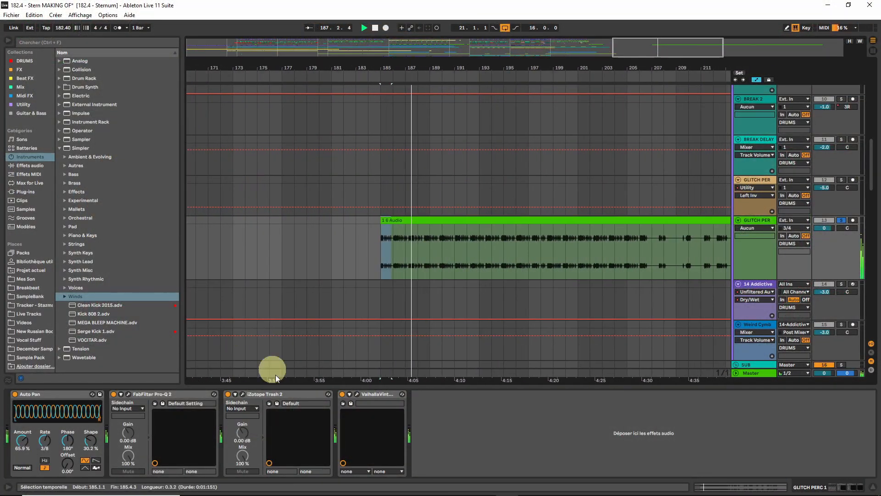
# Step: Turn off ValhallaVintageVerb, iZotope Trash 2, FabFilter Pro-Q 2 and Auto Pan on GLITCH PERC 1 during playback
pyautogui.click(340, 394)
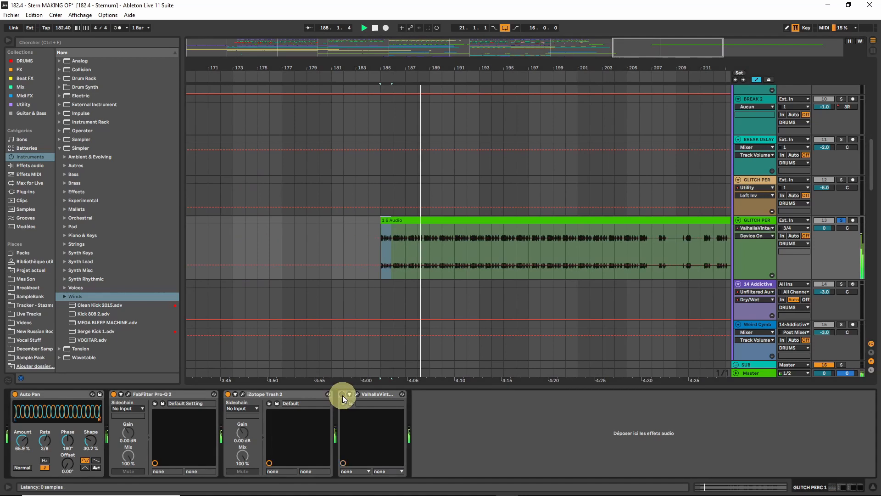
pyautogui.click(228, 394)
pyautogui.click(113, 394)
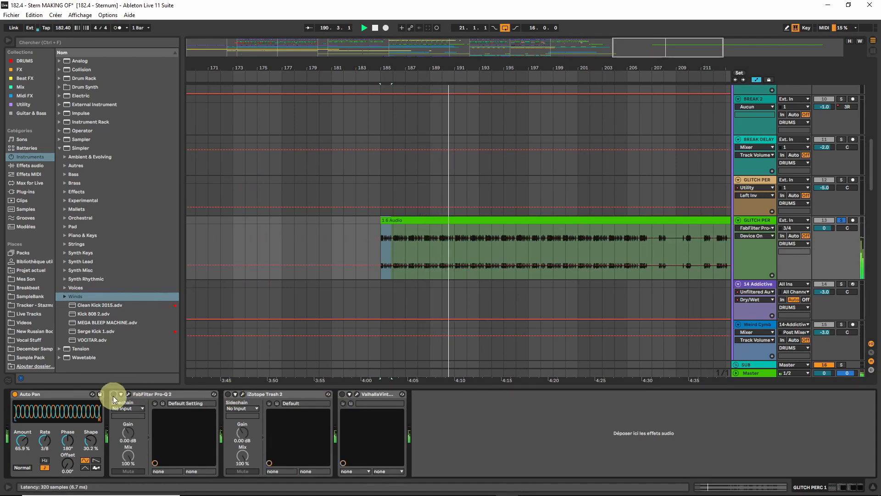
pyautogui.click(15, 393)
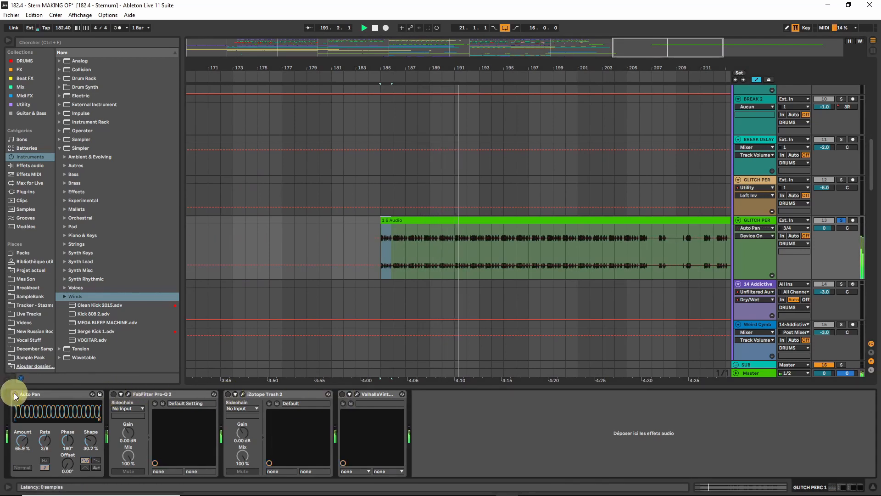
# Step: Try starting the long 1 6 Audio clip's sample at 0:50.561, and undo the change after listening
pyautogui.click(409, 219)
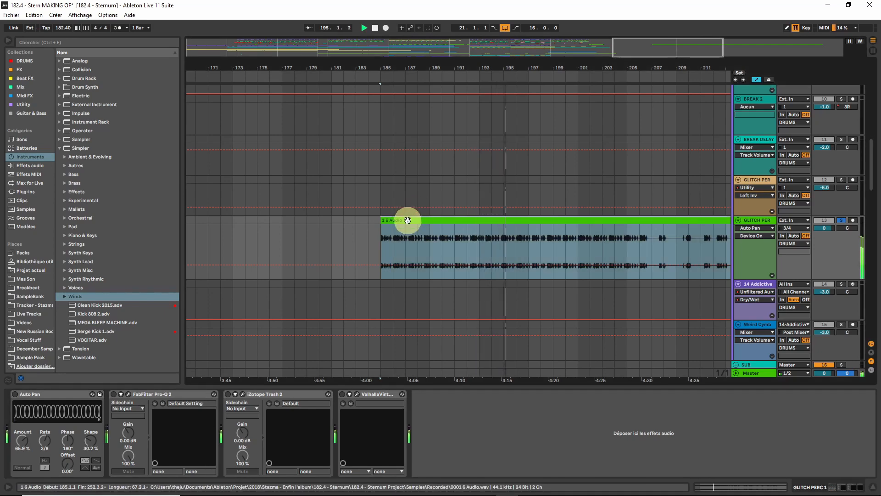
pyautogui.doubleClick(407, 220)
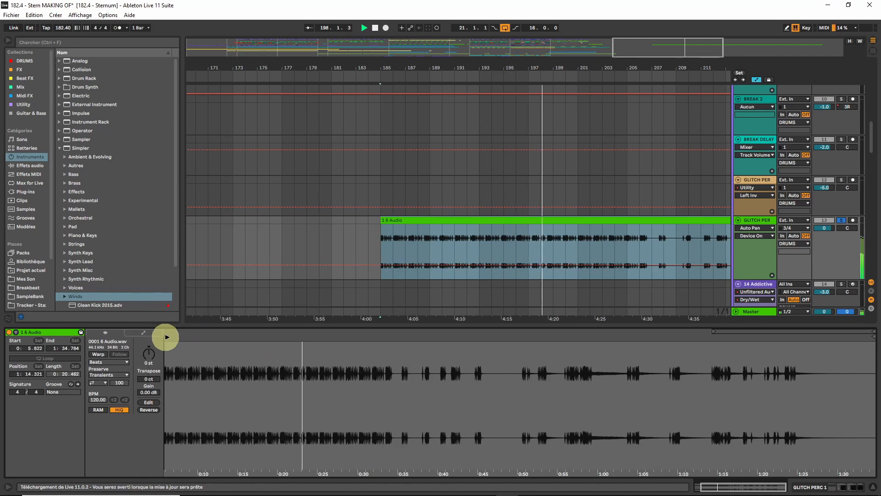
pyautogui.moveTo(166, 337); pyautogui.dragTo(524, 339)
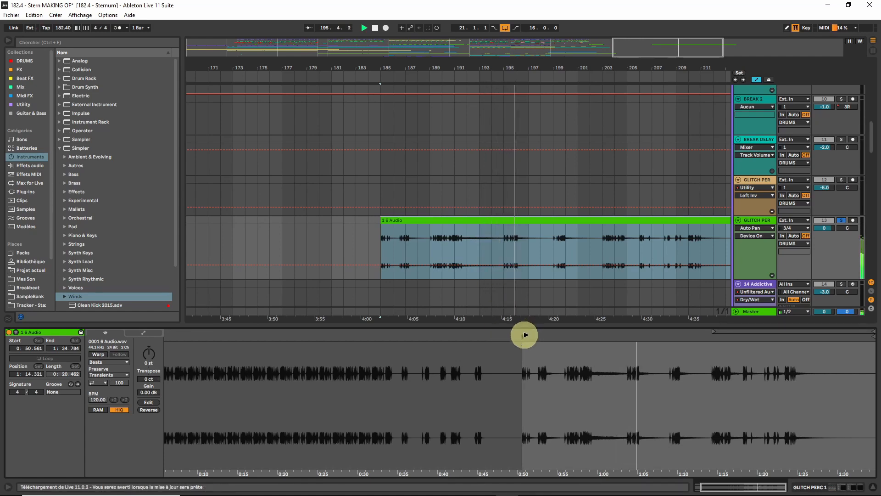
pyautogui.press('space')
pyautogui.hotkey('ctrl', 'z')
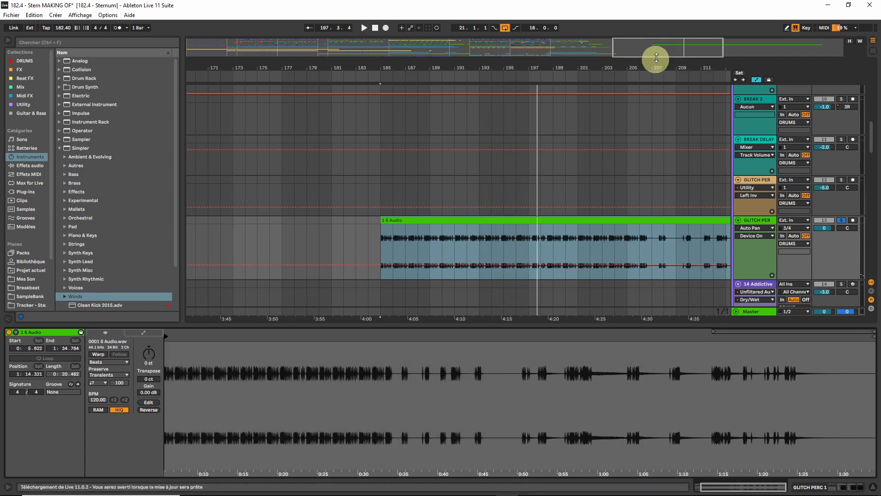
# Step: Select the 1 6 Audio clip at bar 28 on GLITCH PERC 1 and play it without effects
pyautogui.moveTo(656, 52)
pyautogui.mouseDown()
pyautogui.moveTo(655, 39)
pyautogui.moveTo(651, 47)
pyautogui.mouseUp()
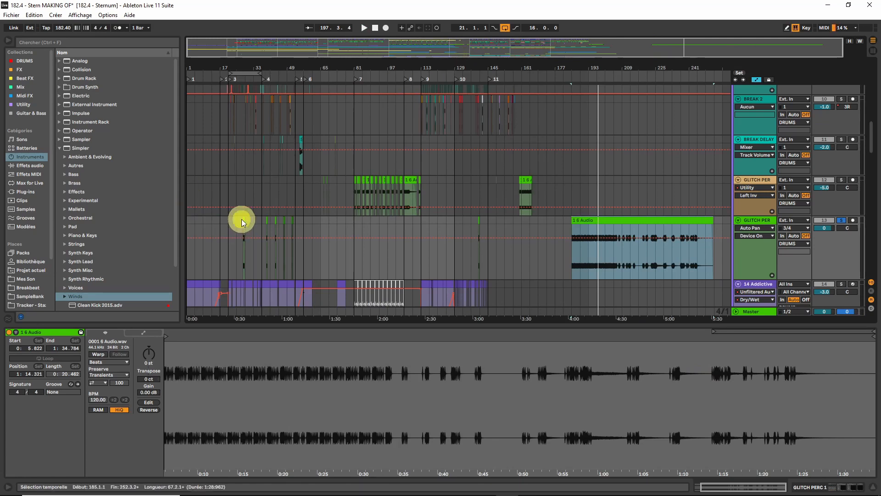
pyautogui.click(242, 220)
pyautogui.click(244, 220)
pyautogui.press('space')
pyautogui.moveTo(231, 49); pyautogui.dragTo(254, 55)
pyautogui.press('space')
# Step: Turn Auto Pan, FabFilter Pro-Q 2 and iZotope Trash 2 back on while replaying the bar 28 clip
pyautogui.click(821, 486)
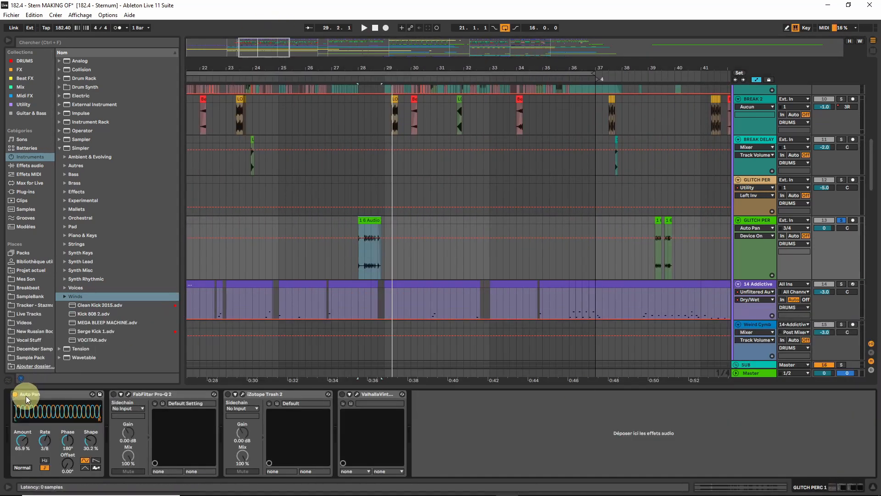
pyautogui.press('space')
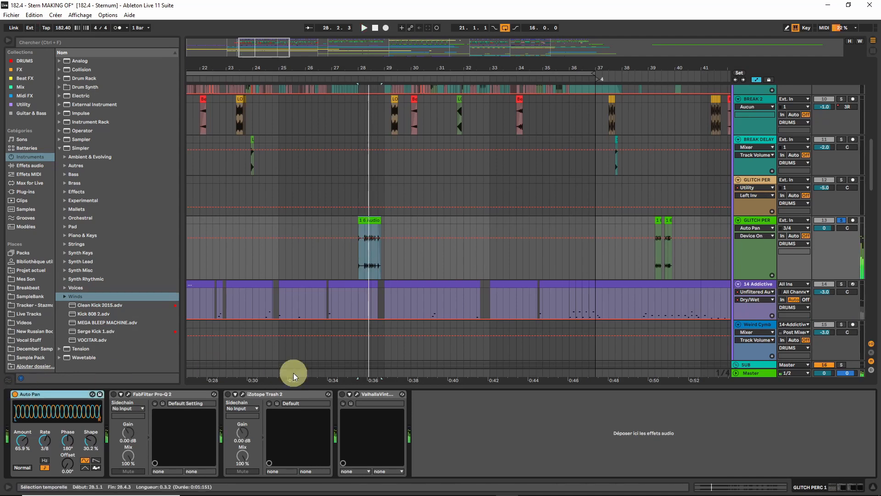
pyautogui.click(129, 394)
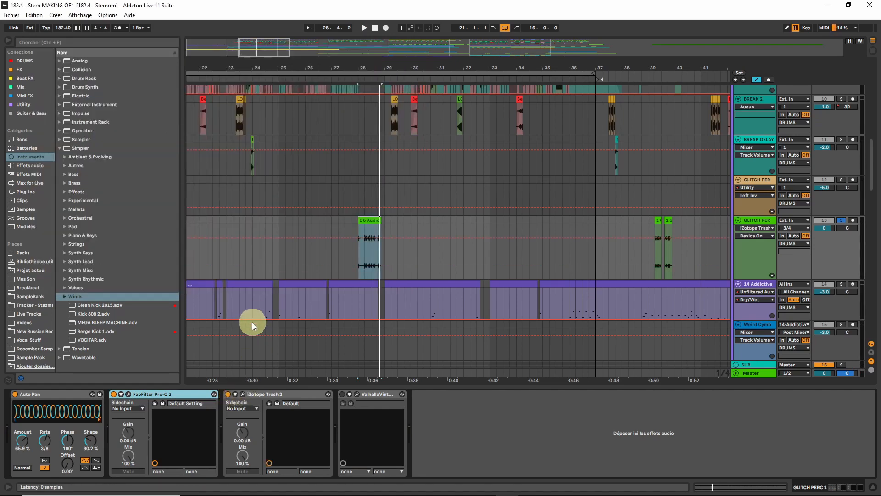
# Step: Play the clip with the iZotope Trash 2 window open and compare its bypassed and active sound
pyautogui.click(345, 258)
pyautogui.press('space')
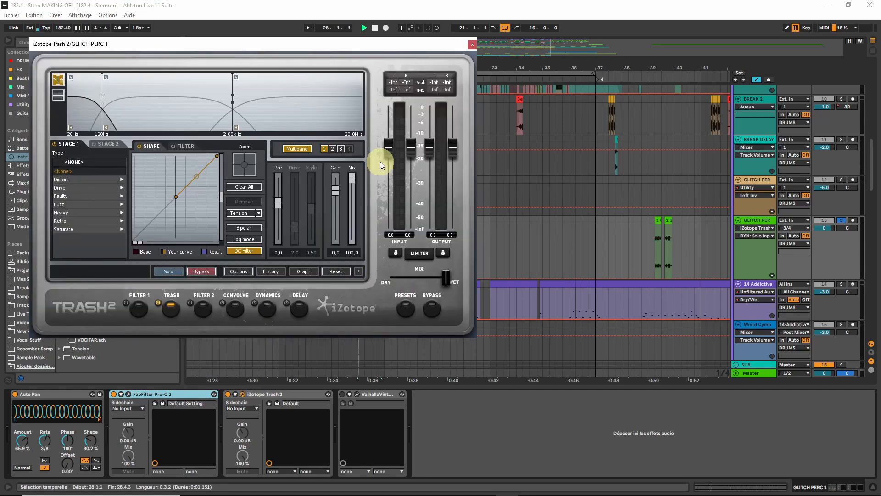
pyautogui.click(432, 310)
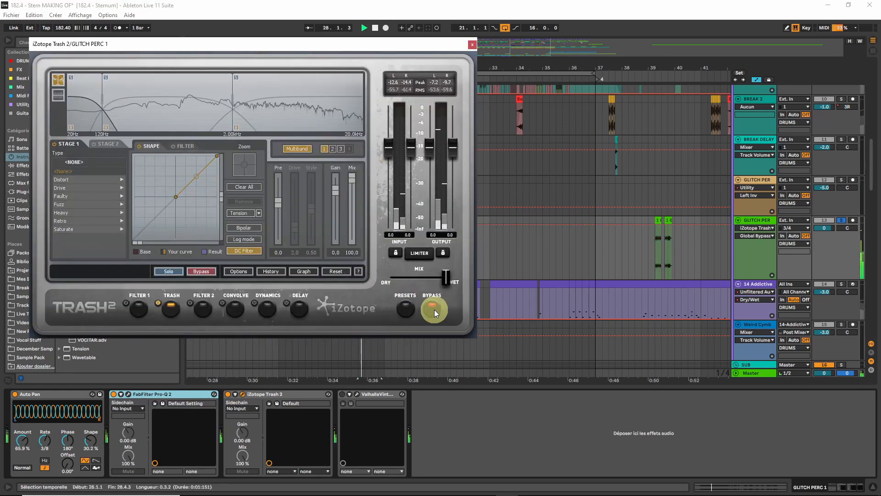
pyautogui.click(434, 309)
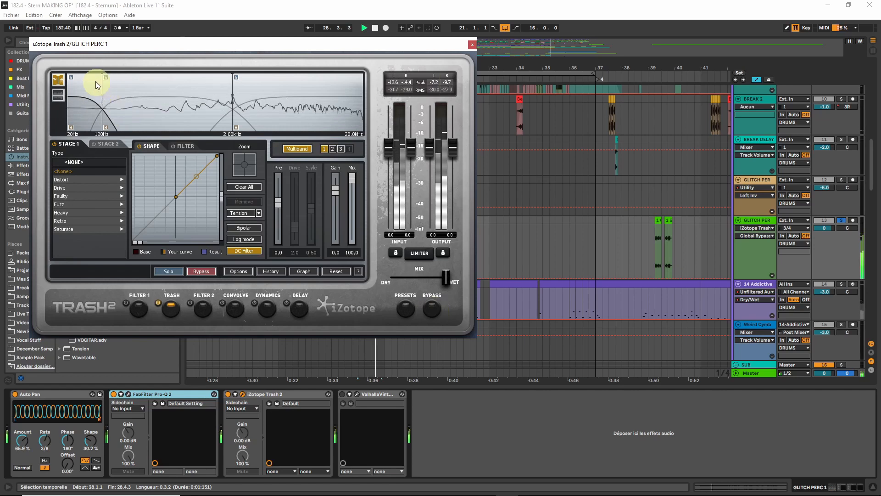
# Step: Examine the distortion types assigned to Trash 2's middle and high frequency bands
pyautogui.click(178, 89)
pyautogui.click(285, 98)
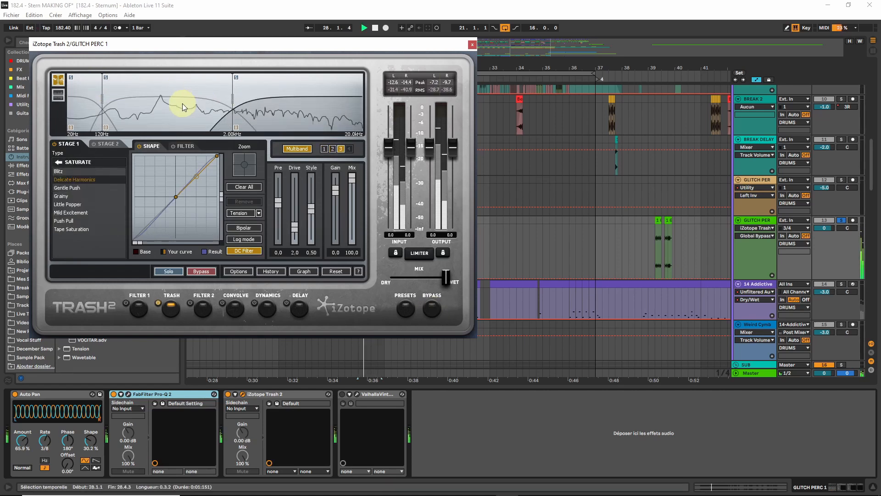
pyautogui.click(182, 106)
pyautogui.click(282, 102)
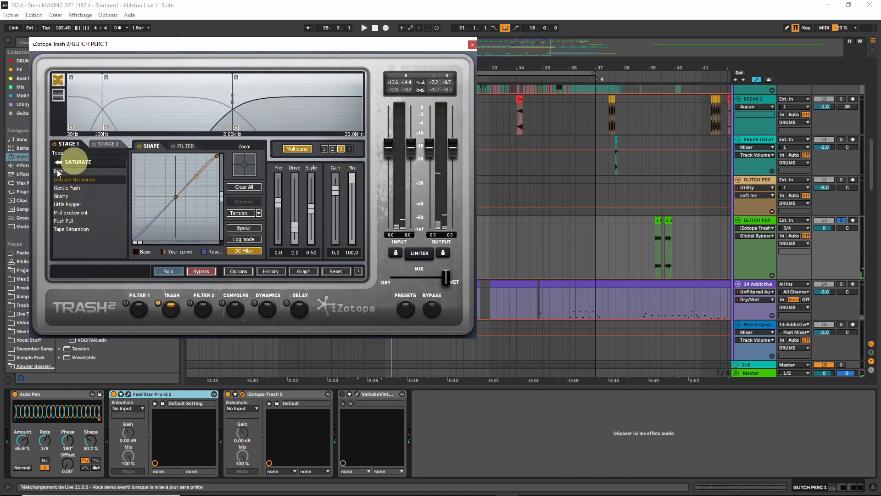
pyautogui.click(67, 189)
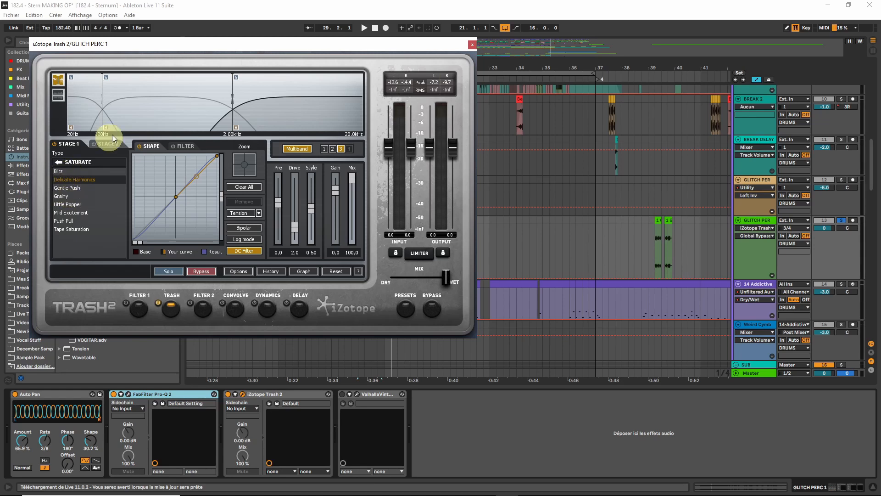
pyautogui.click(137, 118)
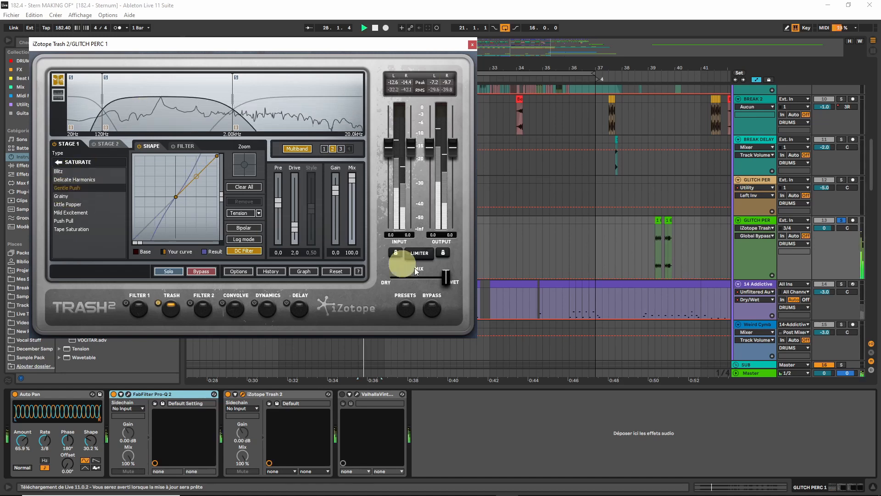
# Step: Bypass and reactivate Trash 2 once more during playback, and close its window
pyautogui.click(434, 311)
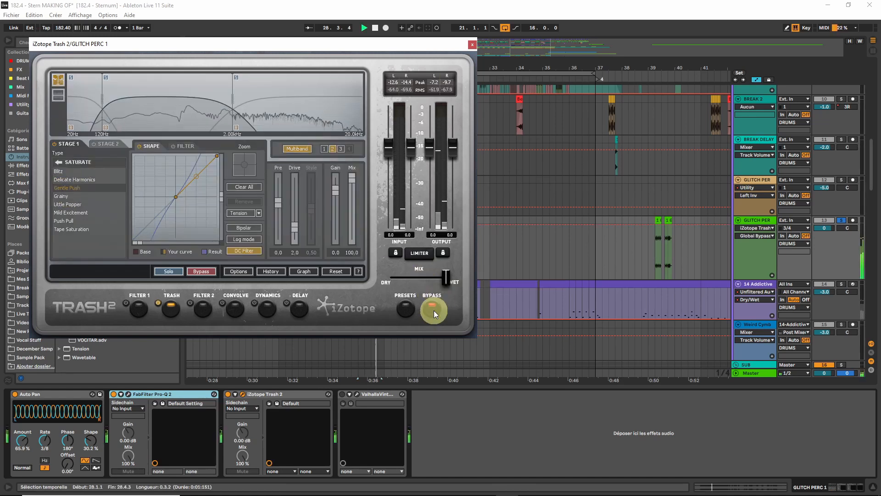
pyautogui.click(434, 310)
pyautogui.click(472, 44)
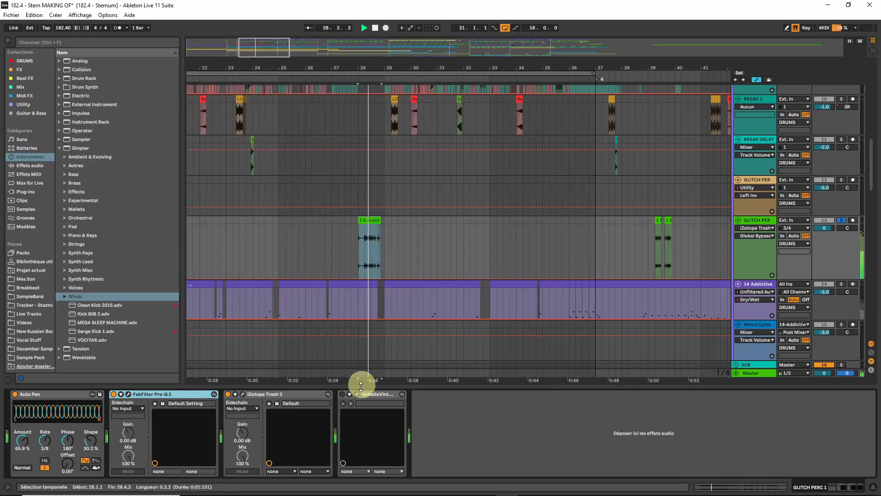
# Step: Turn ValhallaVintageVerb back on and play the clip with the reverb's settings open
pyautogui.click(342, 394)
pyautogui.click(357, 394)
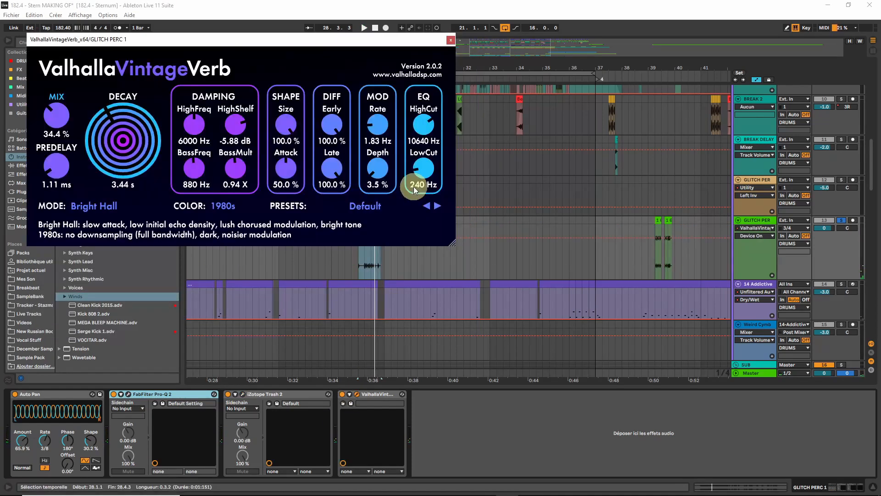
pyautogui.press('space')
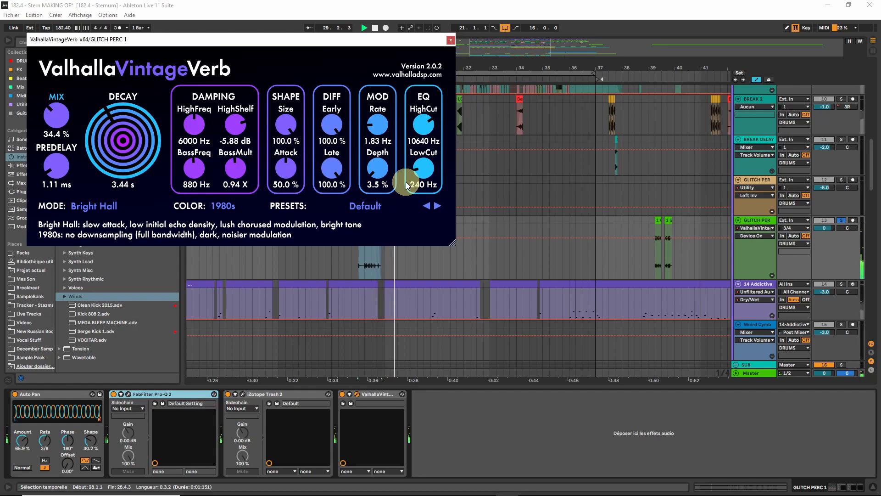
pyautogui.moveTo(160, 41); pyautogui.dragTo(475, 185)
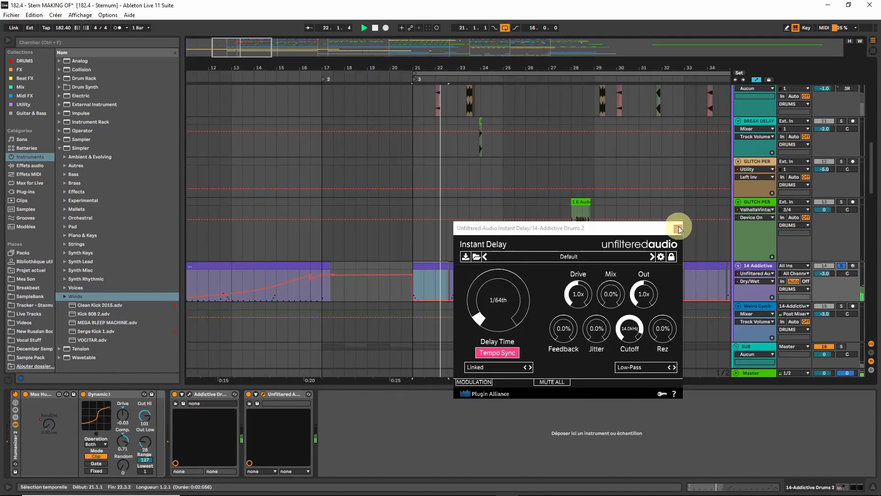
# Step: Close the Instant Delay window and enlarge the Addictive Drums 2 track to show its Dry/Wet automation
pyautogui.click(679, 228)
pyautogui.moveTo(751, 301); pyautogui.dragTo(751, 346)
pyautogui.scroll(-1, 580, 320)
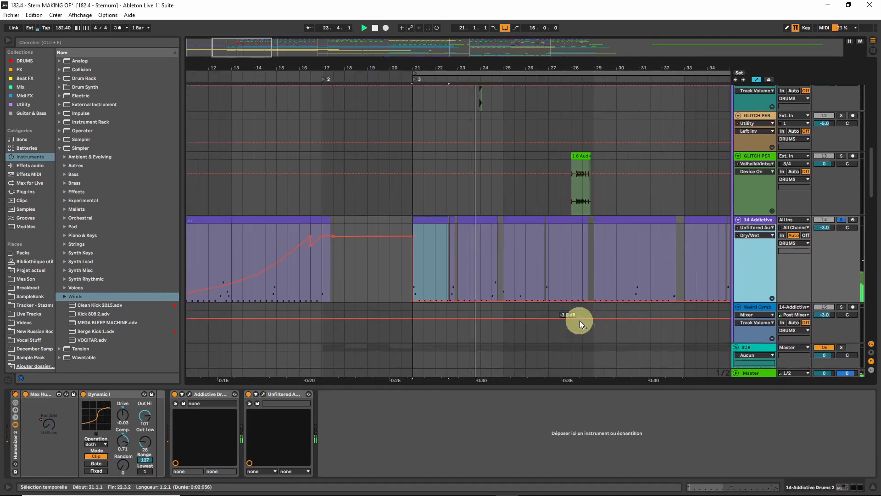
pyautogui.scroll(-6, 602, 315)
pyautogui.scroll(2, 753, 166)
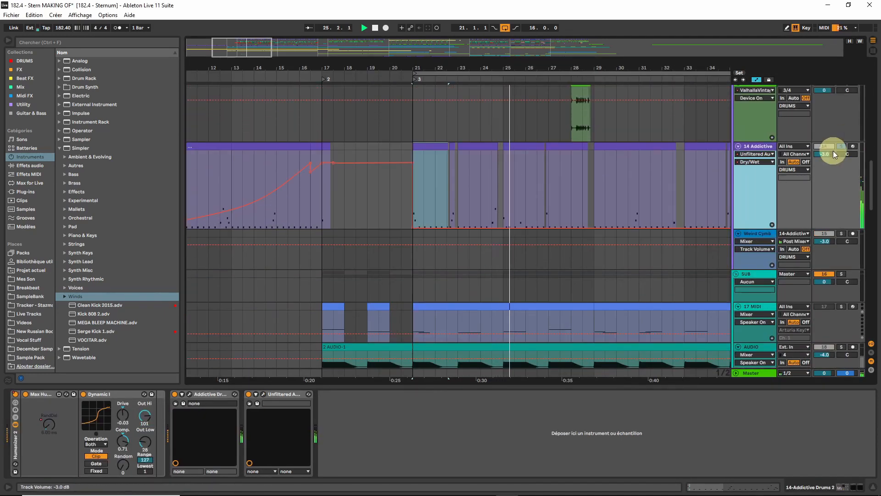
pyautogui.moveTo(230, 47); pyautogui.dragTo(233, 49)
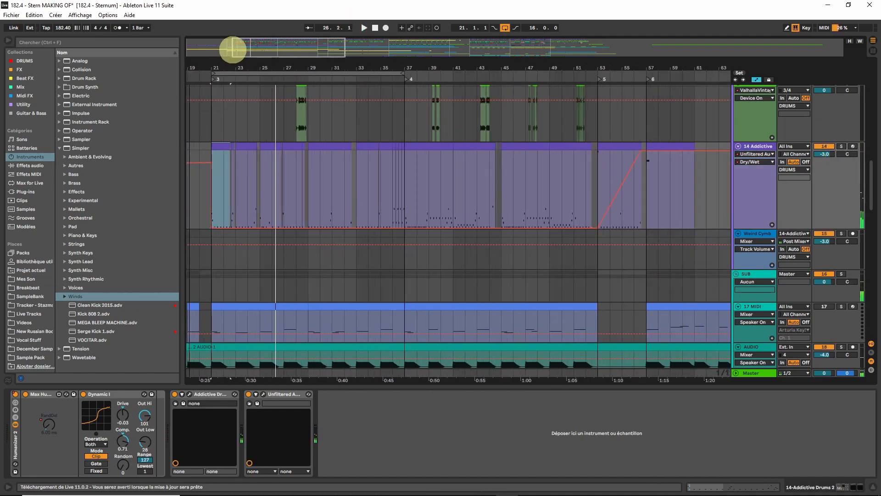
# Step: Select bars 37 to 53 on the green Glitch Perc track and play from bar 37, reviewing the breakbeat tracks above
pyautogui.moveTo(402, 127); pyautogui.dragTo(593, 127)
pyautogui.press('space')
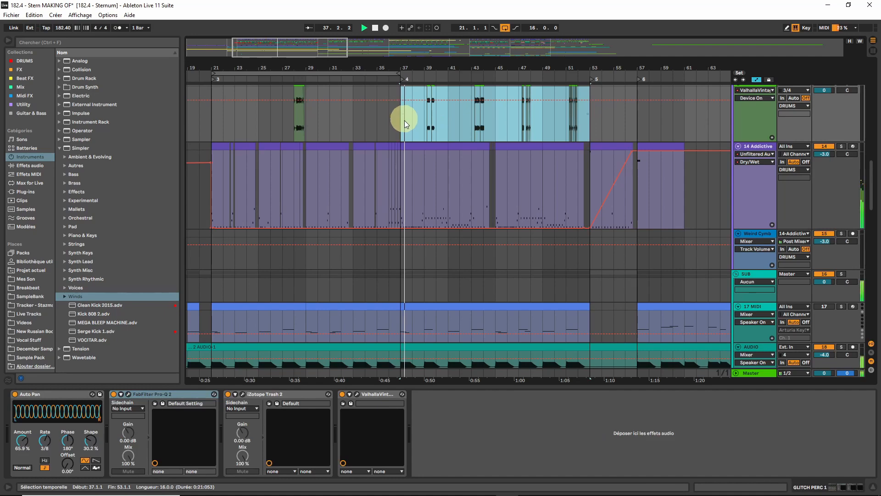
pyautogui.scroll(5, 466, 153)
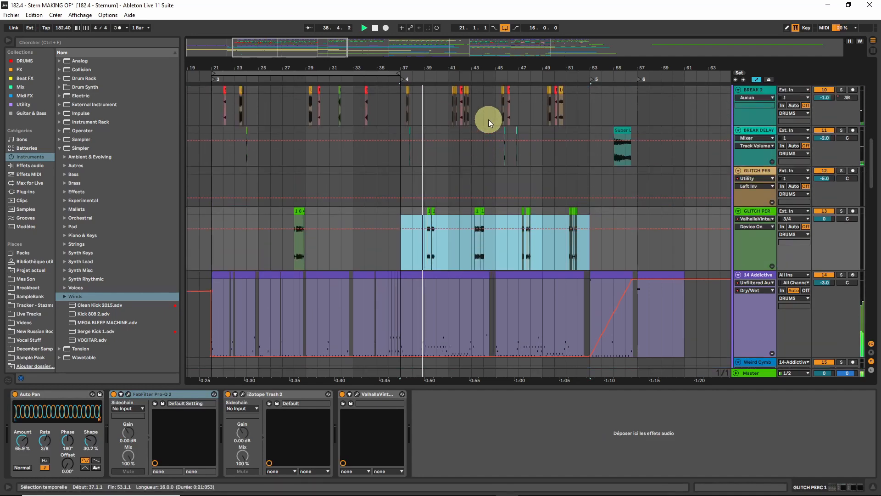
pyautogui.scroll(5, 478, 161)
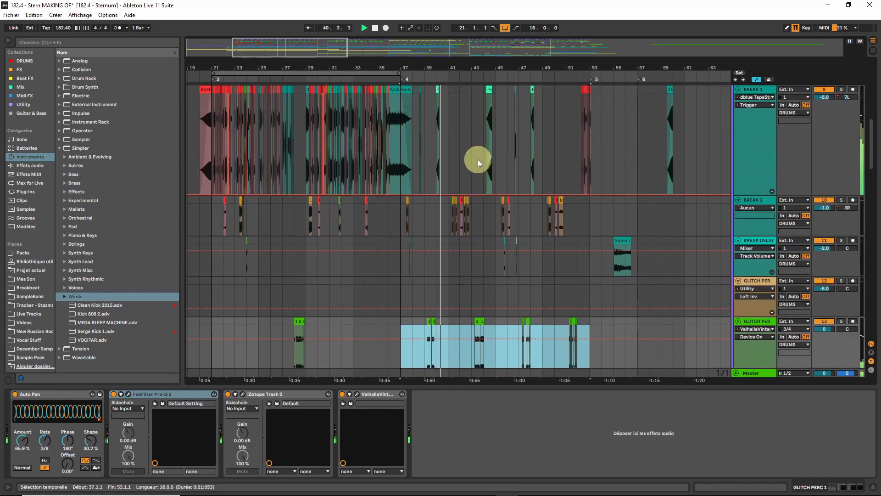
pyautogui.scroll(2, 478, 159)
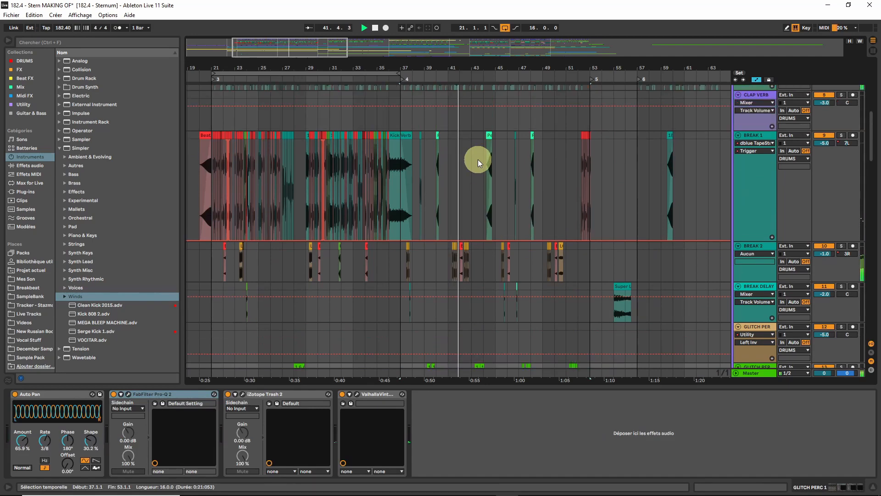
pyautogui.scroll(5, 478, 159)
# Step: Select bars 37 to 53 on the Drum Yocto track that carries the iZotope DDLY automation, and loop that range
pyautogui.moveTo(255, 50); pyautogui.dragTo(289, 43)
pyautogui.moveTo(202, 129); pyautogui.dragTo(507, 122)
pyautogui.moveTo(295, 43); pyautogui.dragTo(309, 48)
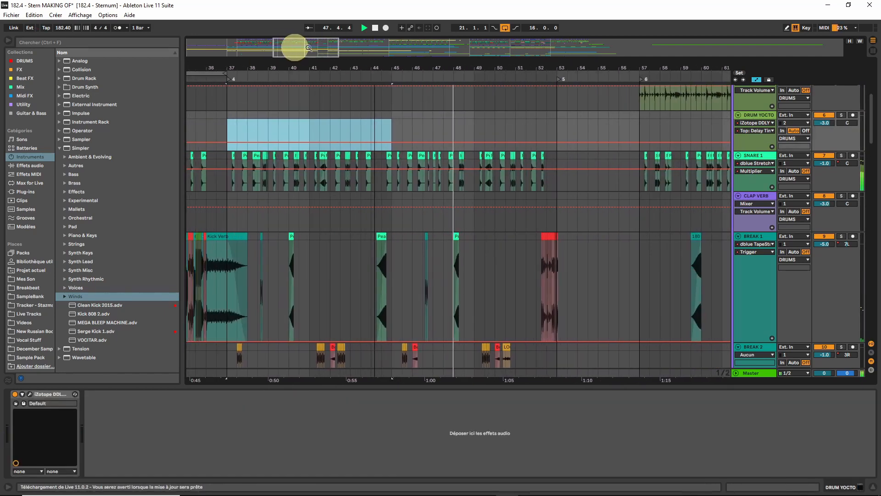
pyautogui.moveTo(230, 124); pyautogui.dragTo(559, 132)
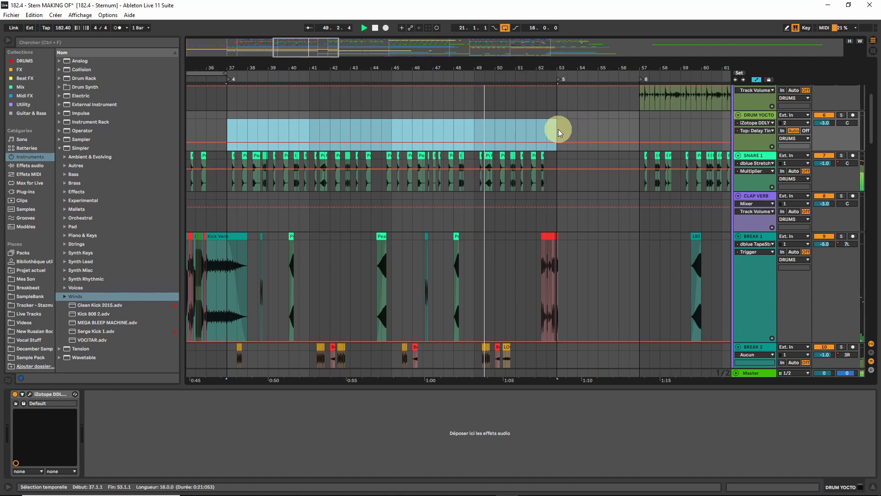
pyautogui.hotkey('ctrl', 'l')
# Step: Look over the kick, snare, break and glitch percussion clips while the looped section plays
pyautogui.scroll(1, 754, 118)
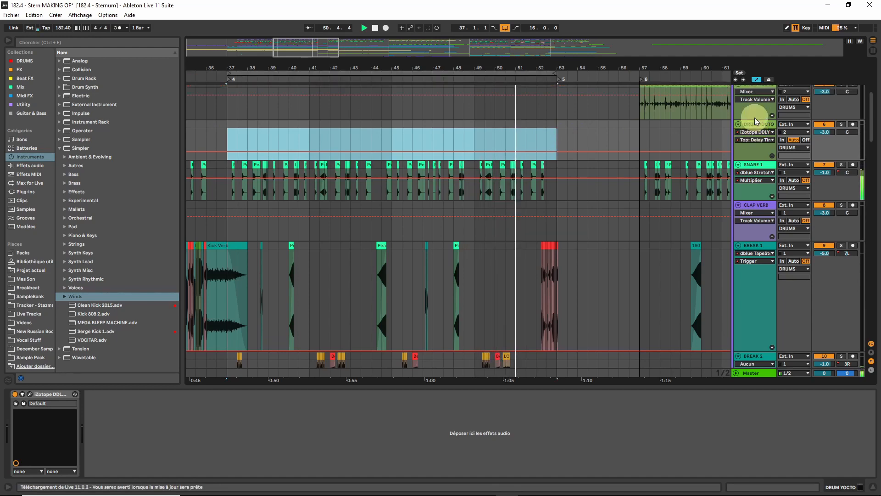
pyautogui.scroll(5, 754, 118)
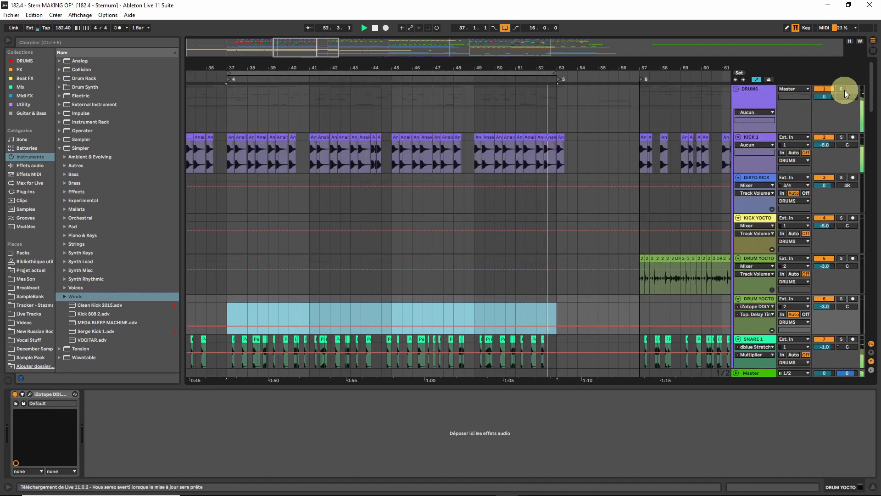
pyautogui.scroll(-4, 302, 269)
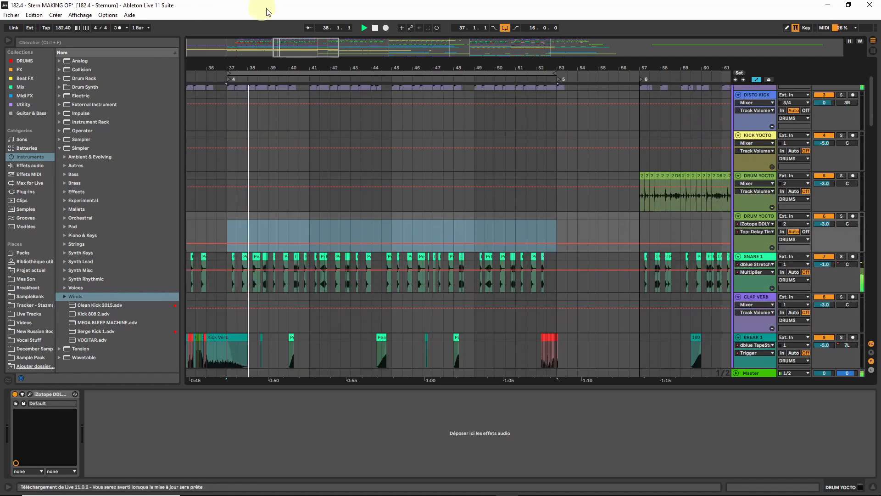
pyautogui.moveTo(285, 49); pyautogui.dragTo(285, 78)
pyautogui.scroll(-5, 279, 195)
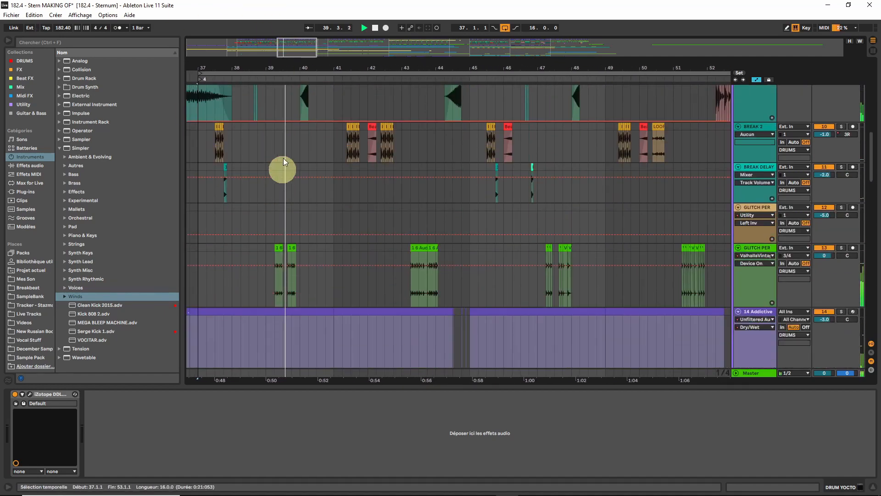
pyautogui.moveTo(291, 43); pyautogui.dragTo(285, 53)
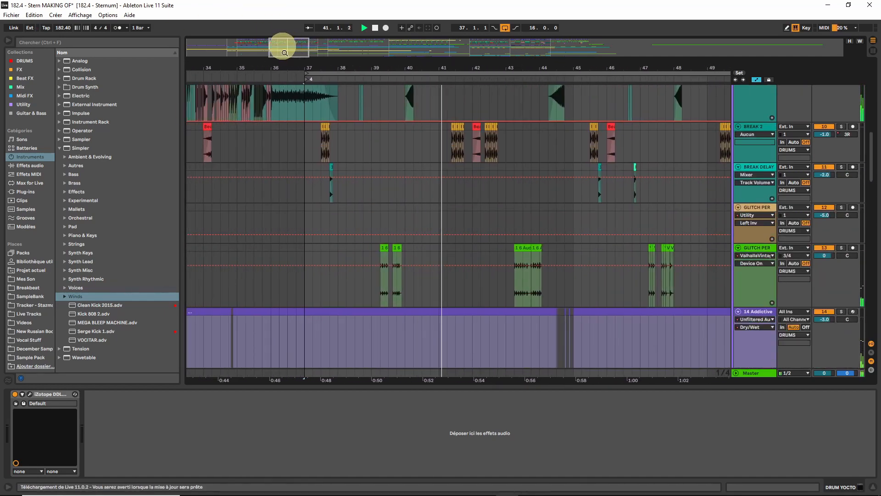
pyautogui.click(384, 251)
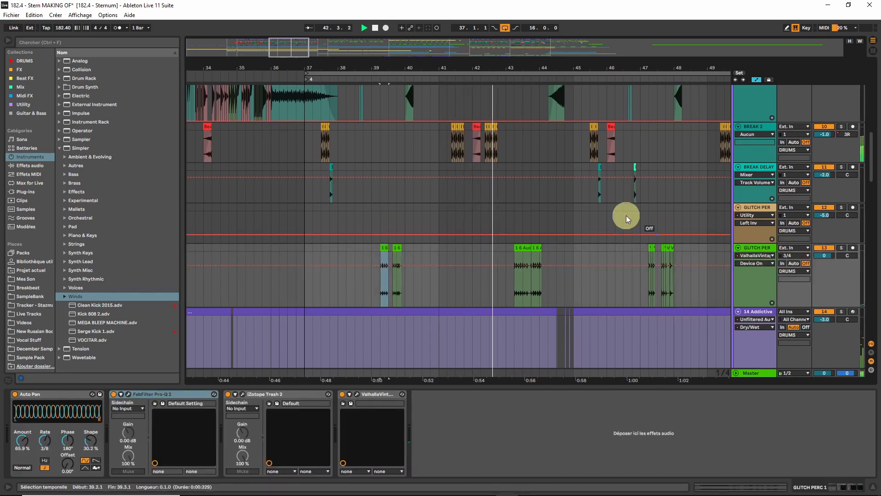
pyautogui.scroll(3, 555, 205)
pyautogui.scroll(8, 535, 208)
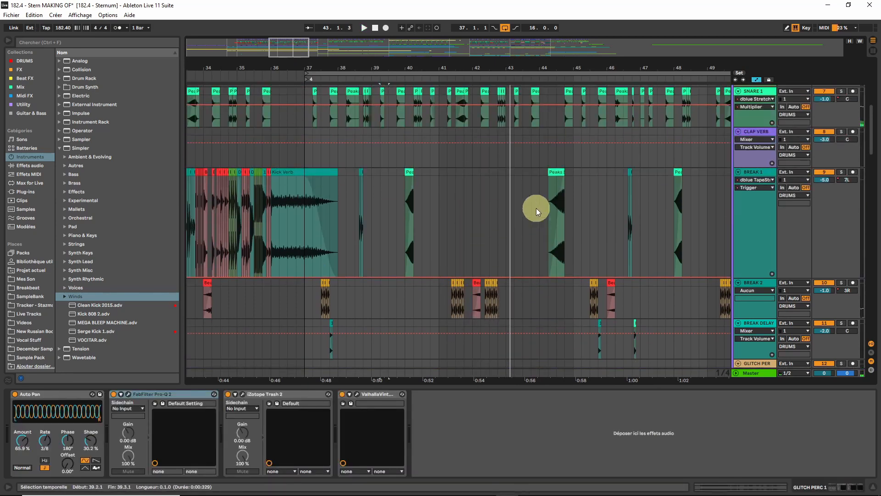
# Step: Solo the Snare 1 track and display its Instant Delay Feedback automation followed by its Dry/Wet automation
pyautogui.click(302, 169)
pyautogui.click(755, 144)
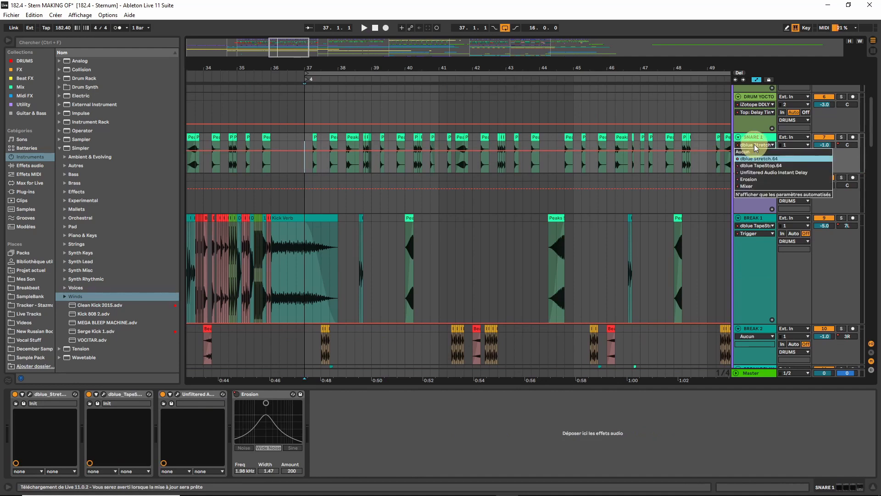
pyautogui.click(753, 151)
pyautogui.click(404, 133)
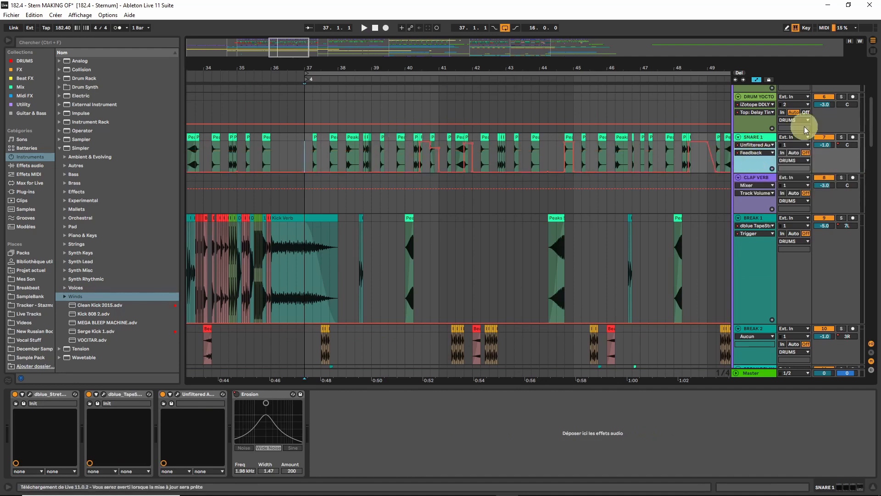
pyautogui.click(841, 137)
pyautogui.click(753, 153)
pyautogui.click(750, 166)
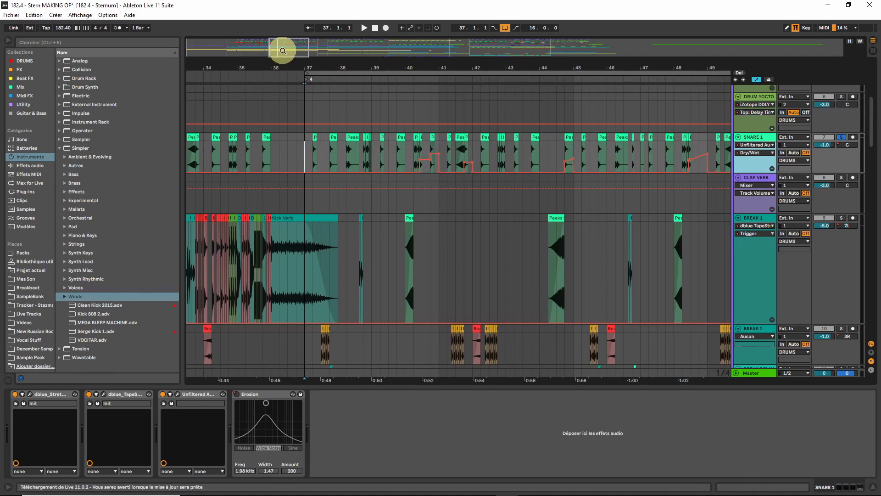
# Step: Play the soloed snare from bar 37 and bar 40, with Instant Delay's window open to follow the Dry/Wet automation
pyautogui.moveTo(282, 51); pyautogui.dragTo(279, 49)
pyautogui.click(267, 154)
pyautogui.press('space')
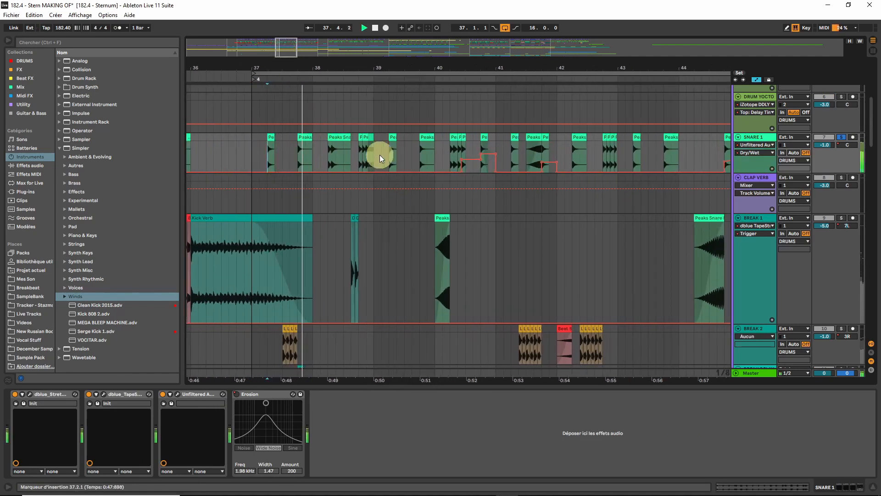
pyautogui.click(473, 151)
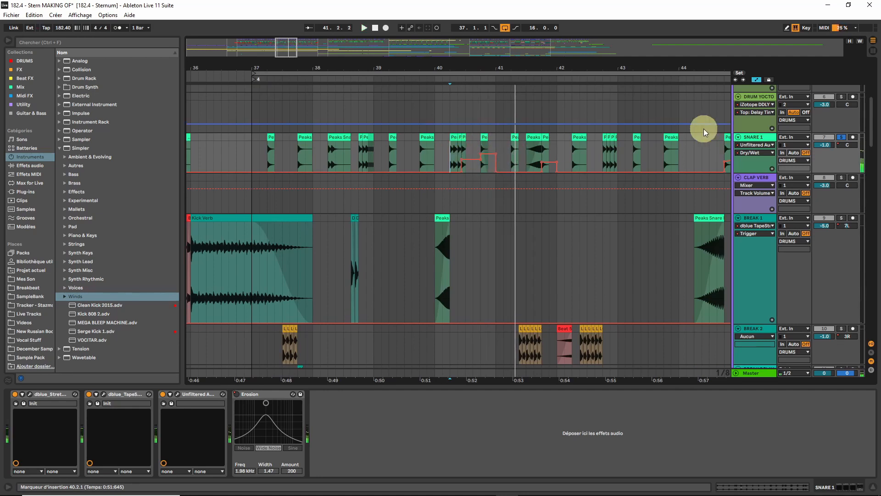
pyautogui.click(177, 393)
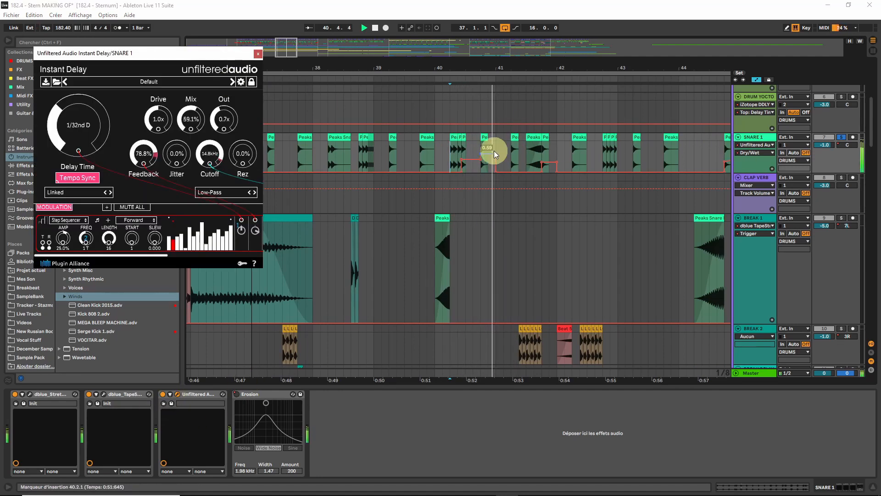
pyautogui.moveTo(494, 152); pyautogui.dragTo(494, 153)
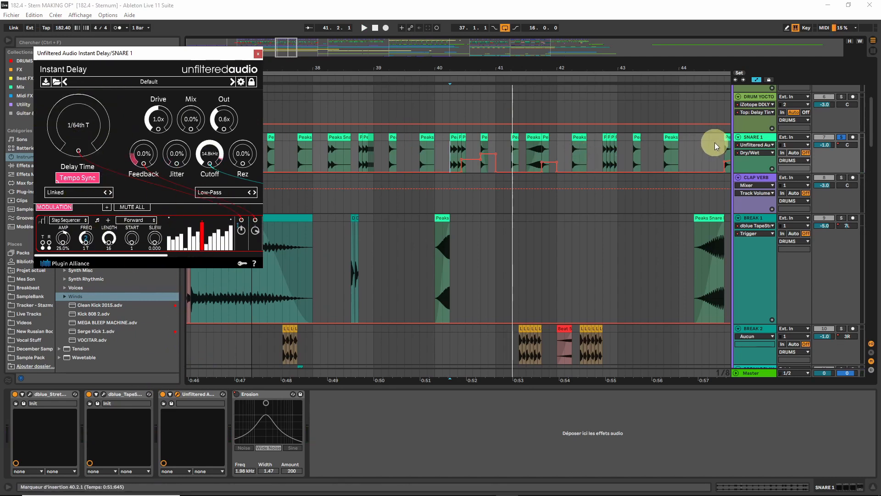
# Step: Display the snare's Instant Delay Feedback automation and replay the passage from bar 40, following the curve up to bar 49
pyautogui.click(755, 152)
pyautogui.click(757, 202)
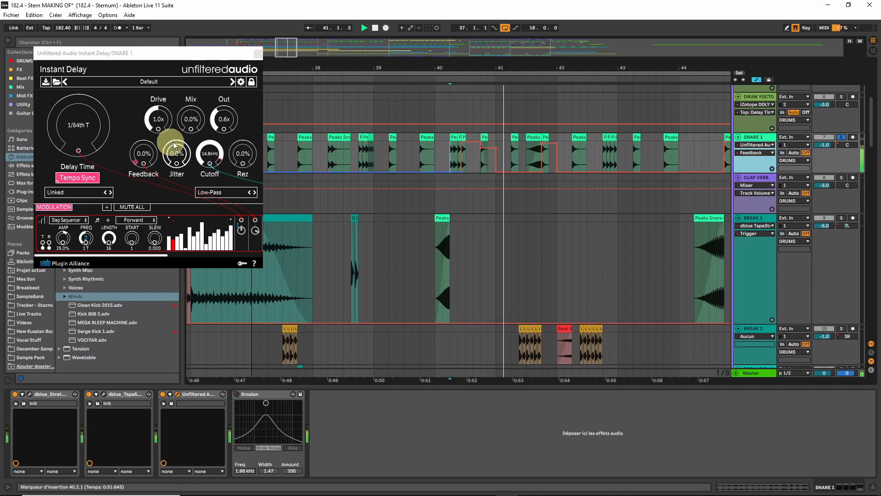
pyautogui.press('space')
pyautogui.press('space')
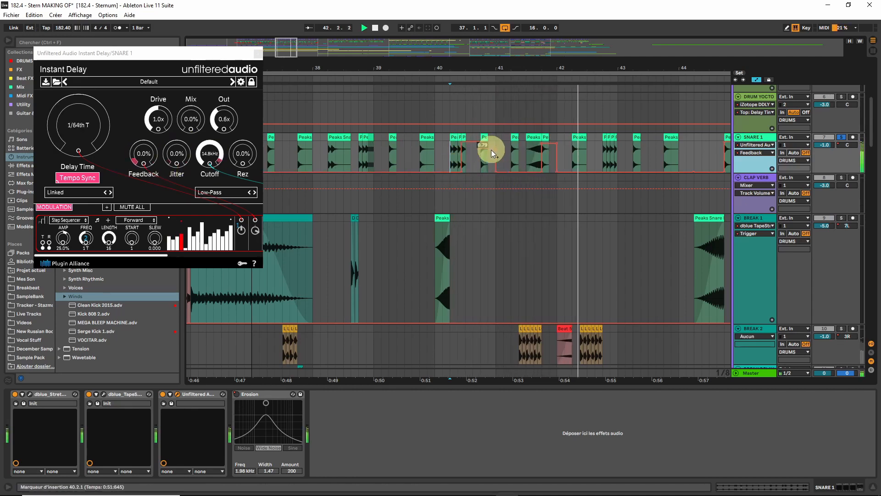
pyautogui.moveTo(289, 44); pyautogui.dragTo(298, 43)
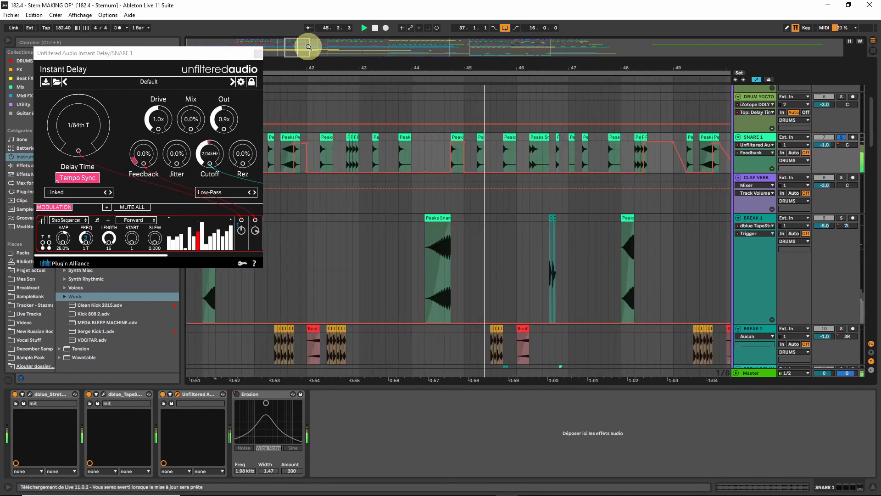
# Step: Display the snare's Instant Delay Delay Time automation and play the track from bar 40
pyautogui.click(756, 154)
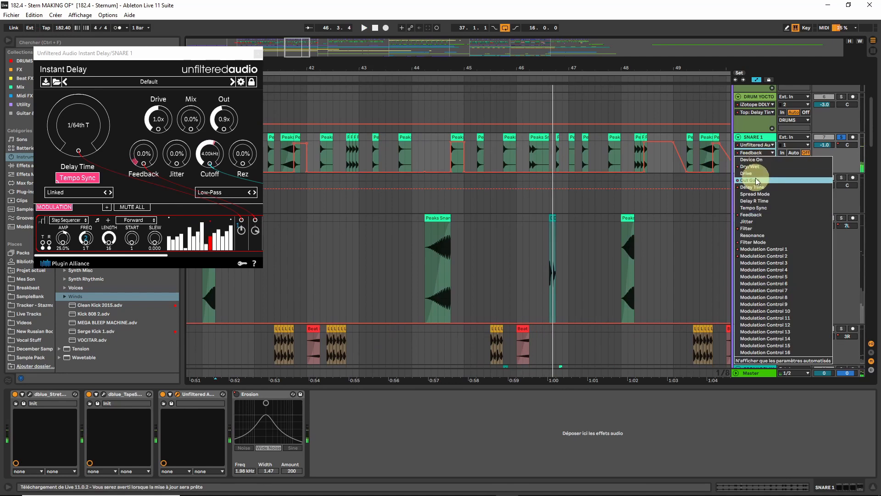
pyautogui.click(756, 187)
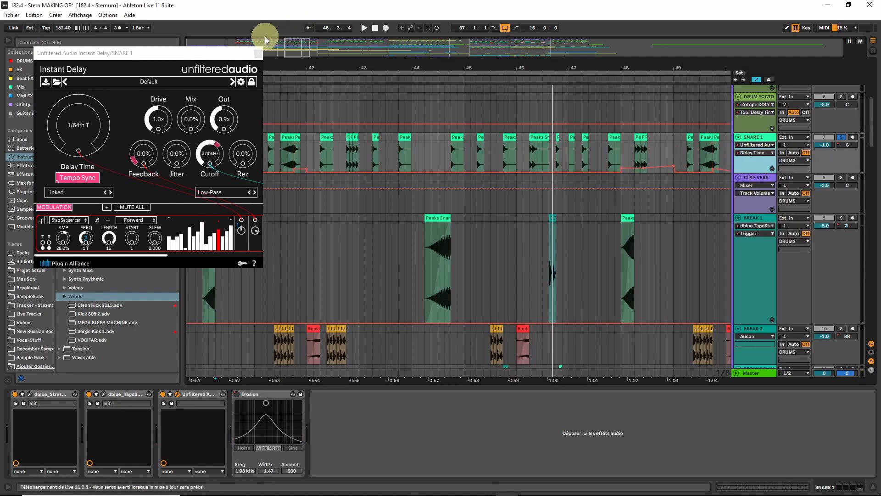
pyautogui.moveTo(295, 45); pyautogui.dragTo(294, 64)
pyautogui.click(280, 155)
pyautogui.press('space')
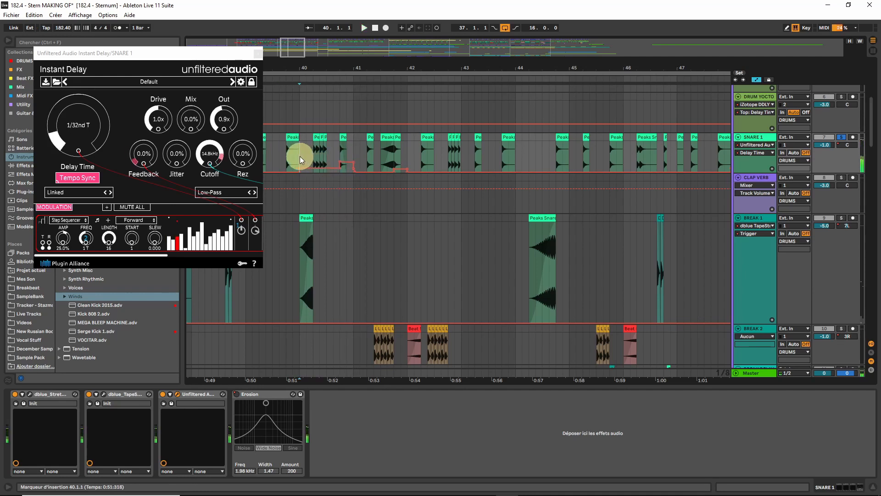
# Step: Replay the snare's delay effect repeatedly from position 41.4.1 to hear the Delay Time changes
pyautogui.click(400, 167)
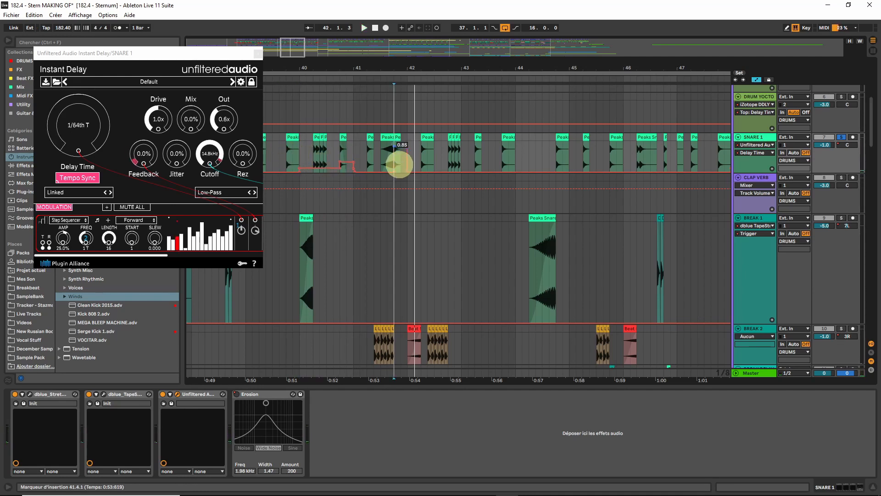
pyautogui.press('space')
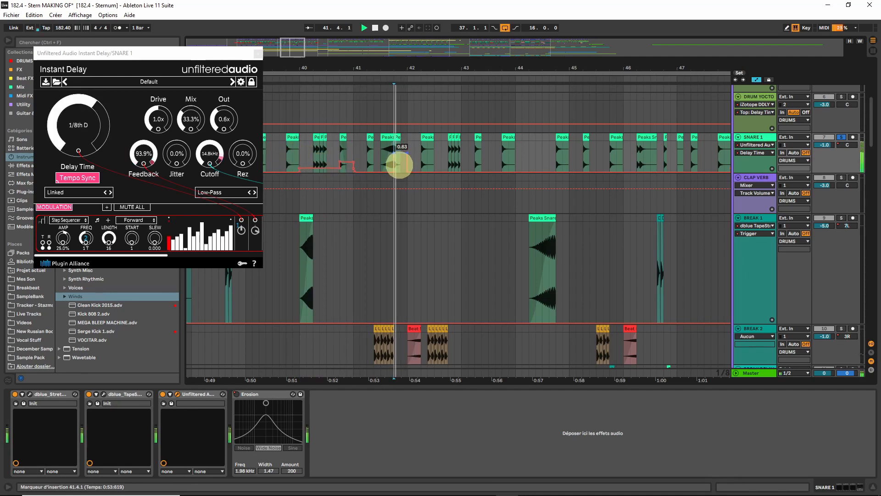
pyautogui.moveTo(399, 164); pyautogui.dragTo(399, 164)
pyautogui.press('space')
pyautogui.press('space')
pyautogui.press('space')
pyautogui.press('space')
pyautogui.press('space')
pyautogui.press('space')
pyautogui.press('space')
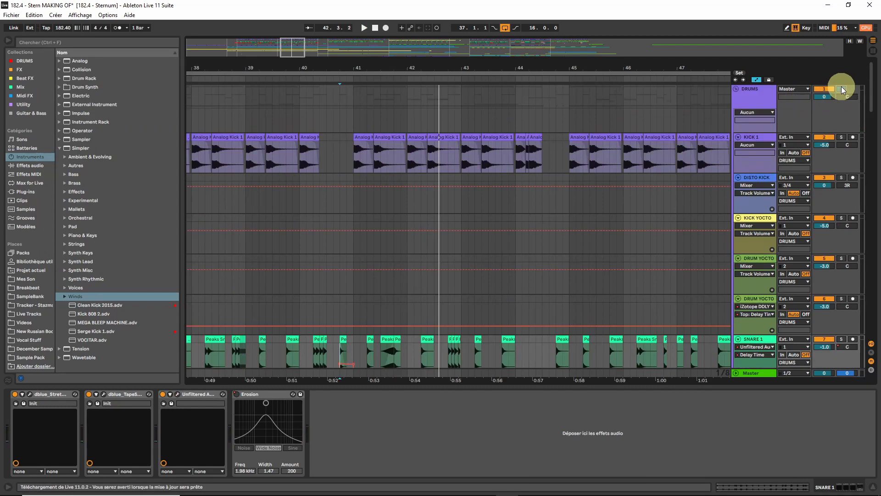
# Step: Solo the Drums group and play it from position 40.4.1 while reviewing its tracks down to the glitch percussion
pyautogui.click(842, 89)
pyautogui.click(339, 102)
pyautogui.press('space')
pyautogui.moveTo(295, 43); pyautogui.dragTo(293, 45)
pyautogui.scroll(-1, 503, 200)
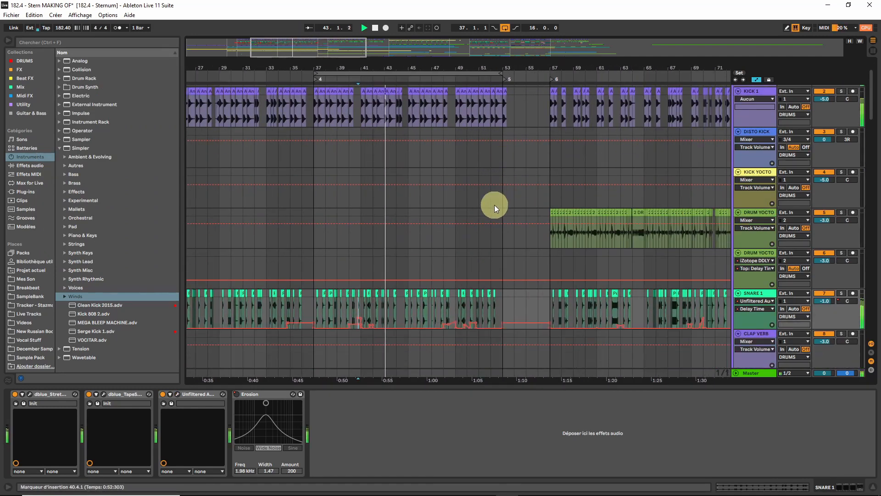
pyautogui.scroll(-4, 479, 179)
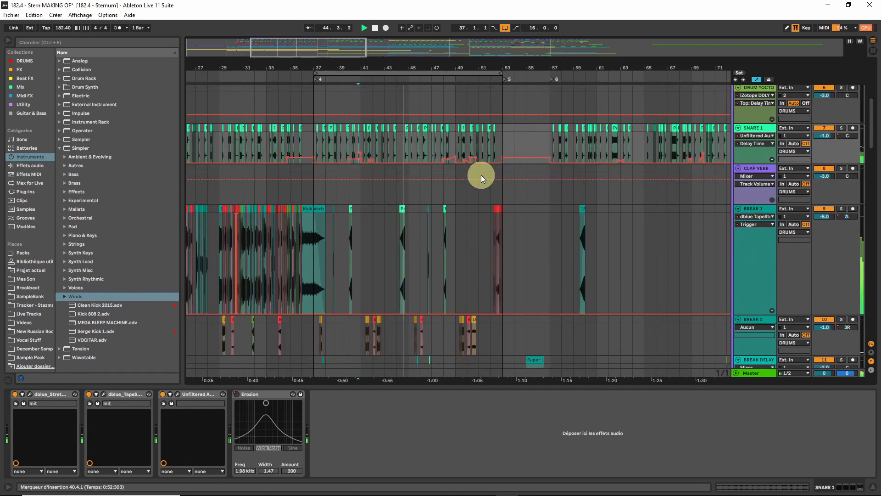
pyautogui.scroll(-3, 481, 175)
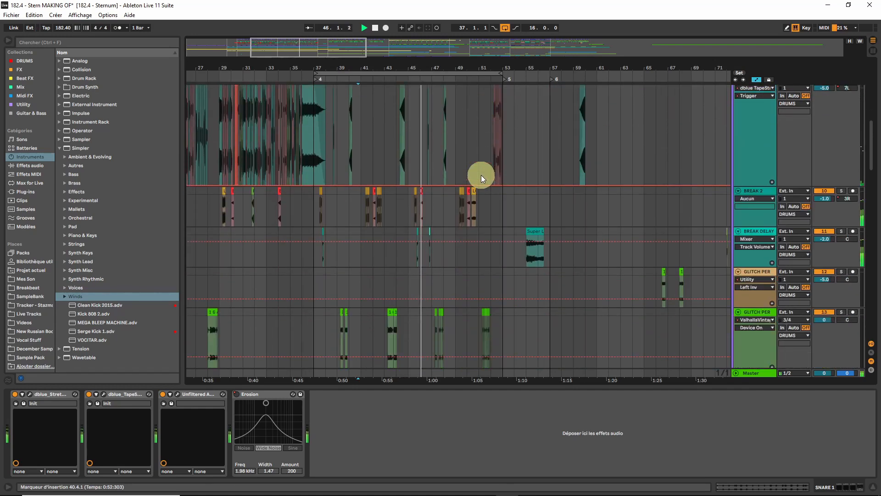
# Step: Set the playback start to bar 53, right after the looped section, and listen to the drums from there
pyautogui.click(503, 129)
pyautogui.scroll(2, 496, 123)
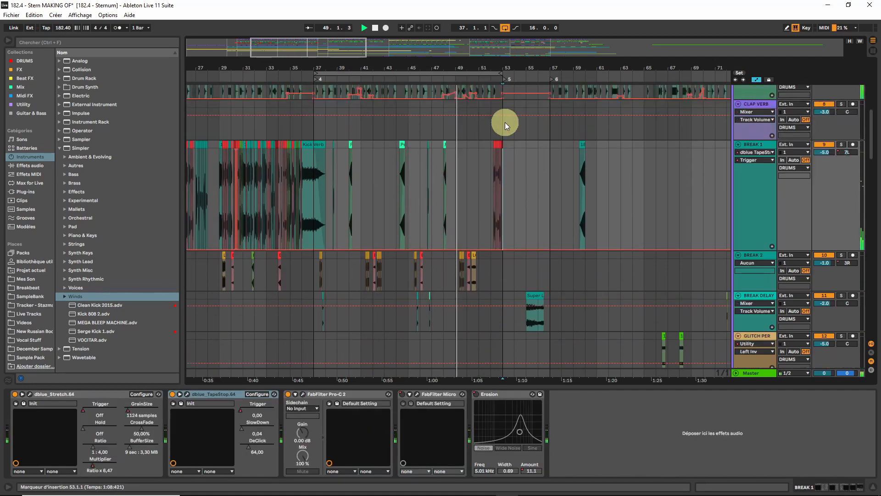
pyautogui.moveTo(295, 40)
pyautogui.mouseDown()
pyautogui.moveTo(302, 46)
pyautogui.moveTo(281, 38)
pyautogui.mouseUp()
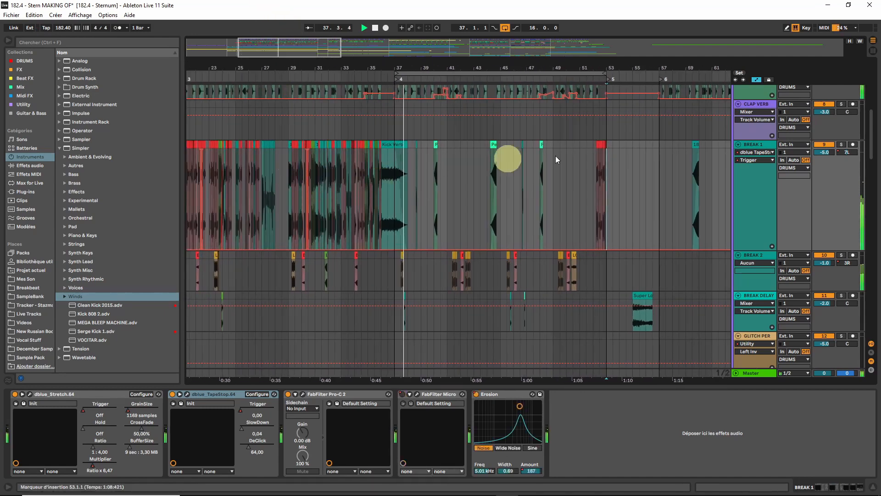
pyautogui.click(607, 133)
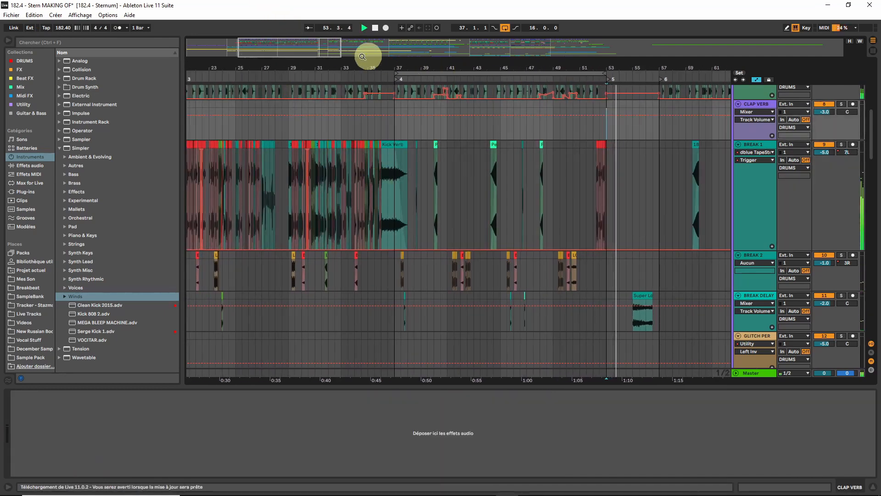
# Step: Set the playback start to bar 53 on the BREAK DELAY track and replay the drums from there
pyautogui.moveTo(315, 49)
pyautogui.mouseDown()
pyautogui.moveTo(324, 49)
pyautogui.moveTo(314, 43)
pyautogui.mouseUp()
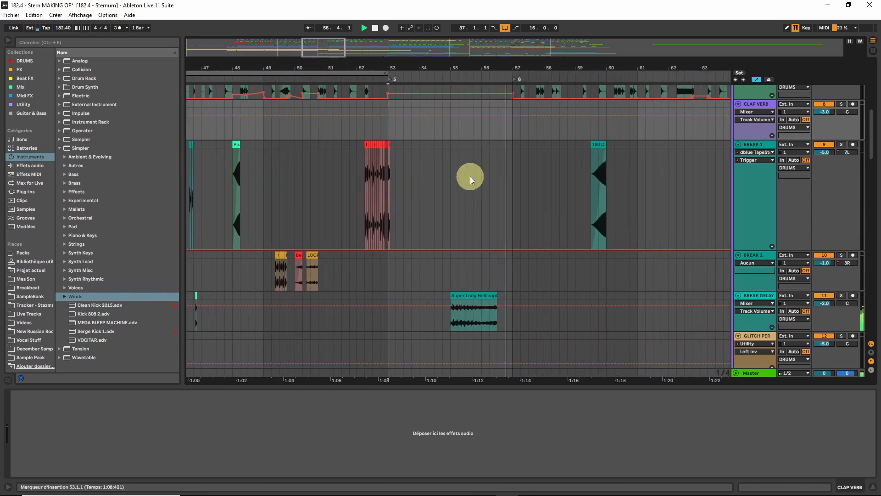
pyautogui.scroll(-3, 470, 177)
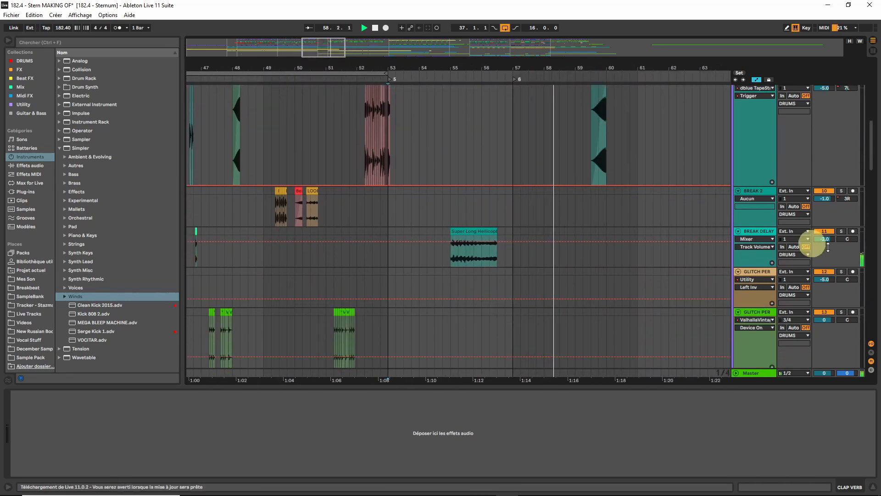
pyautogui.click(382, 247)
pyautogui.click(388, 261)
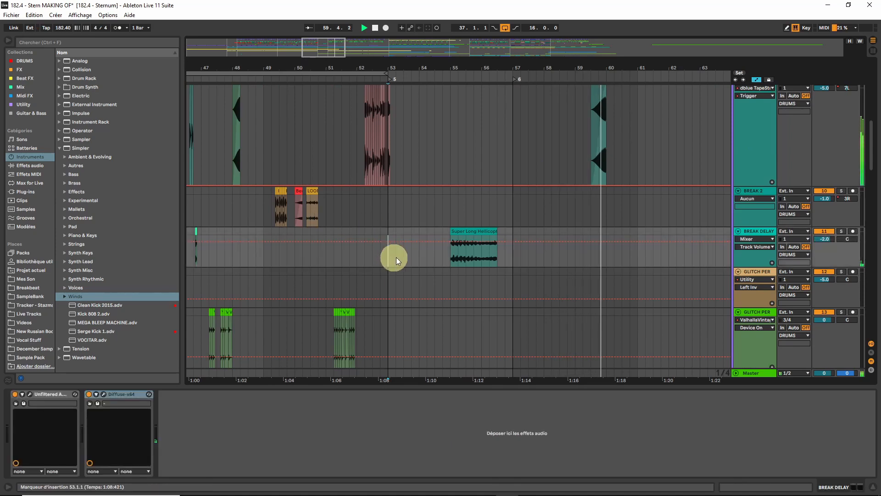
pyautogui.press('space')
pyautogui.scroll(2, 390, 125)
pyautogui.press('space')
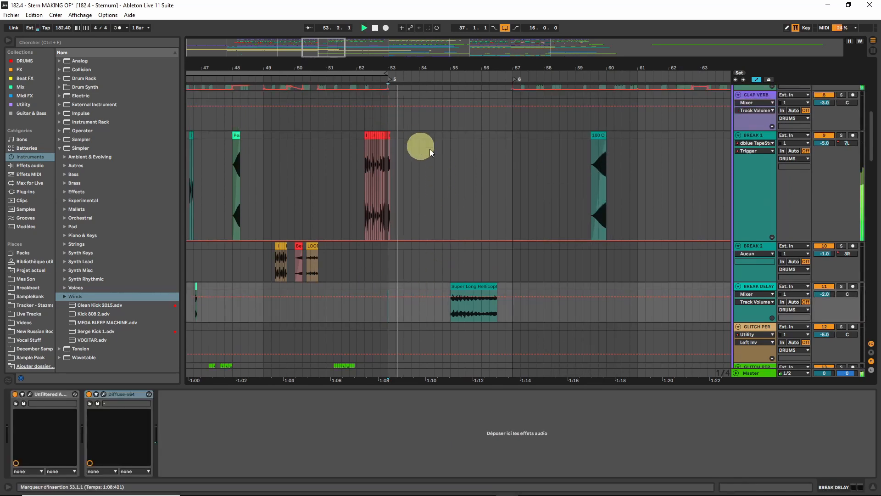
# Step: Display the dblue Stretch Trigger automation on the BREAK 1 track and listen to that track soloed
pyautogui.click(759, 142)
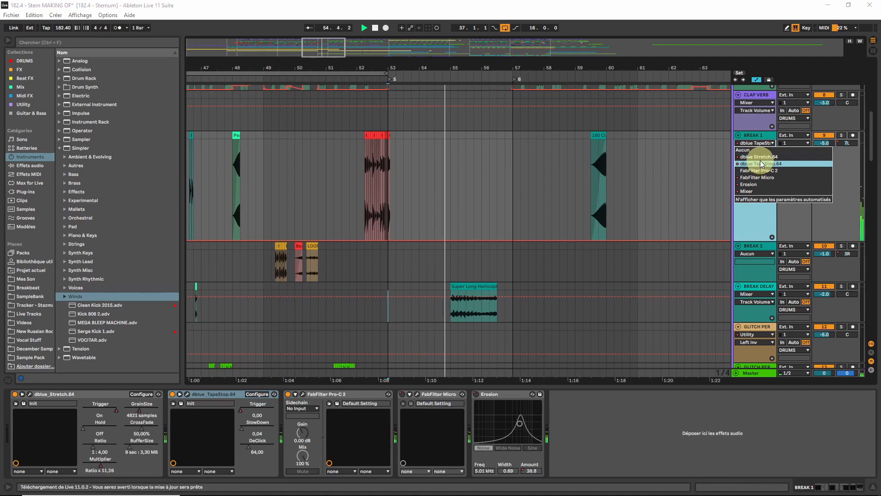
pyautogui.click(757, 161)
pyautogui.click(842, 135)
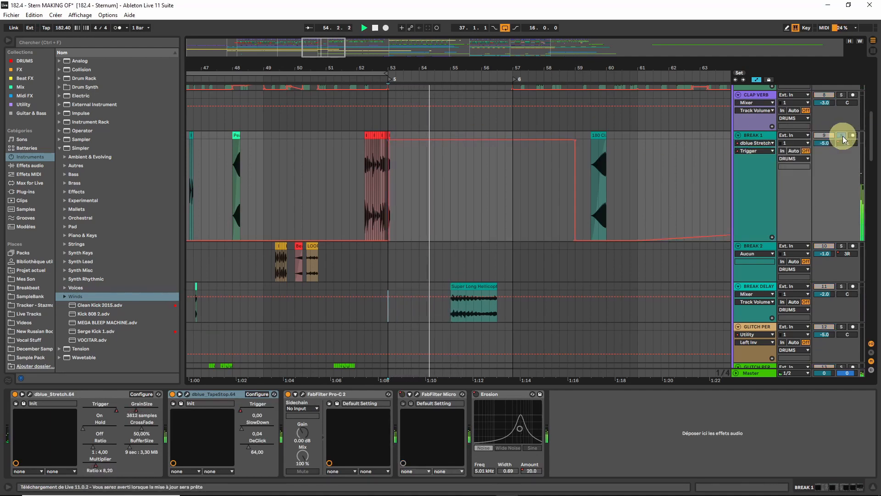
pyautogui.press('space')
pyautogui.click(842, 136)
# Step: Replay the Drums group from bar 53 while reviewing its tracks from the kick down to Addictive Drums
pyautogui.scroll(6, 404, 218)
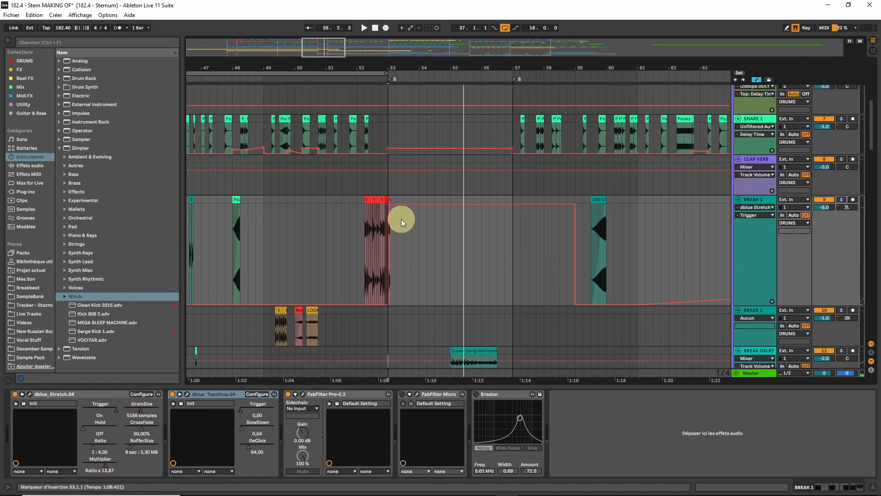
pyautogui.scroll(3, 409, 217)
pyautogui.press('space')
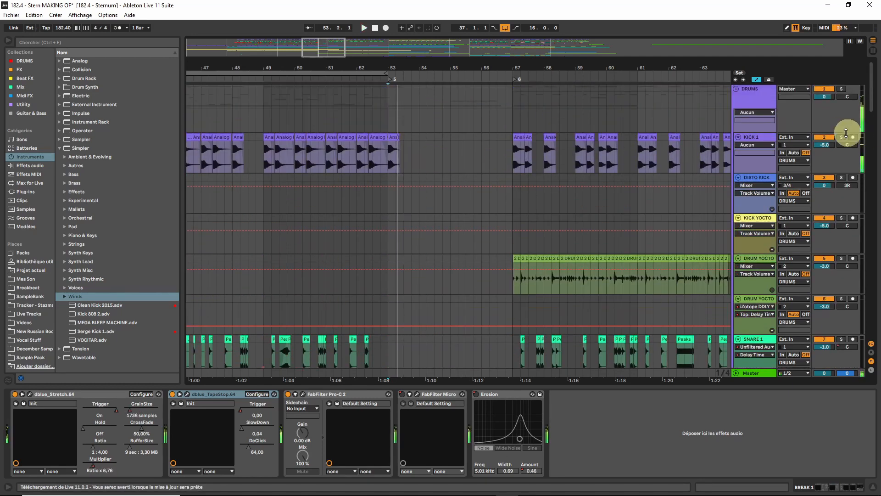
pyautogui.scroll(-10, 398, 207)
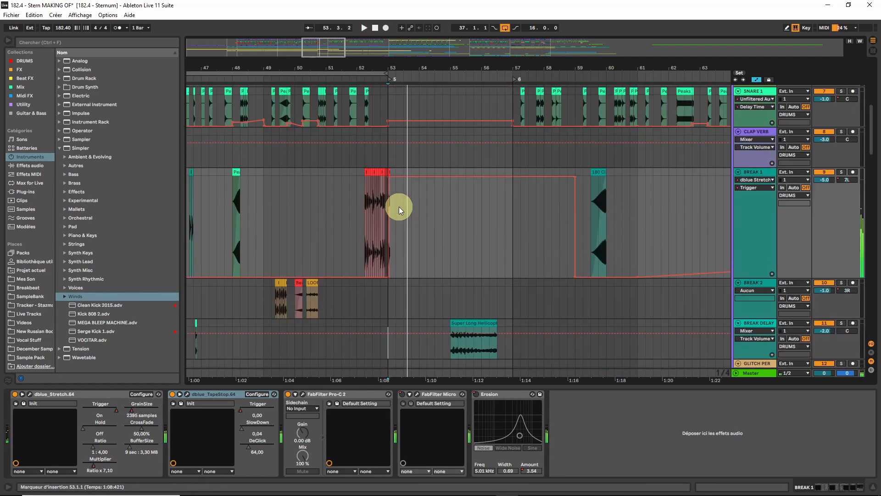
pyautogui.scroll(-3, 399, 206)
pyautogui.press('space')
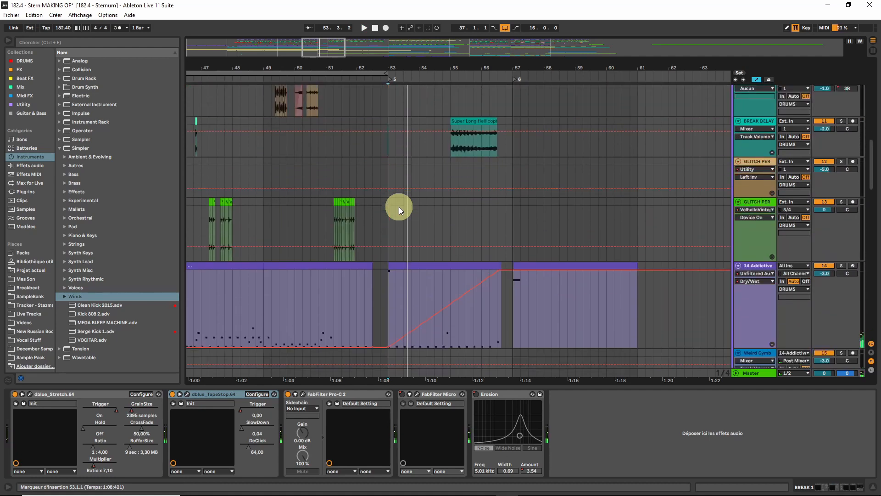
# Step: Play the Addictive Drums track soloed from bar 53 to hear its Dry/Wet automation, and end the solo
pyautogui.click(390, 285)
pyautogui.press('space')
pyautogui.click(841, 265)
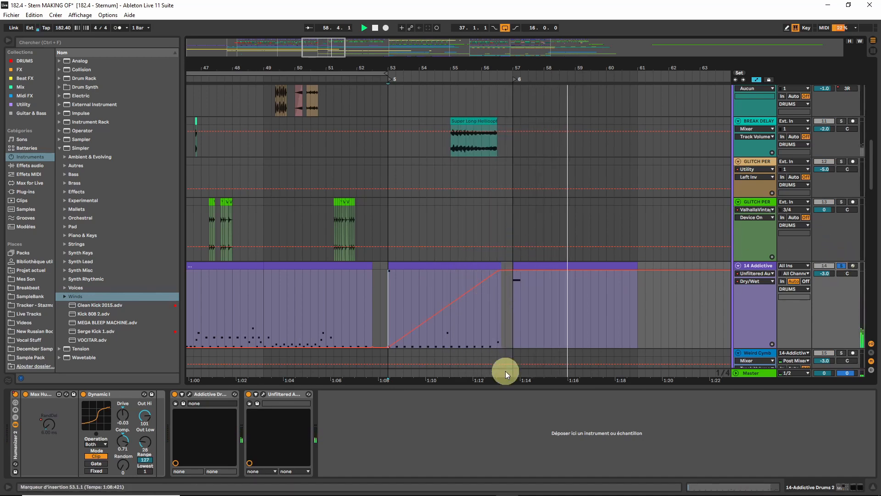
pyautogui.click(841, 266)
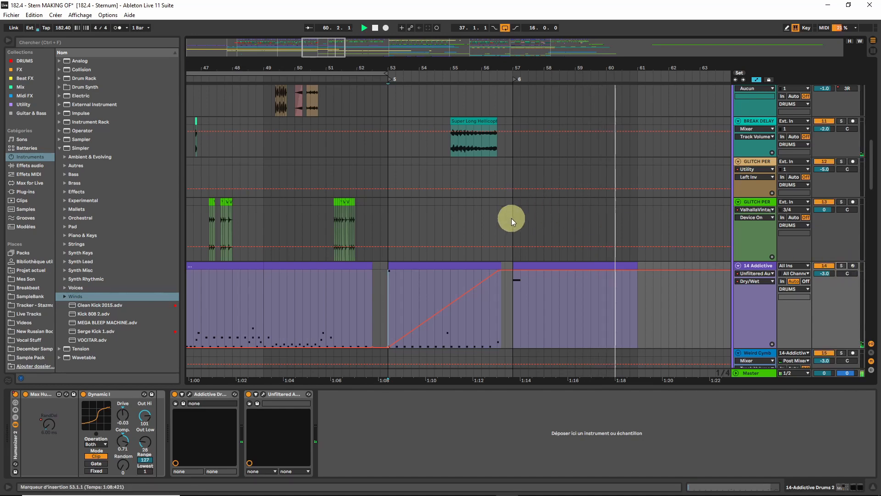
# Step: Set the playback start to bar 57, solo the Drums group and play it from there
pyautogui.click(511, 218)
pyautogui.scroll(10, 532, 216)
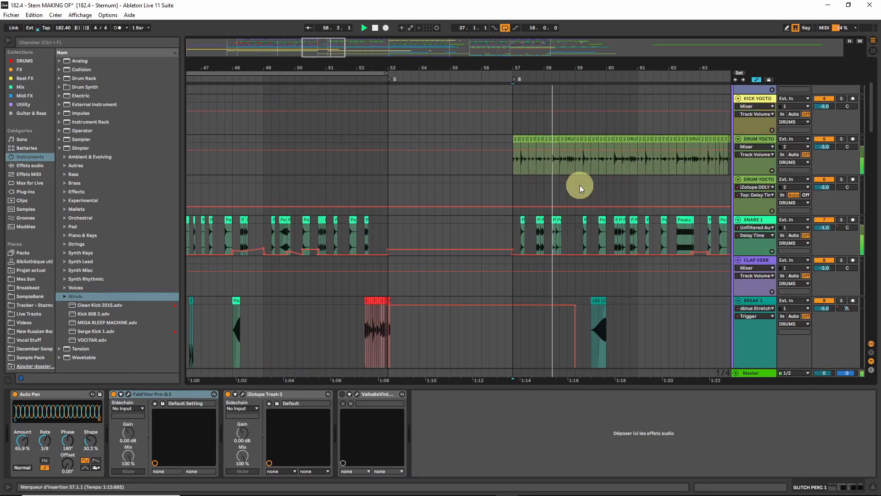
pyautogui.scroll(5, 579, 186)
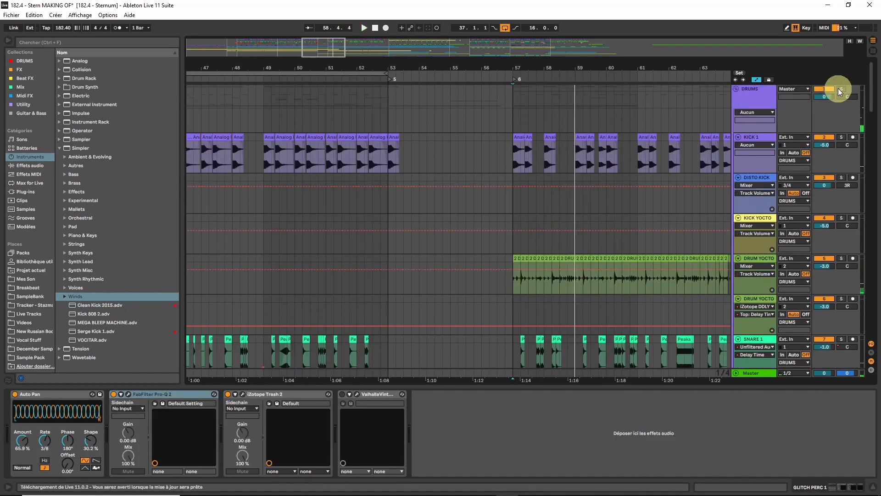
pyautogui.press('space')
pyautogui.click(841, 90)
pyautogui.moveTo(327, 52); pyautogui.dragTo(329, 104)
pyautogui.press('space')
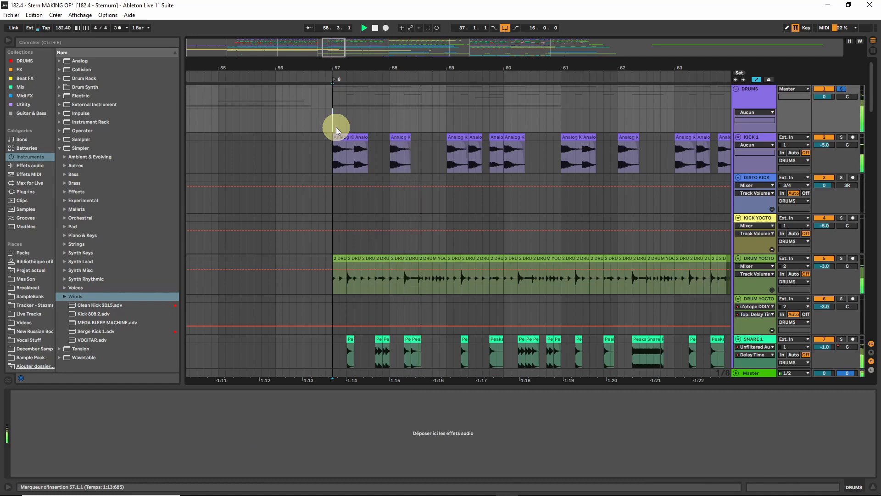
pyautogui.scroll(-2, 453, 145)
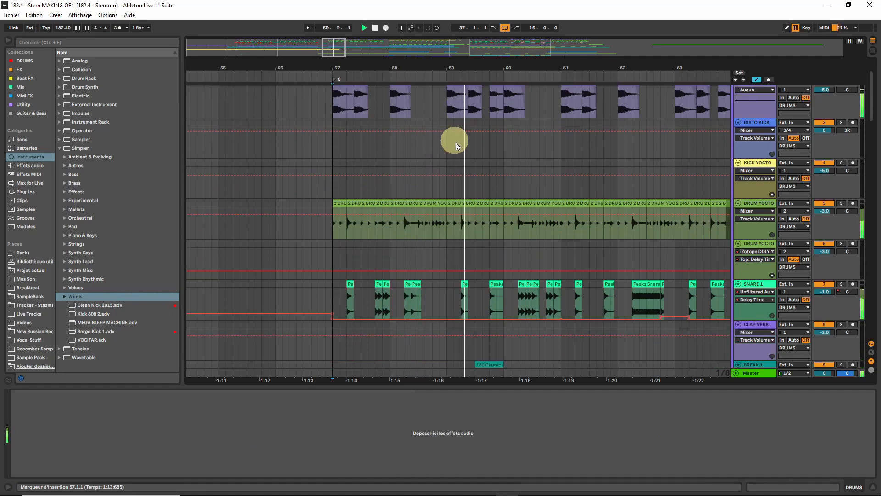
# Step: Inspect the sample of the first DRUM YOCTO clip at bar 57 and listen to its track soloed
pyautogui.click(340, 204)
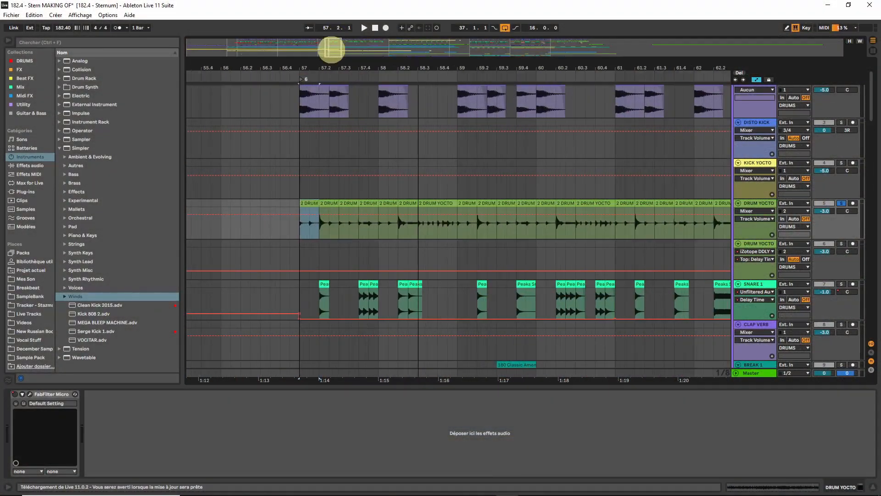
pyautogui.moveTo(331, 49); pyautogui.dragTo(330, 43)
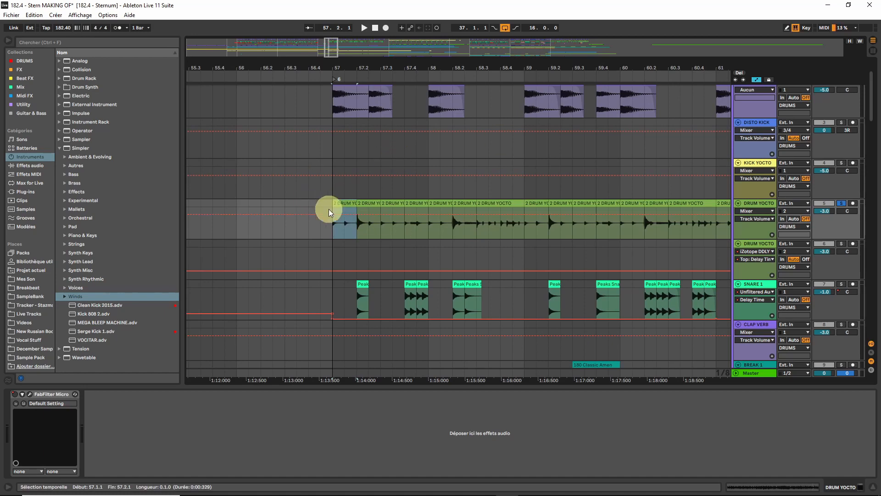
pyautogui.click(812, 485)
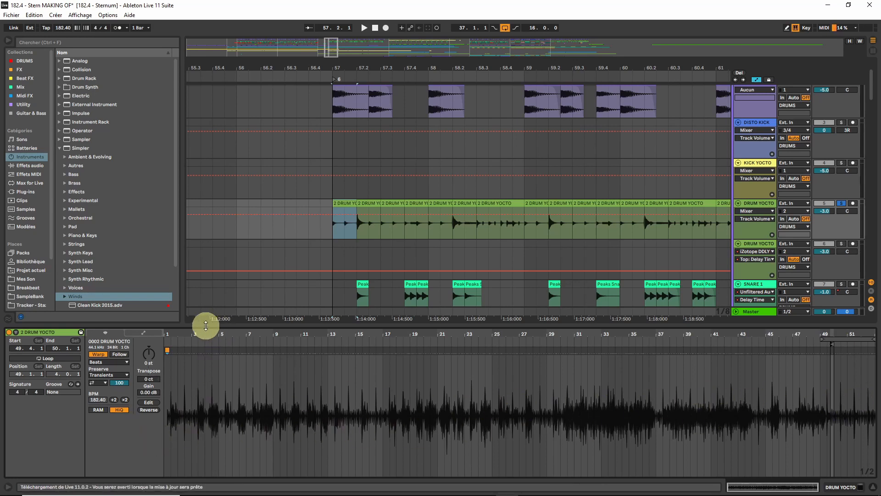
pyautogui.click(385, 201)
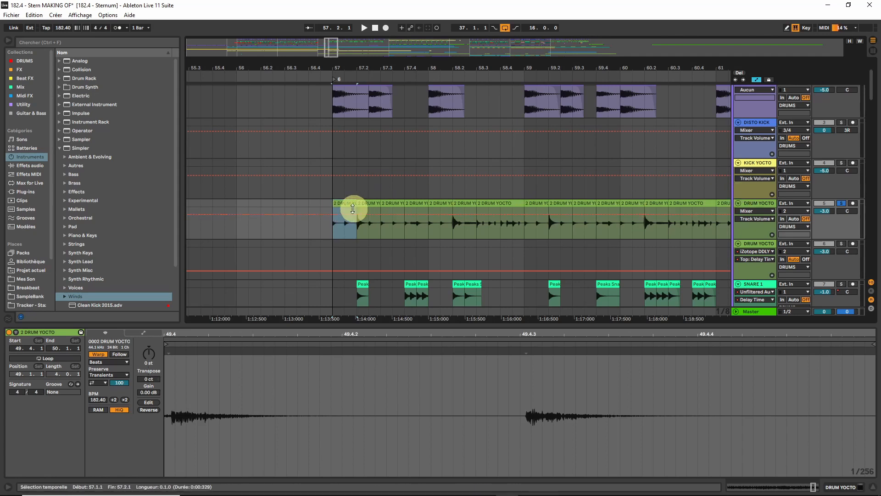
pyautogui.press('space')
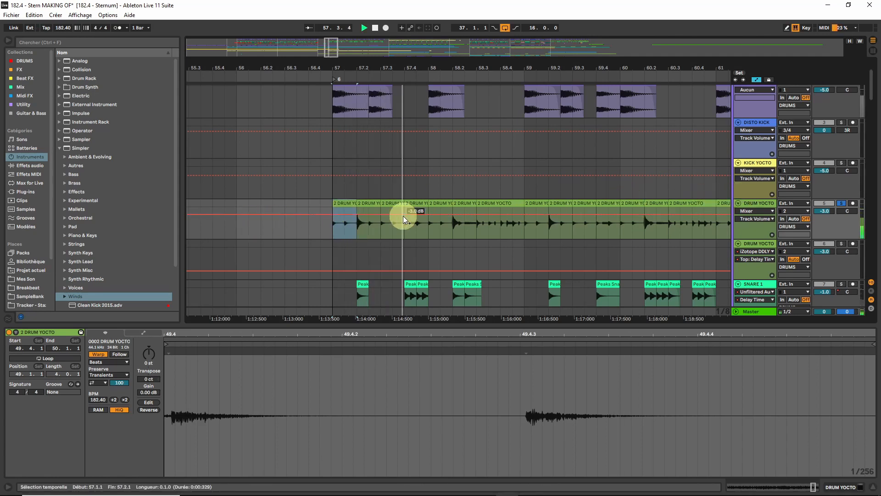
pyautogui.click(842, 482)
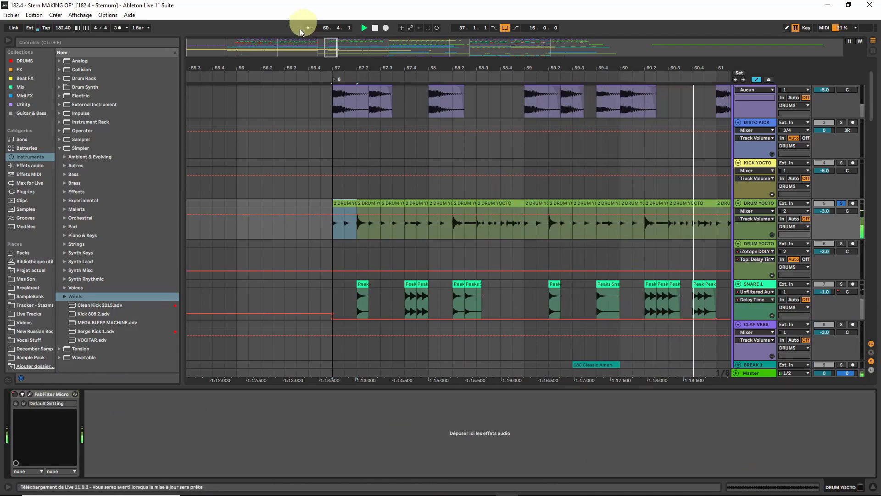
# Step: Solo the Drums group again, review its tracks during playback and show the Addictive Drums track's device chain
pyautogui.moveTo(329, 43); pyautogui.dragTo(336, 47)
pyautogui.click(841, 88)
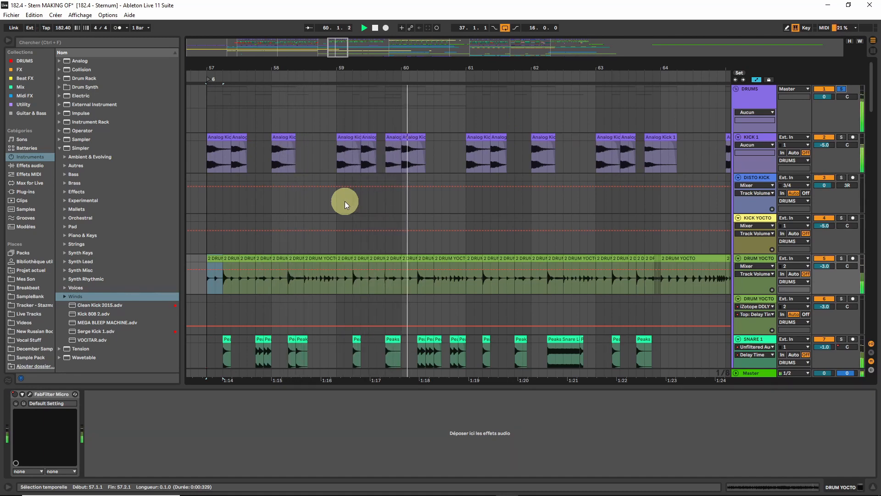
pyautogui.scroll(-3, 345, 201)
pyautogui.scroll(-10, 345, 201)
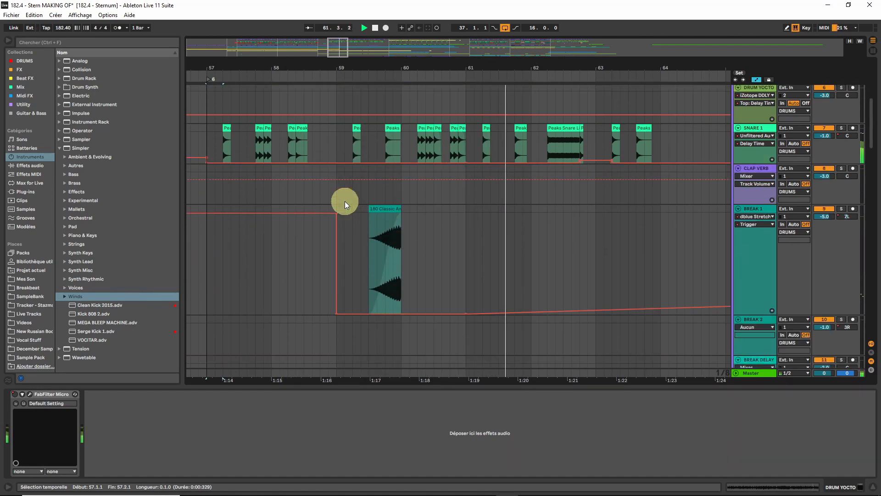
pyautogui.scroll(-5, 345, 201)
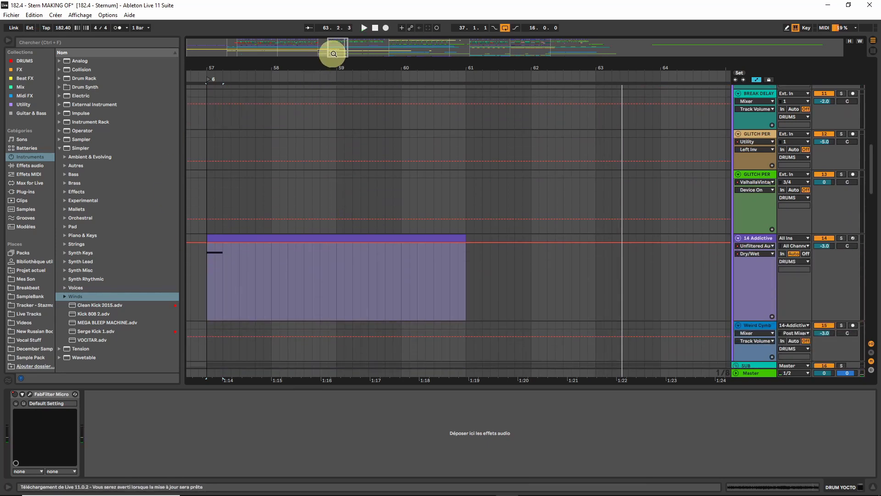
pyautogui.moveTo(334, 54); pyautogui.dragTo(330, 47)
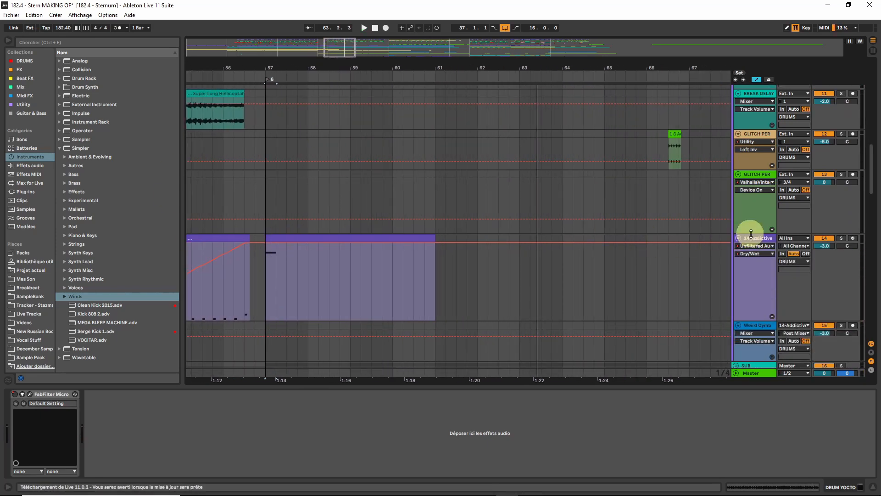
pyautogui.click(750, 234)
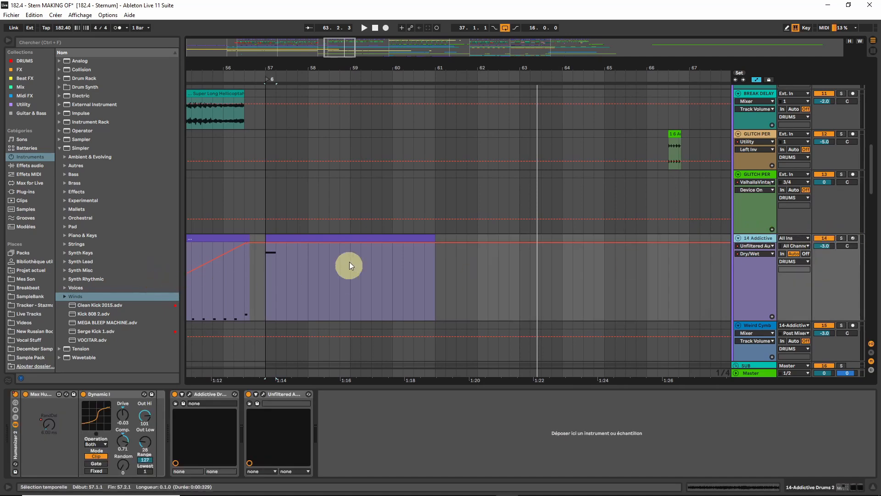
# Step: Play the drums from bar 21 and review the breaks, glitch percussion and Addictive Drums tracks across the arrangement
pyautogui.scroll(8, 330, 255)
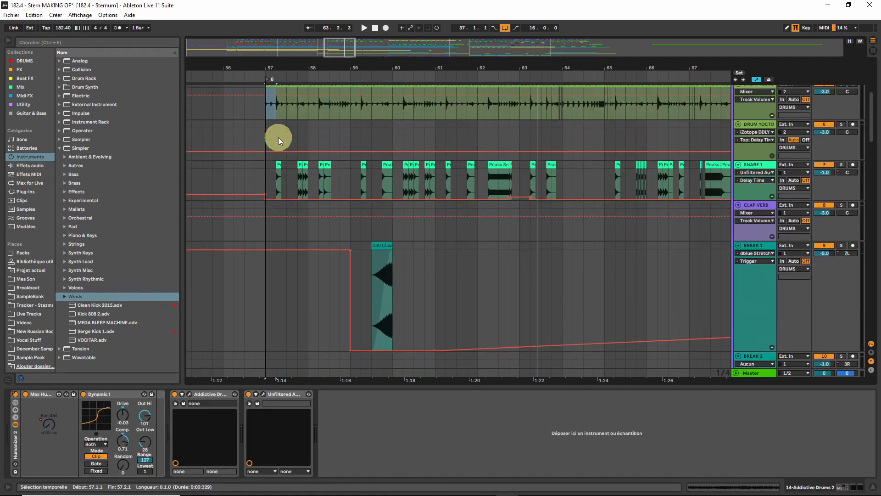
pyautogui.scroll(1, 278, 136)
pyautogui.moveTo(331, 47); pyautogui.dragTo(337, 46)
pyautogui.click(247, 153)
pyautogui.press('space')
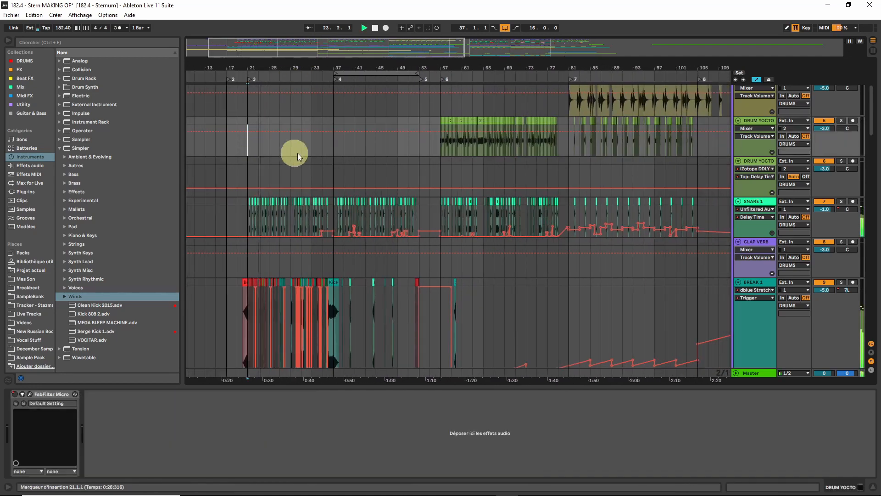
pyautogui.scroll(-5, 343, 192)
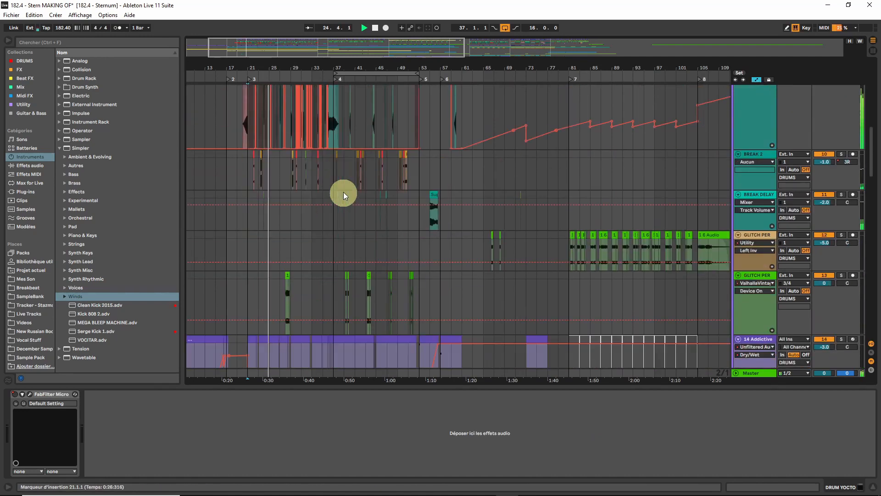
pyautogui.scroll(-3, 343, 192)
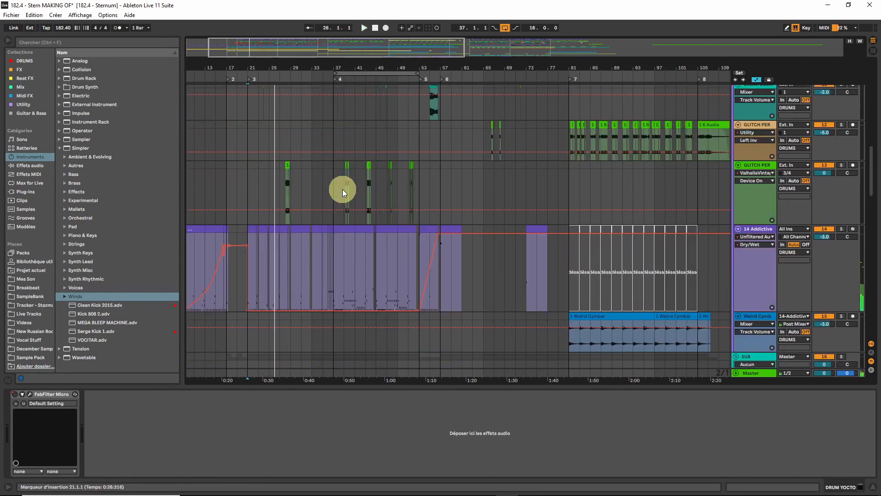
pyautogui.scroll(4, 342, 189)
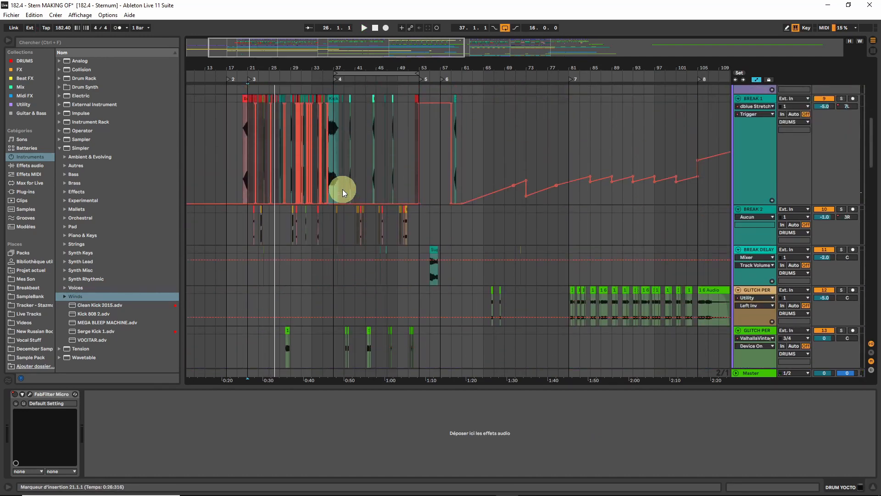
pyautogui.scroll(-3, 343, 189)
pyautogui.scroll(5, 350, 186)
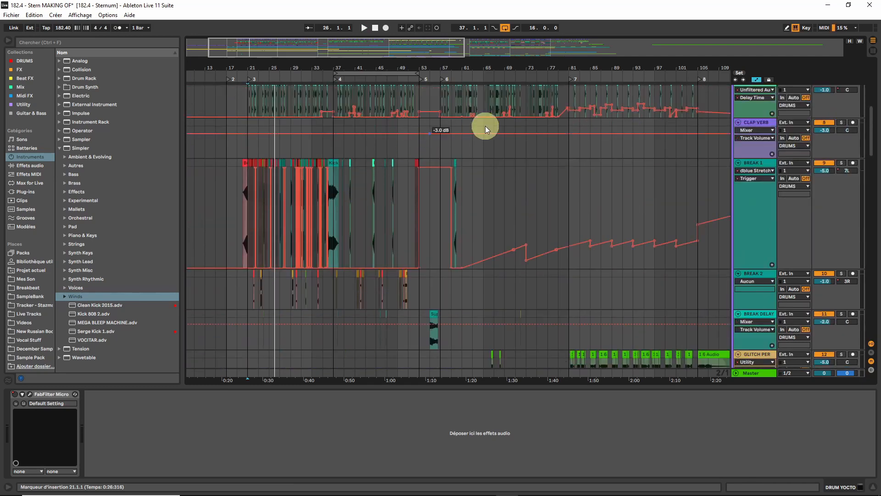
# Step: Set the playback start back to bar 57 and follow the drums through to about bar 74
pyautogui.click(440, 143)
pyautogui.scroll(4, 434, 159)
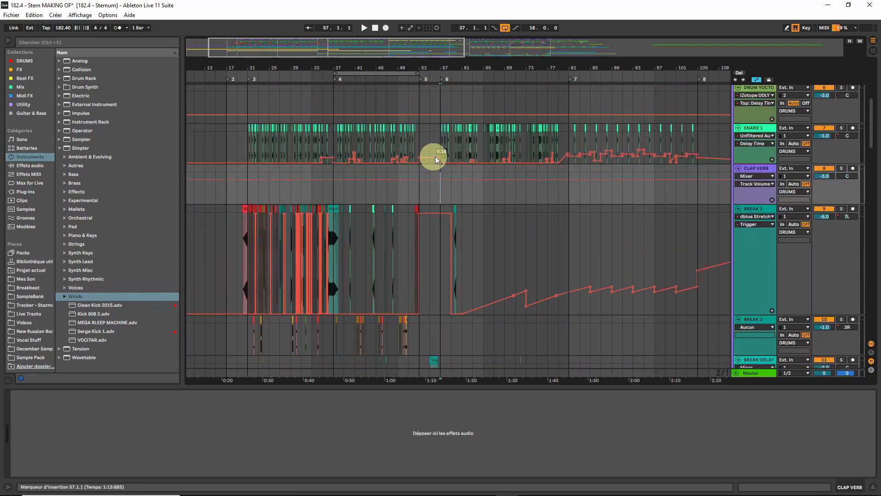
pyautogui.scroll(2, 451, 146)
pyautogui.press('space')
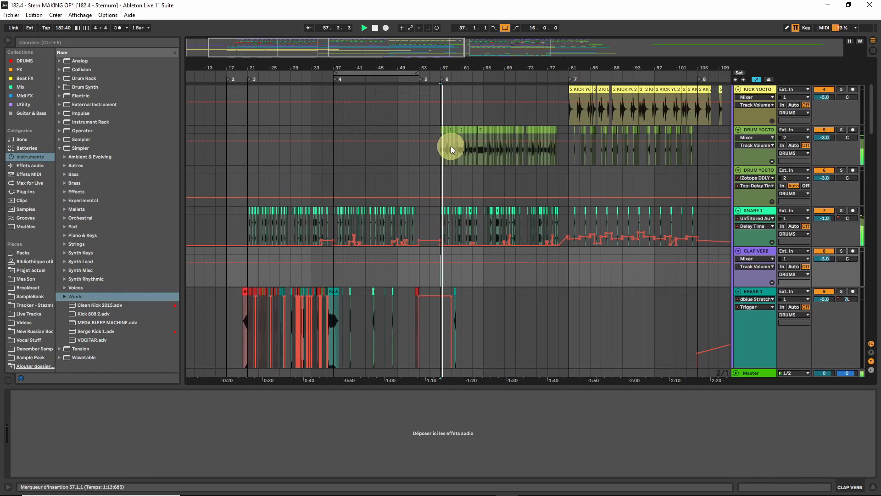
pyautogui.moveTo(373, 50); pyautogui.dragTo(374, 61)
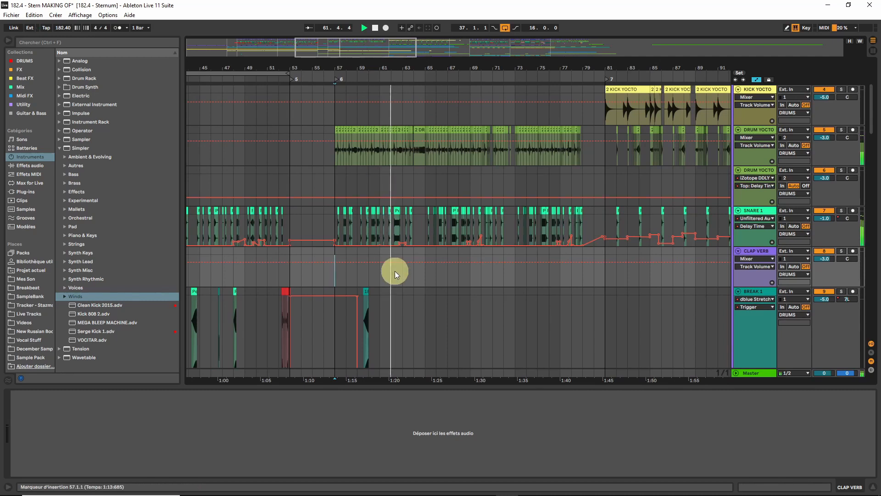
pyautogui.scroll(-1, 407, 309)
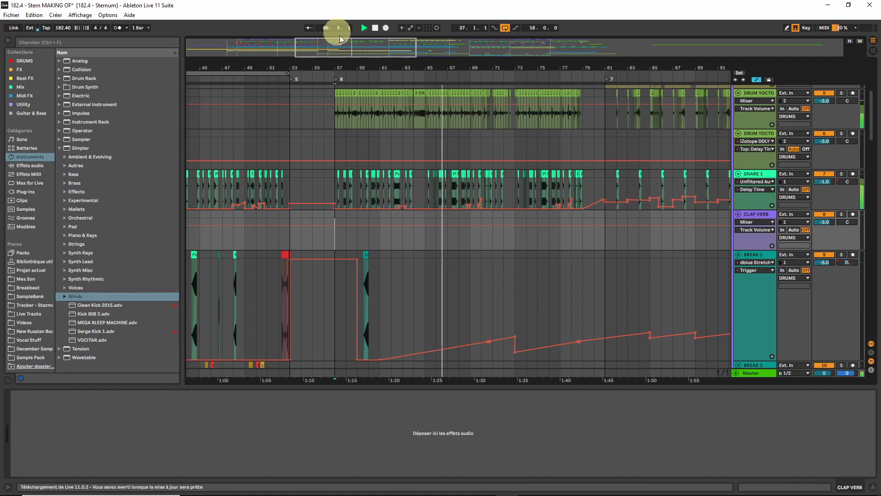
pyautogui.moveTo(345, 45); pyautogui.dragTo(346, 46)
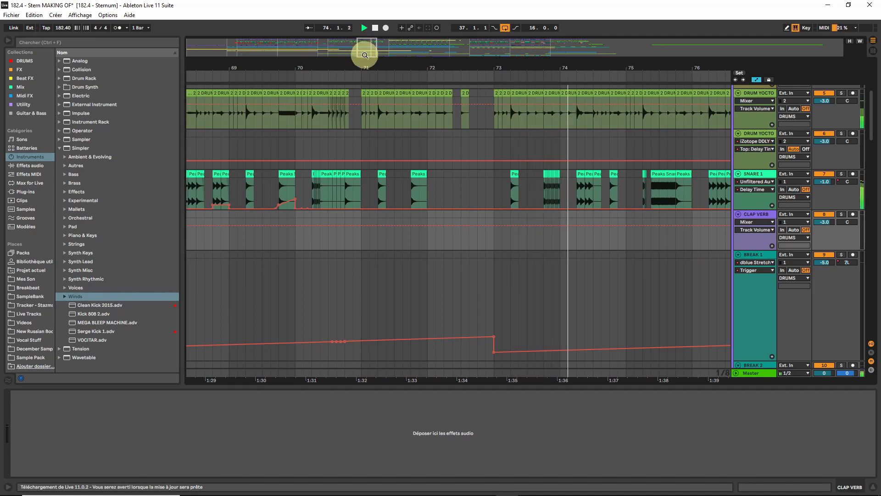
# Step: Select the short clip at bar 72 on the soloed BREAK DELAY track and play it
pyautogui.click(754, 163)
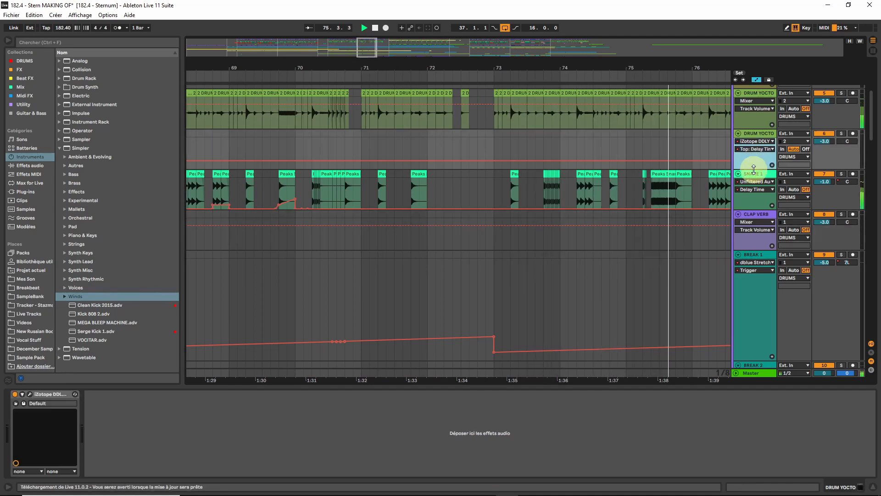
pyautogui.click(753, 174)
pyautogui.click(404, 197)
pyautogui.press('space')
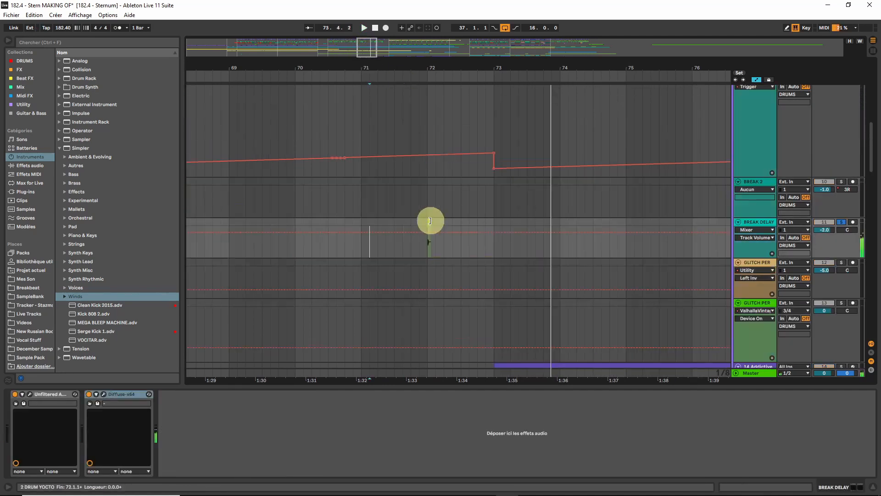
pyautogui.click(430, 221)
pyautogui.press('space')
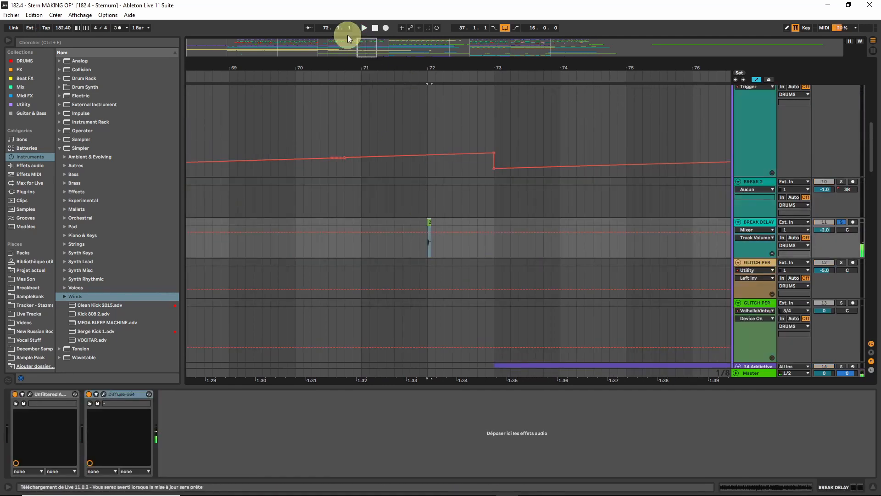
# Step: Show the Diffuse plug-in settings on BREAK DELAY, bypass the device, and play the clip without it
pyautogui.click(104, 394)
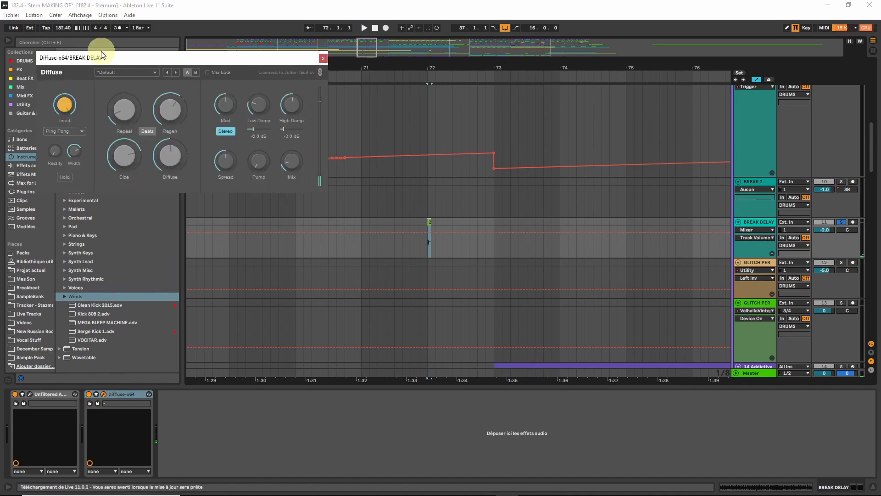
pyautogui.moveTo(103, 55); pyautogui.dragTo(546, 303)
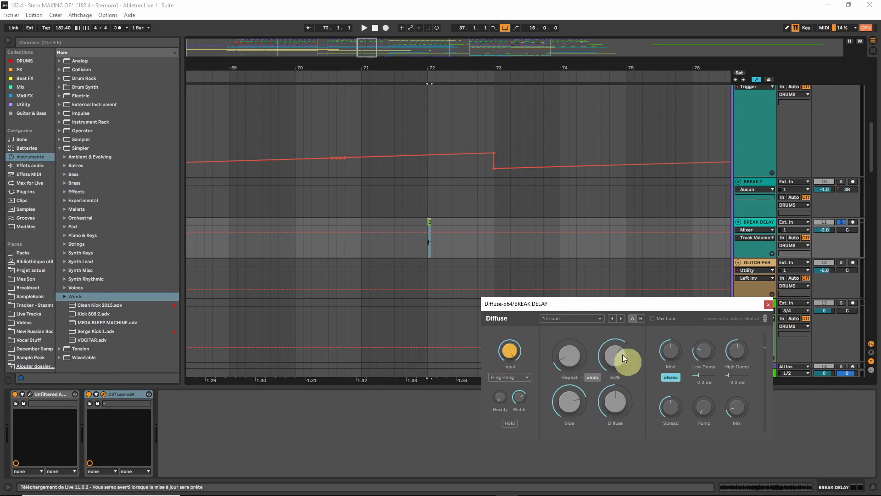
pyautogui.click(89, 393)
pyautogui.press('space')
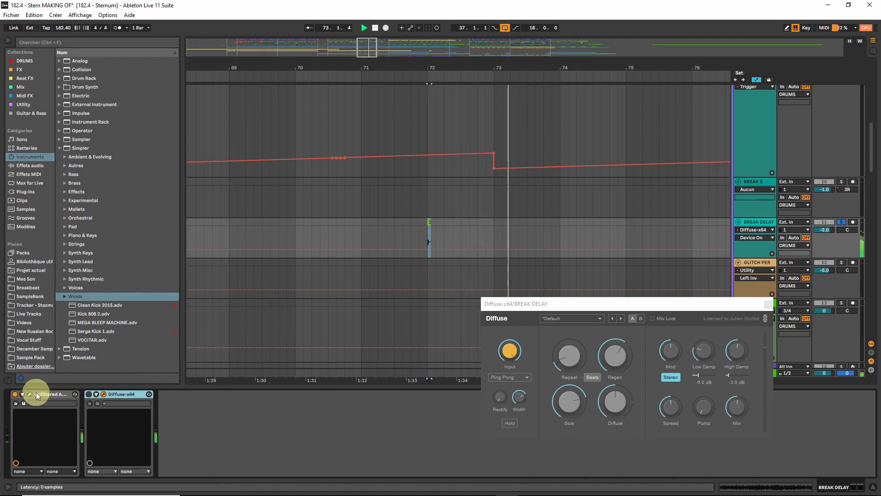
# Step: Inspect the Unfiltered Audio Instant Delay settings on BREAK DELAY, close its window, and replay the clip at bar 72
pyautogui.click(29, 394)
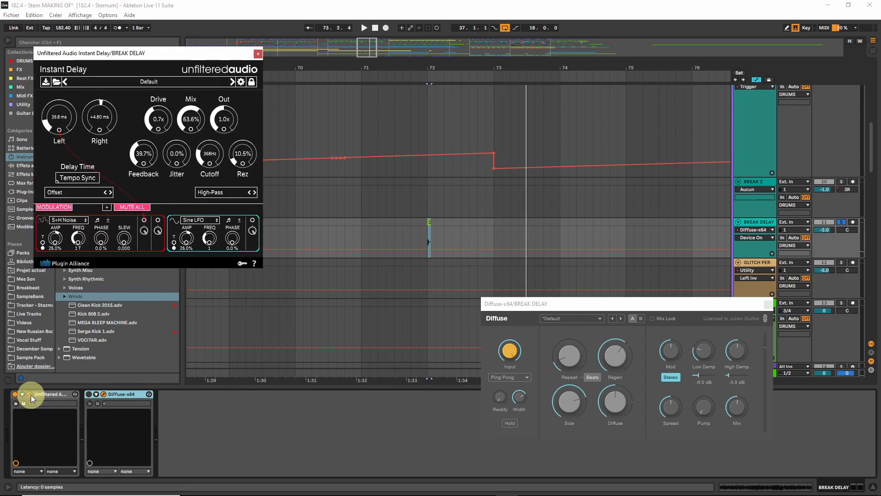
pyautogui.click(32, 395)
pyautogui.press('space')
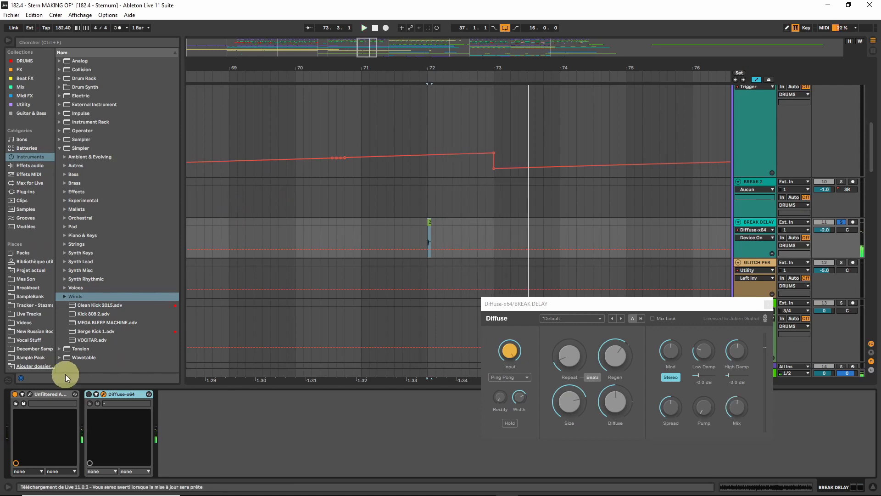
pyautogui.press('space')
pyautogui.press('space')
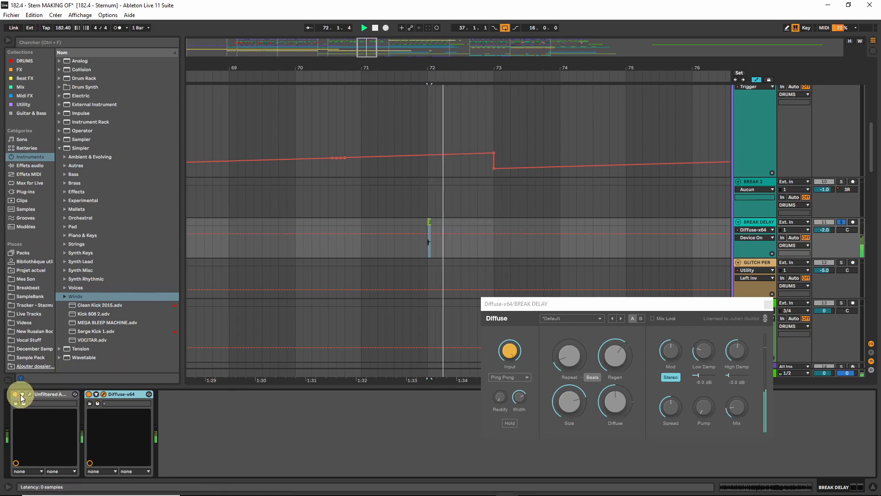
# Step: Bypass Diffuse on BREAK DELAY and play from 71.4.1 to hear Instant Delay alone
pyautogui.click(394, 251)
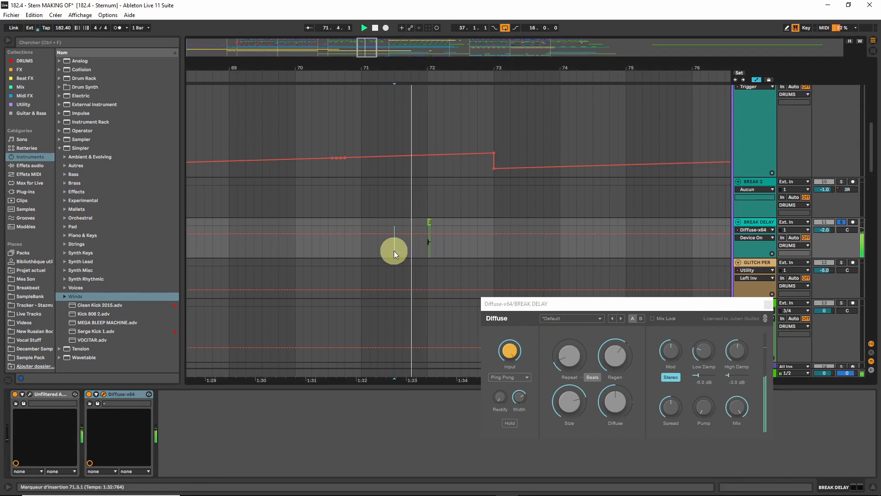
pyautogui.click(88, 393)
pyautogui.click(412, 228)
pyautogui.press('space')
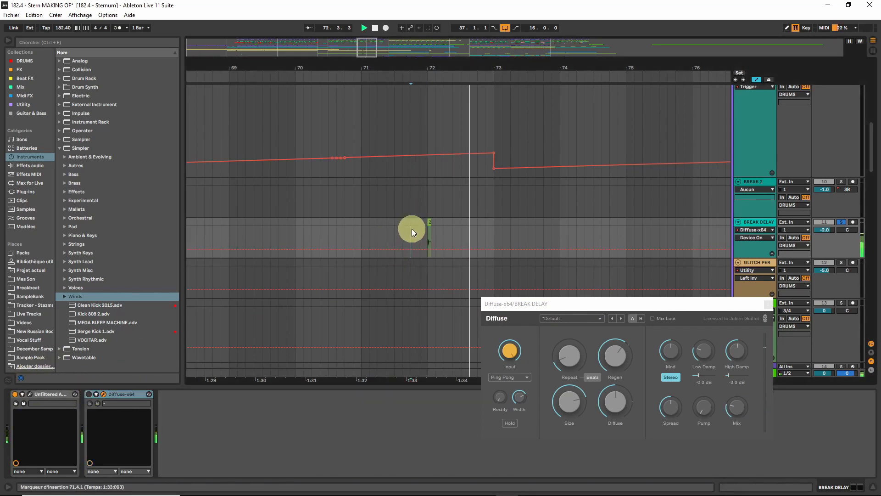
# Step: Turn Diffuse back on, bypass Instant Delay, and play the BREAK DELAY clip through Diffuse alone
pyautogui.click(88, 394)
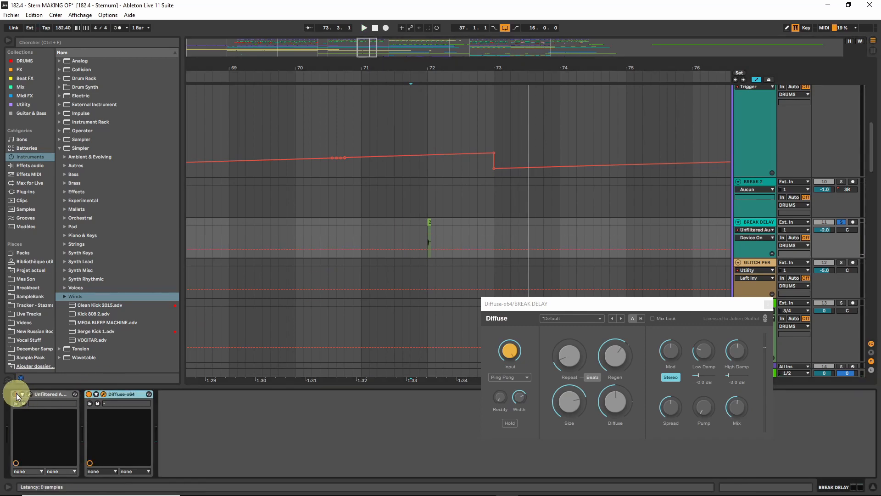
pyautogui.click(15, 394)
pyautogui.press('space')
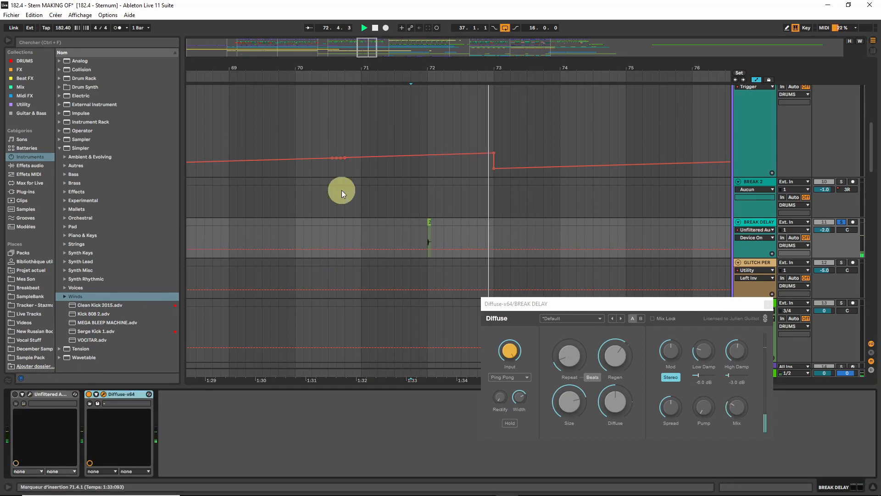
pyautogui.press('space')
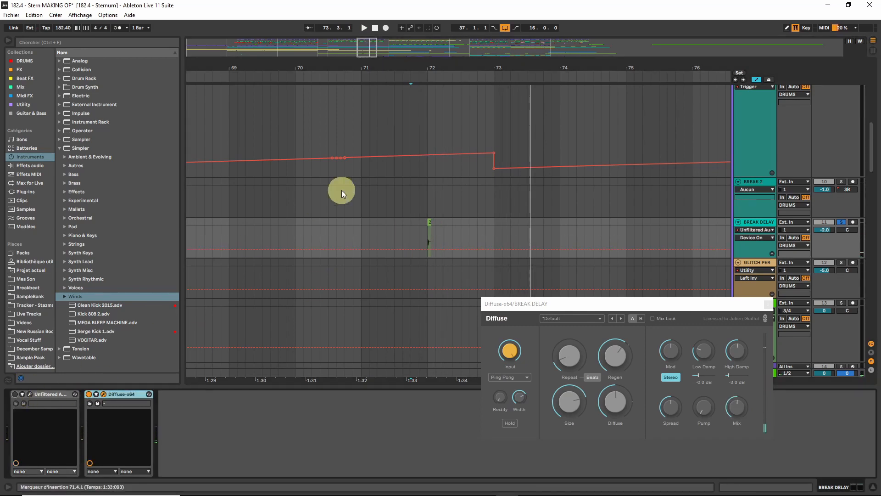
# Step: Re-enable Instant Delay on BREAK DELAY and replay the clip through both effects from 71.3.3
pyautogui.click(509, 319)
pyautogui.click(415, 229)
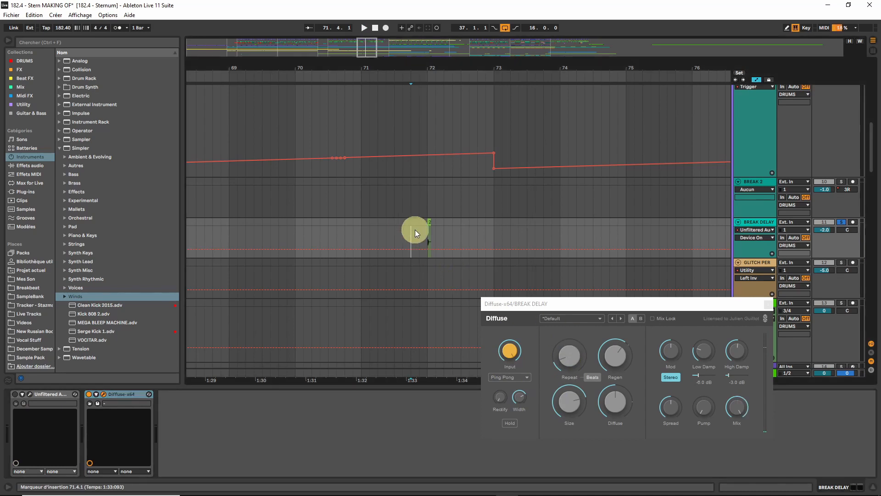
pyautogui.press('space')
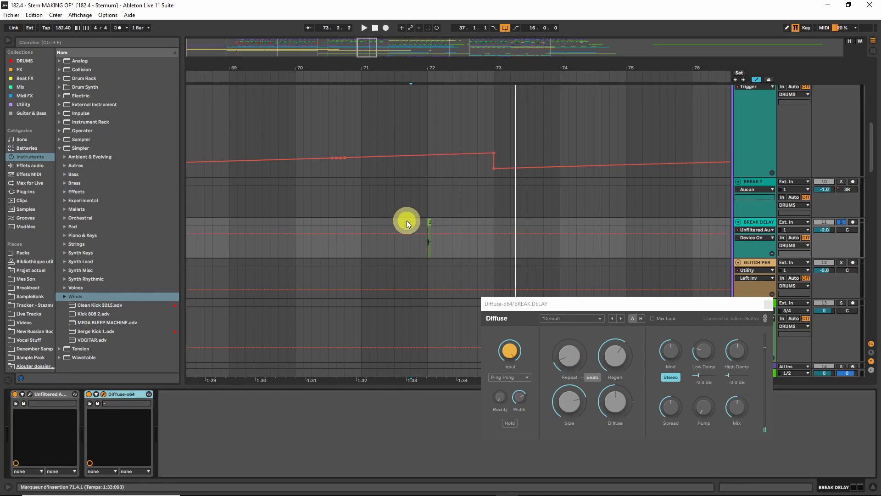
pyautogui.click(407, 221)
pyautogui.press('space')
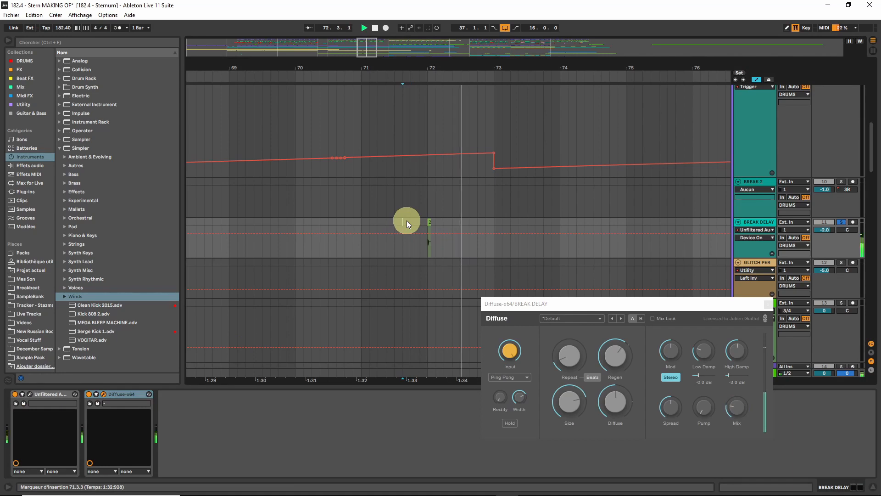
# Step: Place the insertion marker at 81.1.1 on the KICK 1 track, at the start of the section marked 7
pyautogui.moveTo(367, 48); pyautogui.dragTo(372, 41)
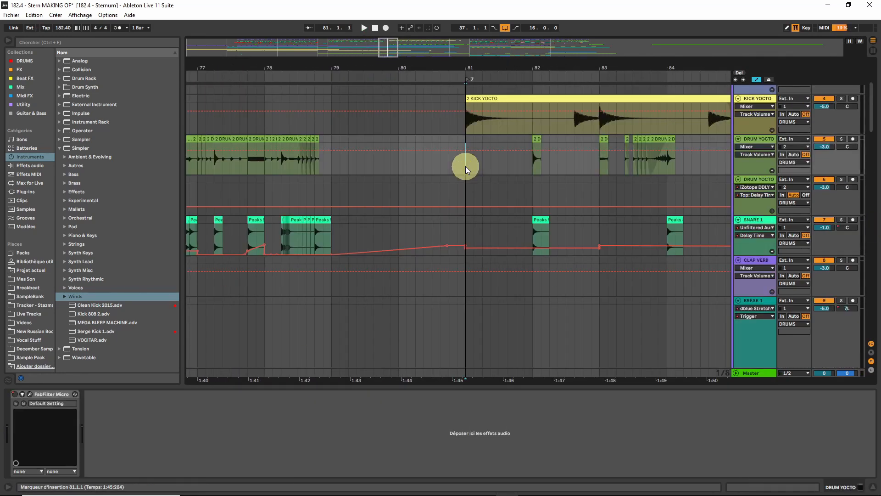
pyautogui.moveTo(379, 40); pyautogui.dragTo(394, 46)
pyautogui.scroll(3, 396, 170)
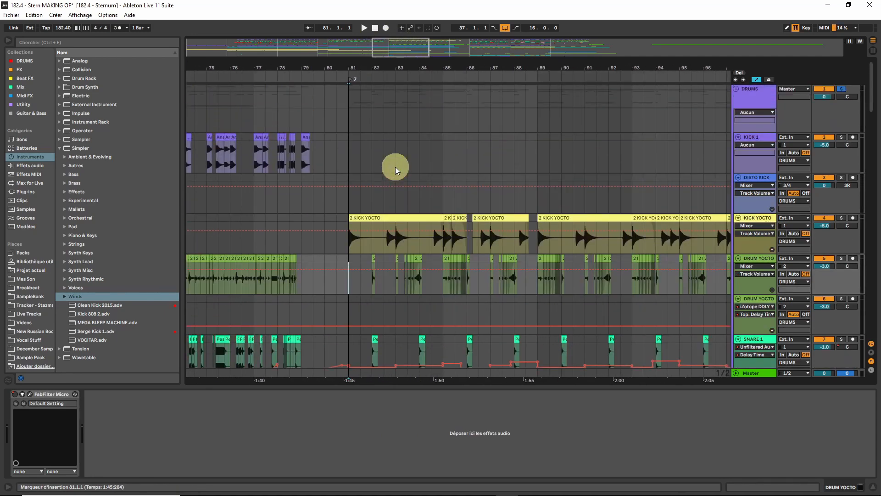
pyautogui.click(347, 161)
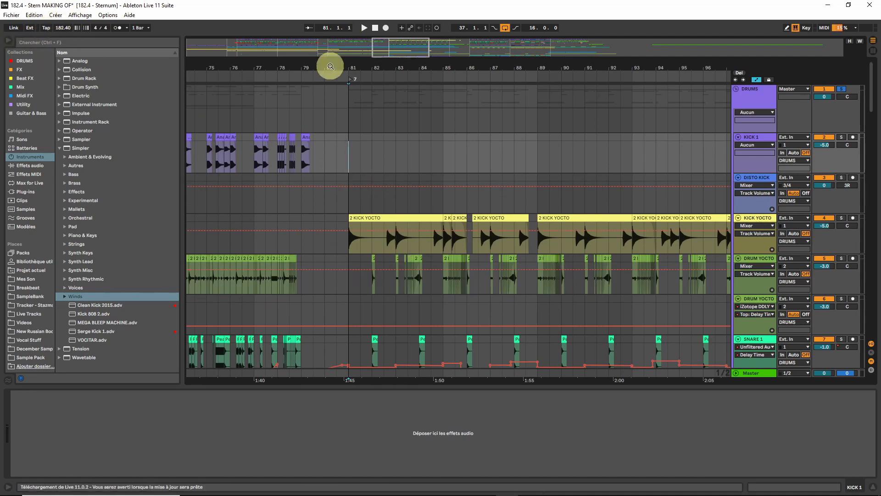
pyautogui.moveTo(387, 46); pyautogui.dragTo(388, 50)
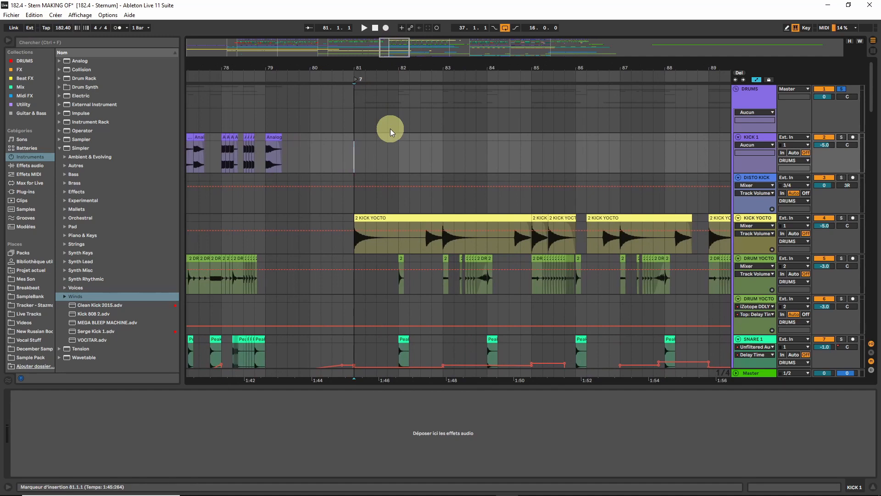
# Step: Solo the KICK YOCTO track and play its clips from bar 81
pyautogui.scroll(-3, 390, 132)
pyautogui.click(365, 162)
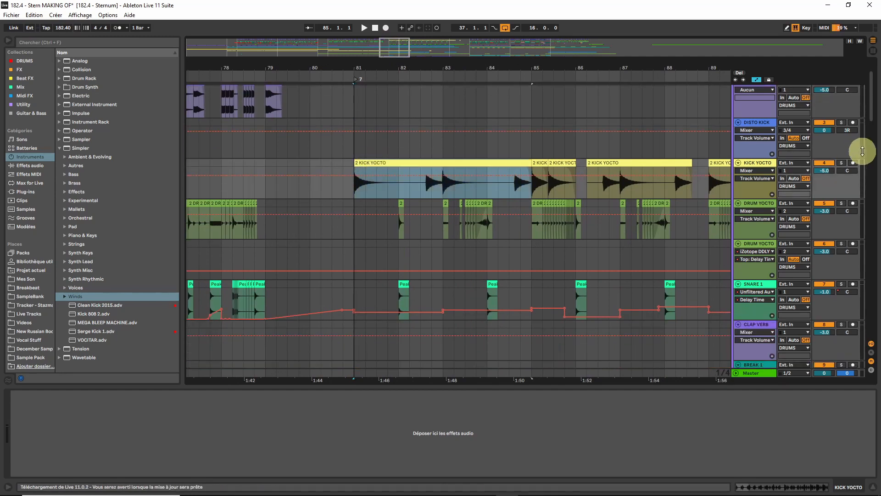
pyautogui.click(841, 163)
pyautogui.click(394, 157)
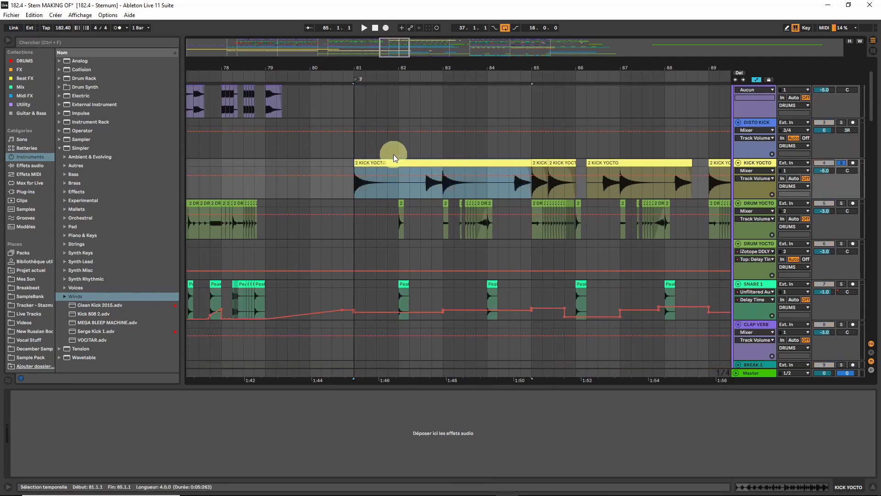
pyautogui.press('space')
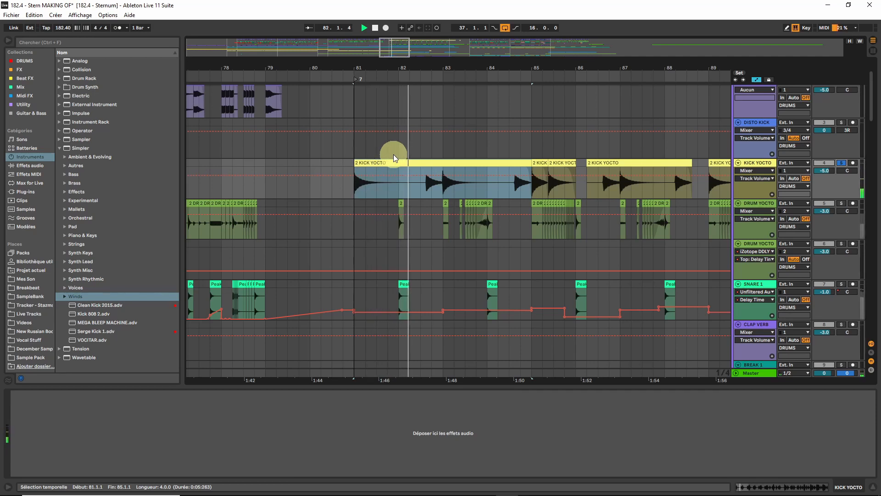
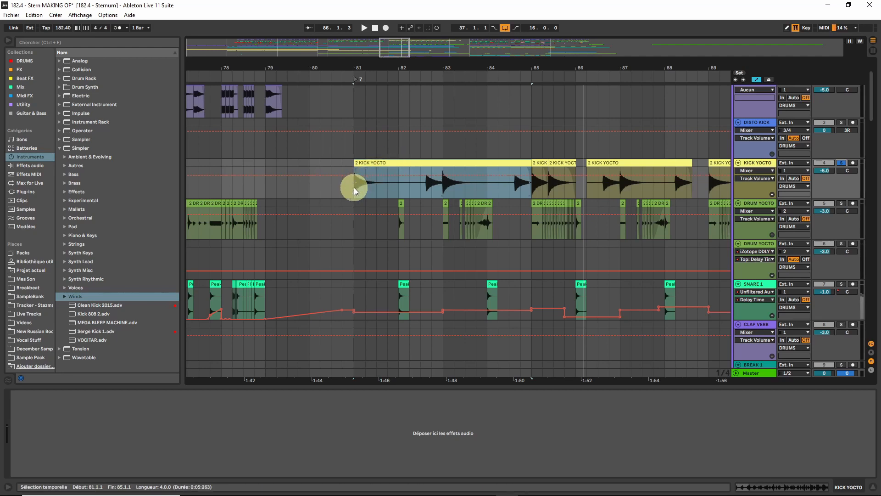
# Step: Consolidate bar 81 of the KICK YOCTO track into its own clip and insert a MIDI track below it
pyautogui.moveTo(353, 187); pyautogui.dragTo(402, 187)
pyautogui.hotkey('ctrl', 'j')
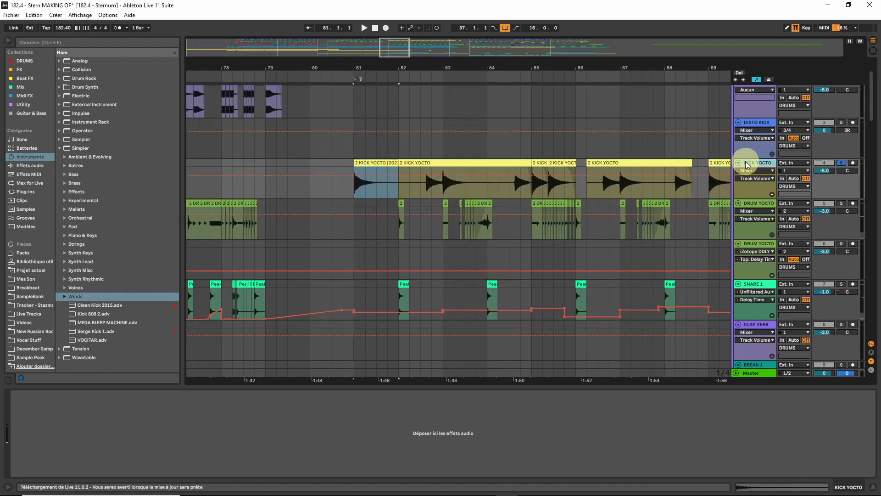
pyautogui.hotkey('ctrl', 'shift', 't')
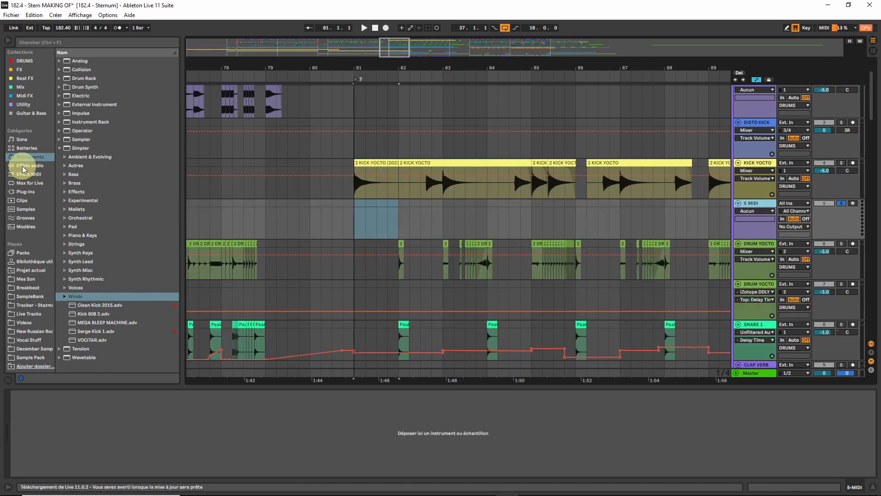
# Step: Load Simpler on the new MIDI track with the consolidated KICK YOCTO clip as its sample
pyautogui.click(28, 173)
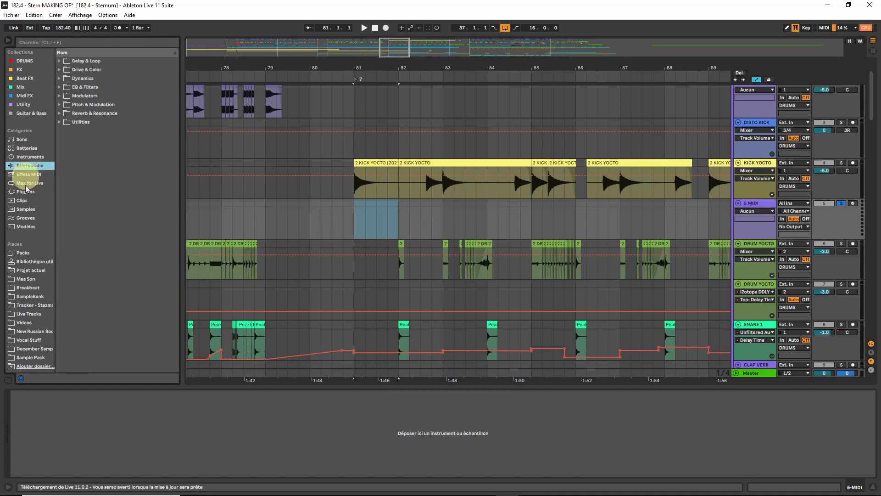
pyautogui.click(23, 192)
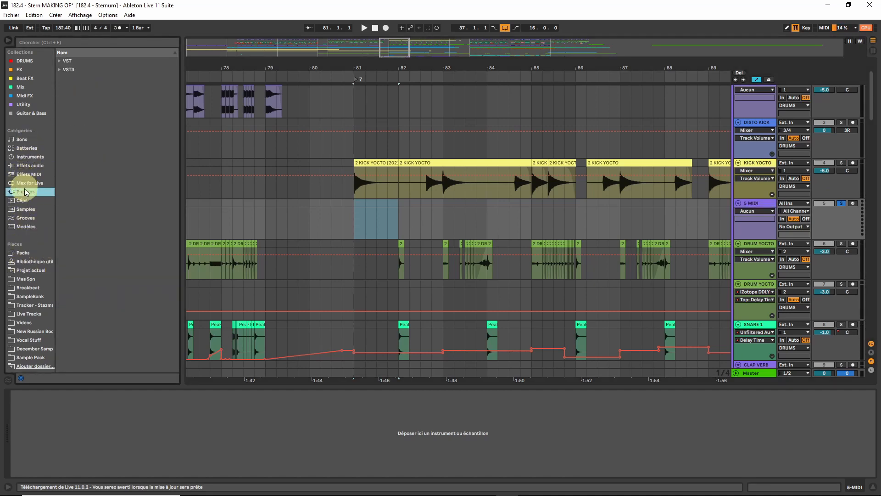
pyautogui.click(23, 166)
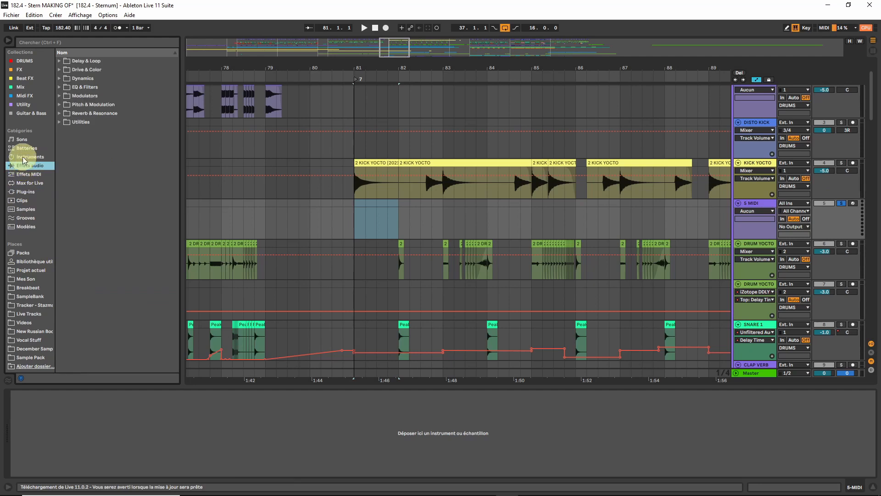
pyautogui.click(23, 157)
pyautogui.doubleClick(79, 147)
pyautogui.moveTo(378, 163); pyautogui.dragTo(224, 433)
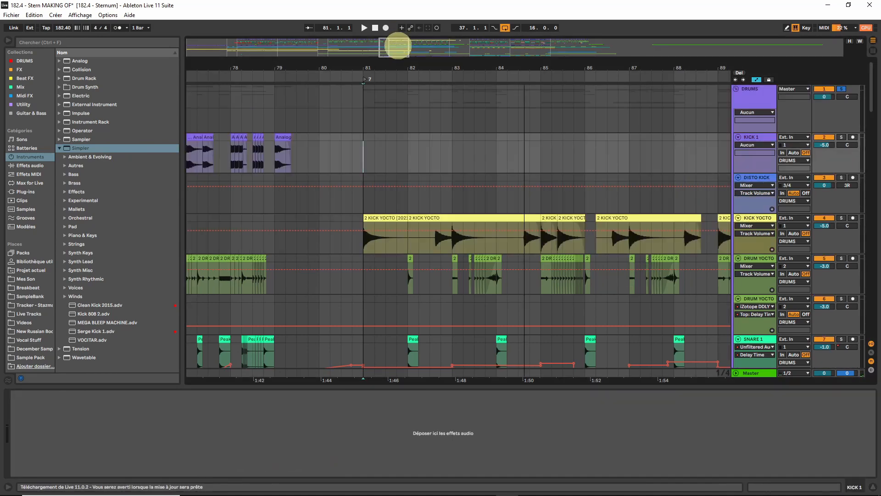
# Step: Play the drum section from 81.1.1 and examine its kick, drum, snare, break and glitch percussion tracks
pyautogui.moveTo(397, 47); pyautogui.dragTo(399, 43)
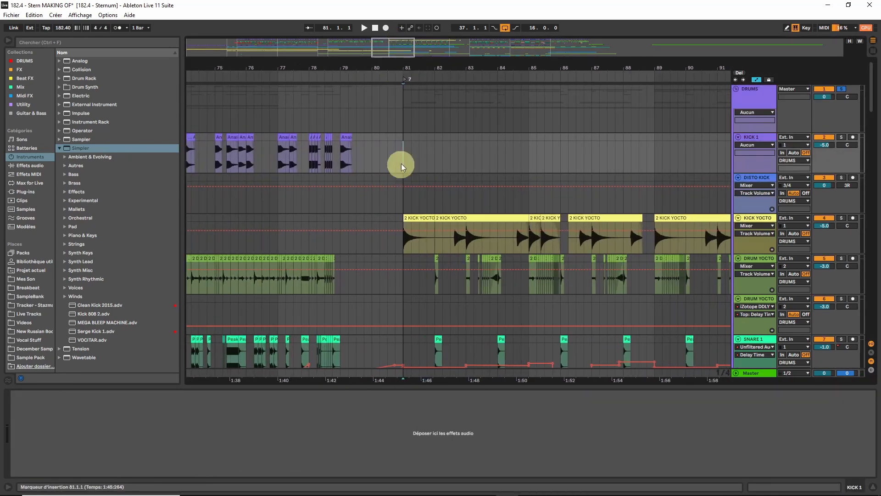
pyautogui.click(404, 148)
pyautogui.press('space')
pyautogui.scroll(-6, 413, 147)
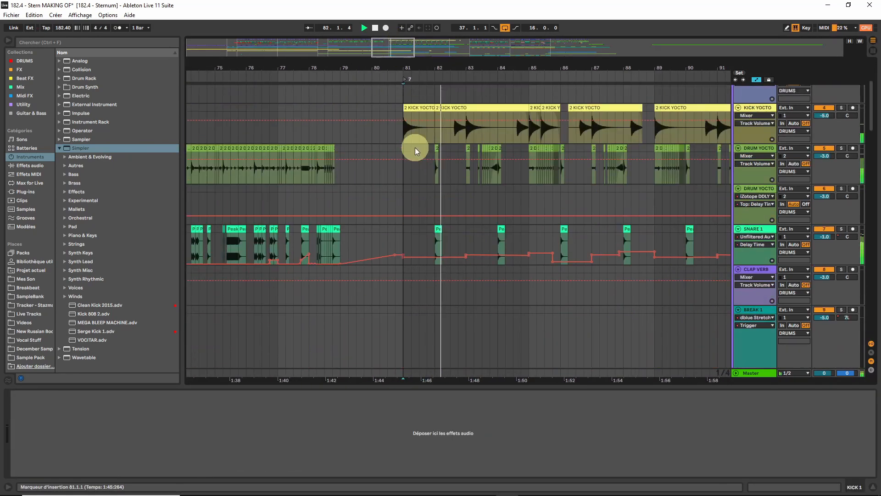
pyautogui.scroll(-1, 413, 147)
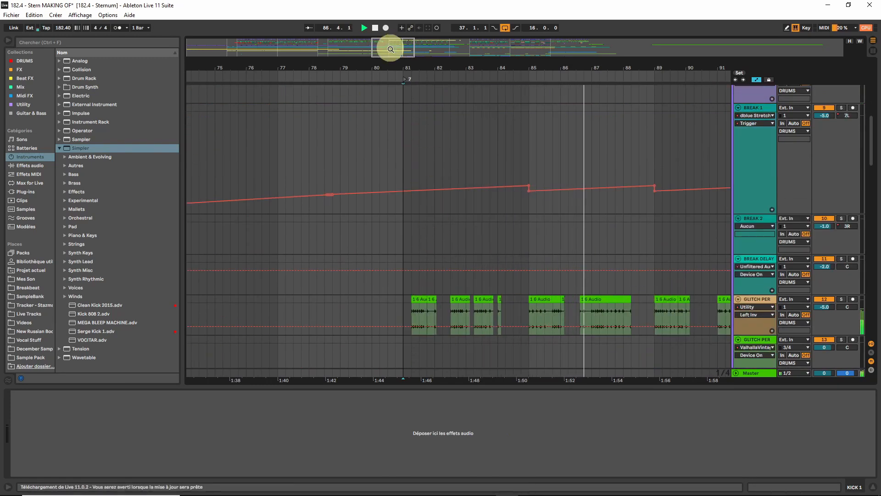
pyautogui.moveTo(391, 49); pyautogui.dragTo(391, 48)
pyautogui.scroll(3, 444, 156)
pyautogui.scroll(3, 444, 156)
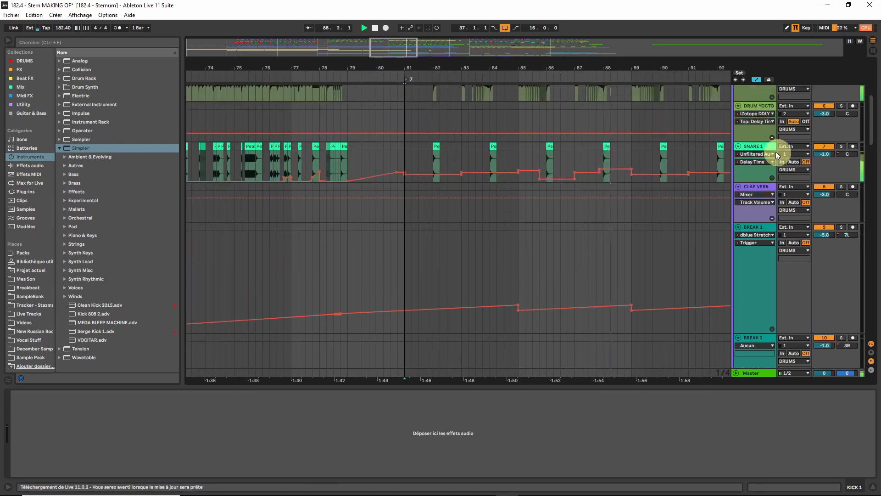
# Step: Display the Dry/Wet automation of Unfiltered Audio Instant Delay on the SNARE 1 track
pyautogui.click(761, 148)
pyautogui.click(760, 153)
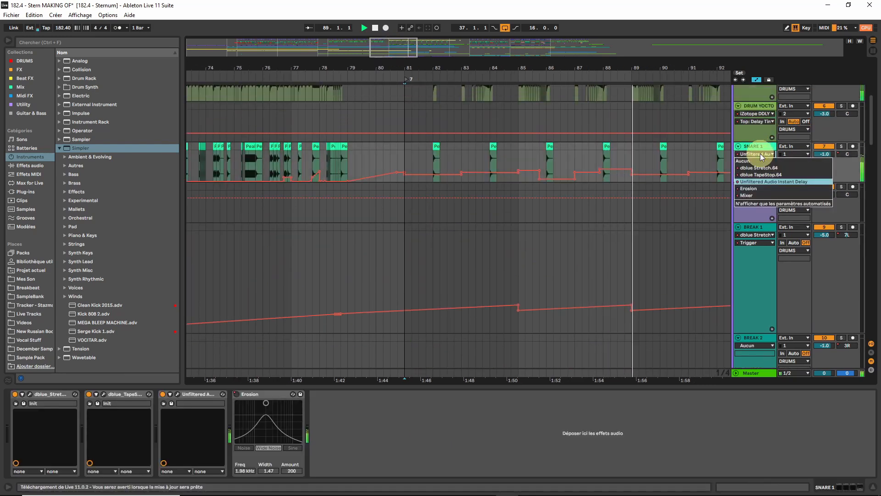
pyautogui.click(754, 181)
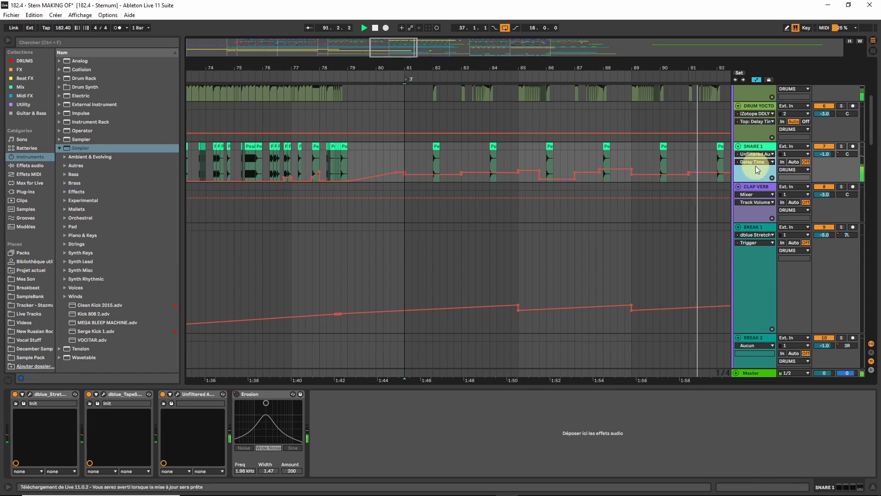
pyautogui.click(755, 162)
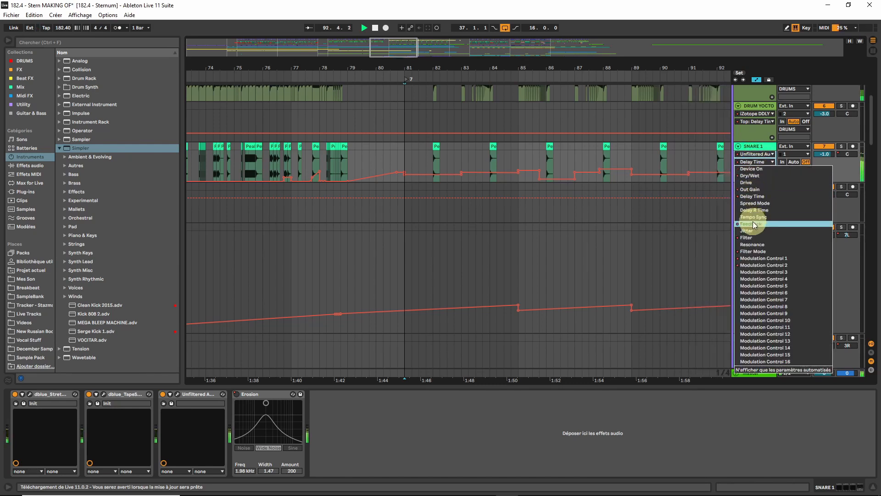
pyautogui.click(753, 175)
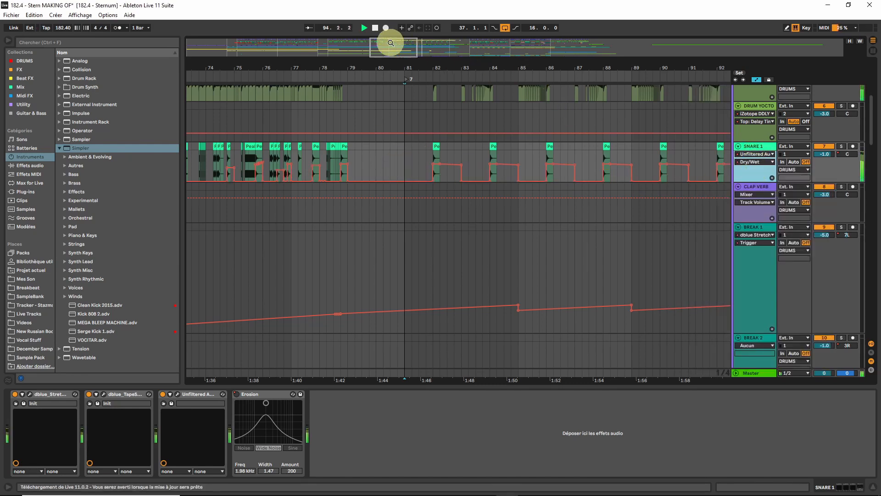
# Step: Loop the arrangement from bar 81 to bar 105
pyautogui.moveTo(390, 42); pyautogui.dragTo(387, 39)
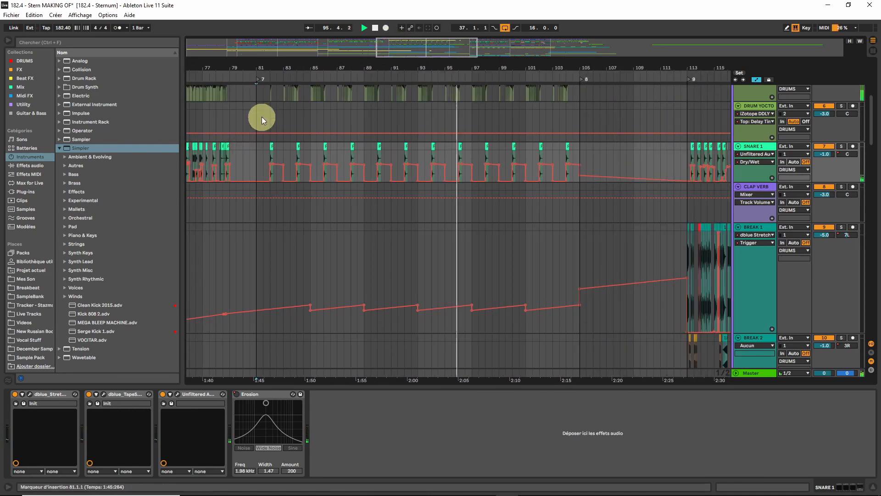
pyautogui.moveTo(261, 117); pyautogui.dragTo(546, 120)
pyautogui.moveTo(583, 117); pyautogui.dragTo(579, 117)
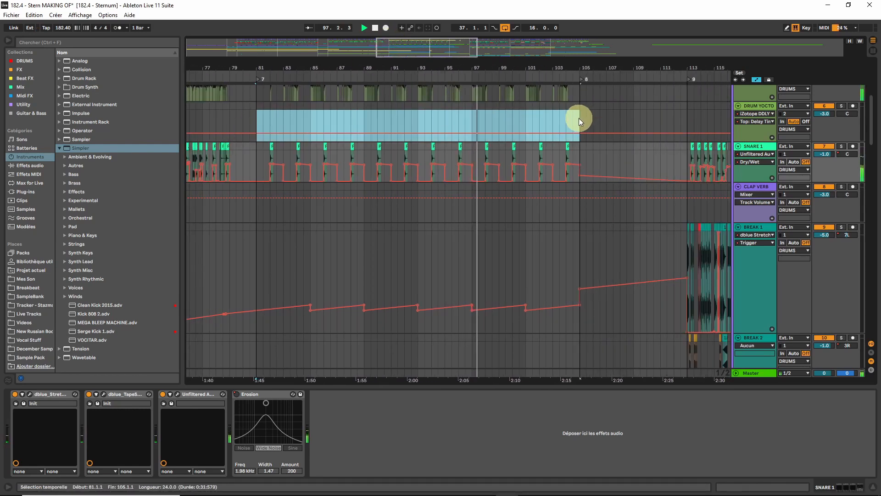
pyautogui.hotkey('ctrl', 'l')
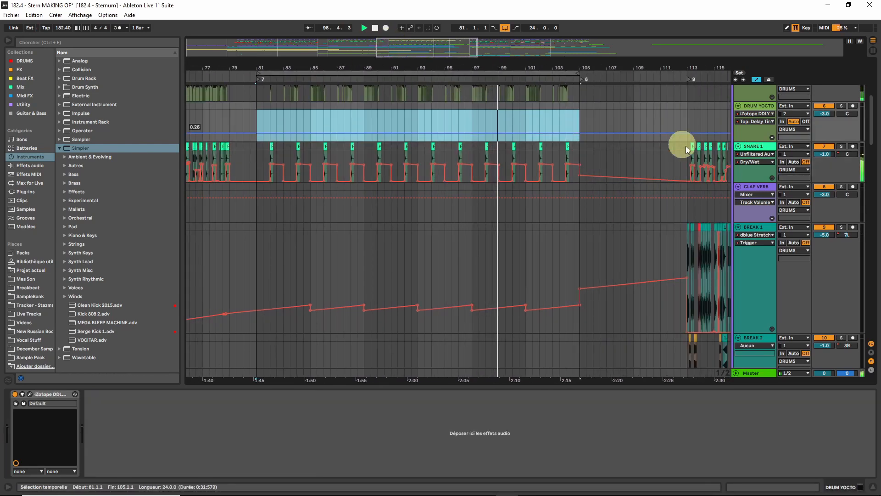
# Step: Display the Instant Delay's Delay Time automation on SNARE 1 and examine its curve during playback from bar 81
pyautogui.click(752, 161)
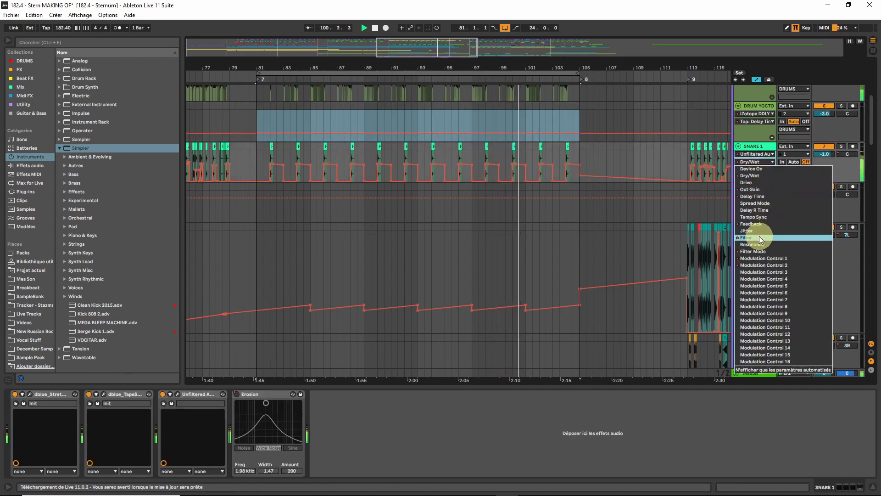
pyautogui.click(753, 195)
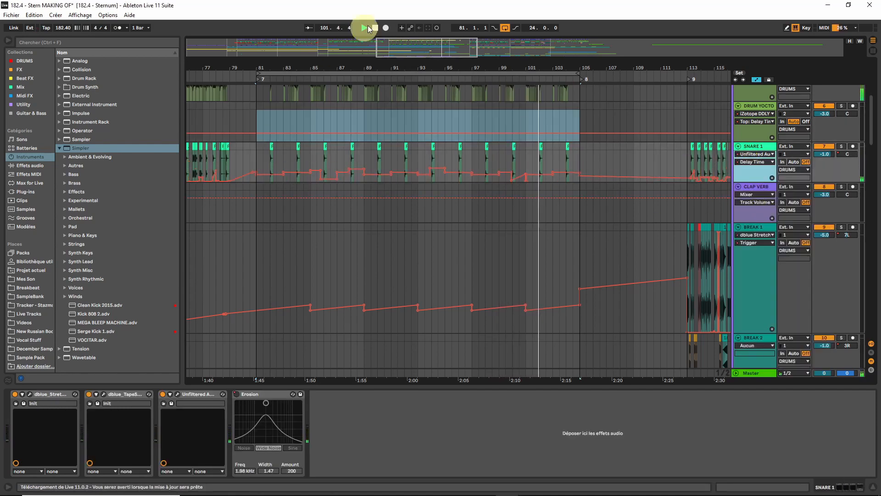
pyautogui.moveTo(392, 43); pyautogui.dragTo(354, 47)
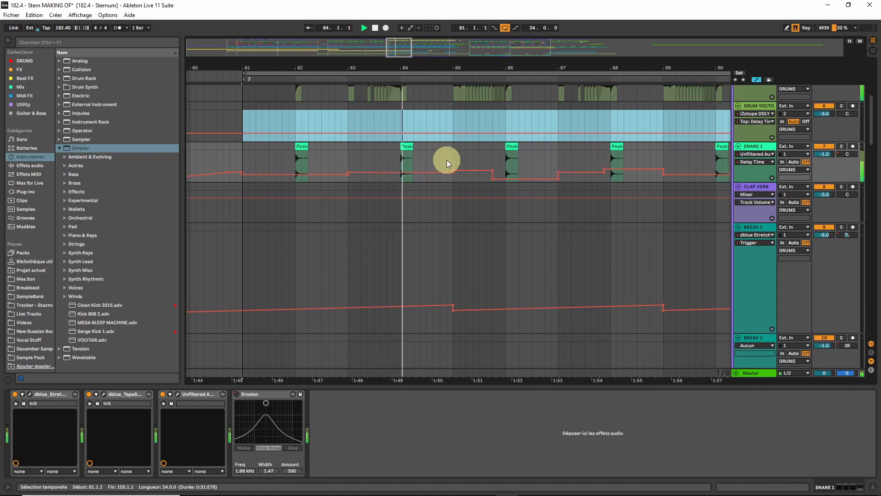
pyautogui.moveTo(402, 47); pyautogui.dragTo(410, 51)
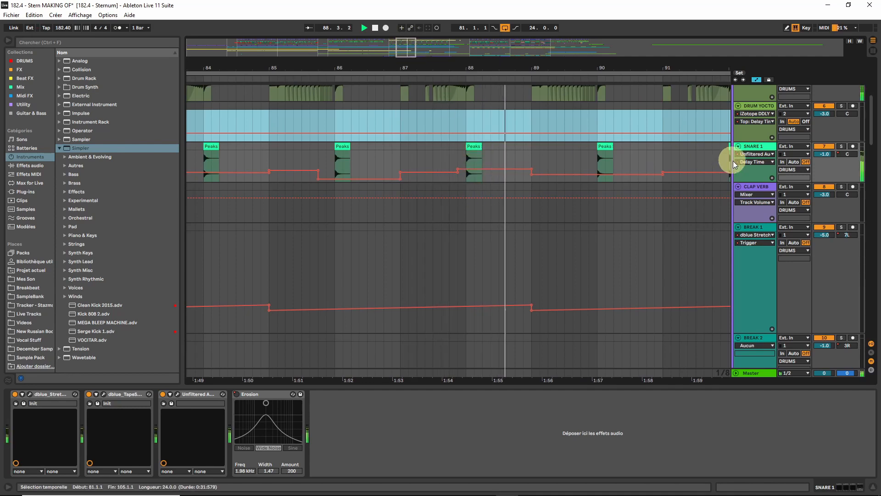
# Step: Open the Instant Delay plug-in on SNARE 1, examine its automated parameters during playback, and close it
pyautogui.click(177, 394)
pyautogui.moveTo(157, 55); pyautogui.dragTo(606, 207)
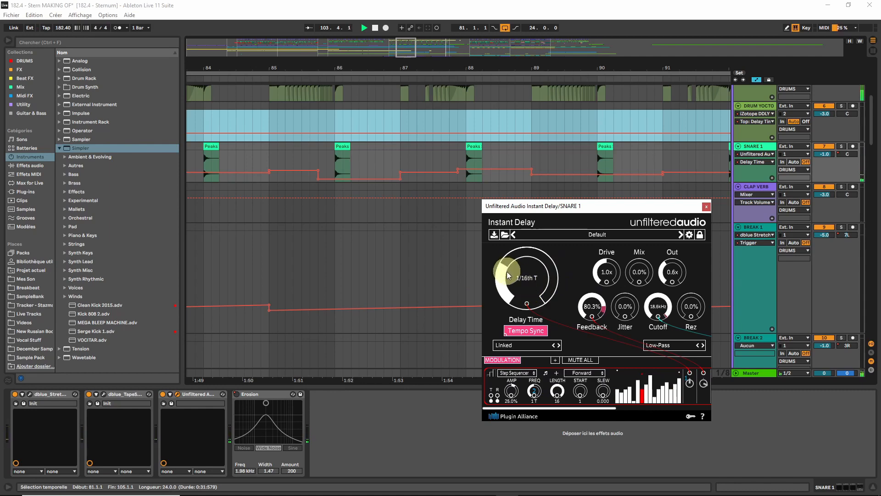
pyautogui.moveTo(351, 57); pyautogui.dragTo(440, 50)
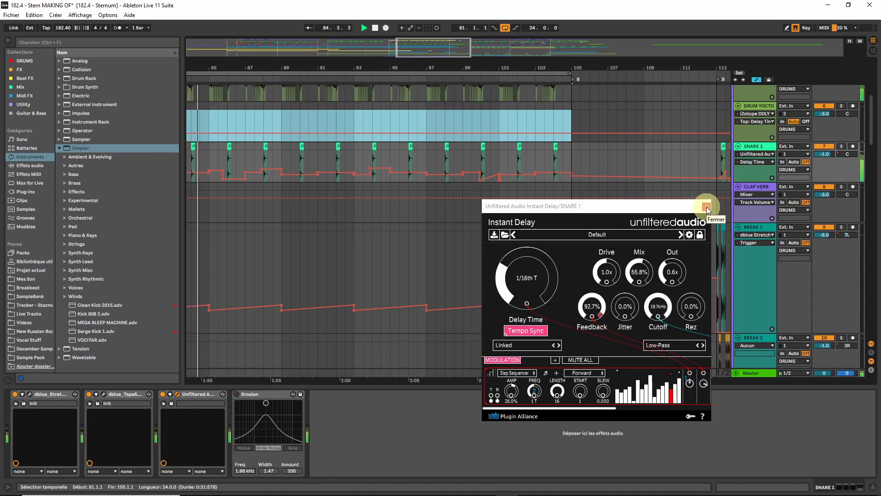
pyautogui.moveTo(417, 48); pyautogui.dragTo(410, 63)
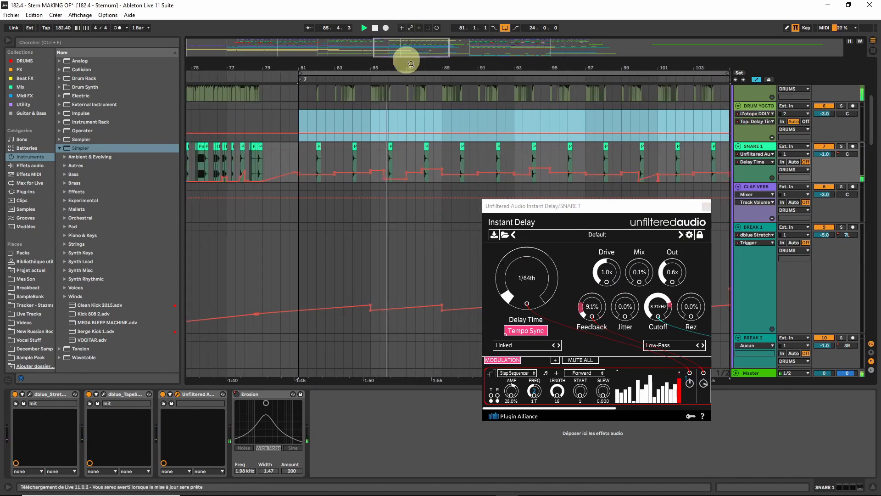
pyautogui.click(706, 206)
# Step: Solo the Weird Cymbal track and audition it from bar 81
pyautogui.scroll(-8, 522, 283)
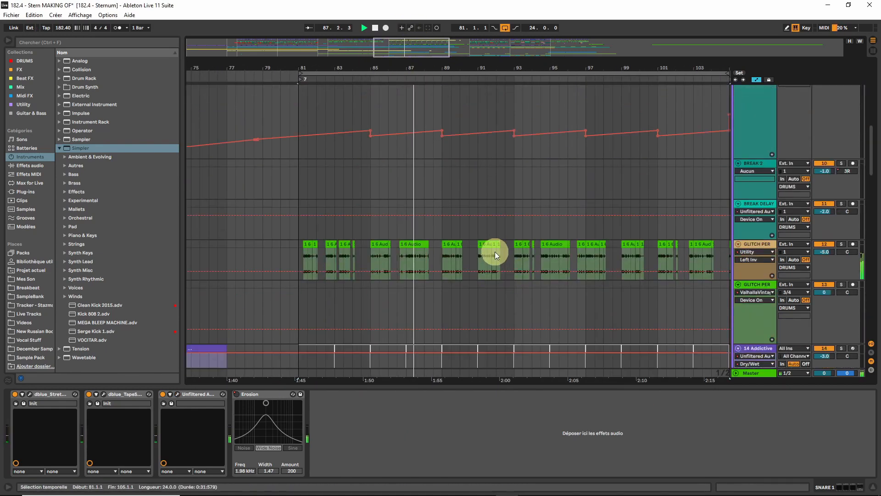
pyautogui.scroll(-8, 491, 250)
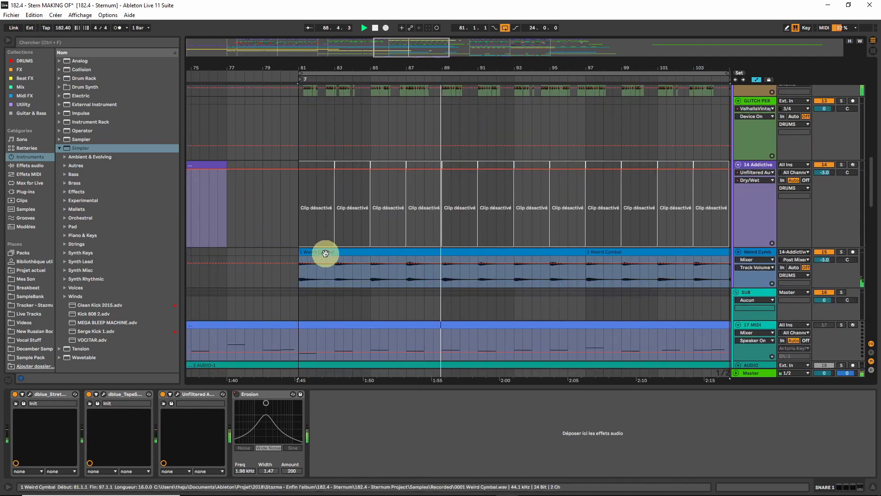
pyautogui.press('space')
pyautogui.click(842, 252)
pyautogui.press('space')
pyautogui.press('space')
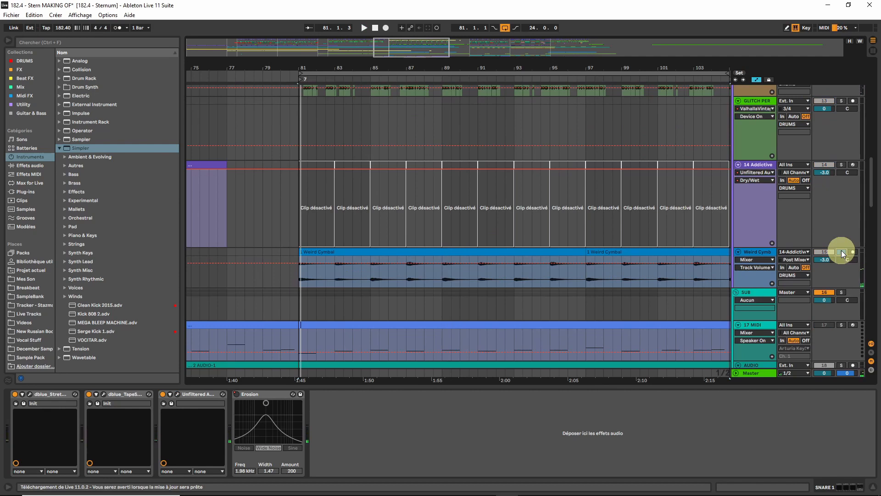
# Step: Bypass Tremolator and ValhallaSpaceModulator on the Weird Cymbal track and play its first clip dry
pyautogui.click(739, 266)
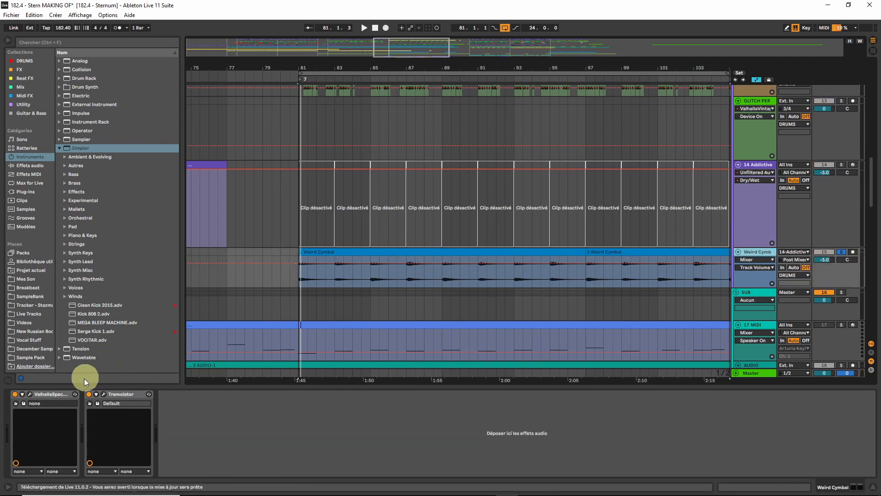
pyautogui.click(89, 394)
pyautogui.click(15, 394)
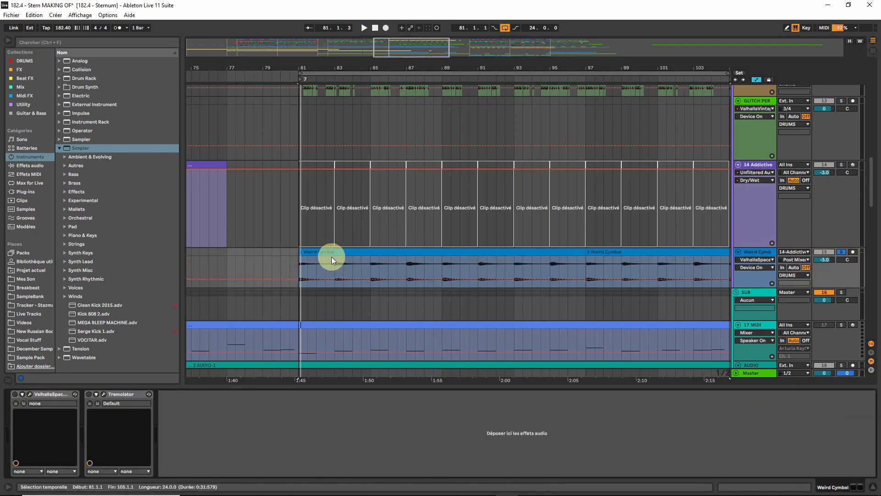
pyautogui.click(324, 251)
pyautogui.press('space')
pyautogui.doubleClick(325, 250)
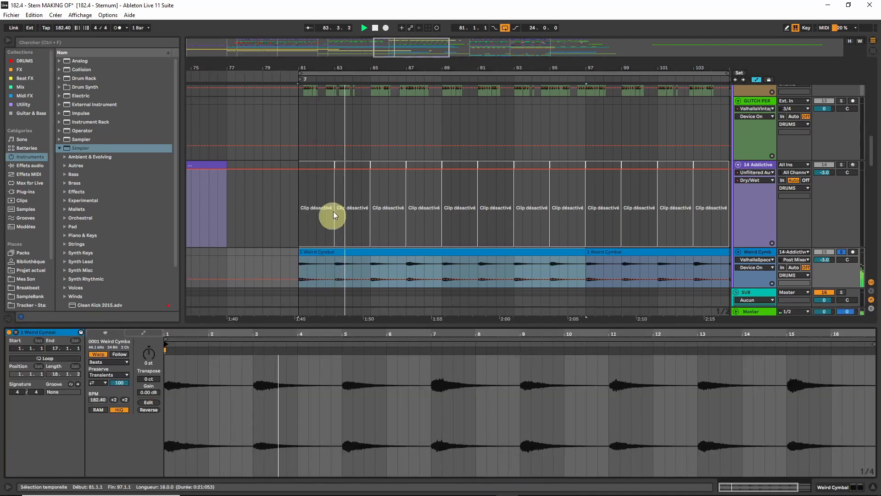
# Step: Reactivate the first MIDI clip of the 14 Addictive Drums track at bar 81 and play it
pyautogui.click(326, 161)
pyautogui.press('space')
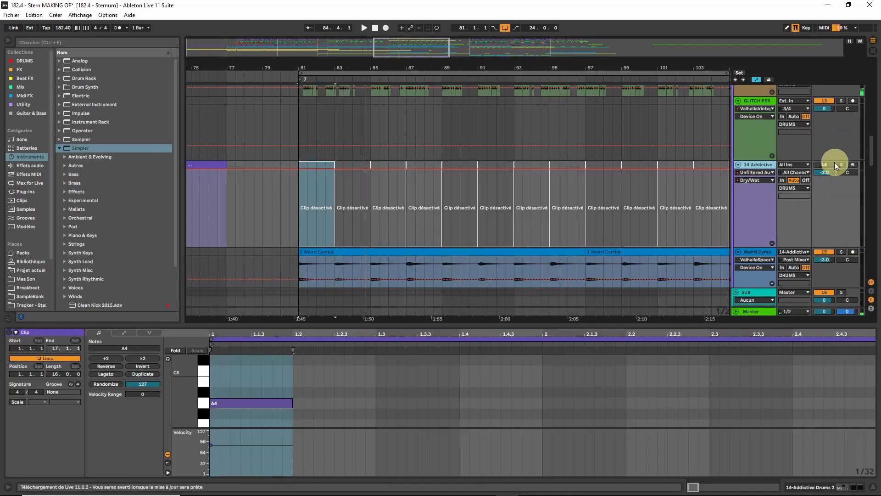
pyautogui.click(826, 164)
pyautogui.click(311, 165)
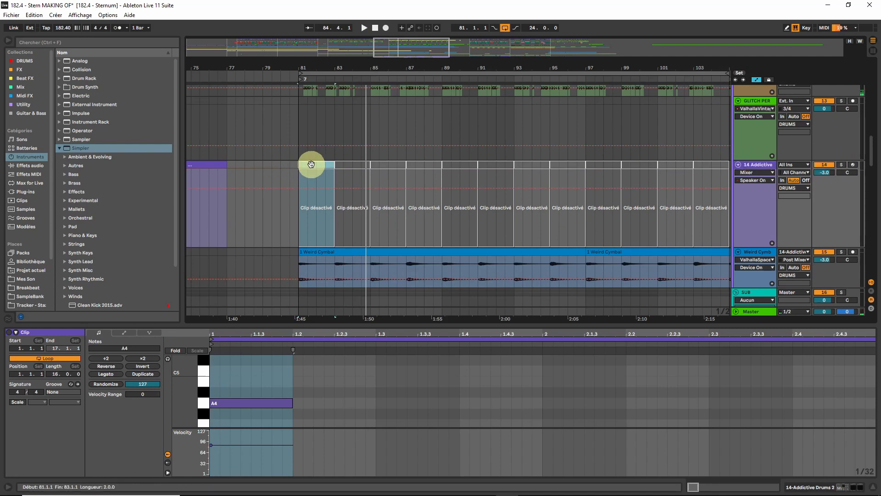
pyautogui.press('space')
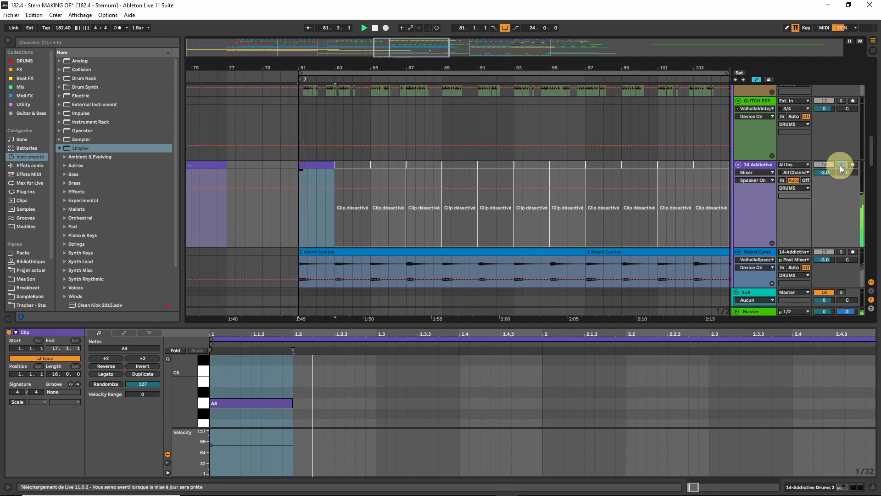
# Step: Switch the solo from the 14 Addictive Drums track to Weird Cymbal and audition it from bar 81
pyautogui.click(841, 166)
pyautogui.click(841, 252)
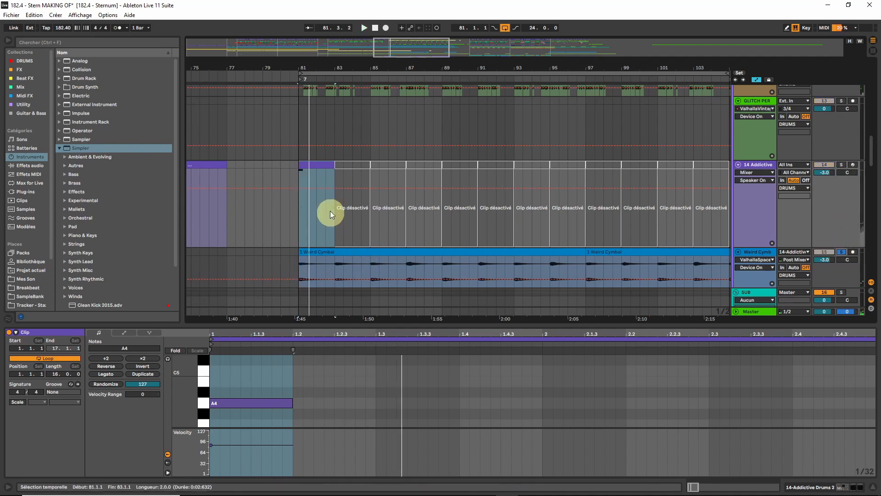
pyautogui.press('space')
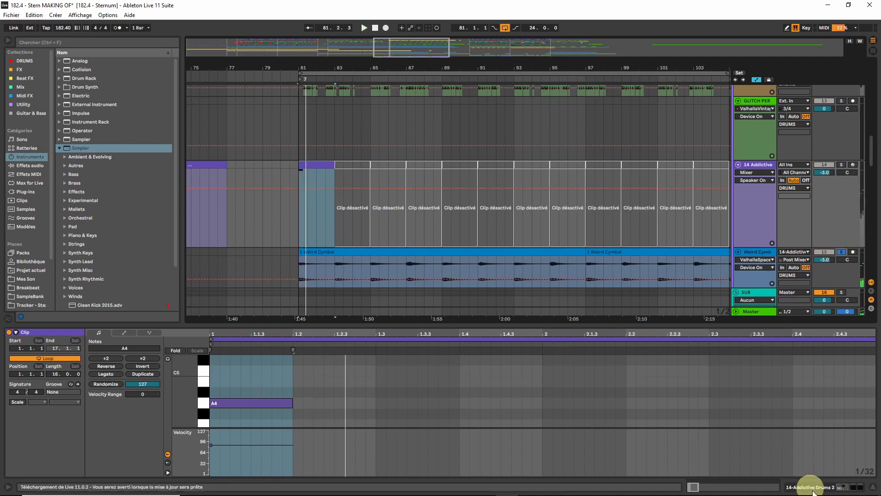
# Step: Enable ValhallaSpaceModulator on the Weird Cymbal track, audition it, and open its window clear of the clips
pyautogui.click(843, 487)
pyautogui.click(754, 251)
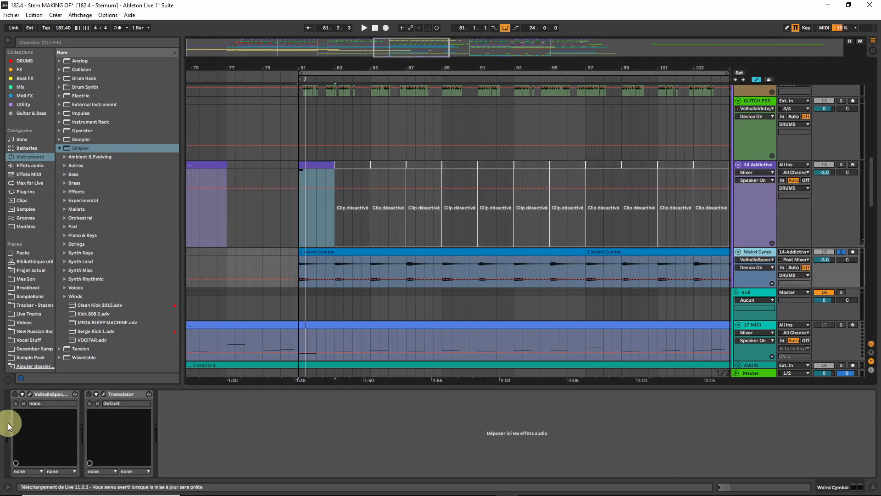
pyautogui.click(15, 393)
pyautogui.press('space')
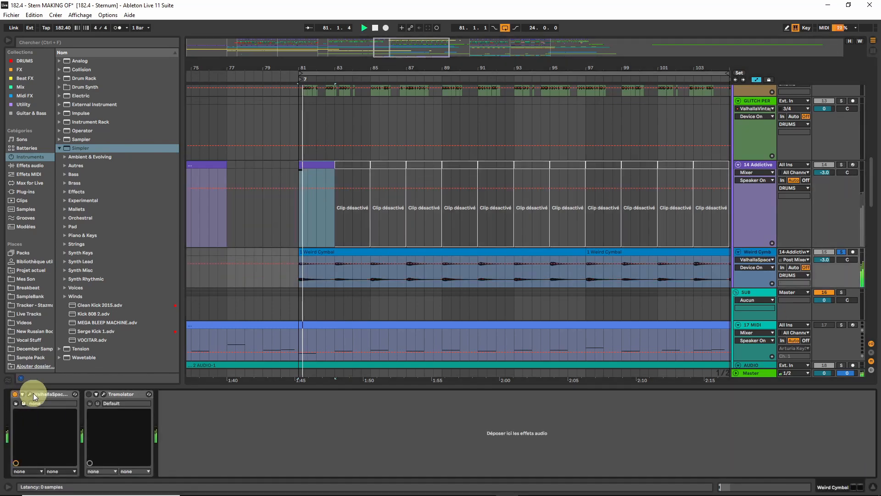
pyautogui.click(31, 394)
pyautogui.press('space')
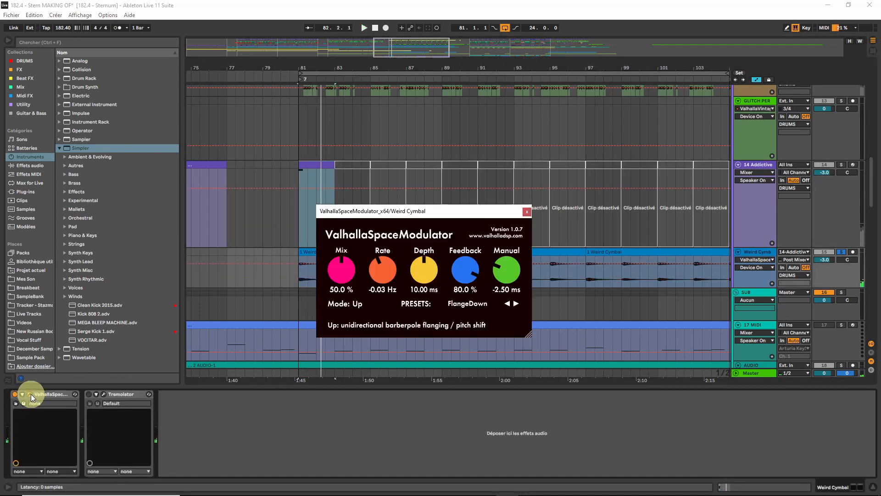
pyautogui.moveTo(369, 211); pyautogui.dragTo(571, 315)
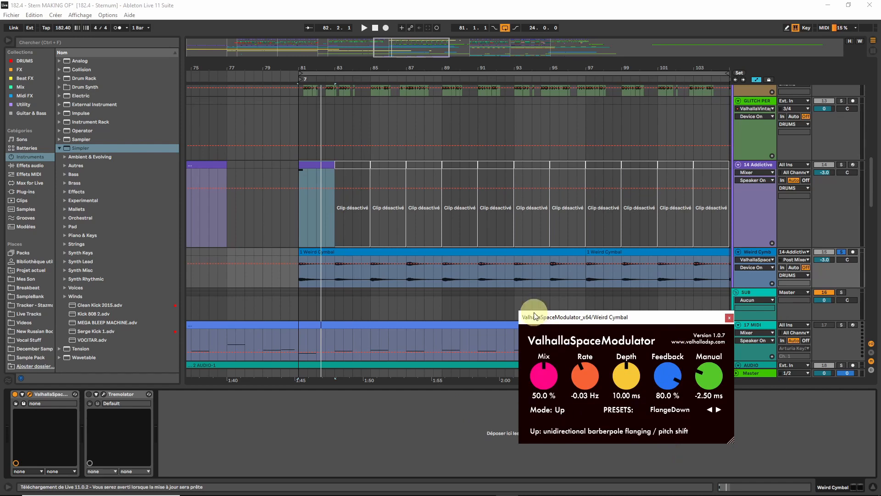
# Step: Enable Tremolator on Weird Cymbal during playback, inspect its settings, and close both plug-in windows
pyautogui.press('space')
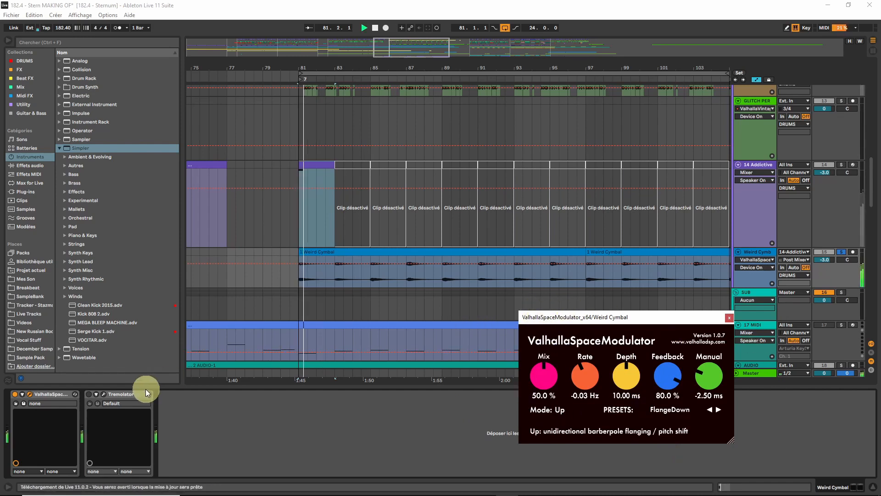
pyautogui.click(88, 395)
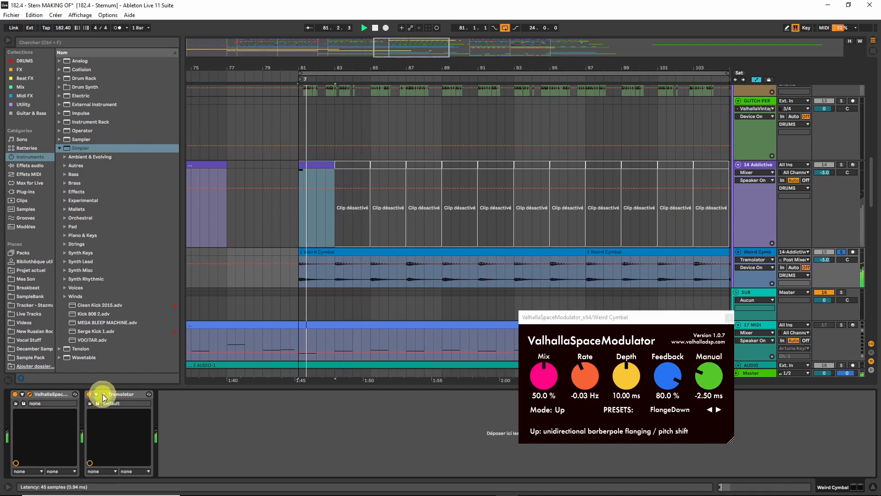
pyautogui.click(103, 394)
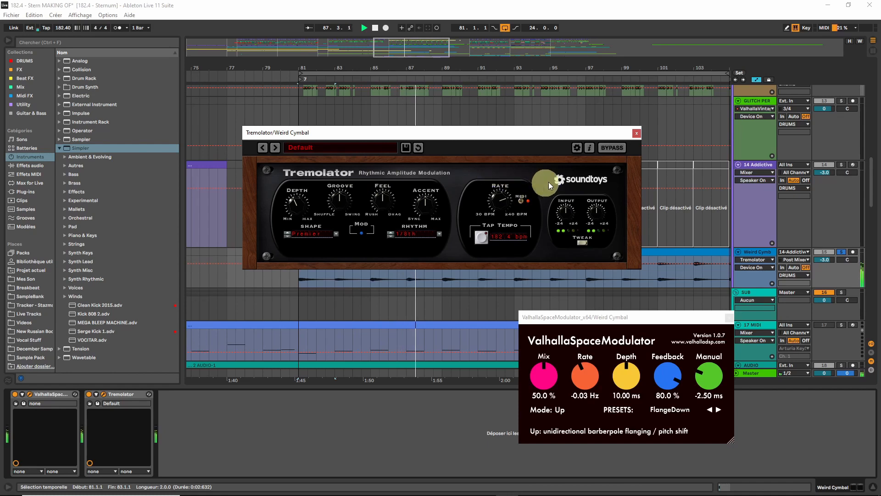
pyautogui.click(638, 134)
pyautogui.click(729, 317)
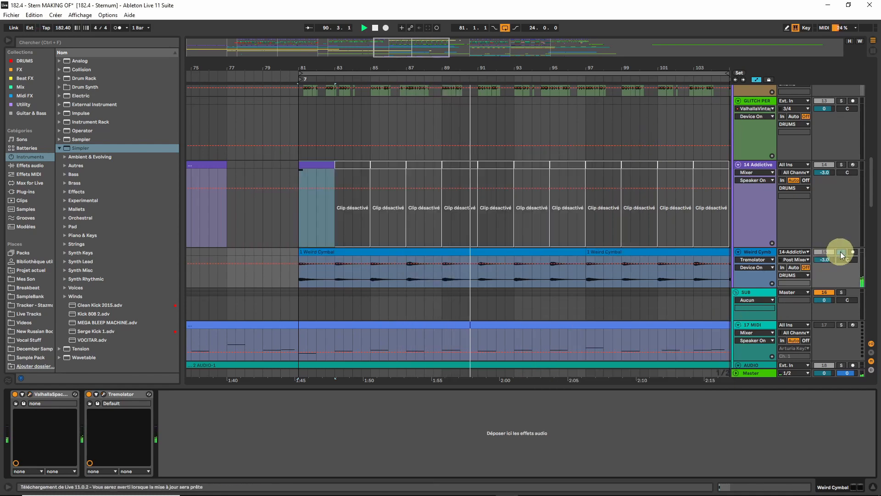
# Step: Unsolo the Weird Cymbal track and return to the break and glitch percussion tracks
pyautogui.click(840, 252)
pyautogui.moveTo(401, 47); pyautogui.dragTo(400, 46)
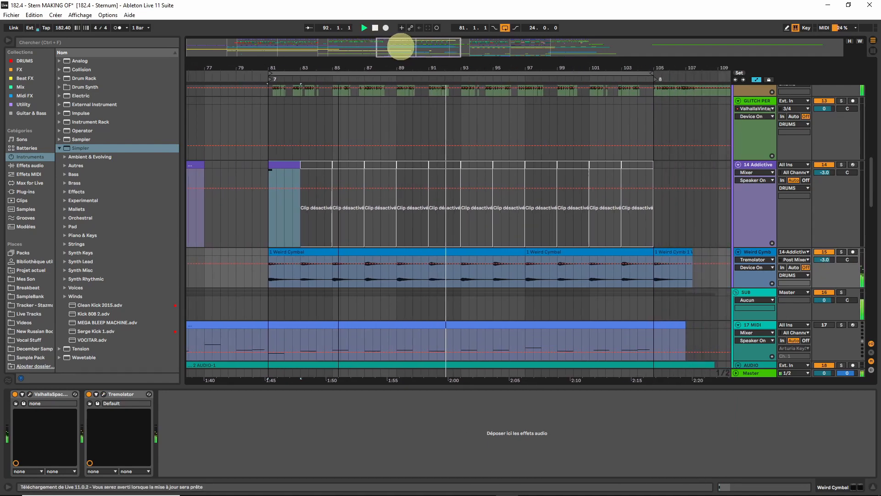
pyautogui.scroll(5, 718, 131)
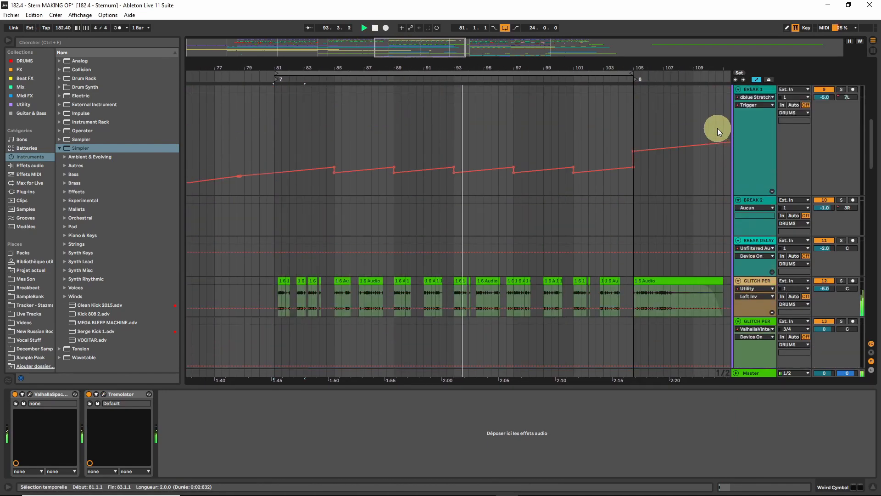
# Step: Solo the DRUMS group and look over its kick, snare and percussion tracks during playback of section 7
pyautogui.scroll(10, 718, 126)
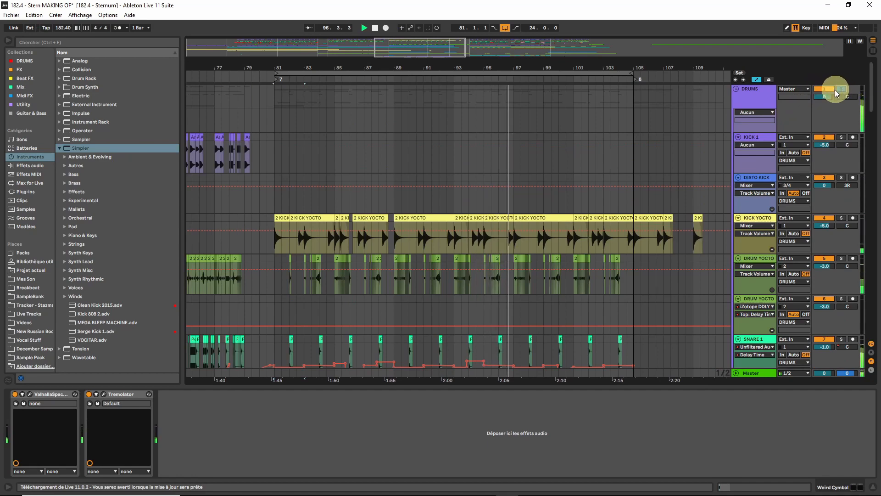
pyautogui.moveTo(415, 49); pyautogui.dragTo(417, 69)
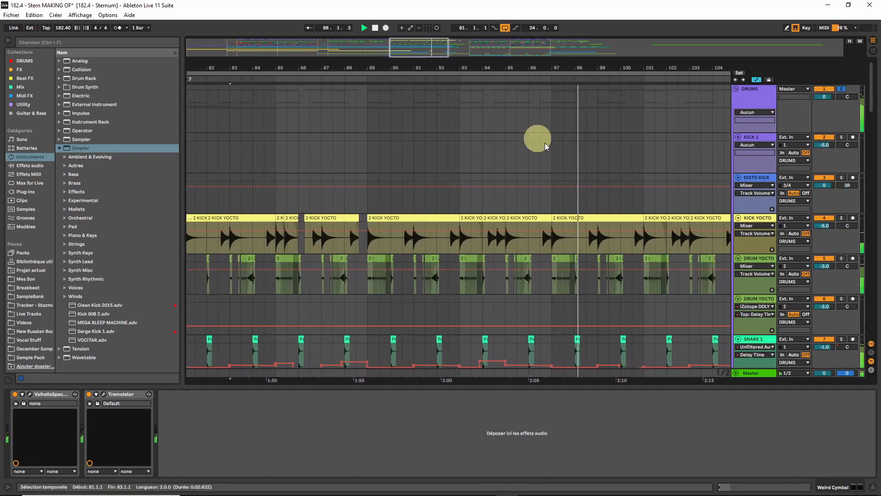
pyautogui.scroll(-15, 440, 158)
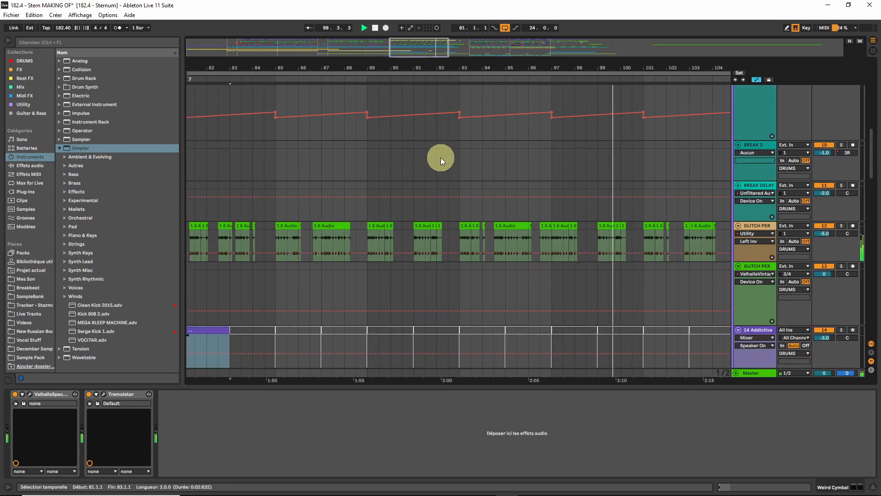
# Step: Solo the GLITCH PERC 2 track, audition it from bar 81, and inspect the waveforms of its first two clips
pyautogui.moveTo(409, 43); pyautogui.dragTo(403, 44)
pyautogui.click(382, 235)
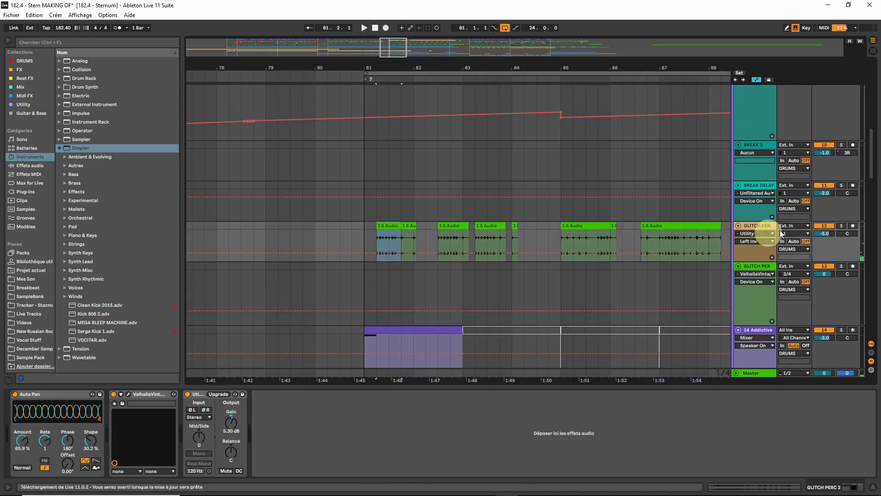
pyautogui.press('space')
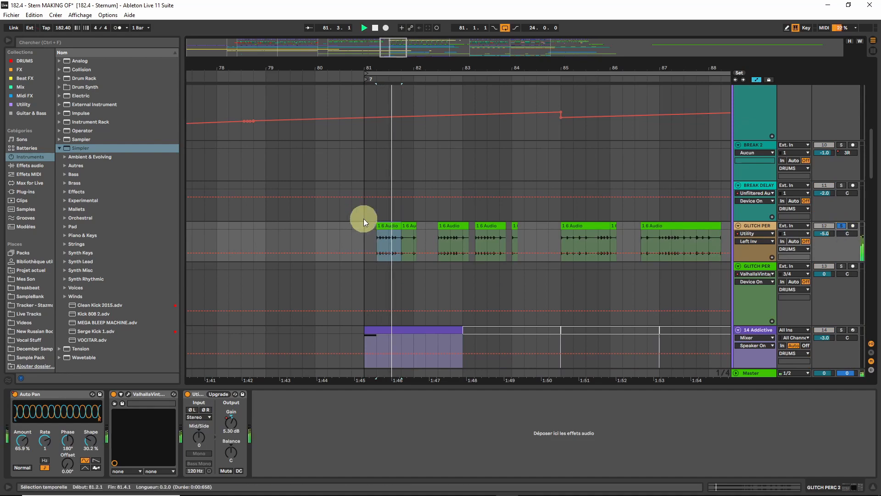
pyautogui.doubleClick(389, 227)
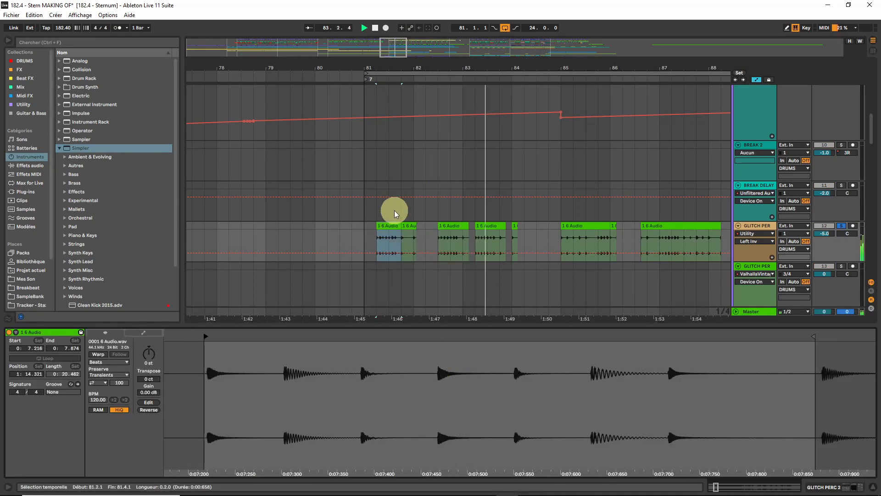
pyautogui.click(405, 229)
pyautogui.scroll(-4, 352, 363)
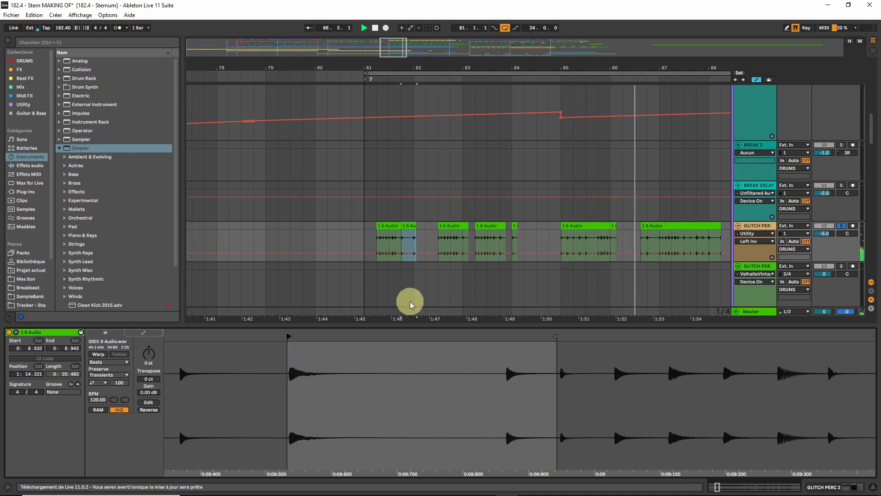
# Step: Show the ValhallaVintageVerb Decay automation on the GLITCH PERC 2 track across bars 81 to 93
pyautogui.click(752, 234)
pyautogui.click(752, 254)
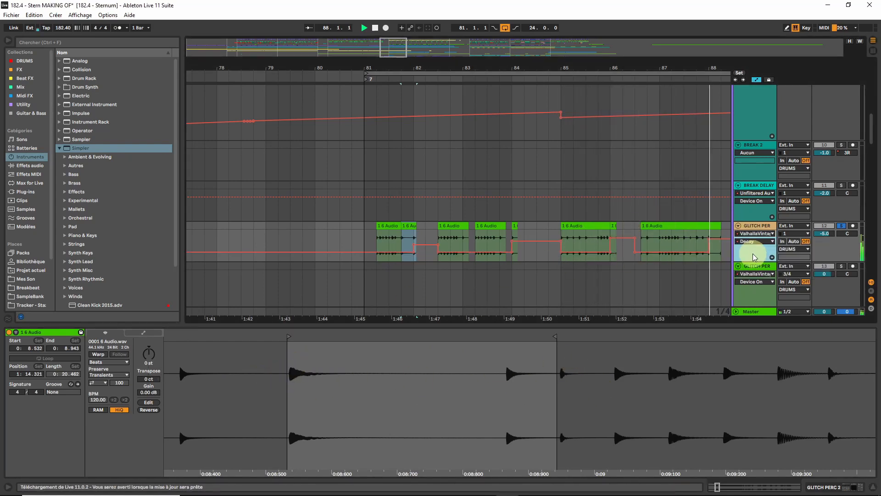
pyautogui.moveTo(397, 49); pyautogui.dragTo(391, 52)
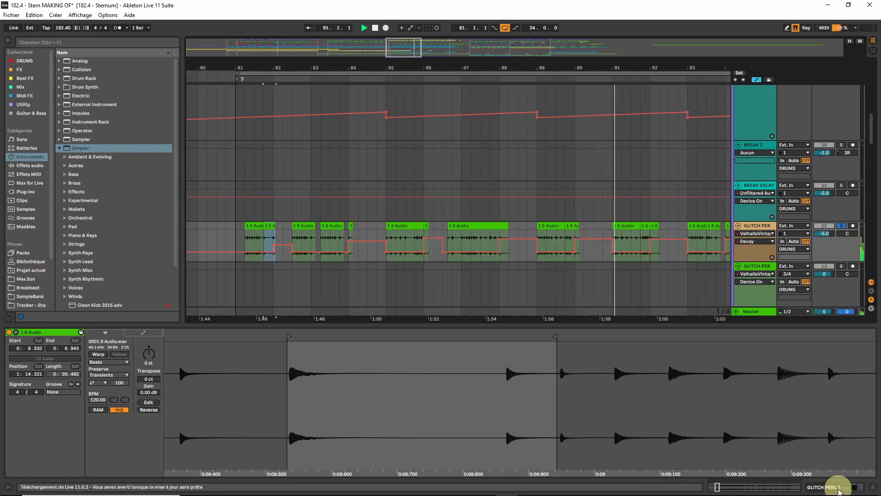
# Step: Open ValhallaVintageVerb from the GLITCH PERC 2 effects chain, examine its automated Mix and Decay during playback, and close it
pyautogui.click(873, 487)
pyautogui.click(129, 394)
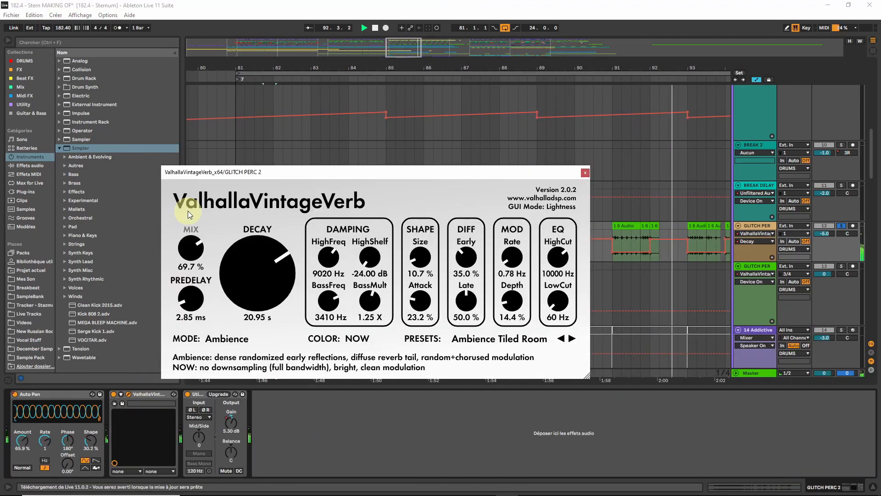
pyautogui.moveTo(271, 267); pyautogui.dragTo(256, 302)
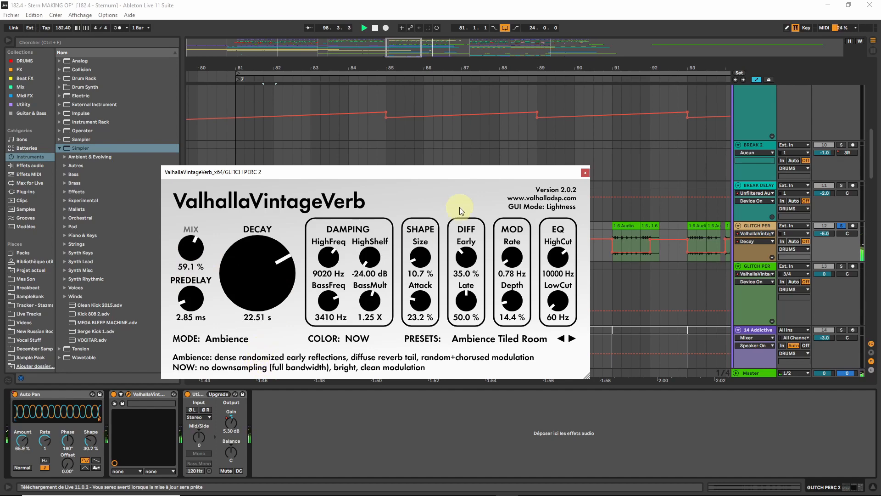
pyautogui.click(585, 173)
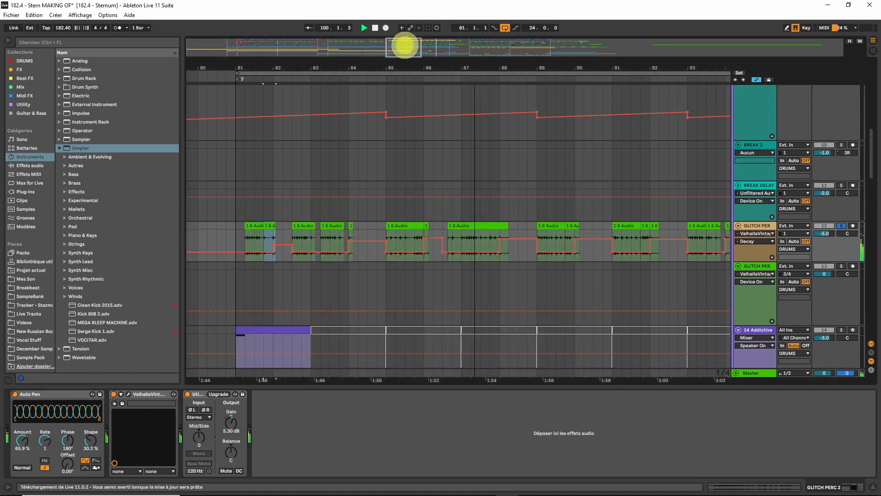
# Step: Follow the Decay automation up to bar 105, unsolo the GLITCH PERC 2 track, and return to the top of the drum group
pyautogui.moveTo(403, 43); pyautogui.dragTo(437, 63)
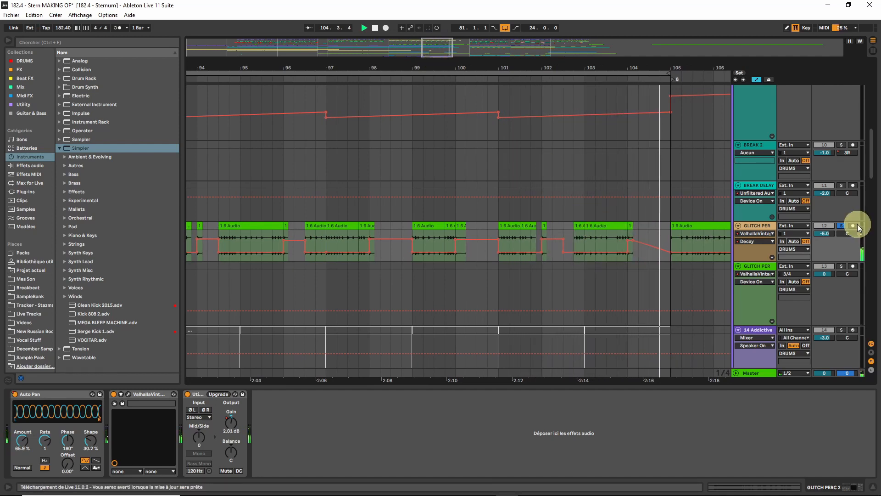
pyautogui.click(842, 226)
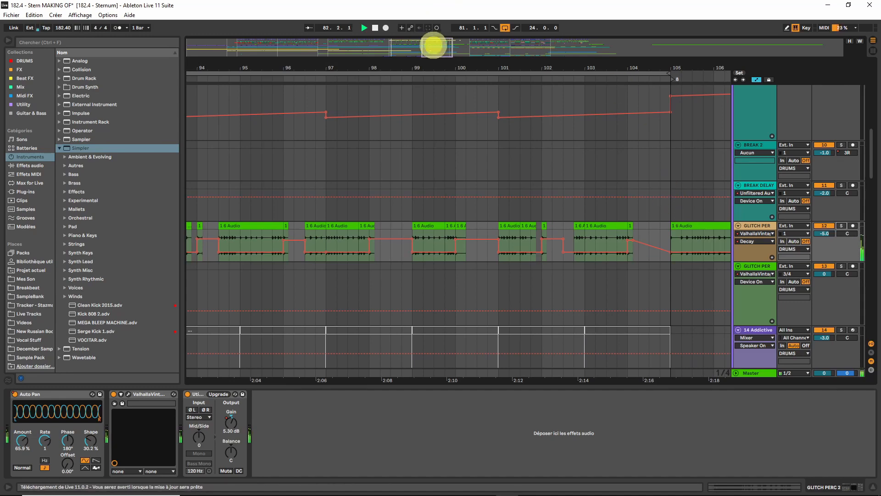
pyautogui.moveTo(433, 43); pyautogui.dragTo(435, 38)
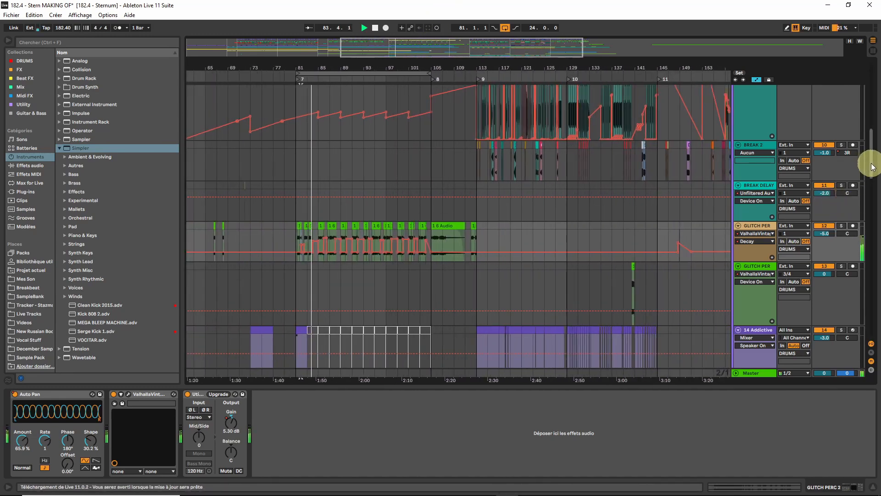
pyautogui.moveTo(872, 163); pyautogui.dragTo(874, 95)
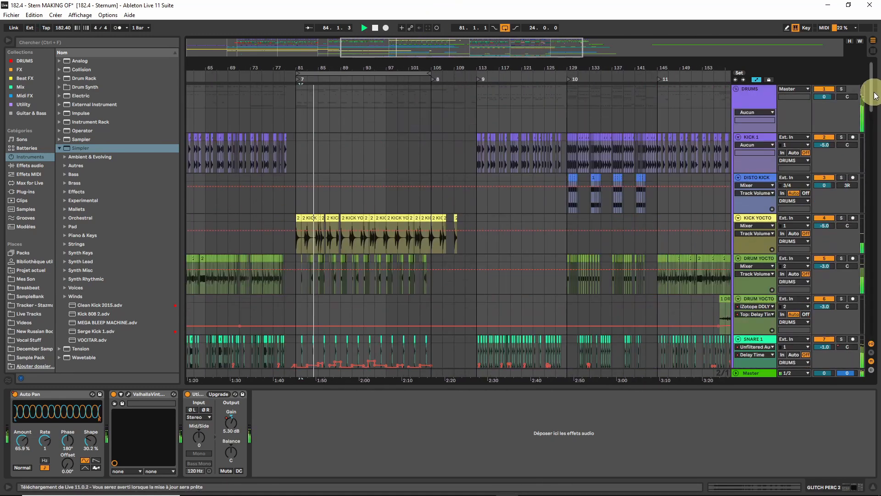
# Step: Select bars 105 to 113 on the DRUMS group, solo the group, and play that section
pyautogui.click(433, 113)
pyautogui.moveTo(434, 114); pyautogui.dragTo(478, 112)
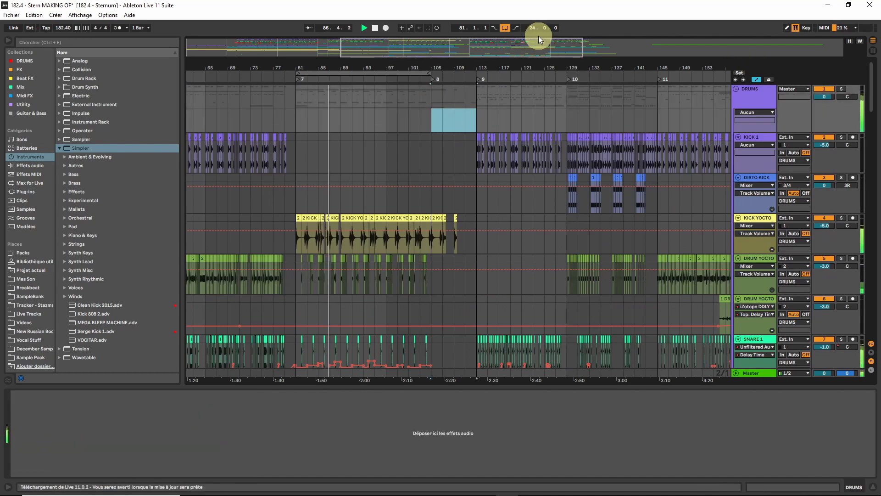
pyautogui.click(452, 106)
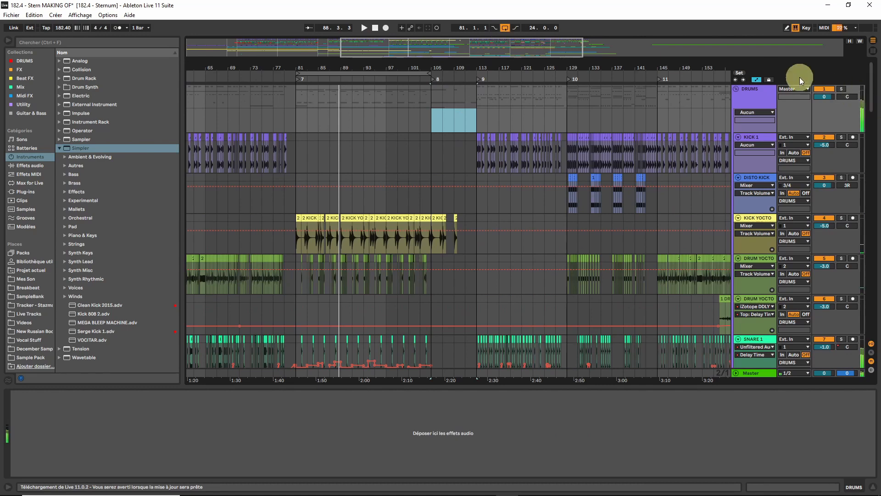
pyautogui.click(843, 89)
pyautogui.press('space')
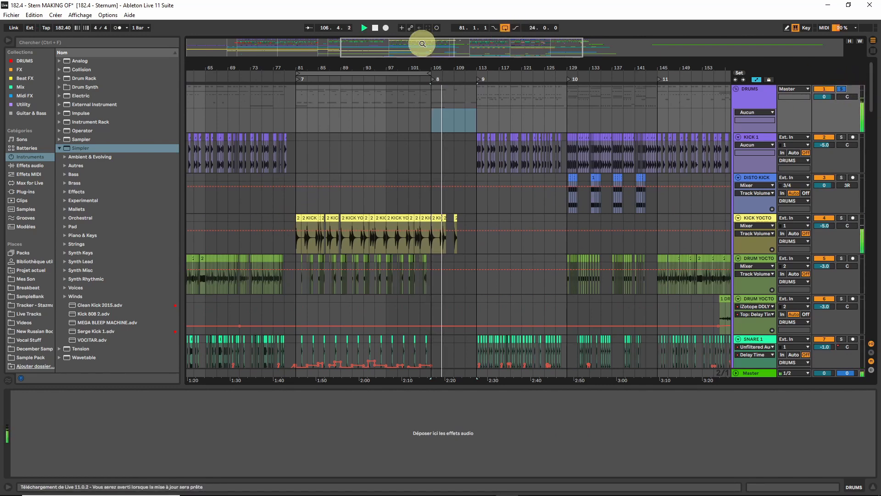
pyautogui.moveTo(419, 39); pyautogui.dragTo(411, 156)
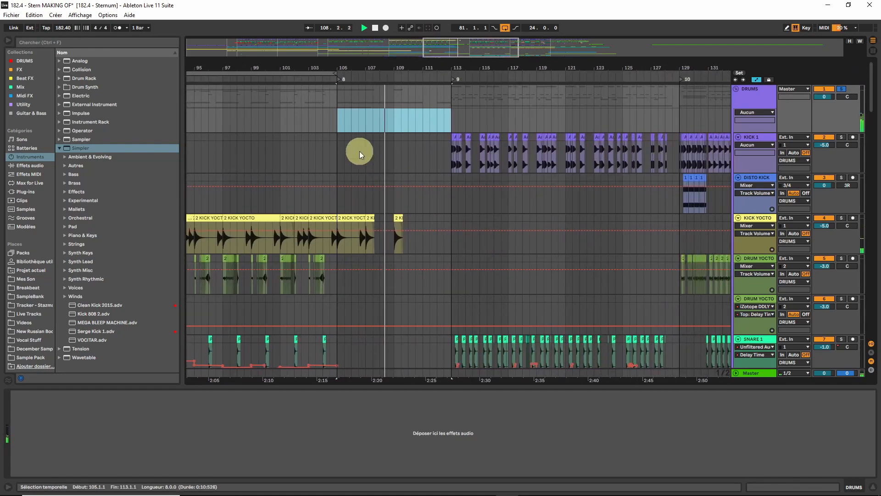
# Step: Turn off loop playback and view the drum tracks as playback continues into section 9
pyautogui.scroll(-10, 360, 151)
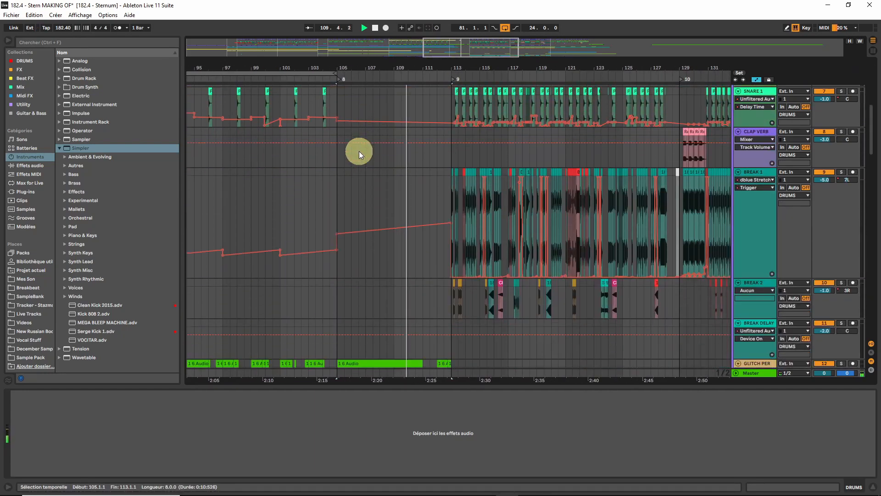
pyautogui.scroll(5, 359, 151)
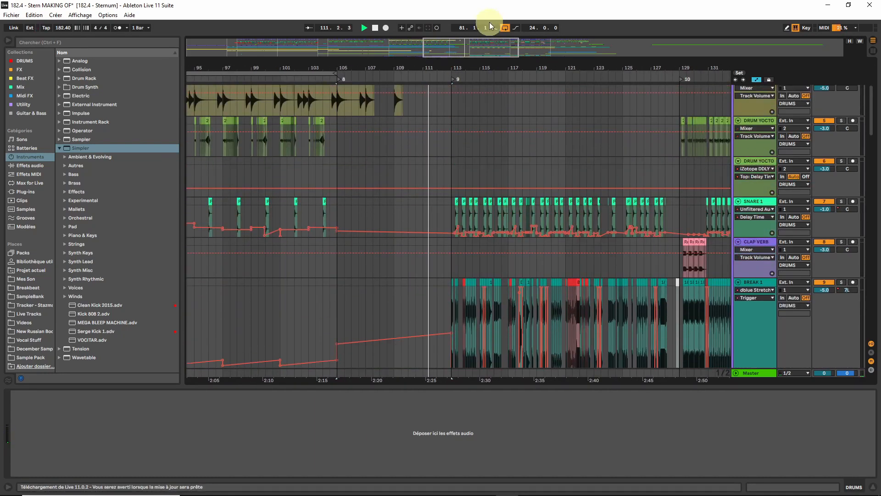
pyautogui.click(505, 27)
pyautogui.scroll(3, 477, 122)
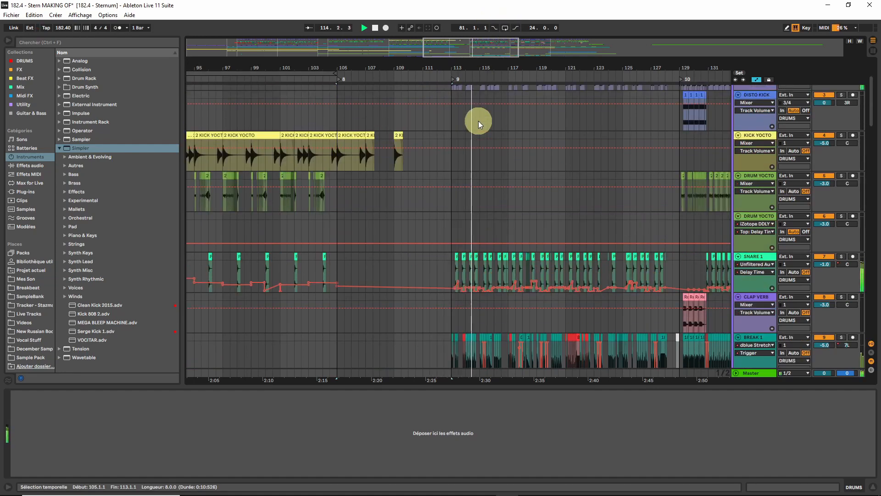
pyautogui.scroll(-3, 450, 120)
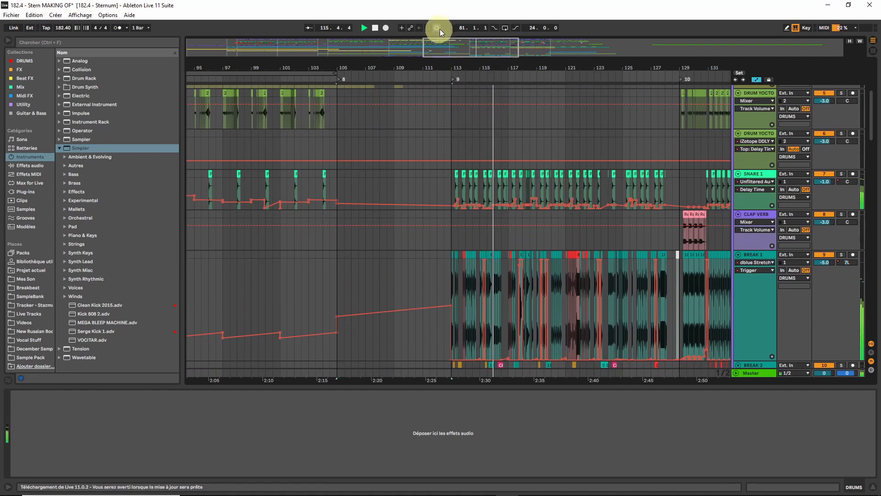
# Step: Set the start point to bar 113 on BREAK 1, examine the remaining drum tracks through section 9, and stop playback
pyautogui.moveTo(454, 47)
pyautogui.mouseDown()
pyautogui.moveTo(484, 53)
pyautogui.moveTo(453, 54)
pyautogui.moveTo(480, 46)
pyautogui.moveTo(458, 43)
pyautogui.mouseUp()
pyautogui.scroll(-2, 452, 133)
pyautogui.scroll(-3, 452, 132)
pyautogui.click(336, 148)
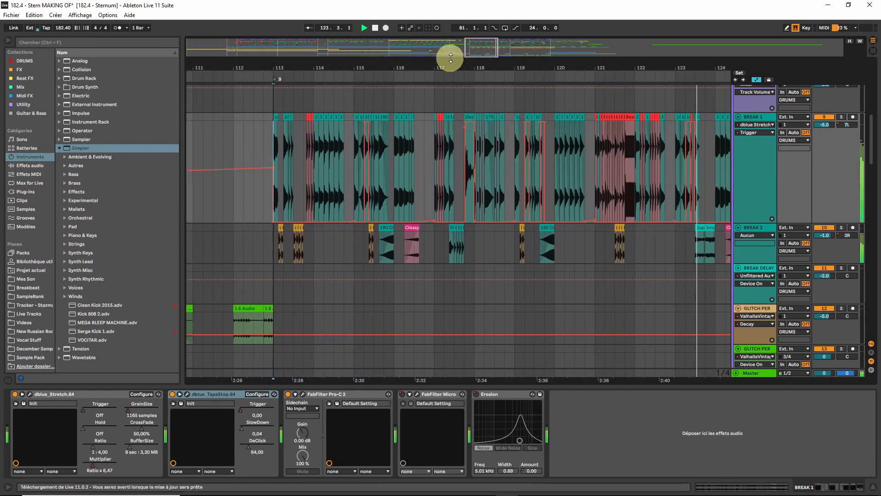
pyautogui.moveTo(475, 46); pyautogui.dragTo(487, 29)
pyautogui.scroll(-3, 462, 180)
pyautogui.scroll(-1, 461, 166)
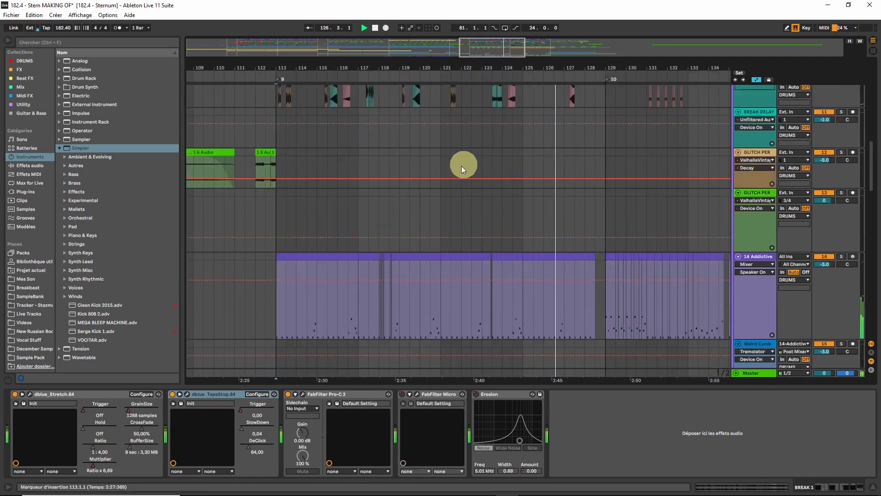
pyautogui.scroll(-1, 461, 166)
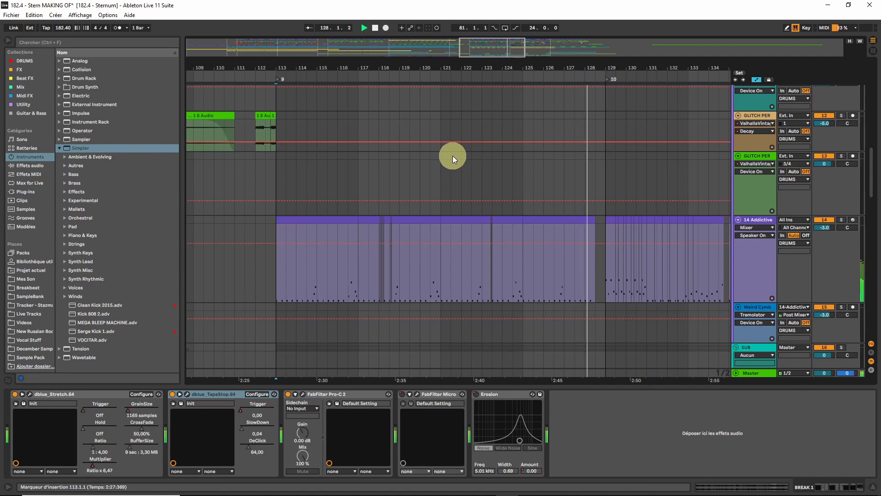
pyautogui.press('space')
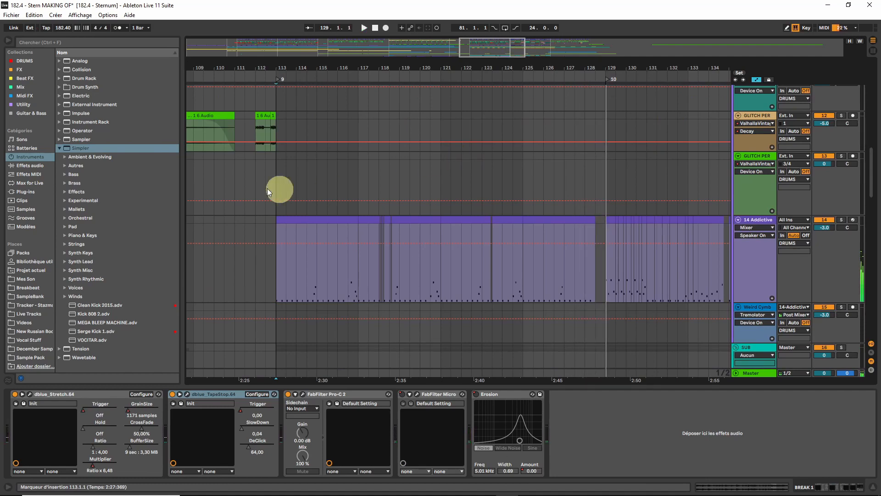
# Step: Solo the BREAK 1 and BREAK 2 tracks together and audition them from bar 113
pyautogui.scroll(2, 496, 191)
pyautogui.click(274, 213)
pyautogui.scroll(10, 274, 213)
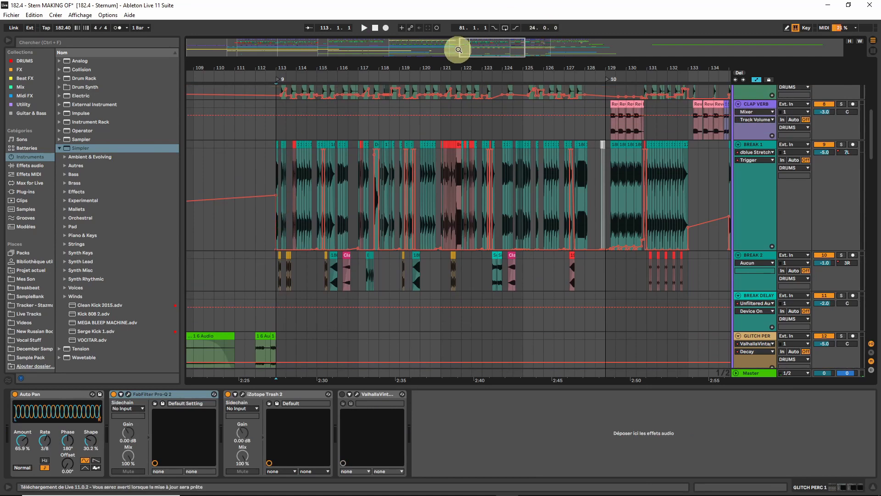
pyautogui.moveTo(458, 43); pyautogui.dragTo(462, 52)
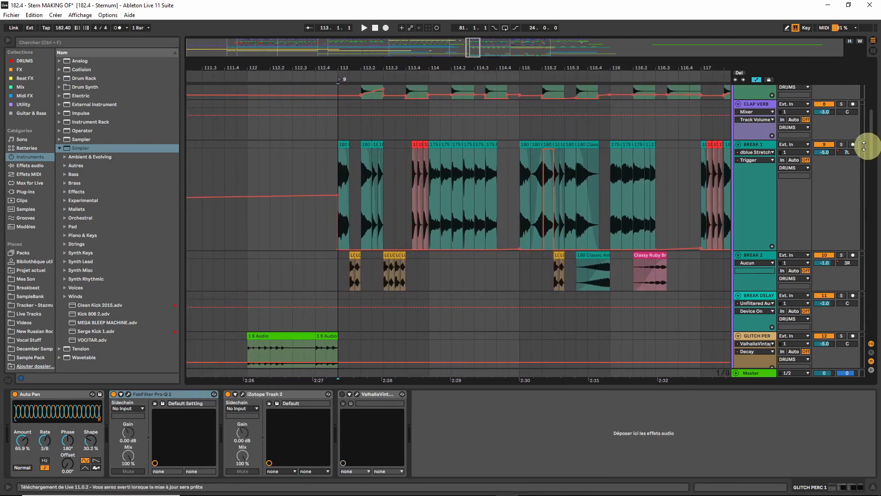
pyautogui.click(841, 144)
pyautogui.click(840, 255)
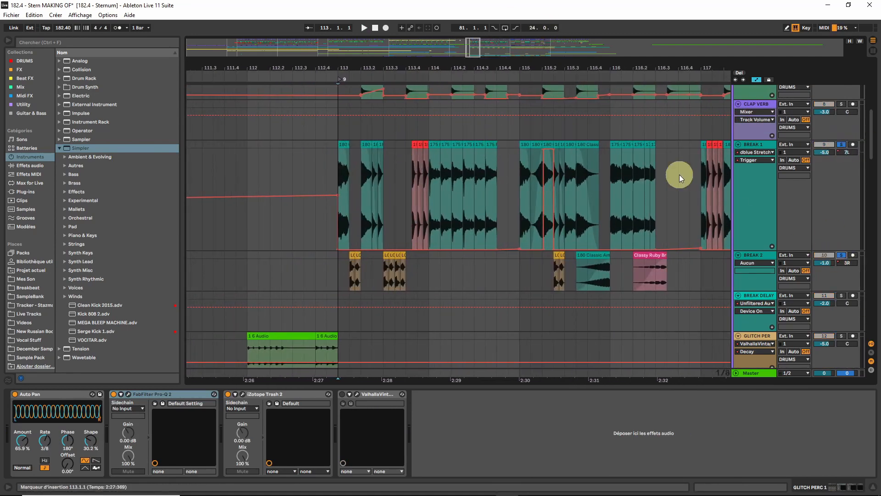
pyautogui.press('space')
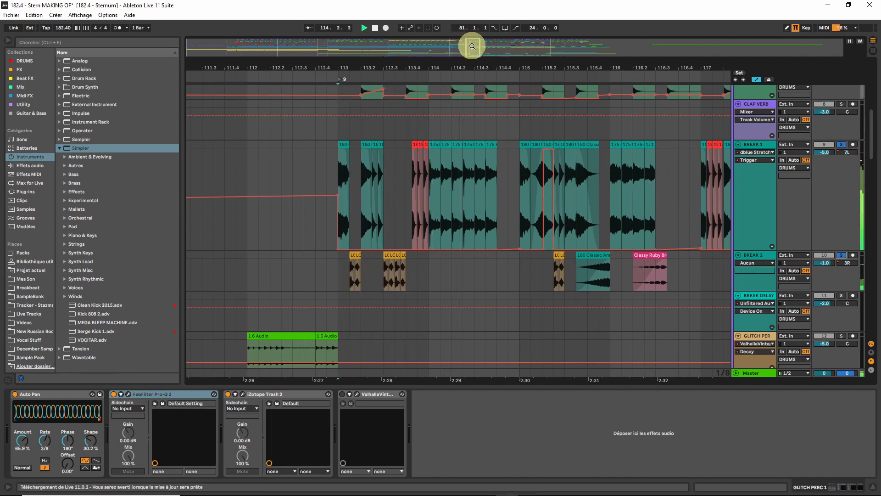
# Step: Follow the breaks to bar 120, stop playback, and open the first 175 Gritty Amen clip there on BREAK 1
pyautogui.moveTo(419, 44); pyautogui.dragTo(481, 46)
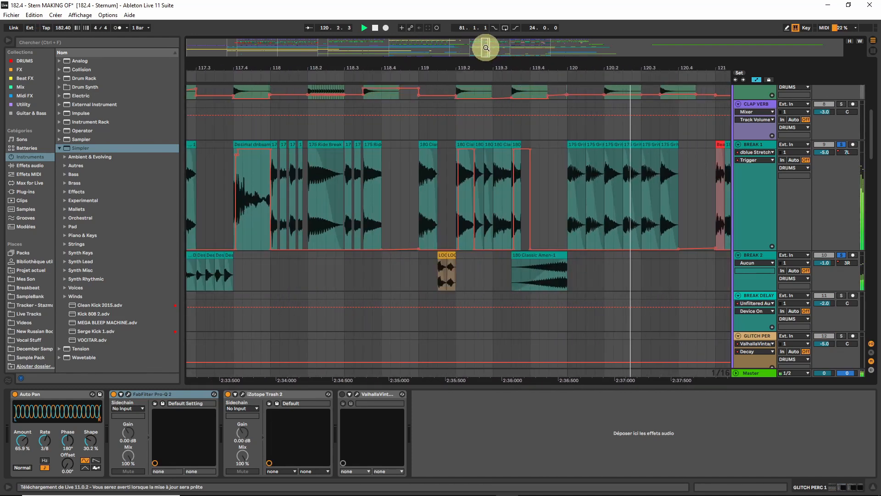
pyautogui.press('space')
pyautogui.click(323, 151)
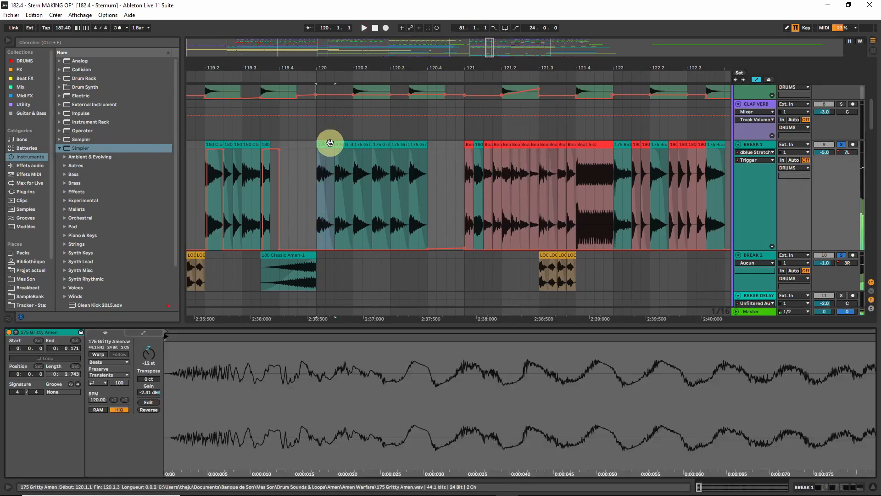
pyautogui.click(294, 137)
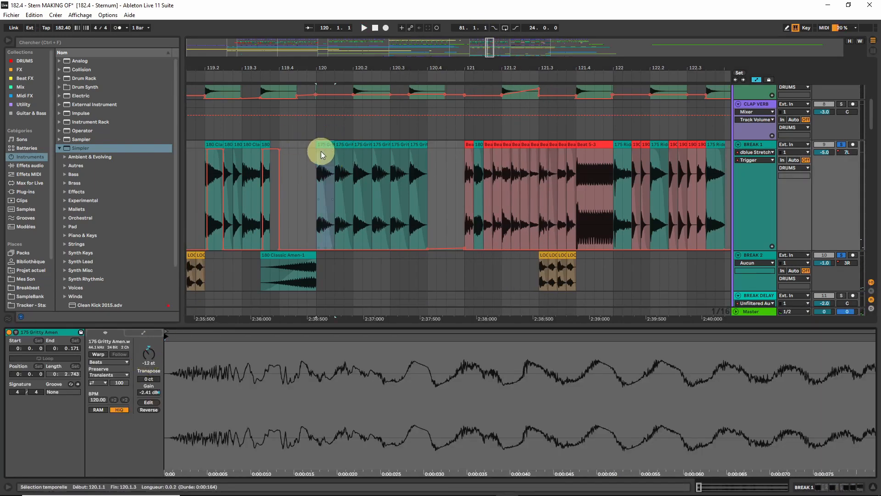
# Step: Hide the automation view and play the breaks from the red Beat S clip at bar 121 to about bar 123
pyautogui.press('a')
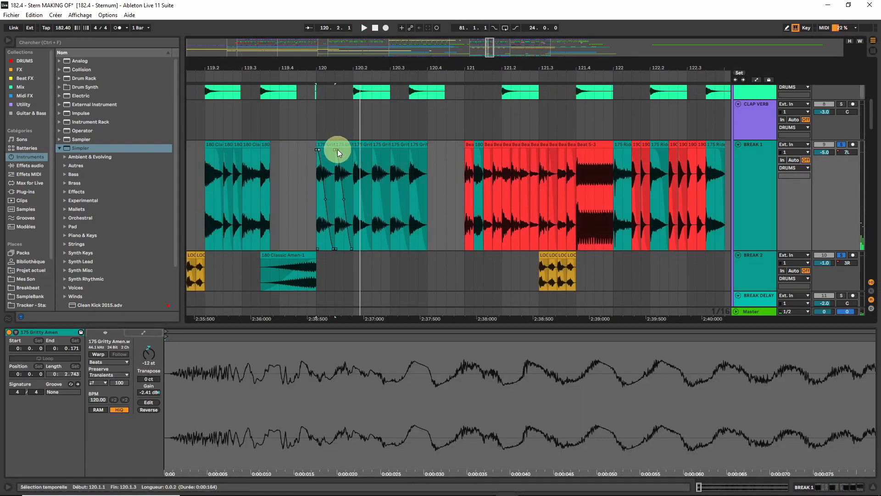
pyautogui.click(466, 143)
pyautogui.press('space')
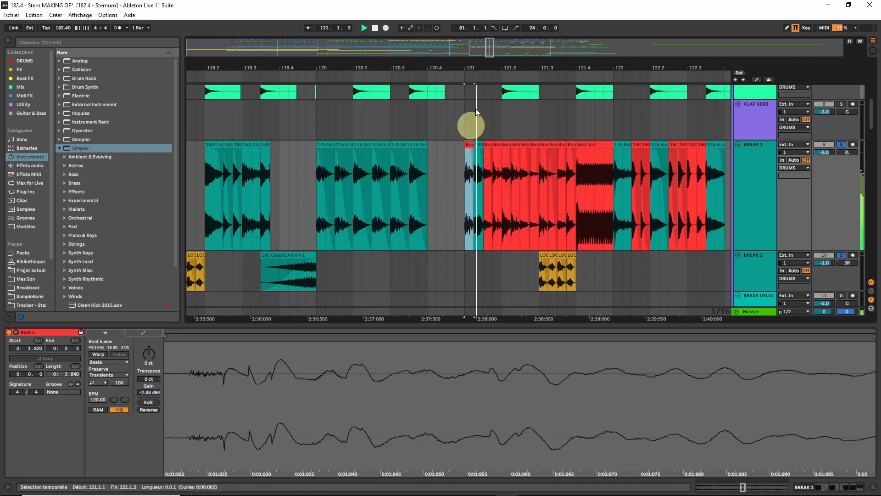
pyautogui.moveTo(492, 51)
pyautogui.mouseDown()
pyautogui.moveTo(500, 48)
pyautogui.moveTo(491, 49)
pyautogui.mouseUp()
pyautogui.press('space')
# Step: Open the Super Delay Stretched Amen clip at 123.3 on BREAK 2 and copy it to the empty area at bar 171
pyautogui.click(497, 257)
pyautogui.moveTo(436, 370); pyautogui.dragTo(183, 366)
pyautogui.click(503, 255)
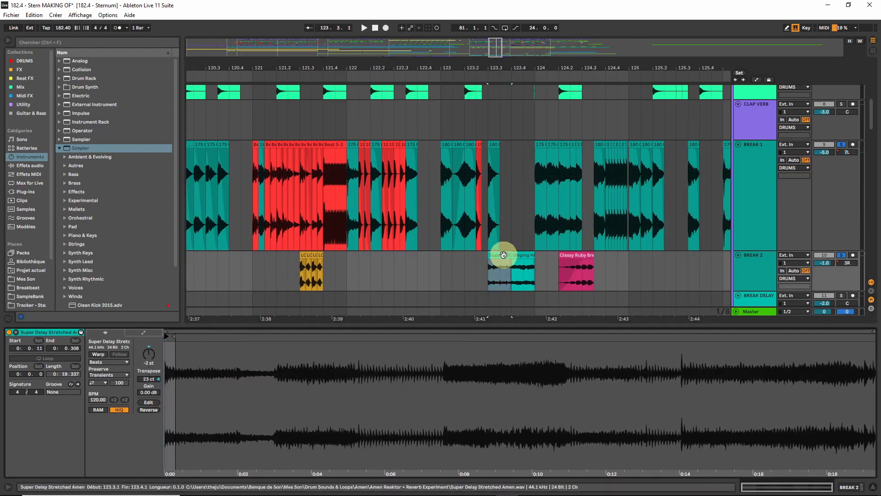
pyautogui.hotkey('ctrl', 'c')
pyautogui.press('x')
pyautogui.click(668, 268)
pyautogui.hotkey('ctrl', 'v')
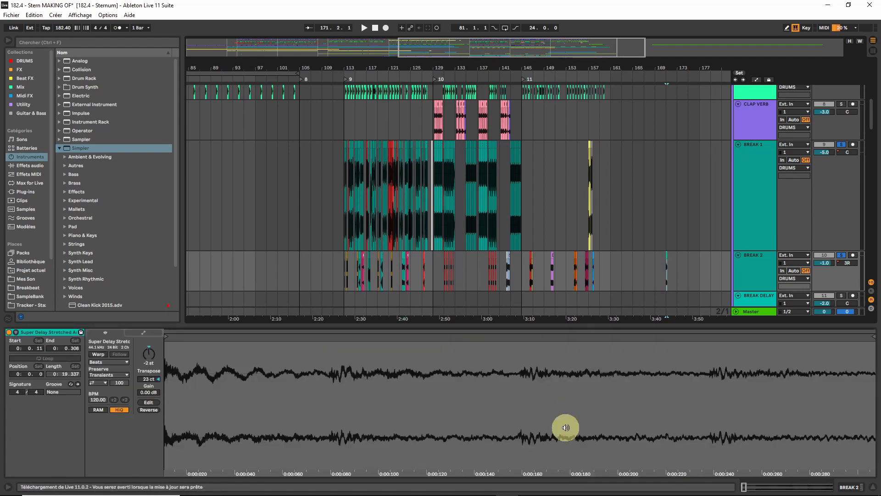
# Step: Audition the copied clip and extend its end to 19.337, the full length of the sample
pyautogui.press('space')
pyautogui.moveTo(561, 370); pyautogui.dragTo(183, 377)
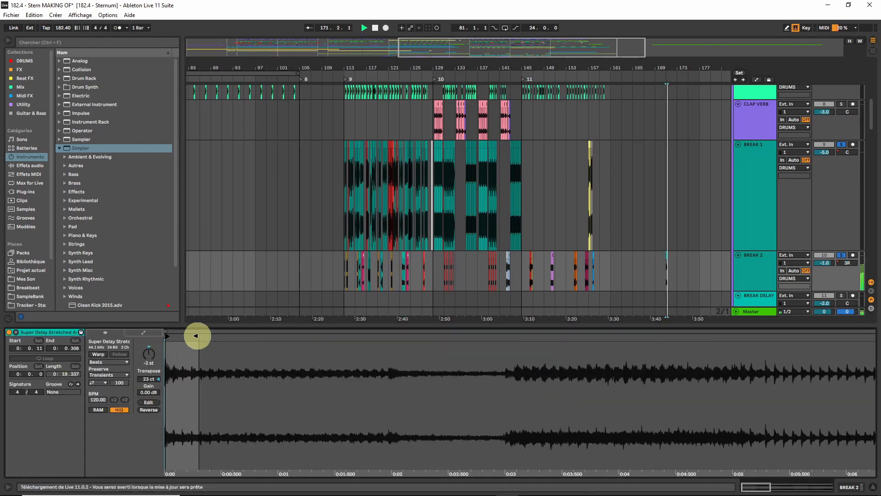
pyautogui.moveTo(197, 336); pyautogui.dragTo(875, 337)
pyautogui.press('space')
pyautogui.moveTo(678, 367); pyautogui.dragTo(353, 378)
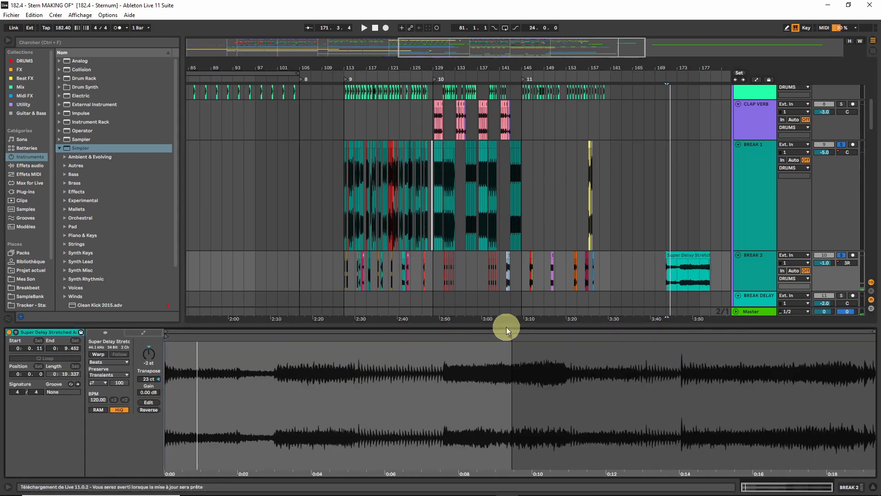
pyautogui.moveTo(506, 336); pyautogui.dragTo(874, 337)
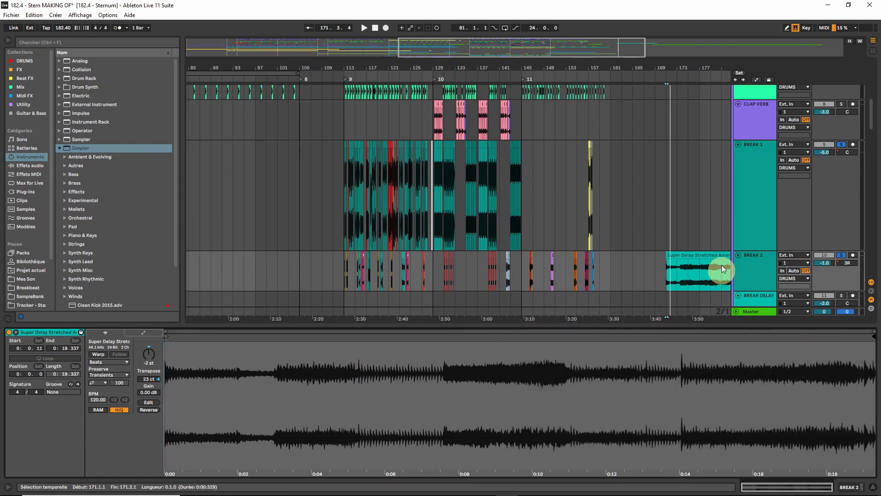
# Step: Play the extended Super Delay Stretched Amen copy, delete it, and return to section 9
pyautogui.click(712, 256)
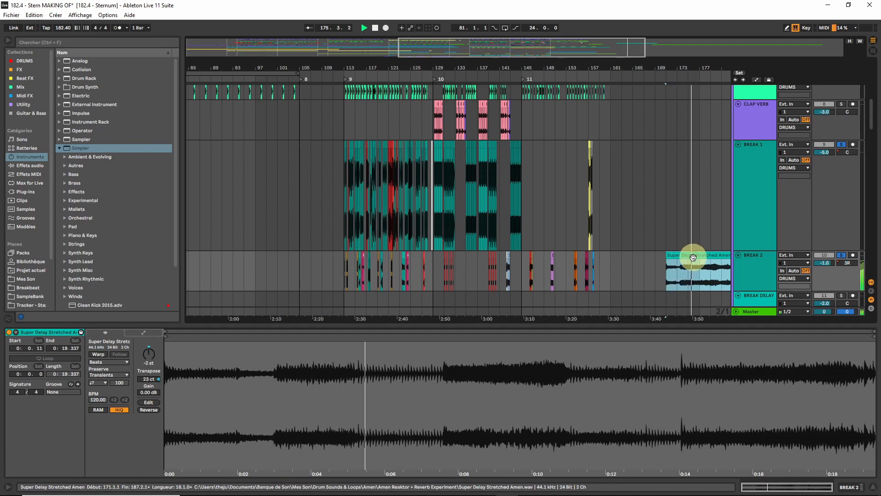
pyautogui.moveTo(619, 43); pyautogui.dragTo(617, 44)
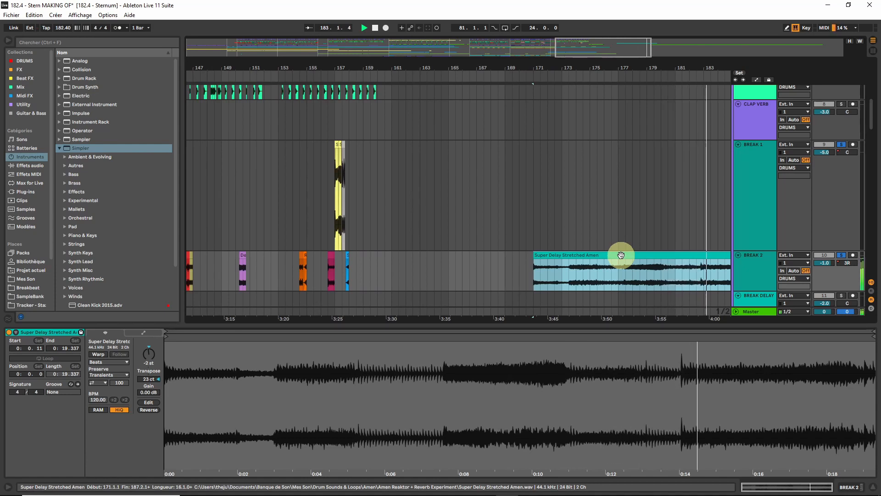
pyautogui.press('Delete')
pyautogui.moveTo(579, 51)
pyautogui.mouseDown()
pyautogui.moveTo(585, 40)
pyautogui.moveTo(578, 51)
pyautogui.mouseUp()
pyautogui.moveTo(578, 52); pyautogui.dragTo(476, 55)
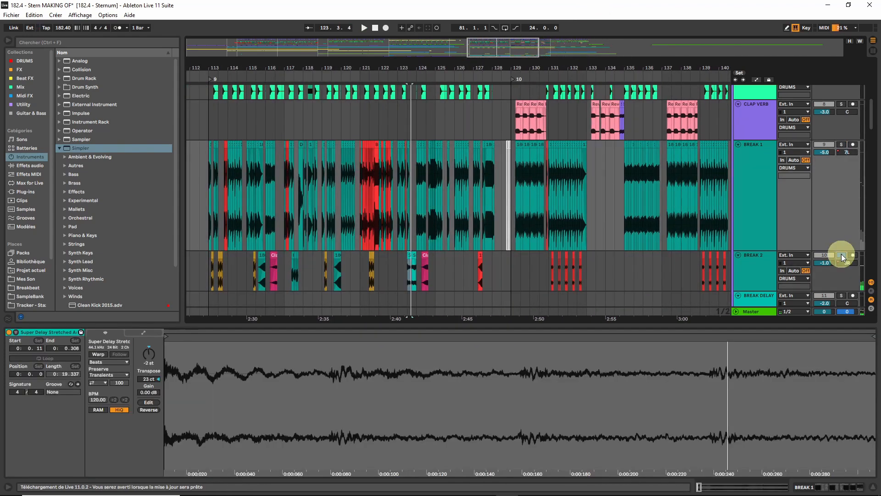
# Step: Open the Singing Hit clip at 123.4 on BREAK 2, examine its waveform, and audition it
pyautogui.click(412, 256)
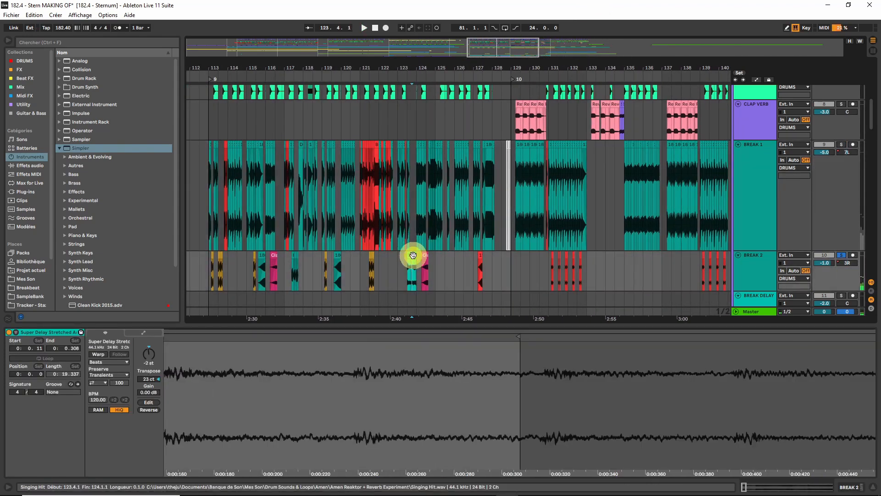
pyautogui.moveTo(404, 354); pyautogui.dragTo(400, 374)
pyautogui.press('space')
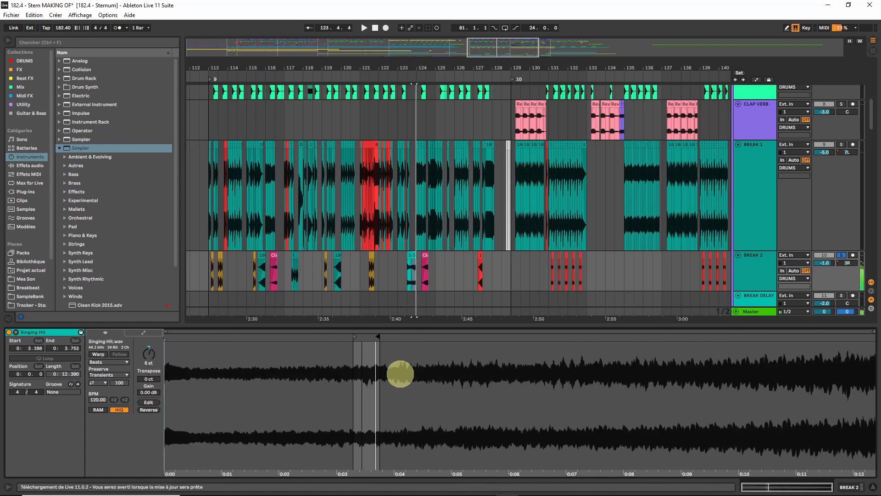
pyautogui.press('space')
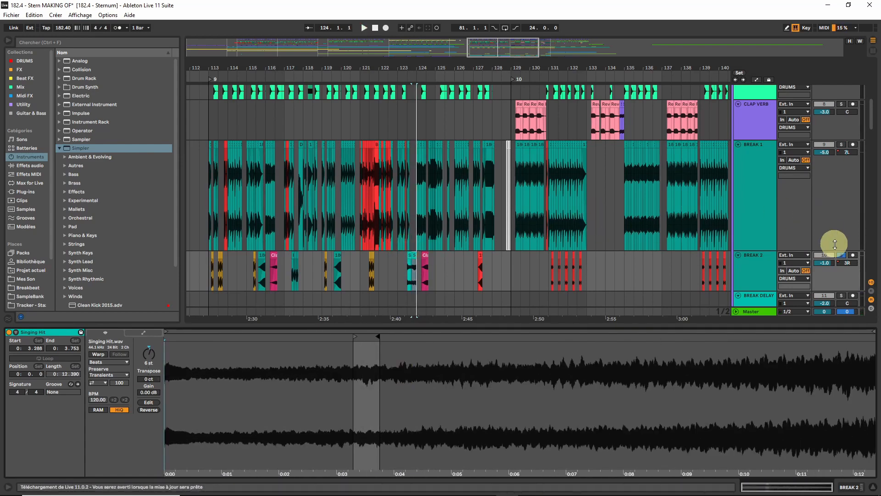
# Step: Play the arrangement without solos from 123.3 to bar 128, following the break clips
pyautogui.press('space')
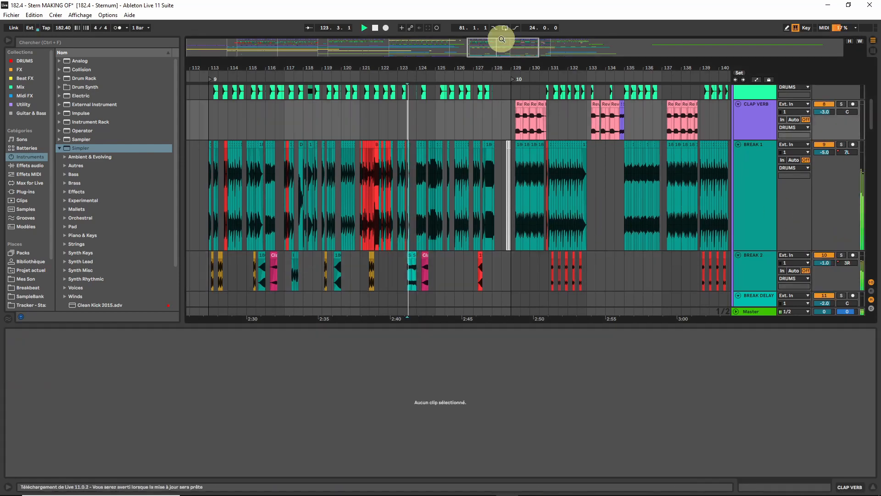
pyautogui.moveTo(486, 49); pyautogui.dragTo(498, 44)
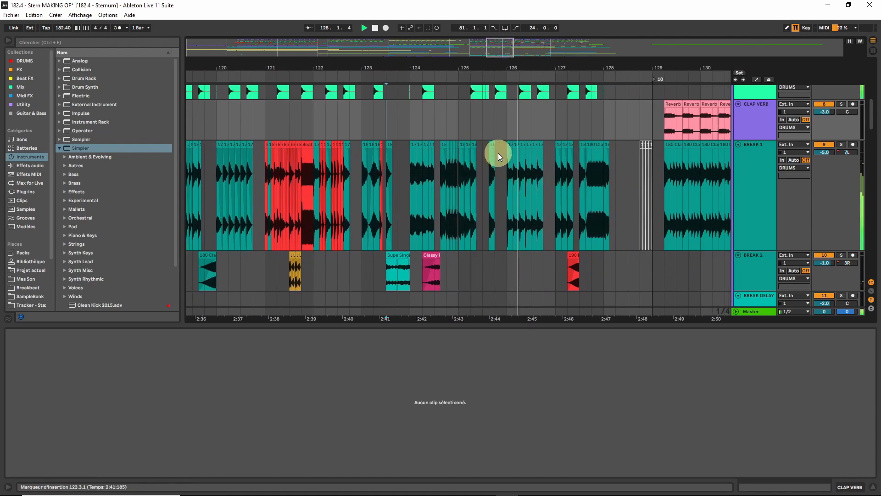
pyautogui.scroll(3, 498, 153)
pyautogui.moveTo(495, 47); pyautogui.dragTo(497, 48)
pyautogui.press('space')
# Step: Solo the DRUMS group and set the start point to bar 129, where section 10 begins
pyautogui.scroll(2, 536, 124)
pyautogui.scroll(3, 536, 124)
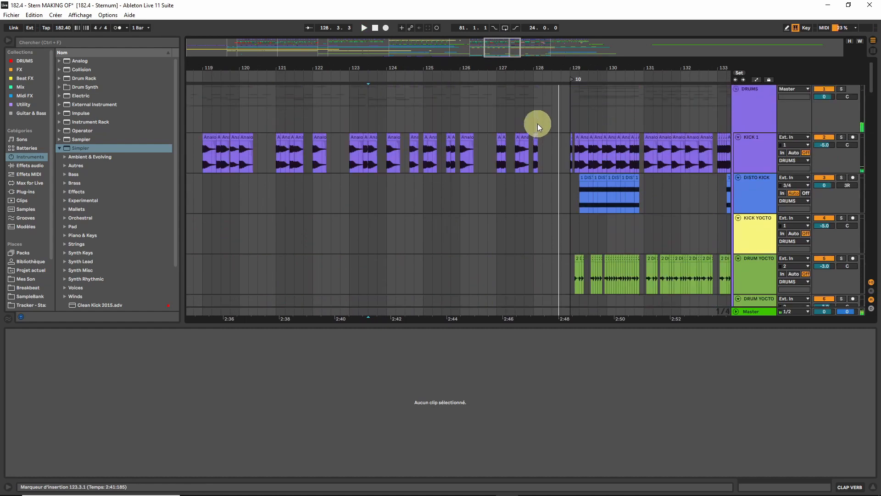
pyautogui.click(837, 89)
pyautogui.click(442, 122)
pyautogui.click(569, 108)
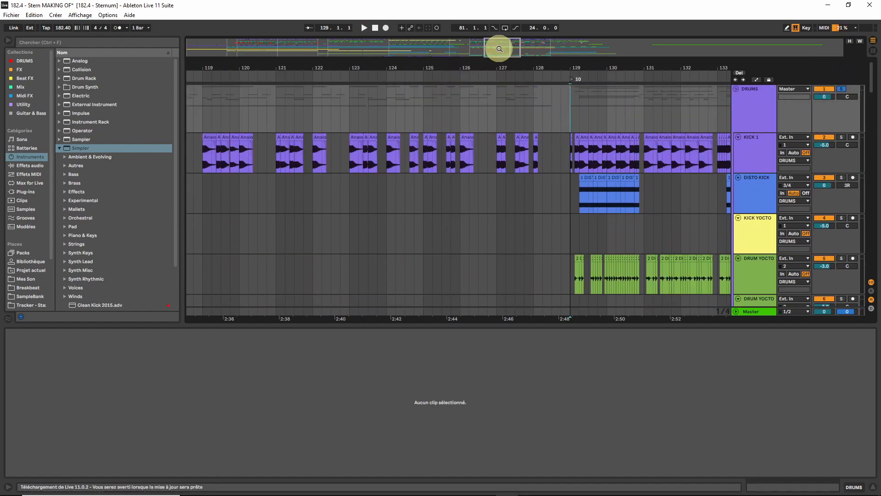
pyautogui.moveTo(497, 43); pyautogui.dragTo(510, 50)
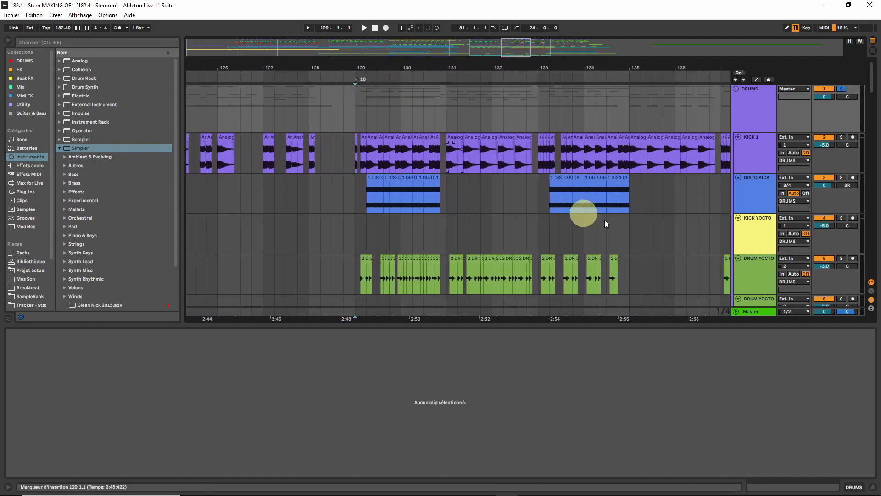
# Step: Select the DISTO KICK track and examine the other drum tracks while section 10 plays
pyautogui.click(754, 192)
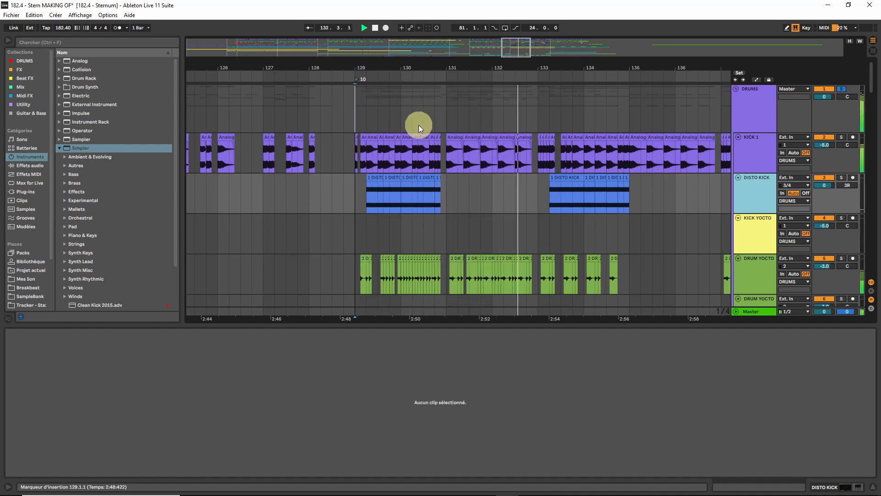
pyautogui.scroll(-10, 427, 164)
pyautogui.scroll(3, 428, 156)
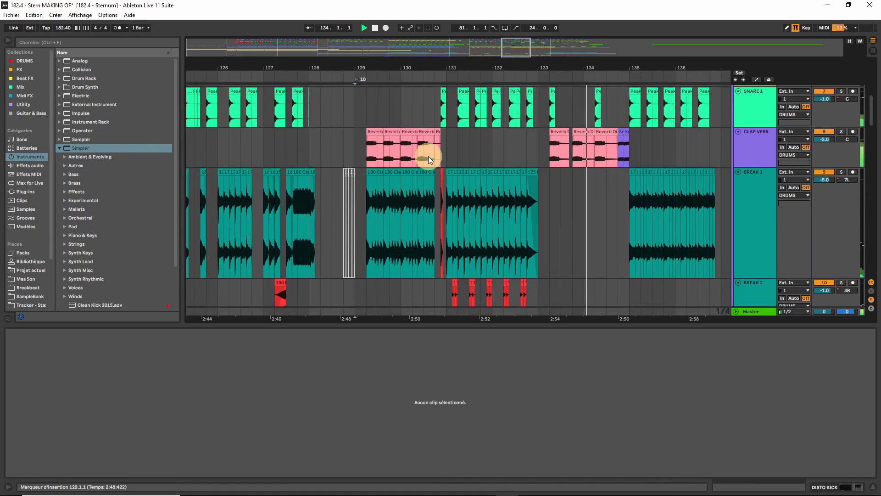
pyautogui.scroll(3, 374, 183)
# Step: Open the first Reverb Disto Clap clip in section 10, solo CLAP VERB, and audition it while examining its waveform
pyautogui.click(375, 185)
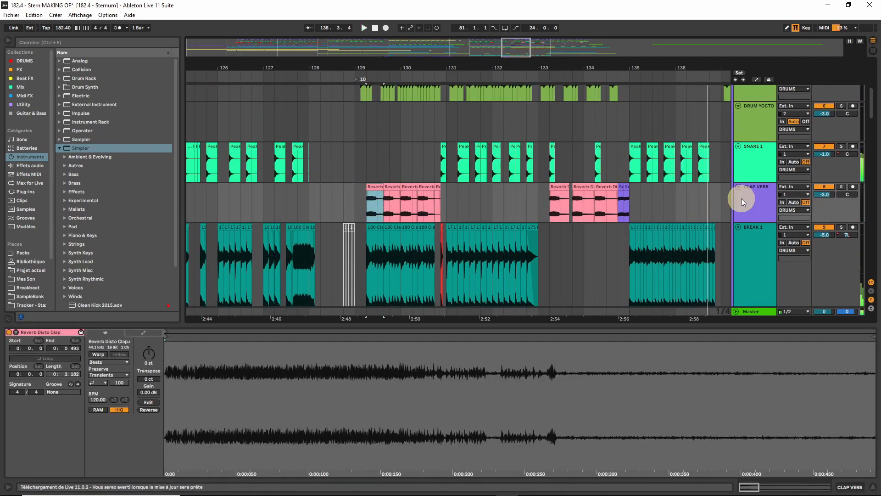
pyautogui.press('space')
pyautogui.click(843, 187)
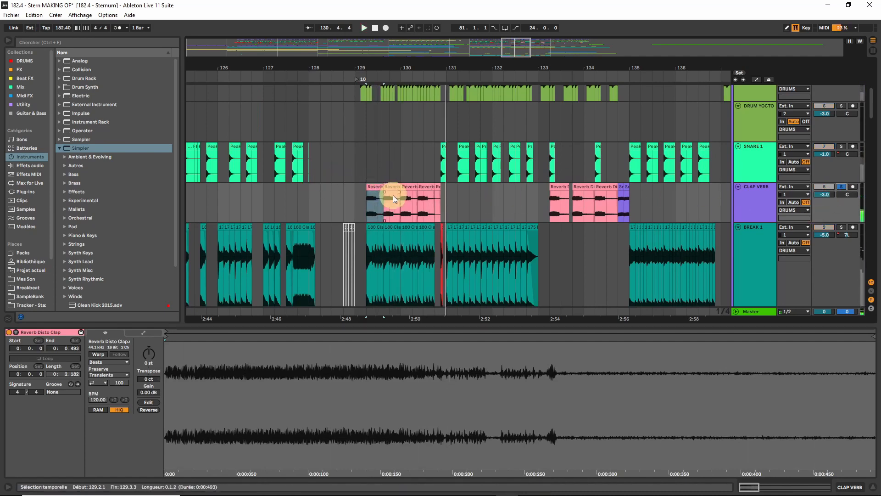
pyautogui.click(371, 186)
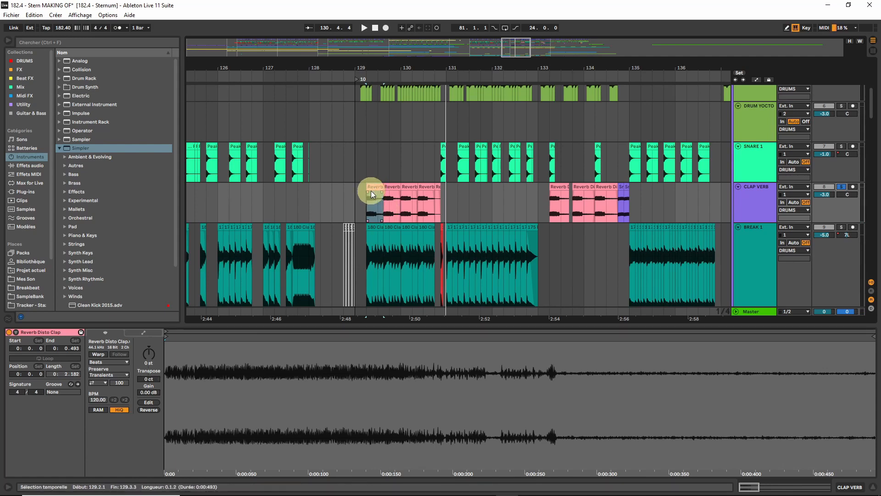
pyautogui.moveTo(350, 370); pyautogui.dragTo(254, 373)
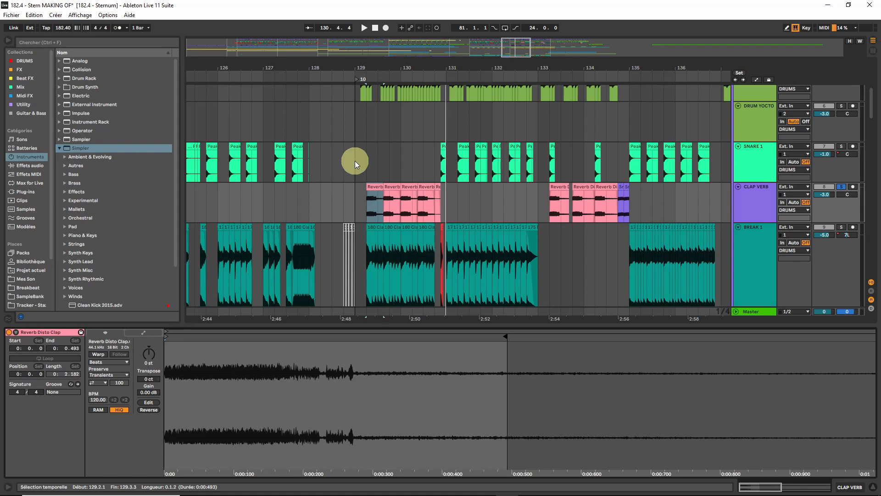
# Step: Set the start point to 129.1.3 on the upper DRUM YOCTO track and audition its clips in solo
pyautogui.scroll(1, 357, 168)
pyautogui.scroll(1, 361, 168)
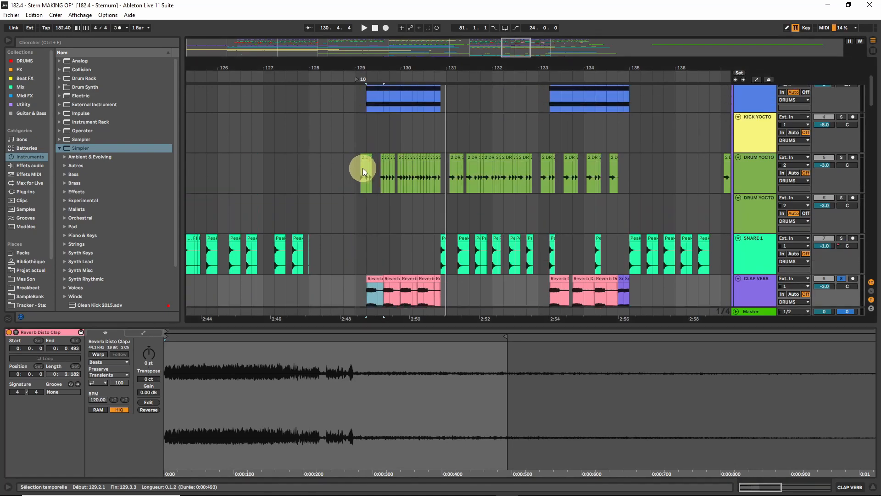
pyautogui.moveTo(483, 65); pyautogui.dragTo(457, 74)
pyautogui.click(254, 183)
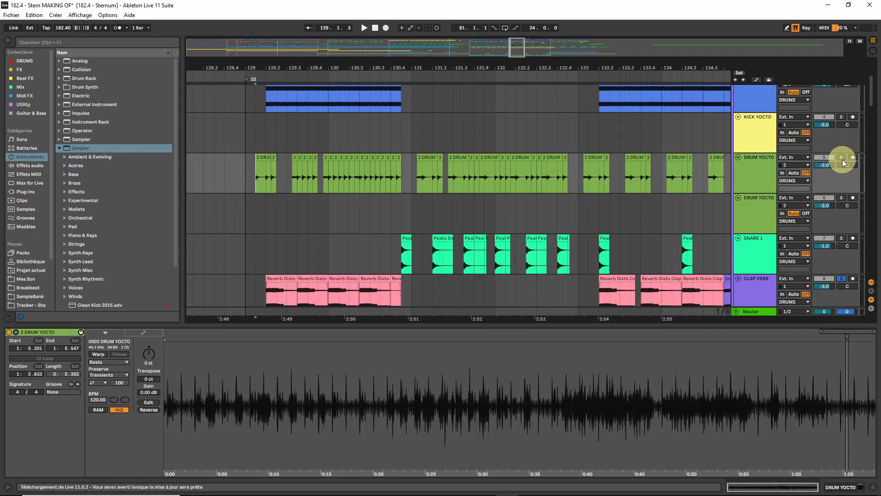
pyautogui.press('space')
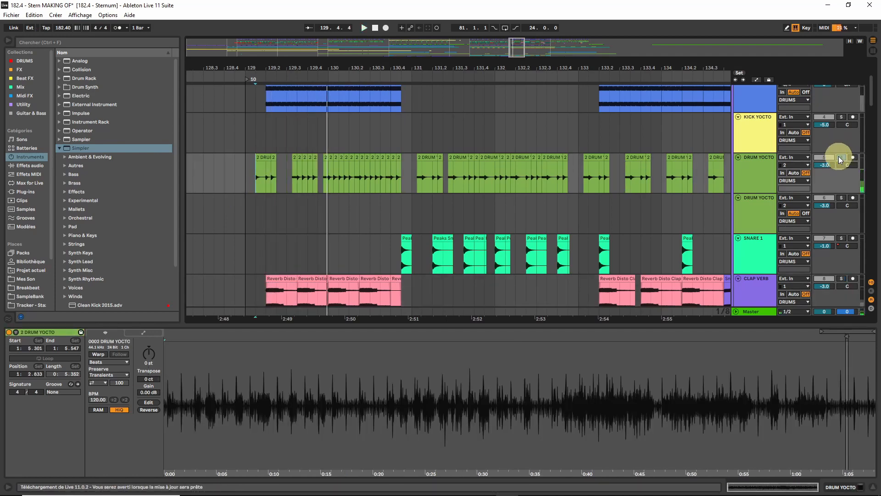
# Step: Open the first 1 DISTO KICK clip in section 10, solo the DISTO KICK track, and audition it
pyautogui.scroll(2, 409, 154)
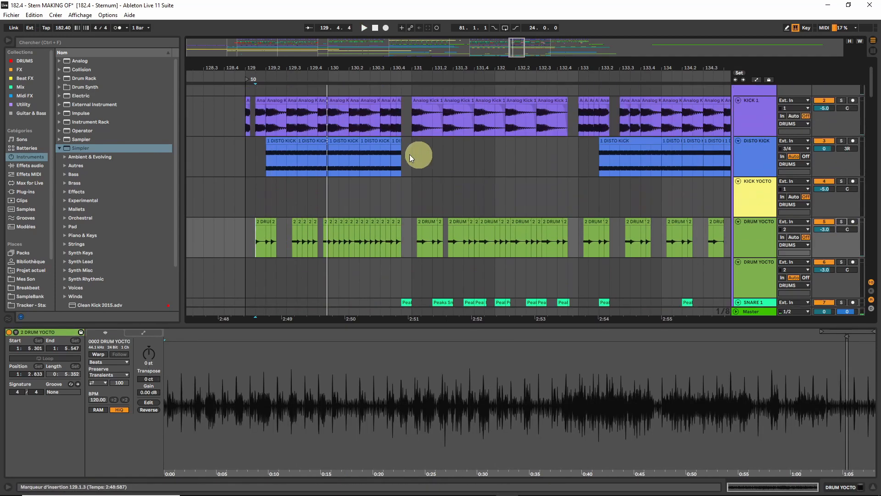
pyautogui.click(279, 146)
pyautogui.scroll(1, 272, 148)
pyautogui.click(841, 177)
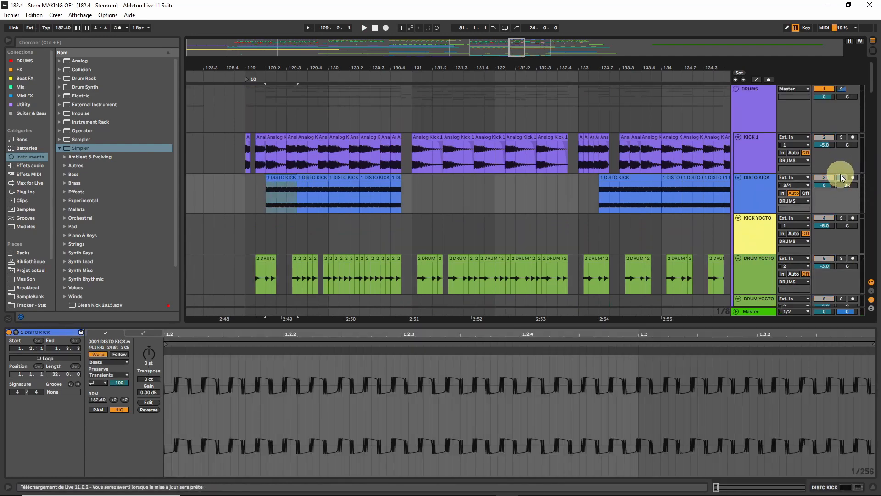
pyautogui.press('space')
pyautogui.scroll(-1, 371, 188)
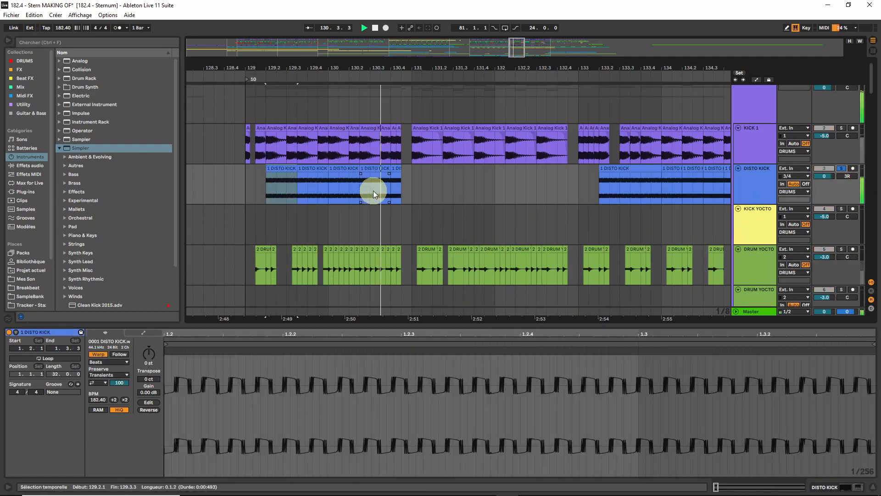
pyautogui.press('space')
# Step: Copy the first 1 DISTO KICK clip to bar 173 on its track and extend the copy's end to reveal more of the recording
pyautogui.moveTo(514, 51); pyautogui.dragTo(514, 46)
pyautogui.click(412, 183)
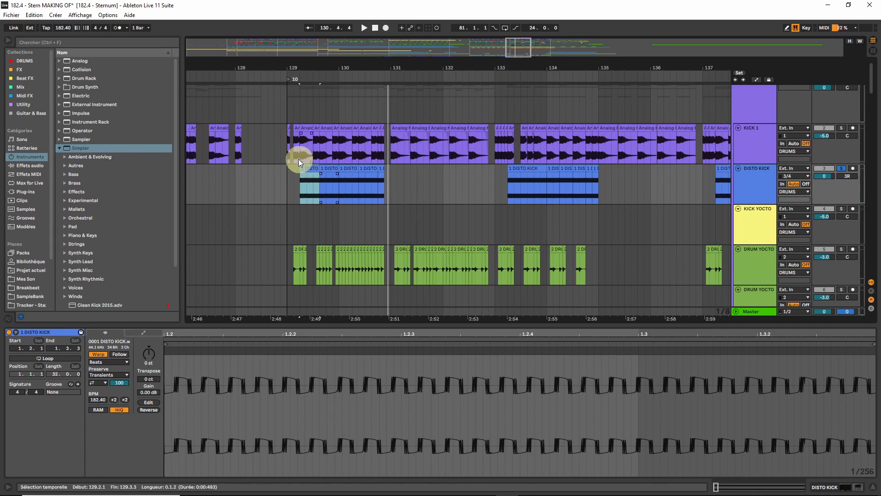
pyautogui.click(307, 169)
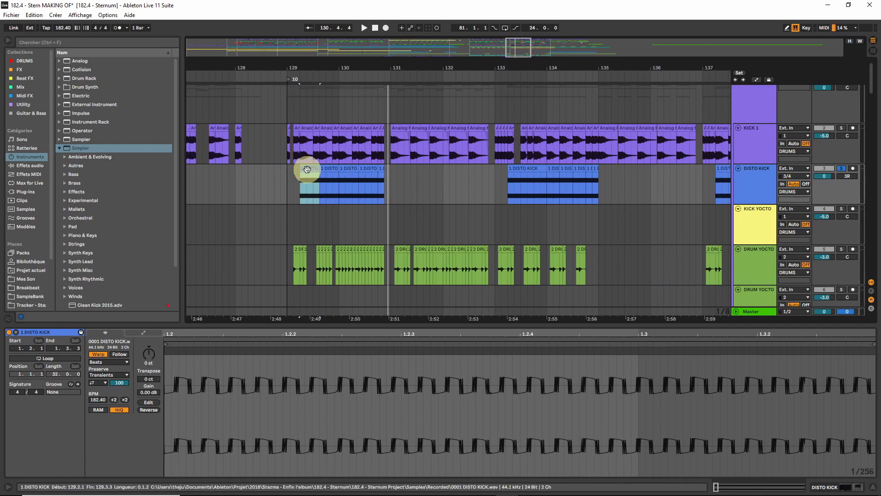
pyautogui.moveTo(519, 49); pyautogui.dragTo(517, 47)
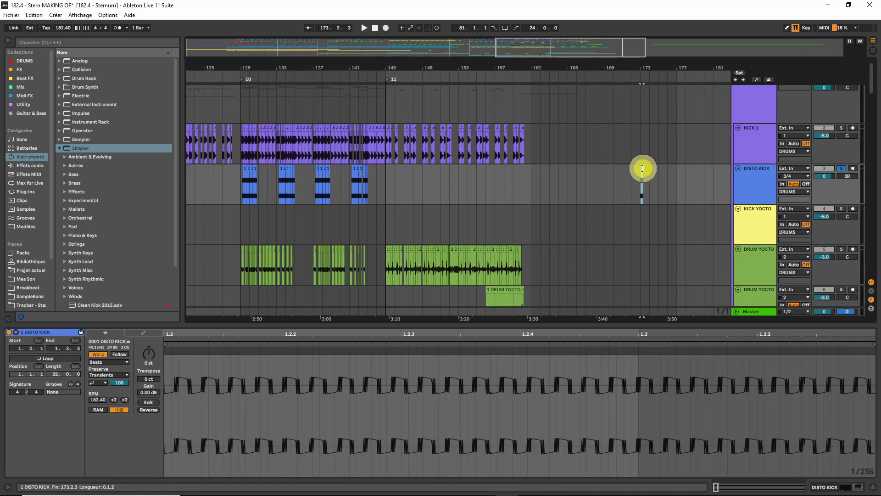
pyautogui.moveTo(643, 169); pyautogui.dragTo(861, 168)
# Step: Turn off warping on the extended 1 DISTO KICK copy and move its start to the beginning of the sample
pyautogui.click(639, 415)
pyautogui.click(102, 353)
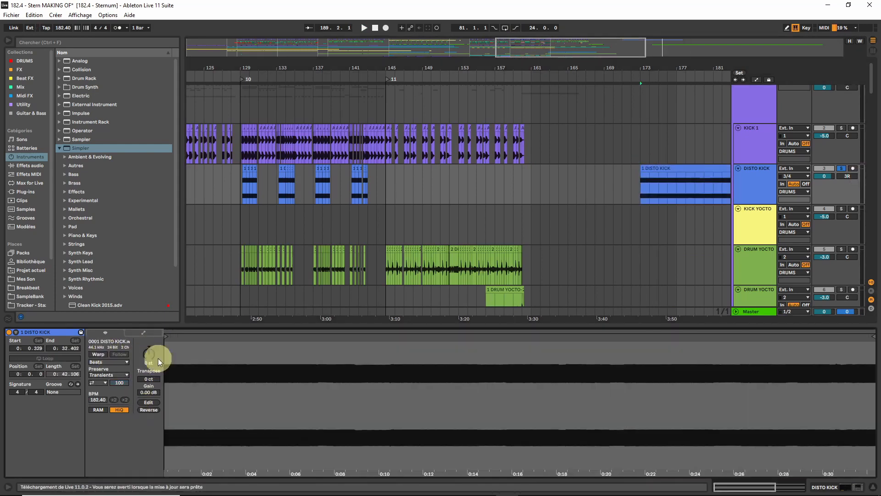
pyautogui.moveTo(172, 337); pyautogui.dragTo(138, 339)
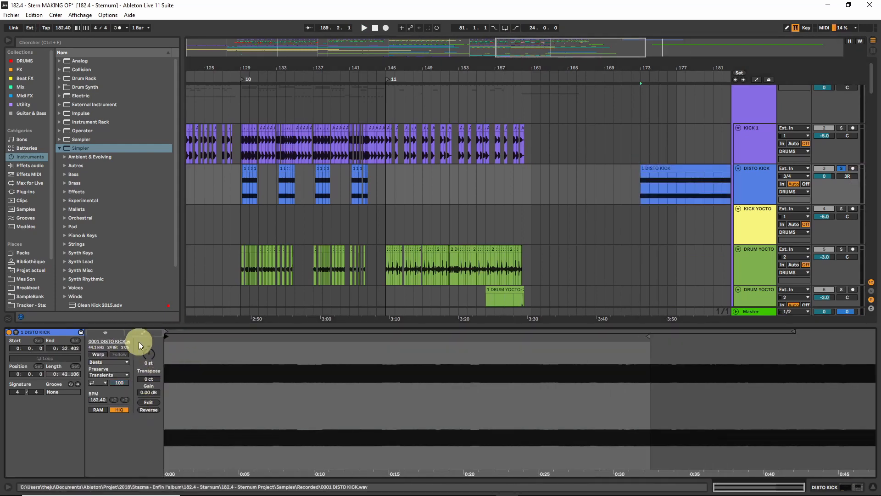
# Step: Extend the unwarped 1 DISTO KICK copy to the end of its recording and move the clip to bar 163
pyautogui.moveTo(648, 336); pyautogui.dragTo(878, 337)
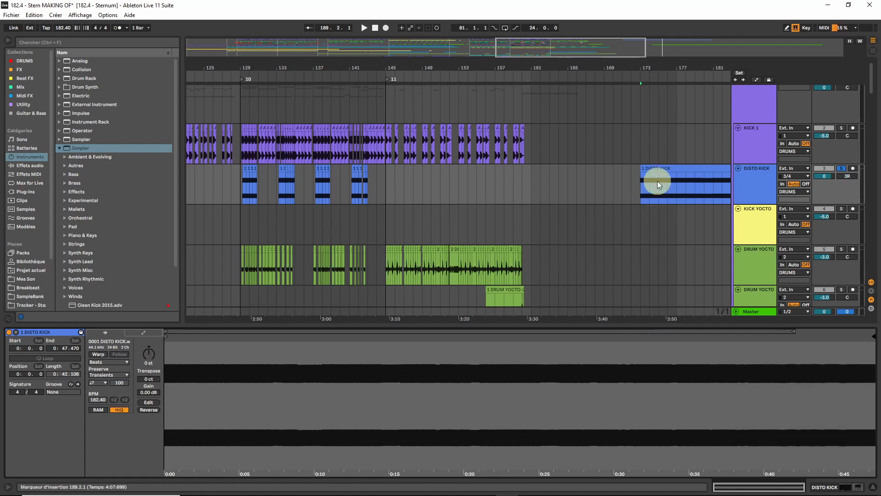
pyautogui.moveTo(664, 168); pyautogui.dragTo(572, 172)
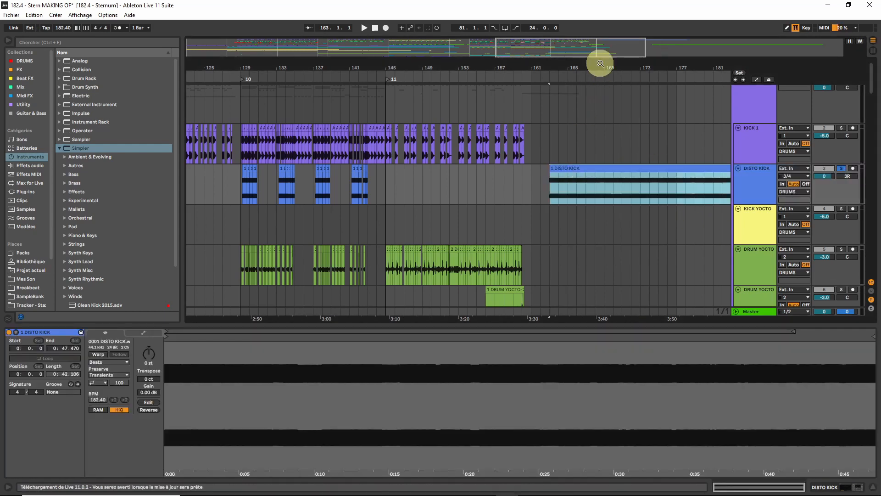
pyautogui.moveTo(598, 50); pyautogui.dragTo(630, 49)
# Step: Audition the unwarped 1 DISTO KICK copy from several positions and delete it from the arrangement
pyautogui.press('space')
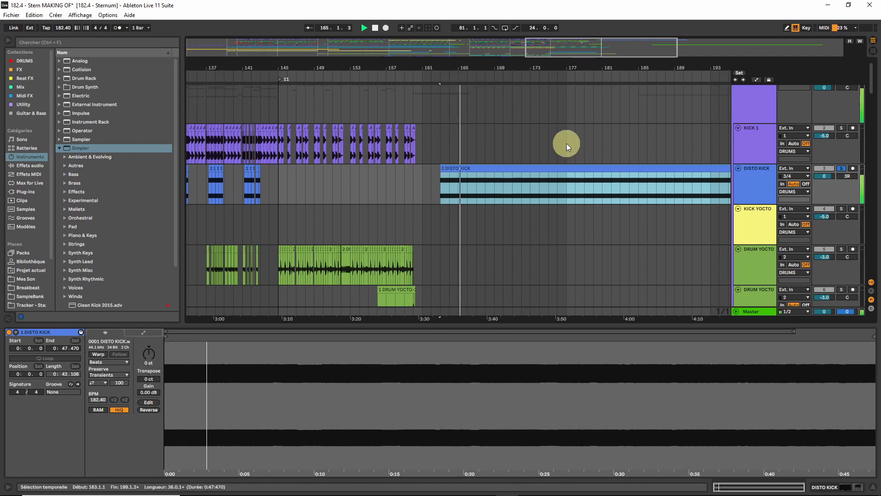
pyautogui.click(651, 249)
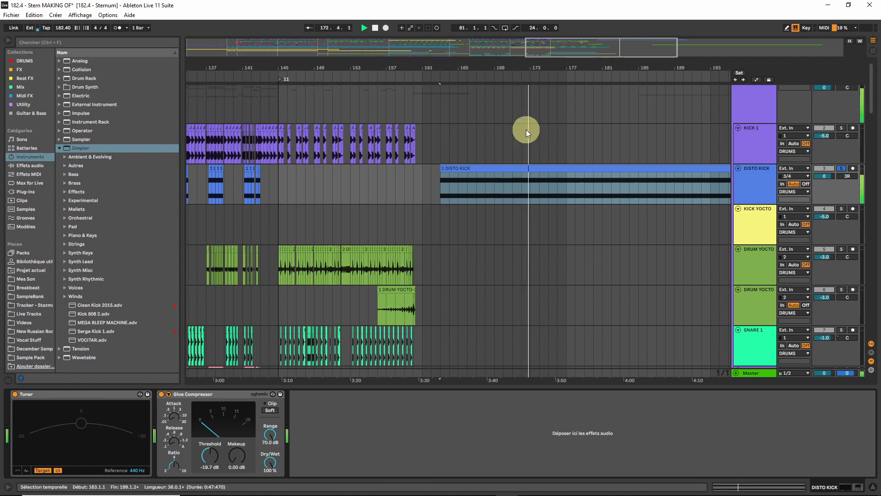
pyautogui.click(635, 187)
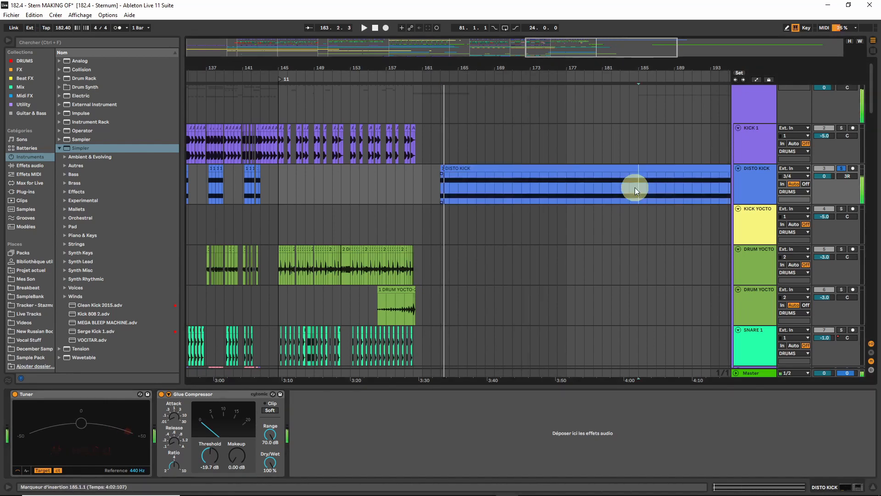
pyautogui.click(683, 185)
pyautogui.click(624, 44)
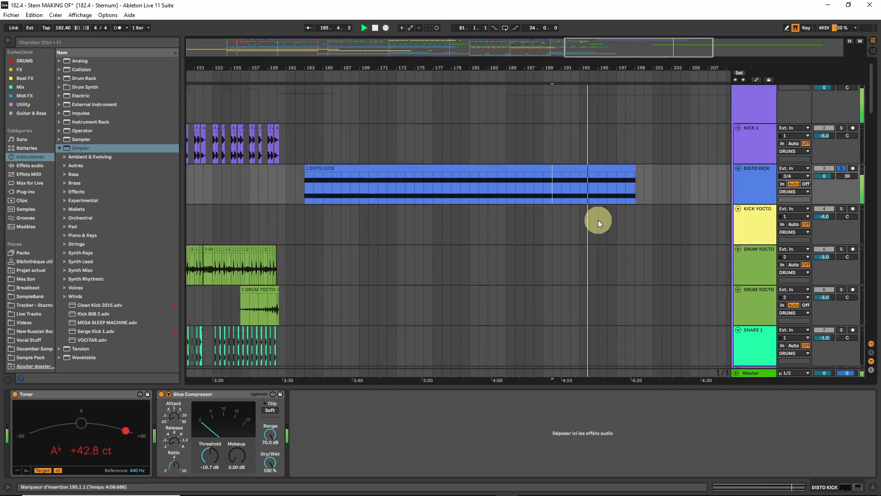
pyautogui.click(567, 166)
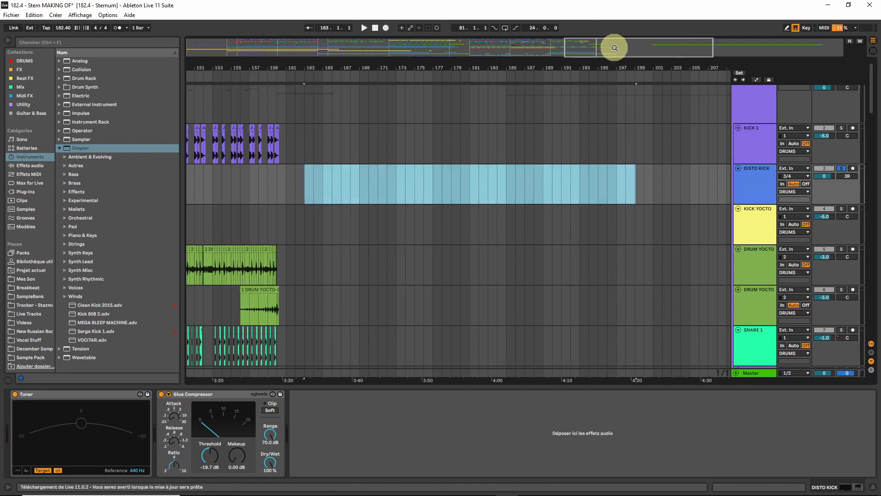
# Step: Solo the DRUMS group and audition the start of section 10 from bar 129
pyautogui.moveTo(614, 43); pyautogui.dragTo(493, 45)
pyautogui.scroll(1, 822, 87)
pyautogui.click(841, 89)
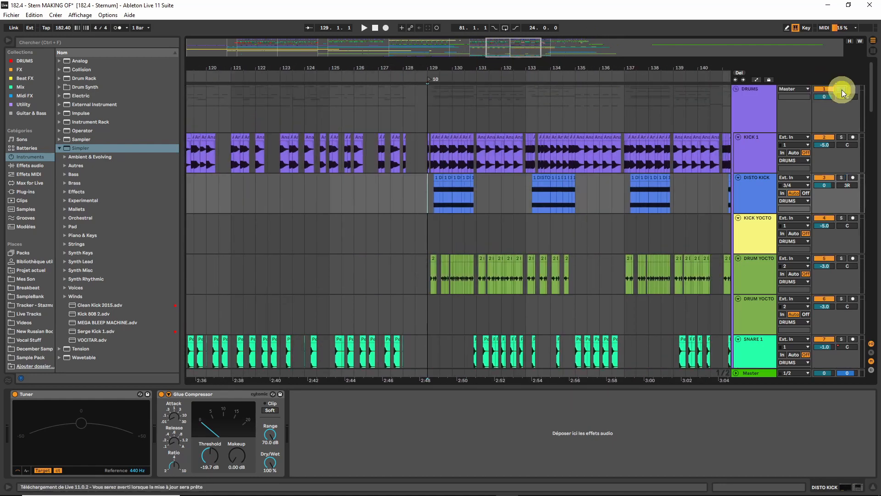
pyautogui.press('space')
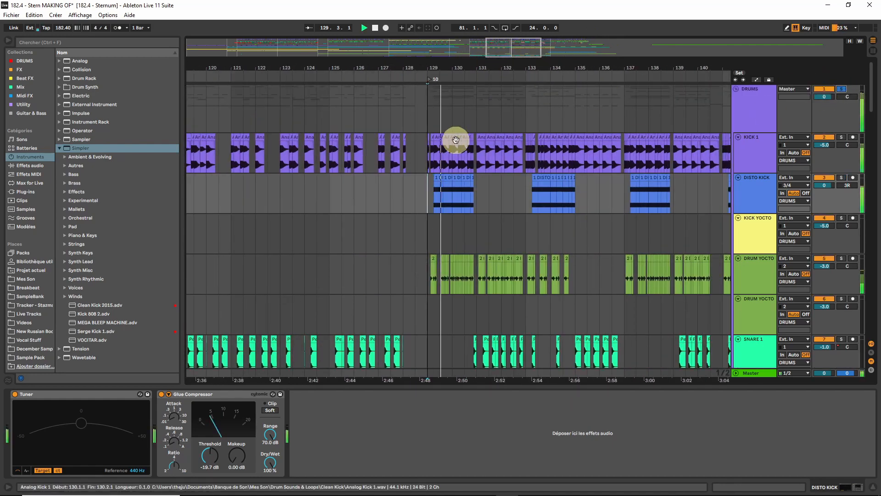
pyautogui.press('space')
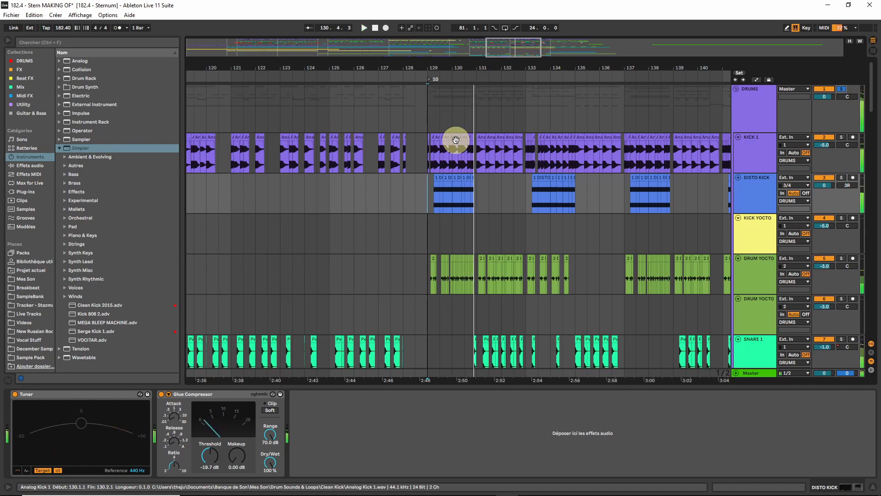
# Step: Solo the KICK 1 track and audition it from 129.1.1
pyautogui.click(761, 165)
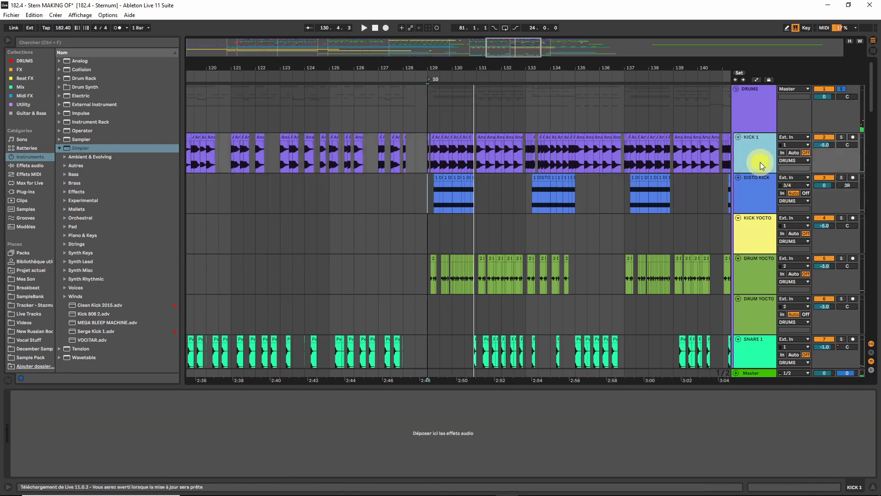
pyautogui.click(840, 137)
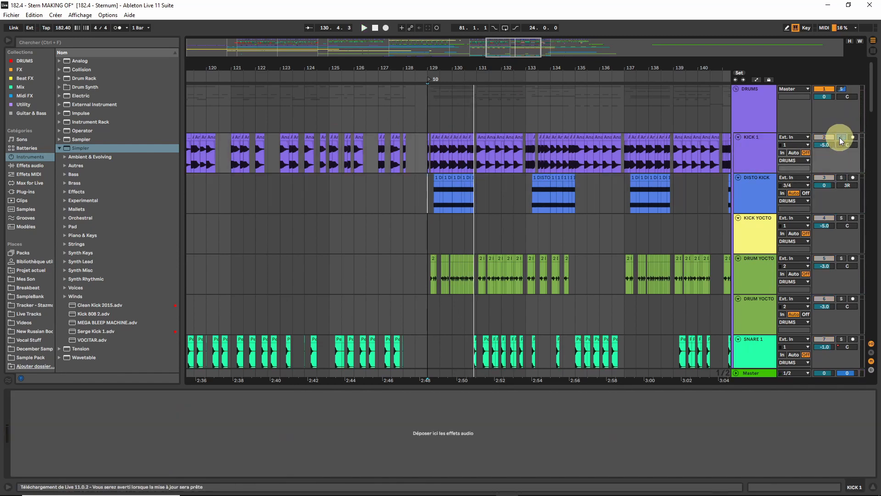
pyautogui.click(428, 158)
pyautogui.press('space')
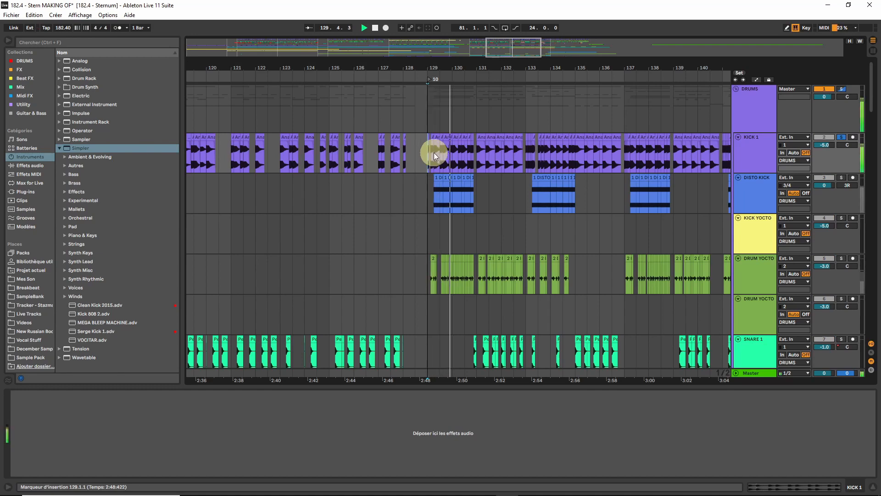
# Step: Add DISTO KICK to the solo and expand the sidechain settings of its Glue Compressor
pyautogui.moveTo(501, 42); pyautogui.dragTo(505, 47)
pyautogui.click(763, 183)
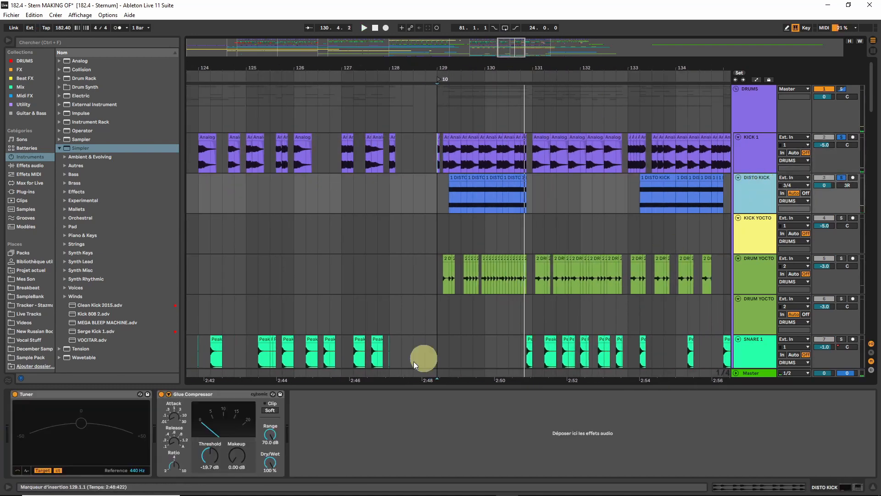
pyautogui.click(189, 394)
pyautogui.click(169, 394)
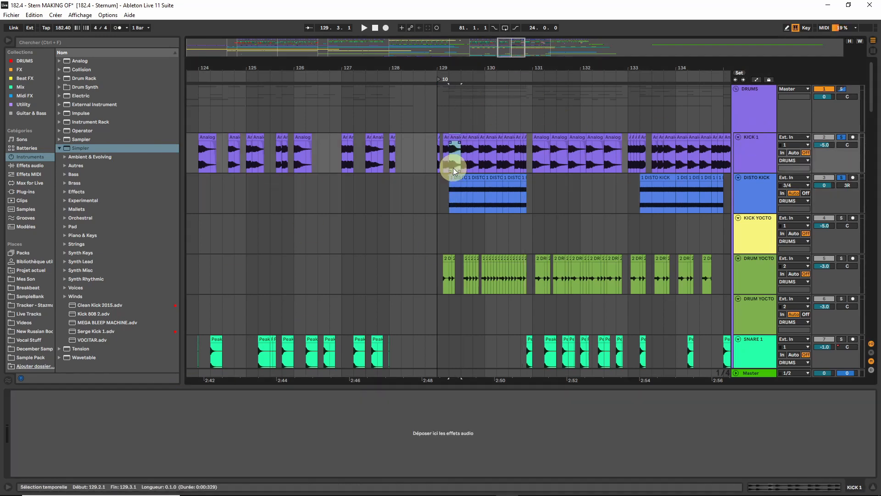
# Step: Compare the overlapping KICK 1 and DISTO KICK clips at 129.2.1, then review DISTO KICK's sidechained compressor
pyautogui.click(448, 197)
pyautogui.click(451, 137)
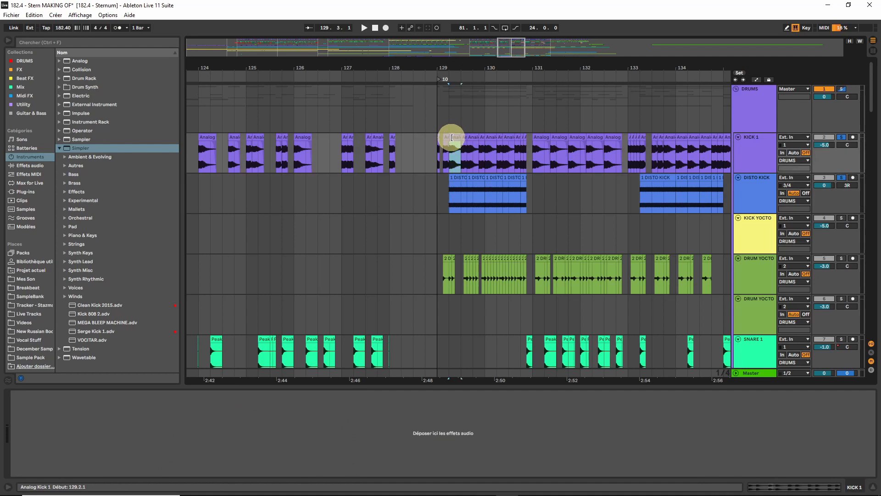
pyautogui.click(454, 187)
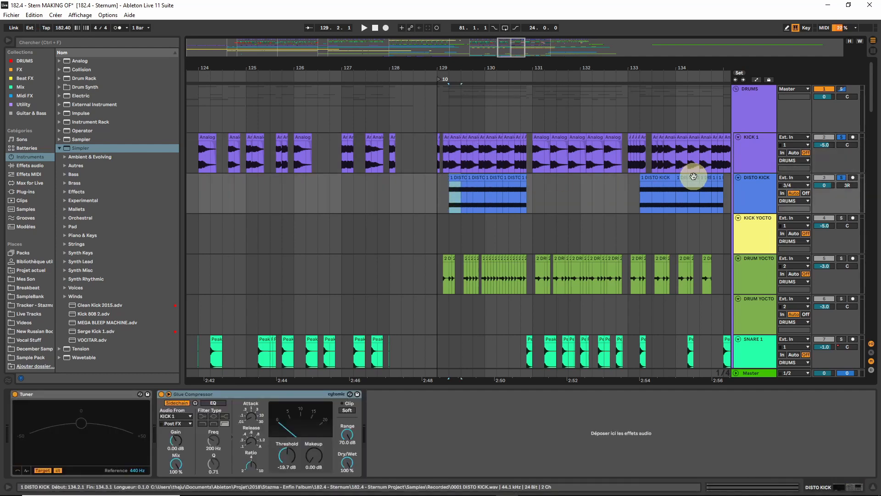
pyautogui.click(769, 199)
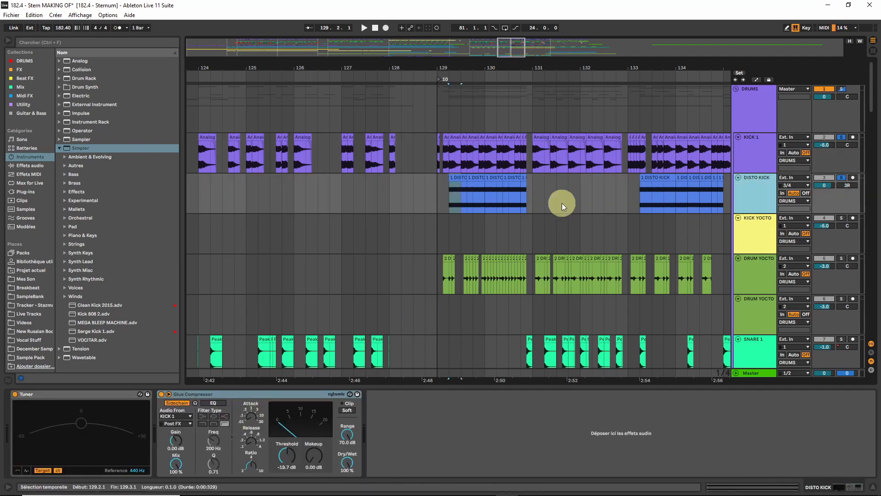
# Step: Audition KICK 1 and DISTO KICK together in solo from 129.1.1 through the second DISTO KICK passage
pyautogui.click(436, 147)
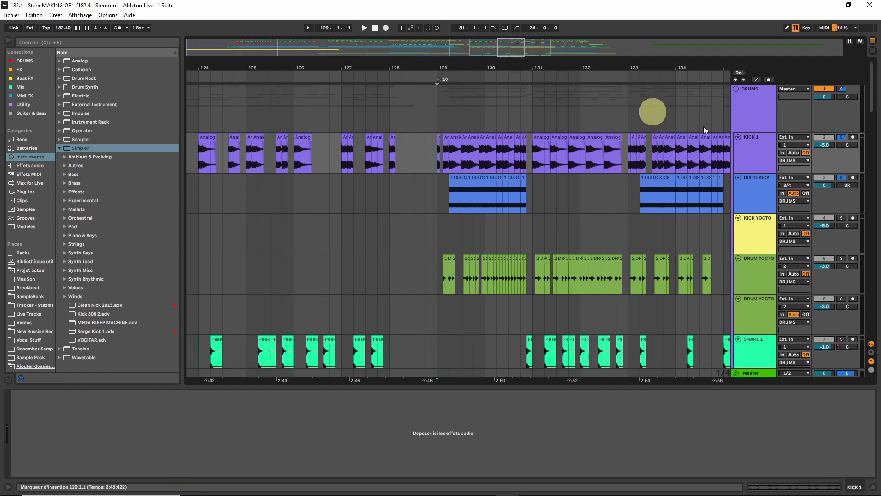
pyautogui.press('space')
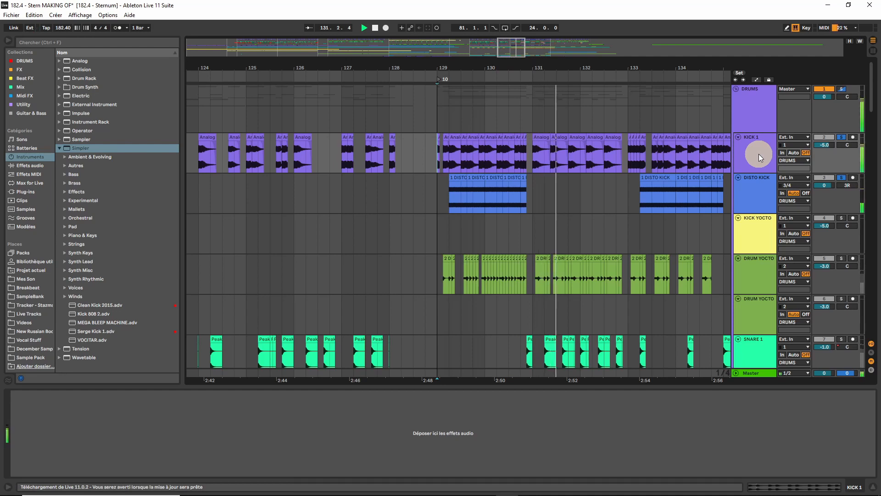
pyautogui.moveTo(506, 48); pyautogui.dragTo(513, 51)
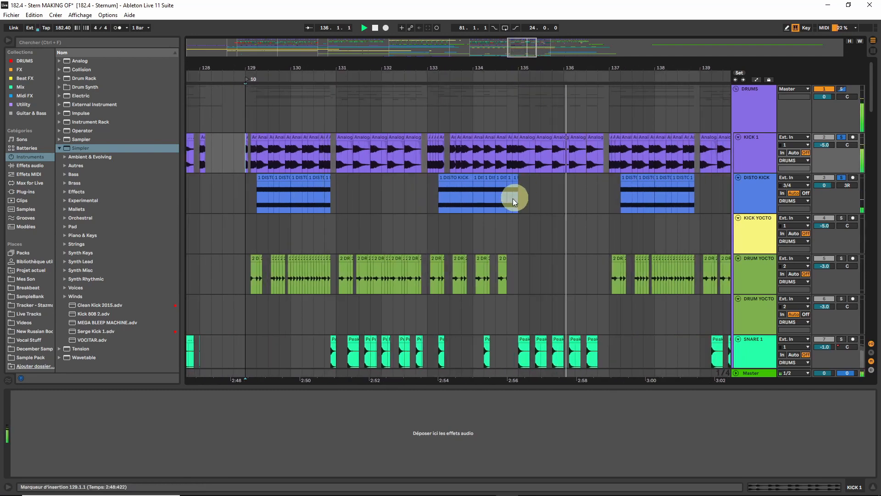
pyautogui.press('space')
# Step: Open the DISTO KICK clips between bars 133 and 135 one after another and examine their waveform slices
pyautogui.doubleClick(477, 178)
pyautogui.click(530, 371)
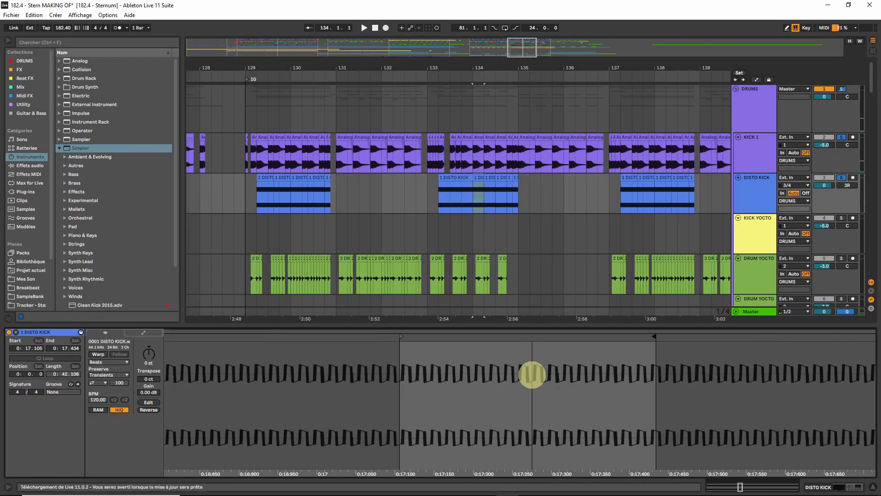
pyautogui.click(503, 184)
pyautogui.click(459, 178)
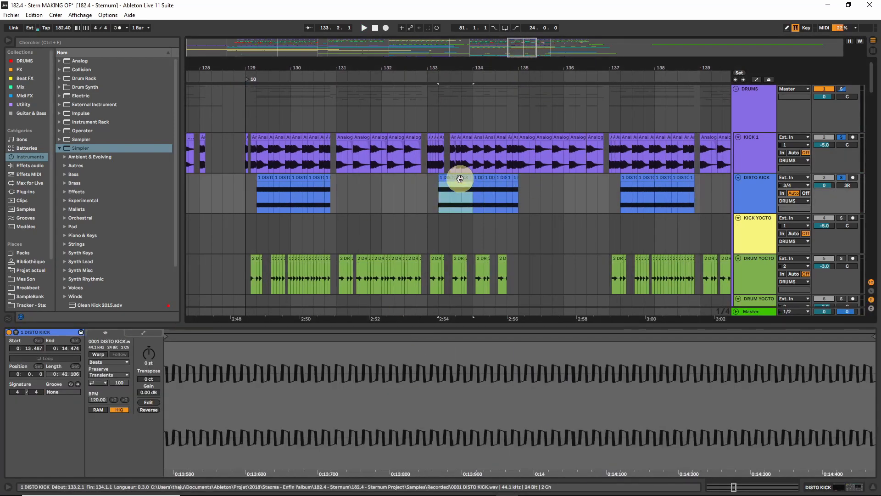
pyautogui.click(477, 178)
pyautogui.click(489, 178)
pyautogui.click(501, 178)
pyautogui.click(510, 179)
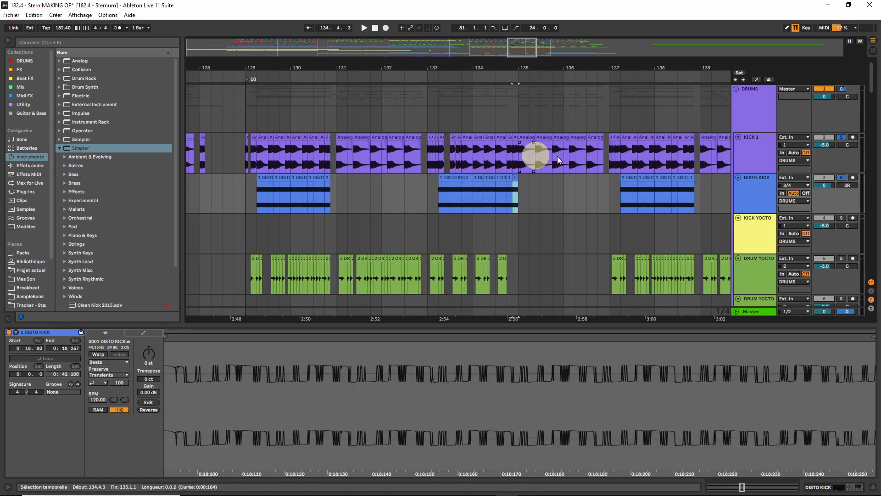
# Step: Audition the soloed kick tracks from the DISTO KICK clip at 137.2.1 through the remaining passages of section 10
pyautogui.click(625, 178)
pyautogui.press('space')
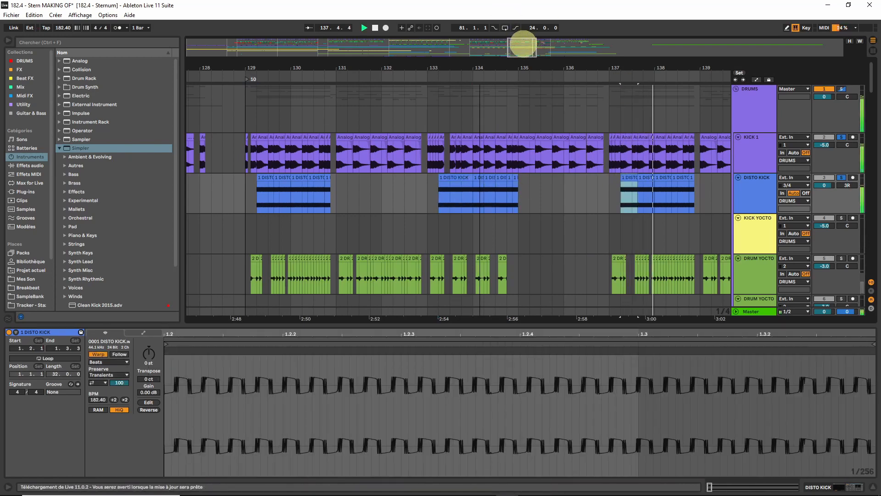
pyautogui.moveTo(521, 43); pyautogui.dragTo(535, 44)
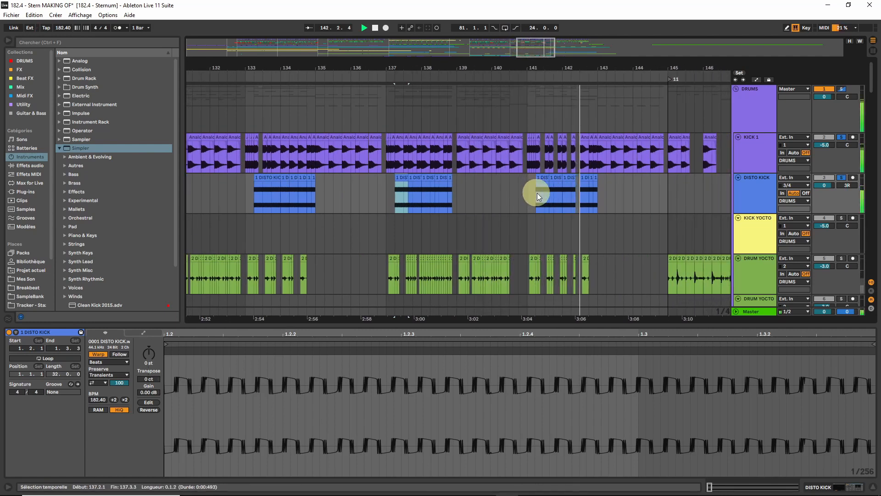
pyautogui.moveTo(531, 43); pyautogui.dragTo(596, 147)
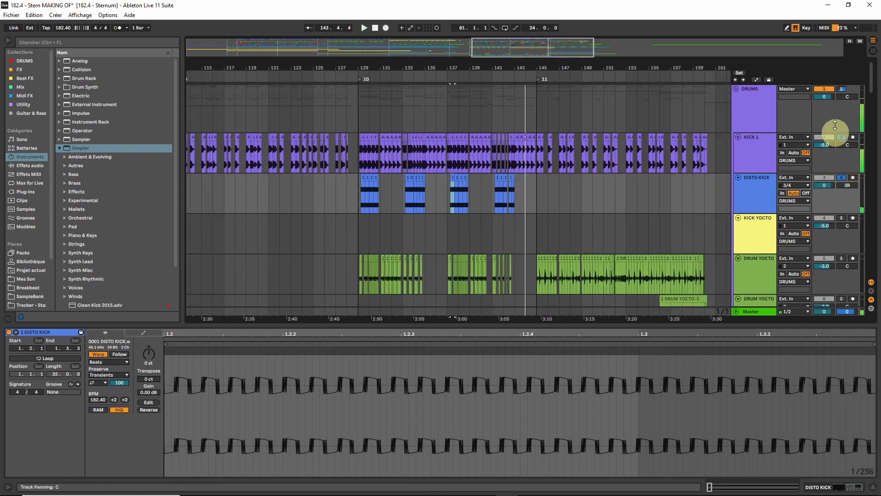
# Step: Solo the whole DRUMS group, play it from 129.1.1, and examine the clap and break tracks into section 11
pyautogui.click(841, 88)
pyautogui.click(360, 111)
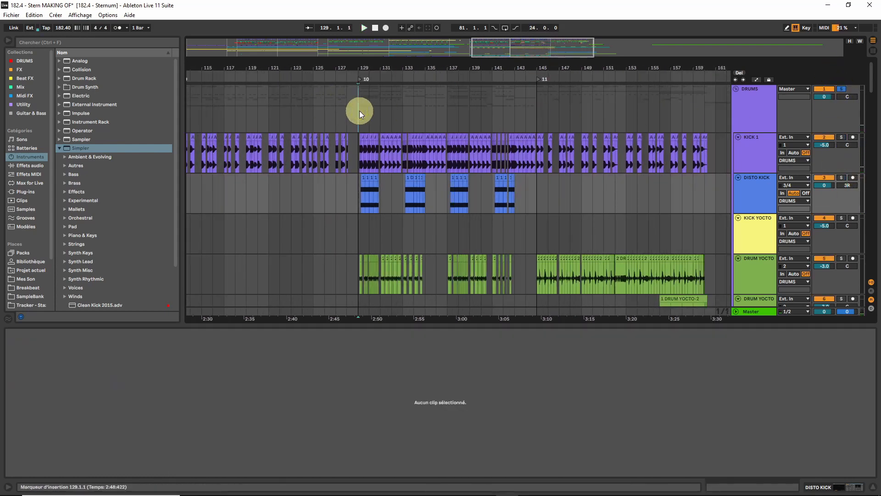
pyautogui.press('space')
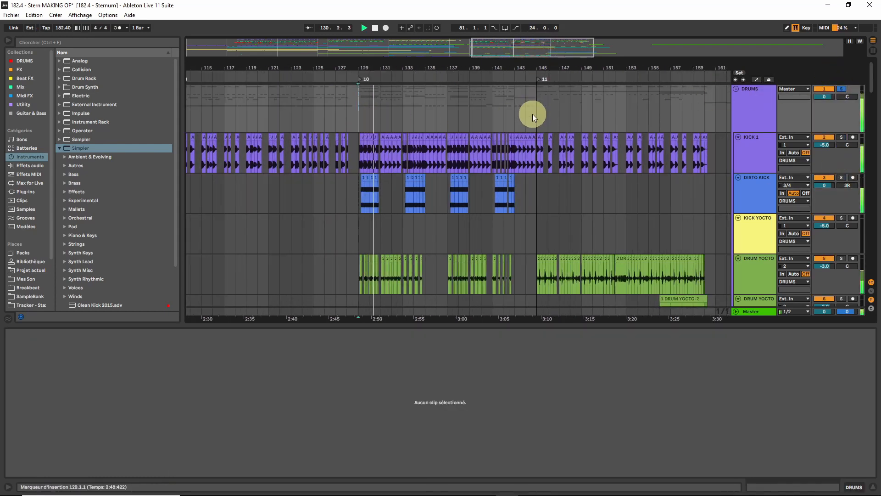
pyautogui.scroll(-5, 508, 112)
pyautogui.scroll(-2, 401, 126)
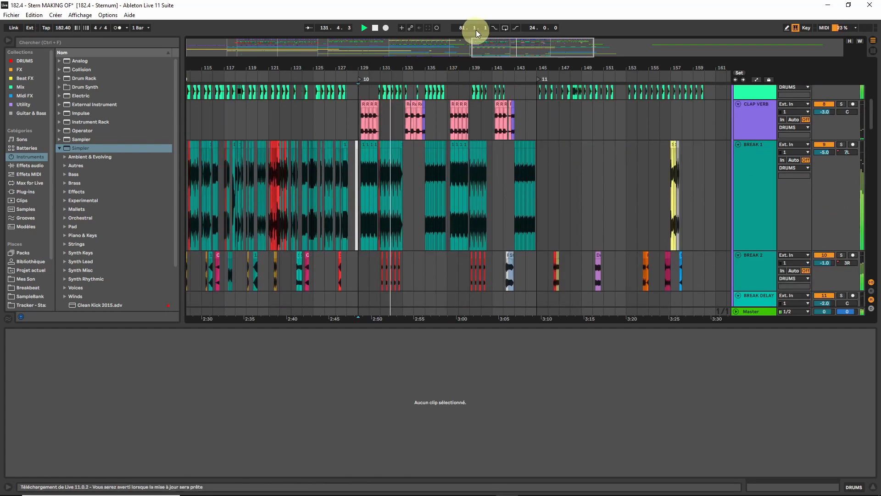
pyautogui.moveTo(477, 44); pyautogui.dragTo(515, 44)
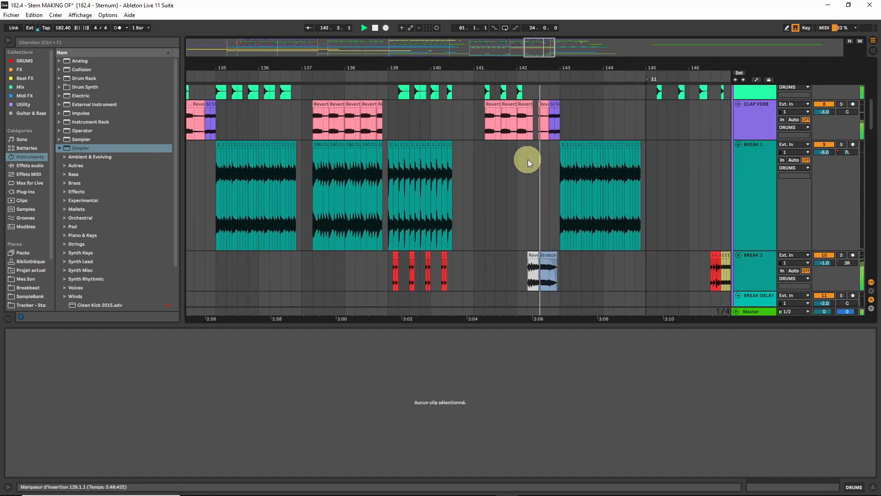
pyautogui.scroll(-3, 530, 165)
pyautogui.scroll(2, 533, 147)
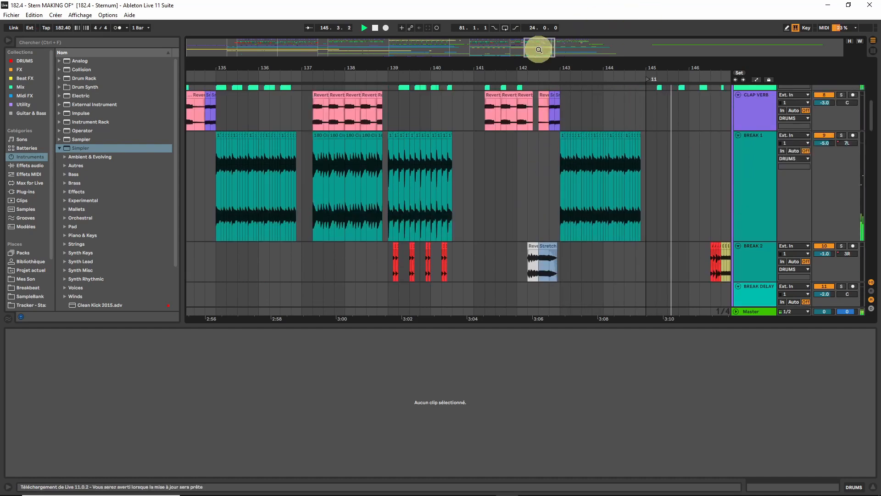
pyautogui.moveTo(539, 49); pyautogui.dragTo(552, 44)
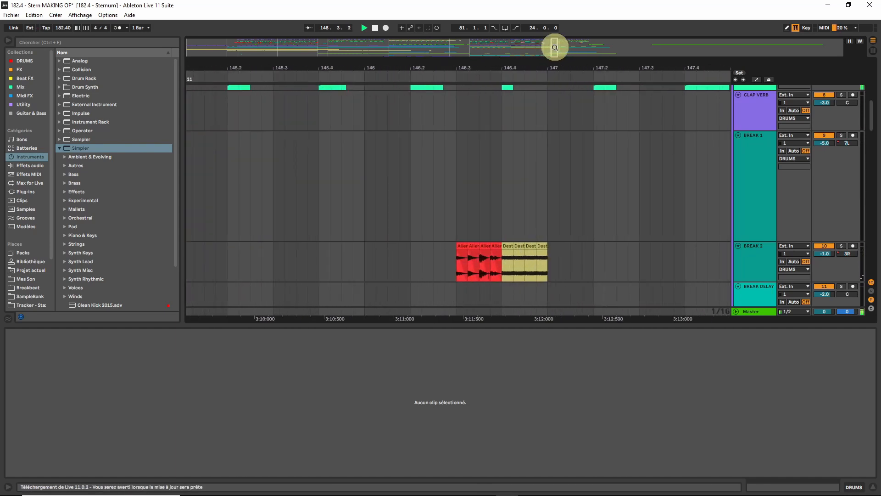
# Step: Place a full-length copy of the Destruct 4 clip at 147.1.1 on BREAK 2 and audition it in solo
pyautogui.scroll(-2, 448, 204)
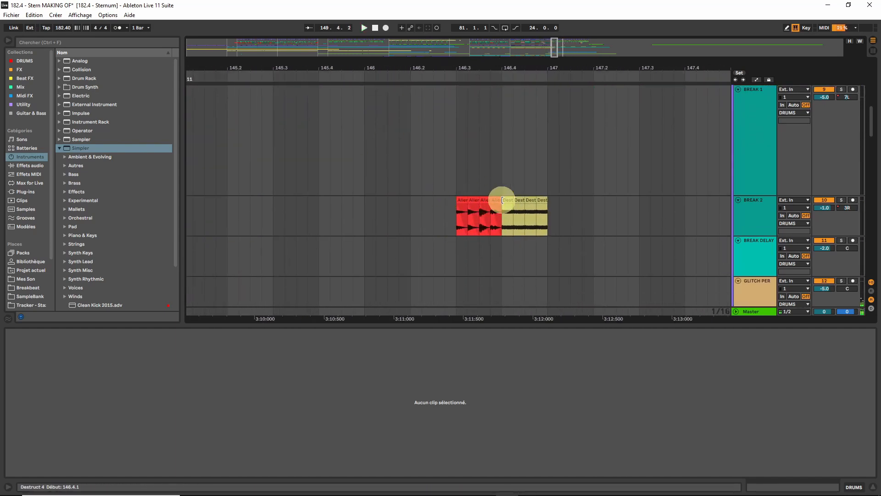
pyautogui.click(507, 200)
pyautogui.press('space')
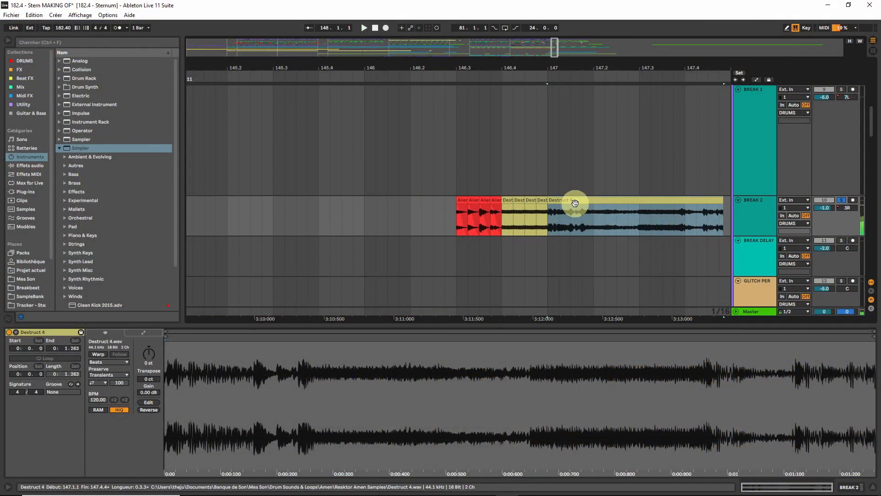
# Step: Remove the Destruct 4 copy at 147.1.1 on BREAK 2 and examine the Alien Talk 7 clip at 146.3.1
pyautogui.press('Delete')
pyautogui.click(462, 203)
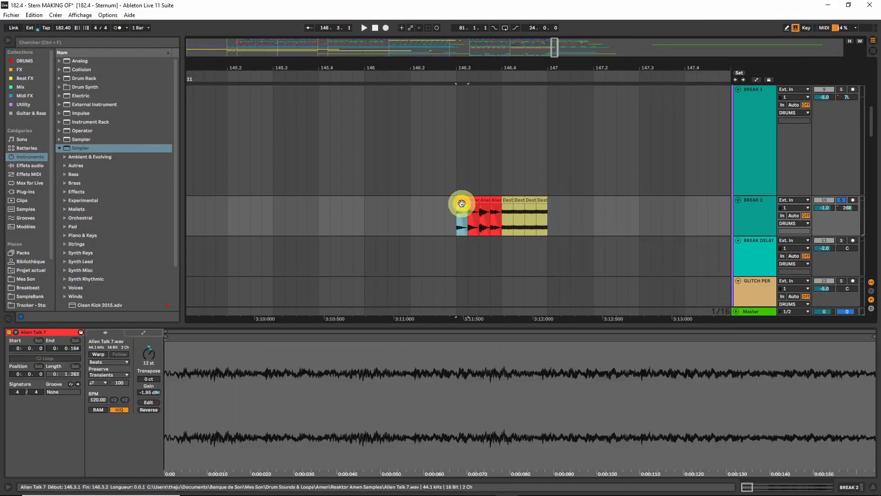
pyautogui.click(841, 200)
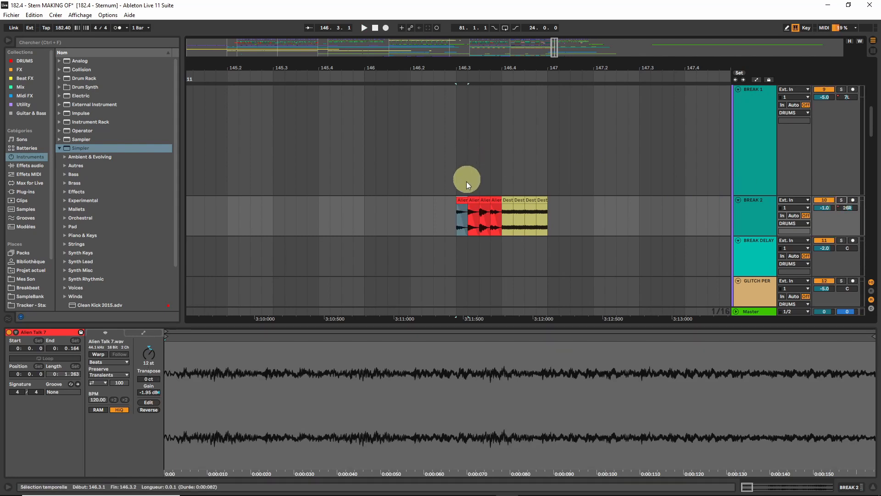
pyautogui.scroll(2, 794, 196)
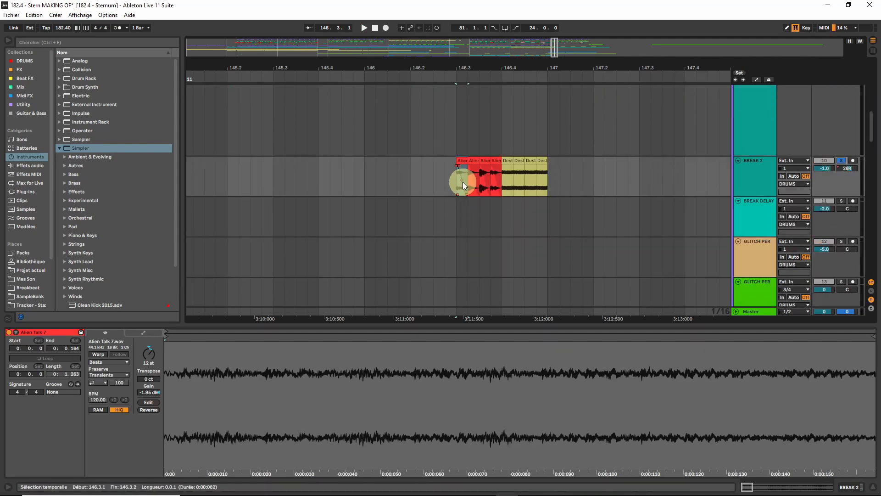
pyautogui.click(455, 182)
pyautogui.click(461, 161)
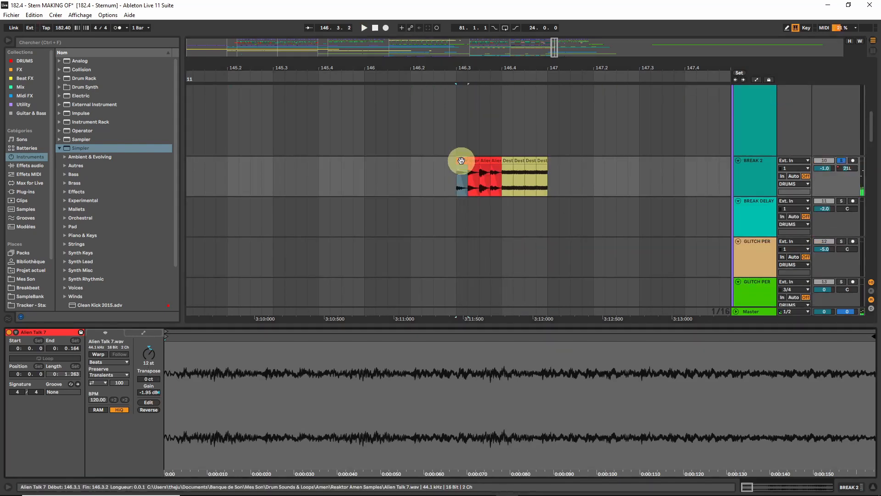
# Step: Paste a Destruct 4 slice at 147.2.1 on BREAK 2, extend it to the full sample from its start, and play it
pyautogui.click(596, 180)
pyautogui.hotkey('ctrl', 'v')
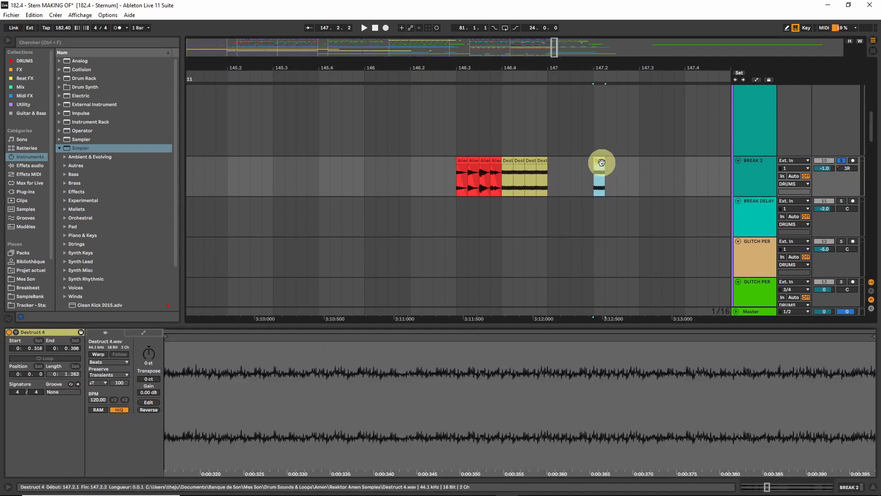
pyautogui.moveTo(602, 162); pyautogui.dragTo(724, 163)
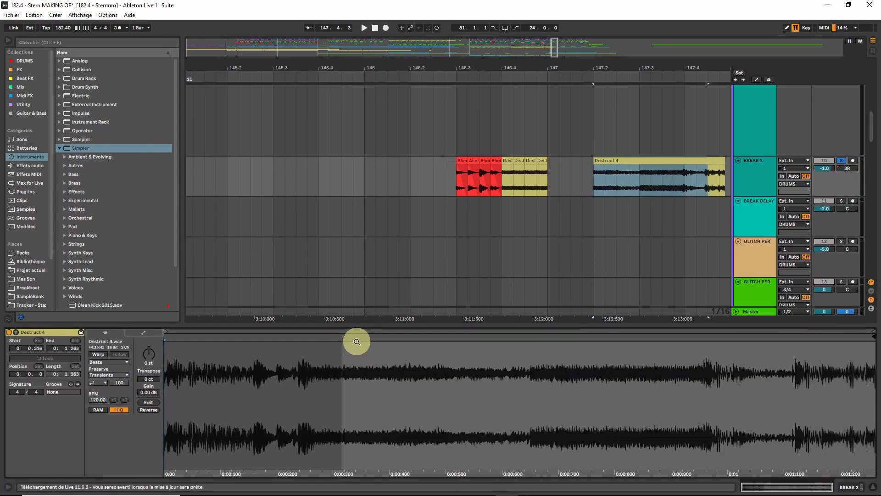
pyautogui.moveTo(347, 337); pyautogui.dragTo(138, 336)
pyautogui.press('space')
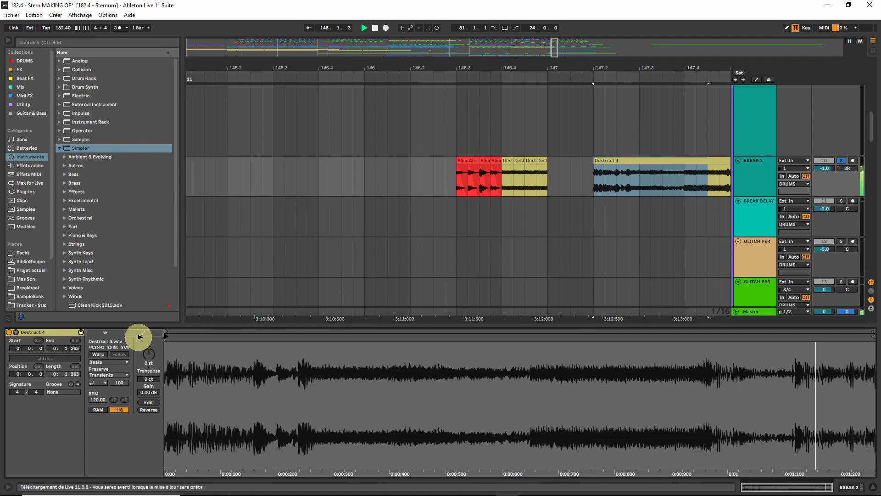
# Step: Cut the Destruct 4 copy into slices at 147.2.3 and 147.3.1, fade out the first slice, and audition it
pyautogui.moveTo(546, 43); pyautogui.dragTo(553, 47)
pyautogui.moveTo(448, 191); pyautogui.dragTo(461, 160)
pyautogui.hotkey('ctrl', 'd')
pyautogui.press('space')
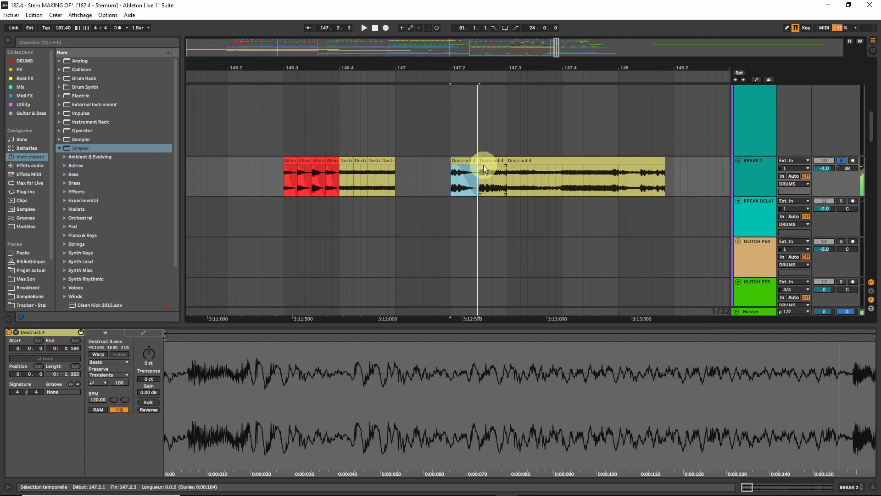
pyautogui.press('space')
# Step: Copy the Destruct 4 slice at 147.3.1 to 147.2.3, split it at 147.2.4, fade out both halves, and play from 147.2.1
pyautogui.moveTo(508, 178); pyautogui.dragTo(535, 184)
pyautogui.hotkey('ctrl', 'c')
pyautogui.click(480, 174)
pyautogui.hotkey('ctrl', 'v')
pyautogui.click(493, 171)
pyautogui.hotkey('ctrl', 'e')
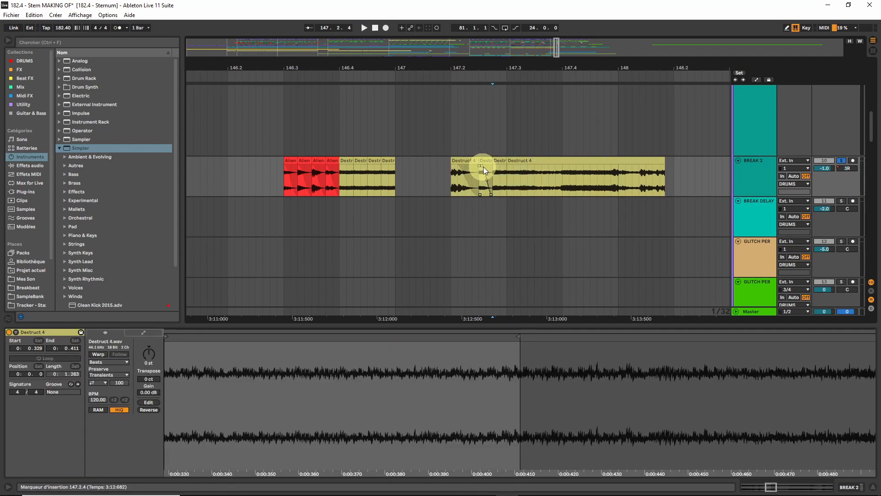
pyautogui.click(501, 179)
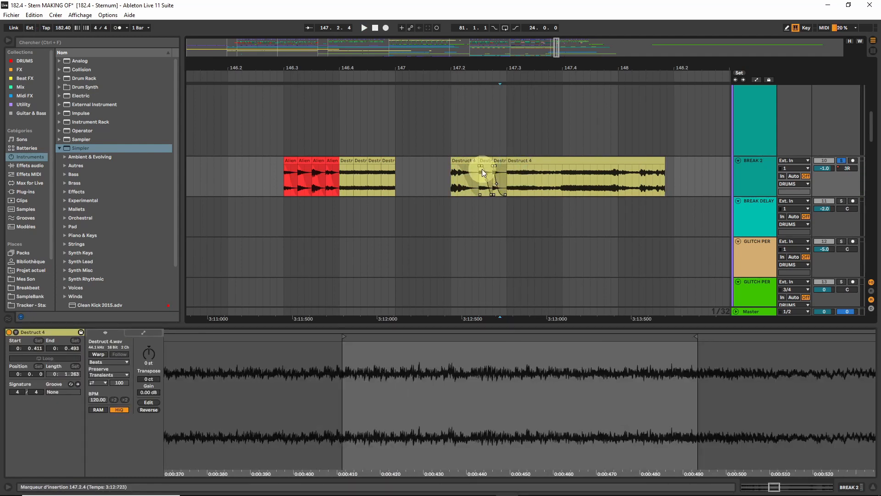
pyautogui.click(457, 164)
pyautogui.press('space')
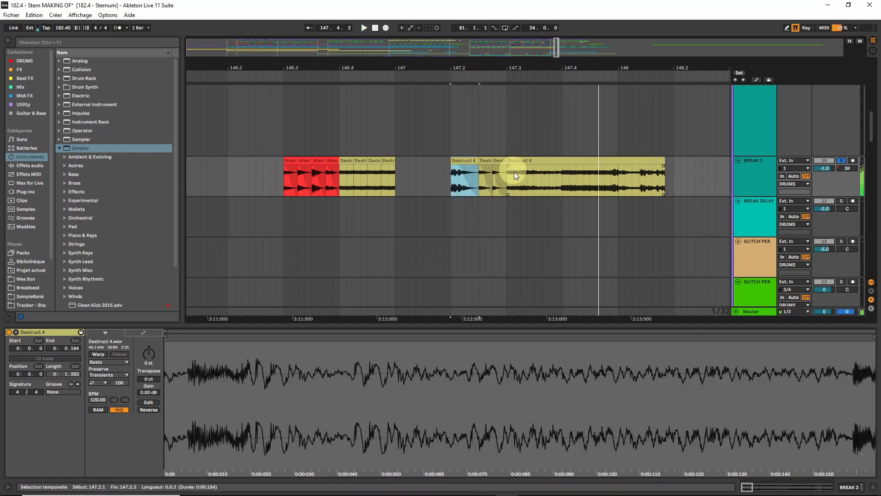
# Step: Isolate and fade out the Destruct 4 slice from 147.3.1 to 147.3.3, and raise its gain to about 2.13 dB during playback
pyautogui.press('space')
pyautogui.press('space')
pyautogui.press('space')
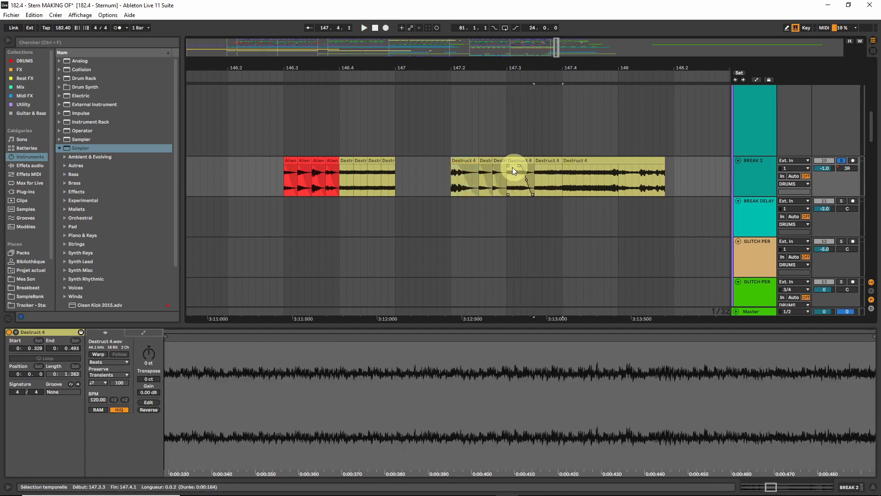
pyautogui.press('space')
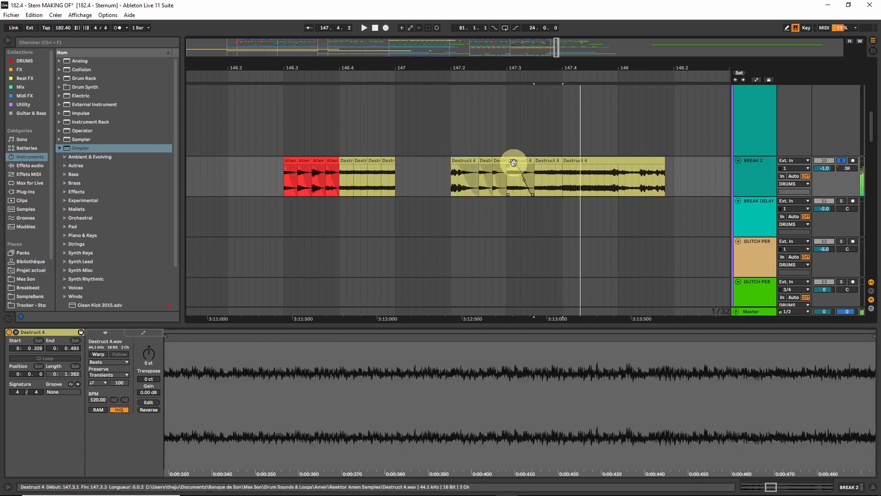
pyautogui.click(513, 162)
pyautogui.moveTo(147, 392); pyautogui.dragTo(148, 392)
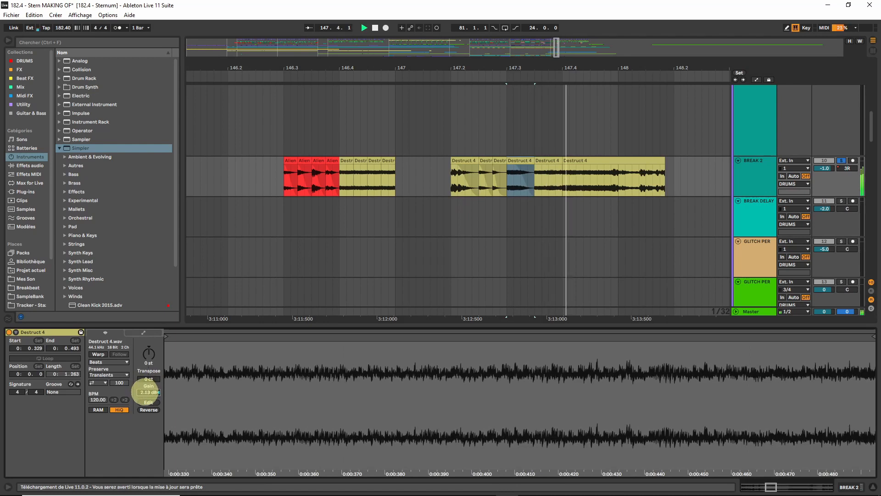
pyautogui.press('space')
# Step: Audition the sliced Destruct 4 pattern from 147.2.1 and repeat a very short slice near 148.1.1 six times
pyautogui.click(458, 161)
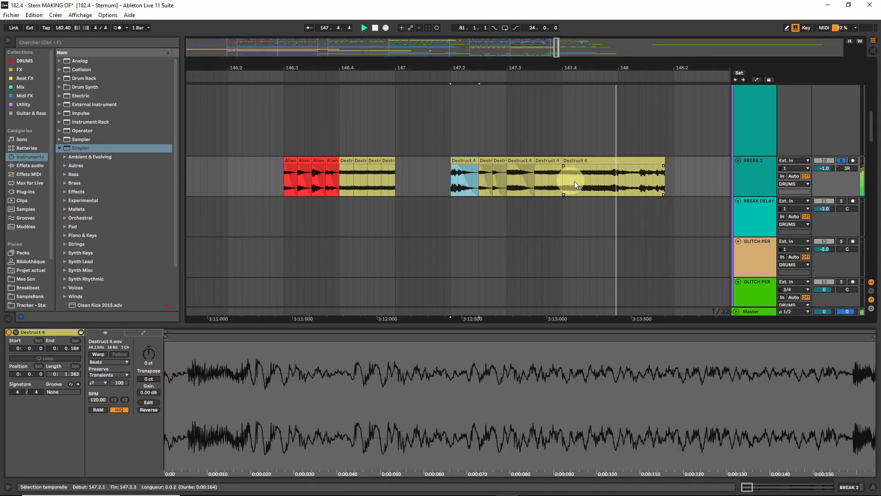
pyautogui.press('space')
pyautogui.press('space')
pyautogui.moveTo(618, 178); pyautogui.dragTo(623, 180)
pyautogui.hotkey('ctrl', 'd')
pyautogui.hotkey('ctrl', 'd')
pyautogui.hotkey('ctrl', 'd')
pyautogui.hotkey('ctrl', 'd')
pyautogui.hotkey('ctrl', 'd')
pyautogui.hotkey('ctrl', 'd')
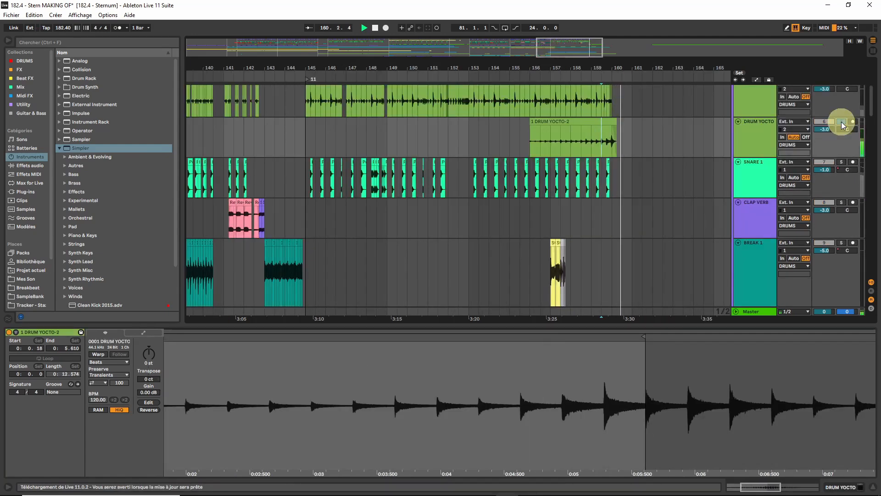
# Step: Solo the track holding the 1 DRUM YOCTO-2 clip, play the clip, and examine its iZotope DDLY top delay time automation
pyautogui.click(841, 122)
pyautogui.moveTo(535, 47); pyautogui.dragTo(605, 68)
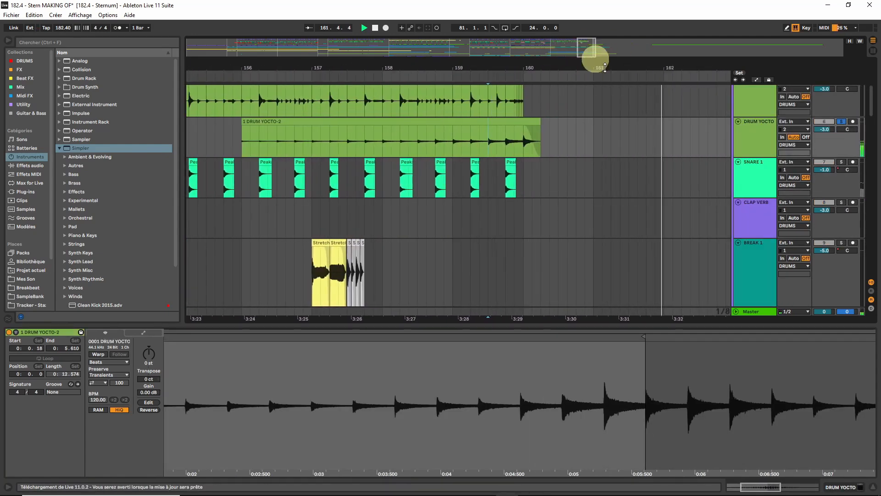
pyautogui.press('a')
pyautogui.click(429, 123)
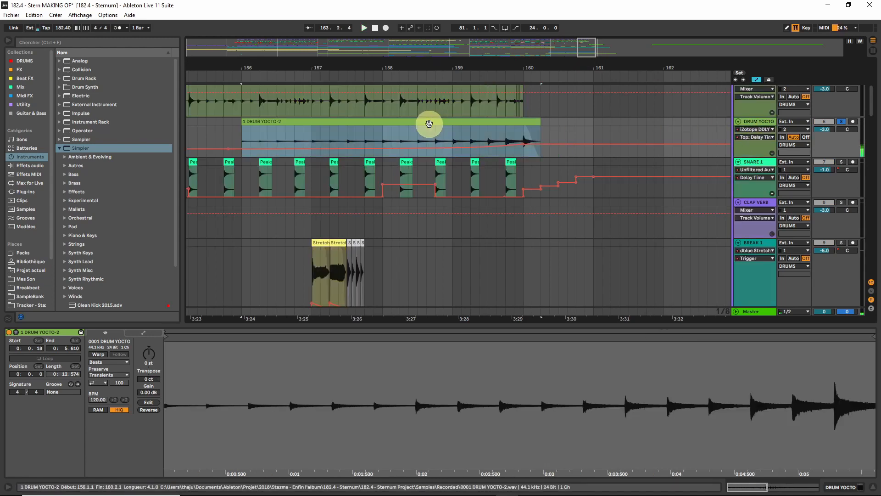
pyautogui.press('space')
pyautogui.click(755, 137)
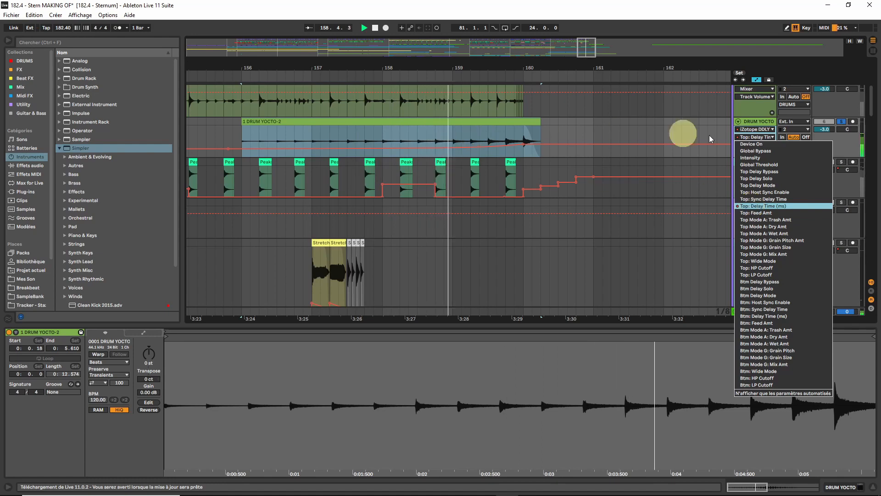
pyautogui.click(755, 137)
# Step: Open the iZotope DDLY plug-in on the soloed DRUM YOCTO track, watch its delay time during playback, and close it
pyautogui.click(842, 487)
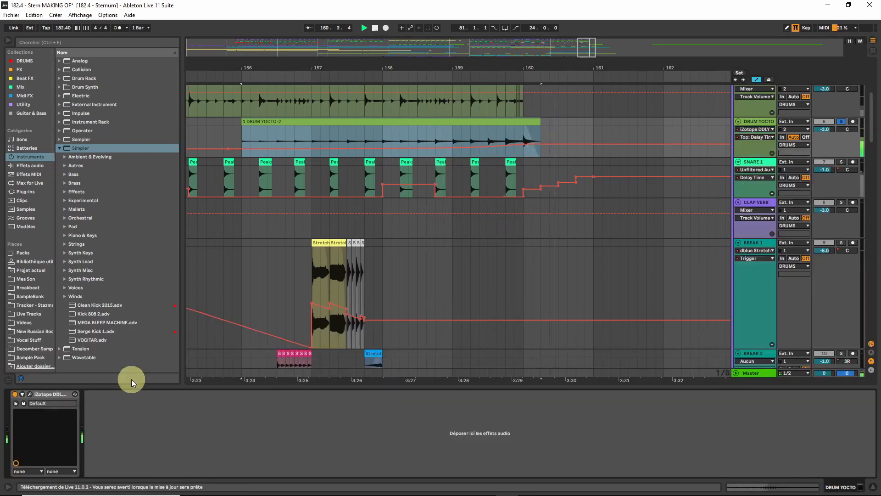
pyautogui.click(30, 394)
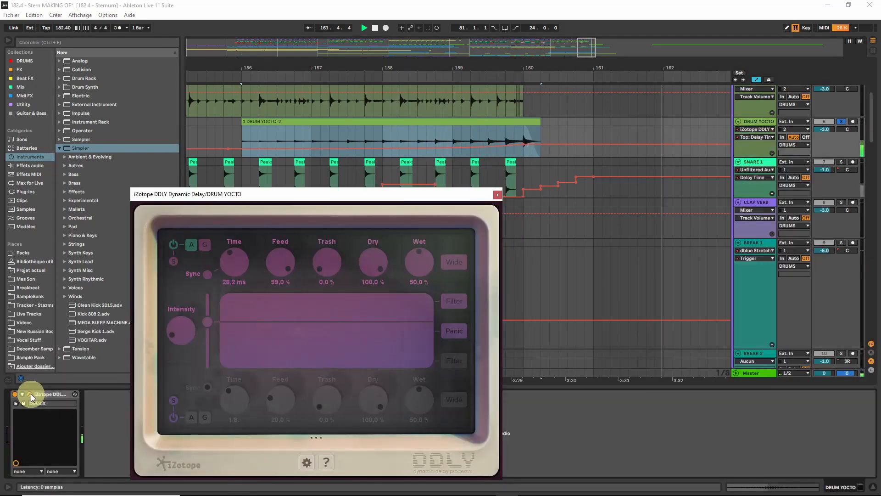
pyautogui.moveTo(334, 193); pyautogui.dragTo(537, 197)
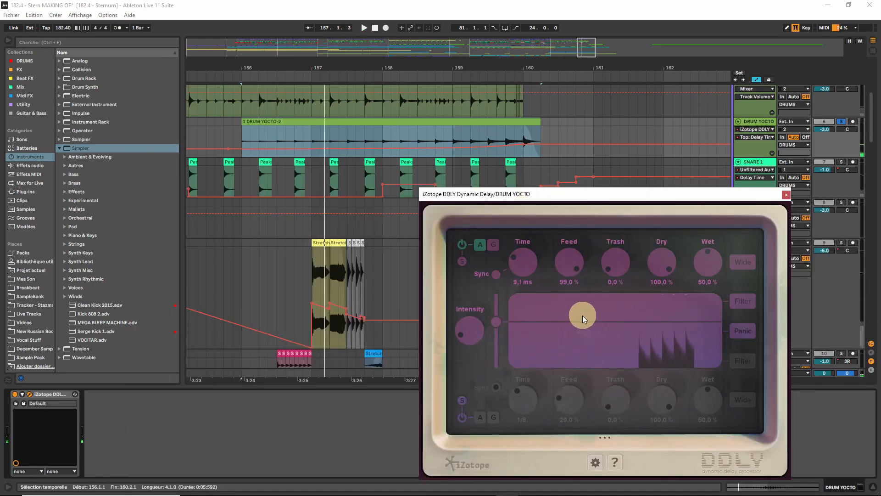
pyautogui.click(285, 120)
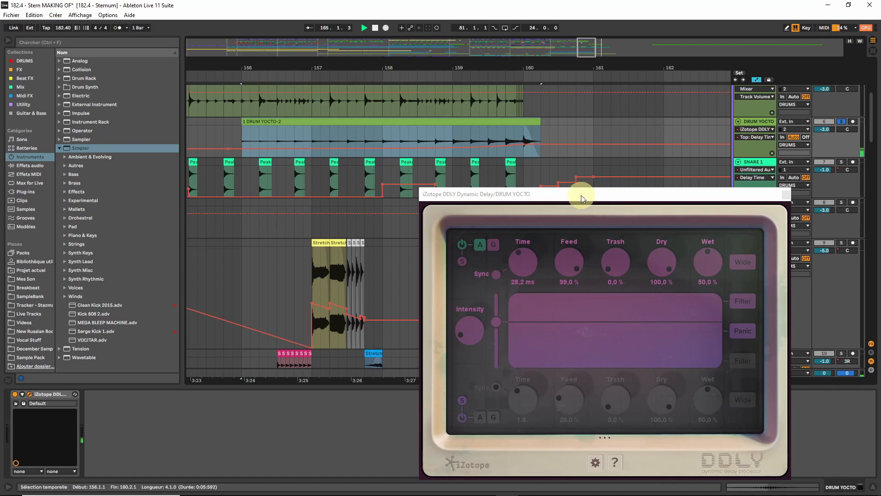
pyautogui.moveTo(581, 194); pyautogui.dragTo(538, 148)
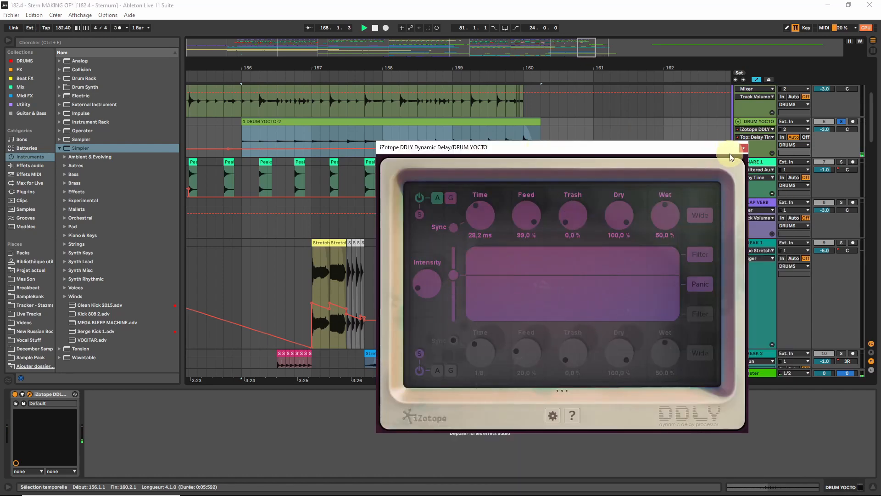
pyautogui.click(743, 147)
# Step: Play the full drums from 145.1.1 and examine the kick, DRUM YOCTO, snare, break and glitch percussion tracks through section 11
pyautogui.moveTo(582, 49); pyautogui.dragTo(584, 51)
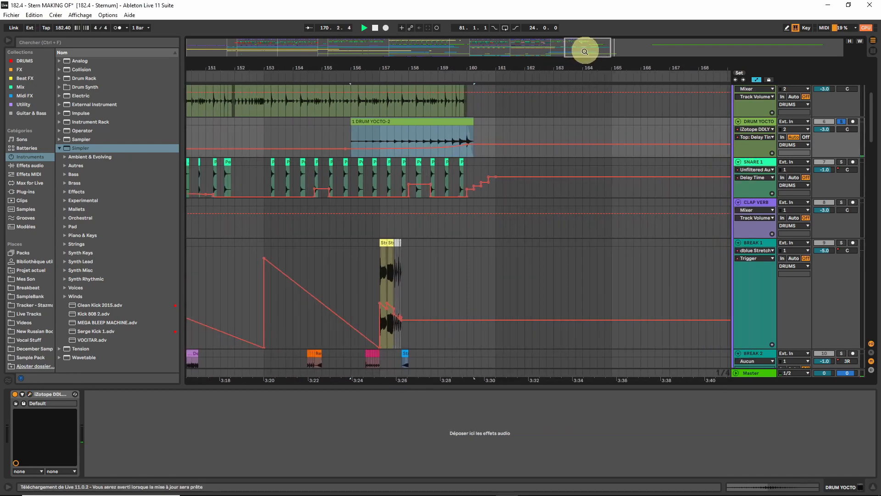
pyautogui.click(456, 131)
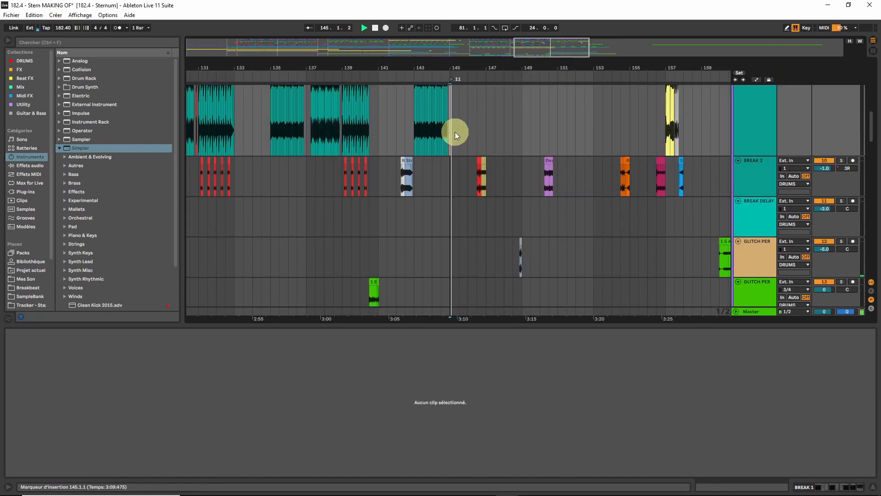
pyautogui.scroll(6, 463, 129)
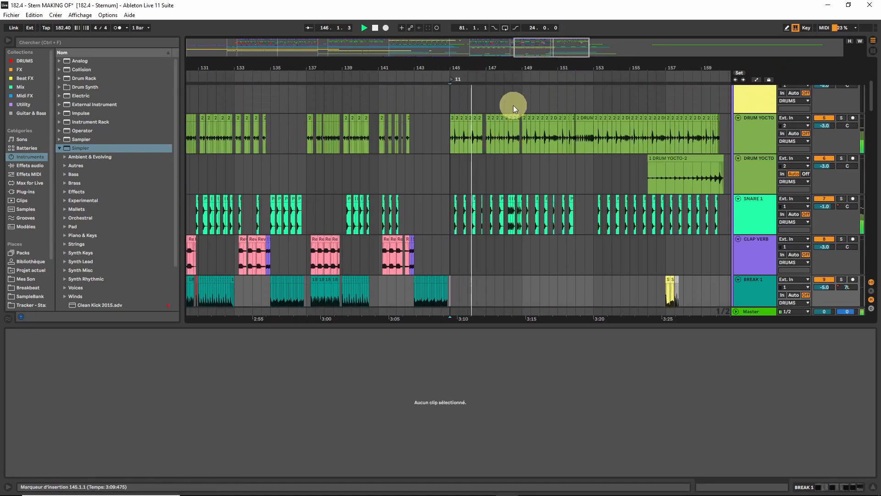
pyautogui.scroll(2, 513, 106)
pyautogui.moveTo(545, 48); pyautogui.dragTo(547, 53)
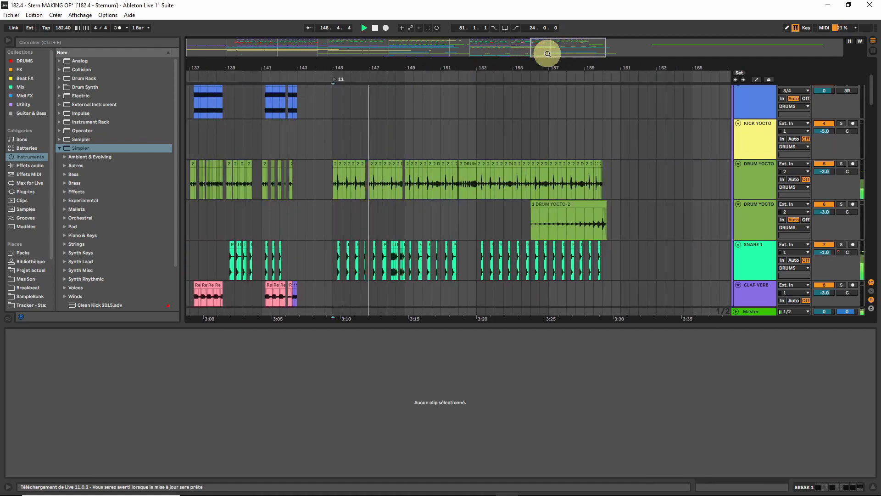
pyautogui.scroll(3, 566, 195)
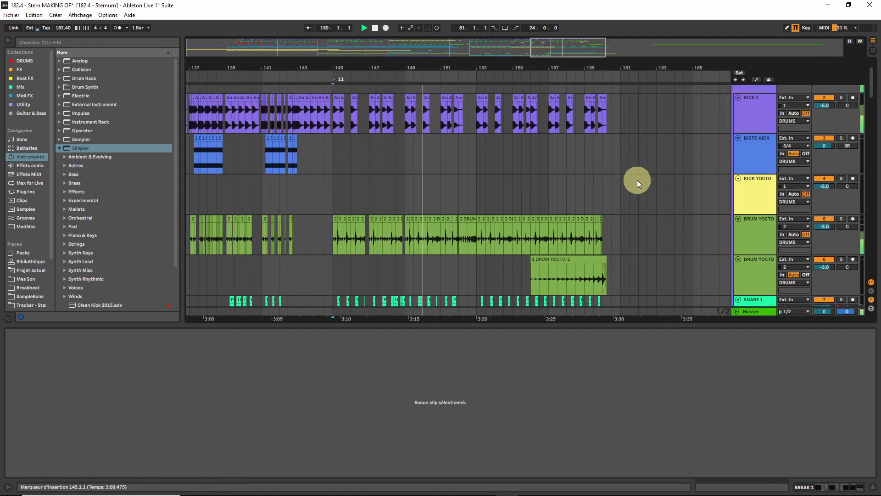
pyautogui.scroll(-2, 637, 180)
pyautogui.moveTo(560, 51); pyautogui.dragTo(559, 53)
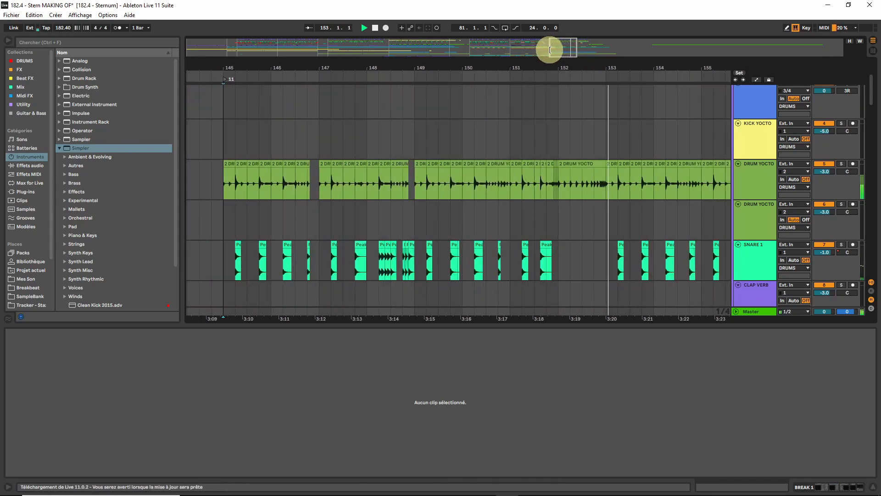
pyautogui.moveTo(556, 49); pyautogui.dragTo(569, 48)
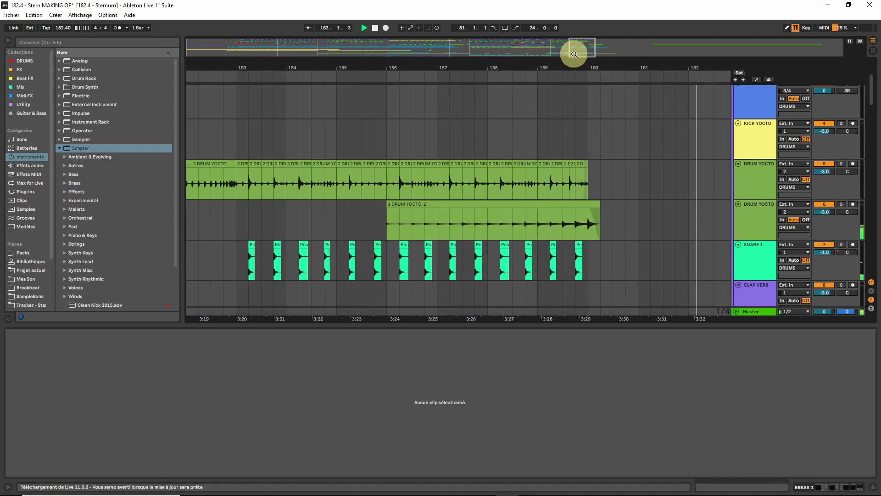
pyautogui.moveTo(574, 55); pyautogui.dragTo(575, 41)
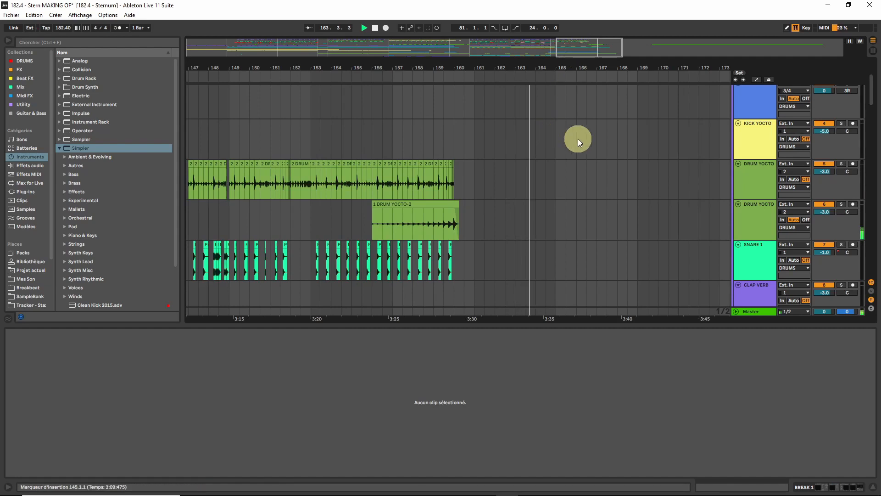
pyautogui.scroll(-10, 578, 139)
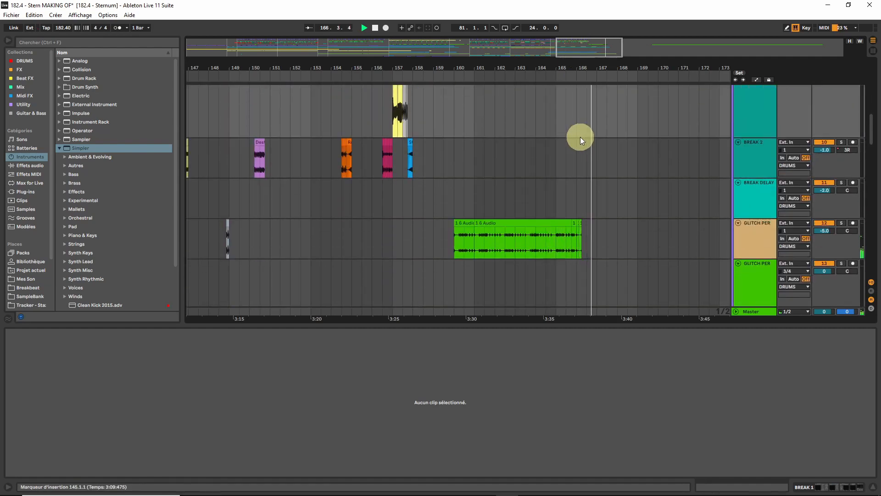
pyautogui.scroll(7, 580, 137)
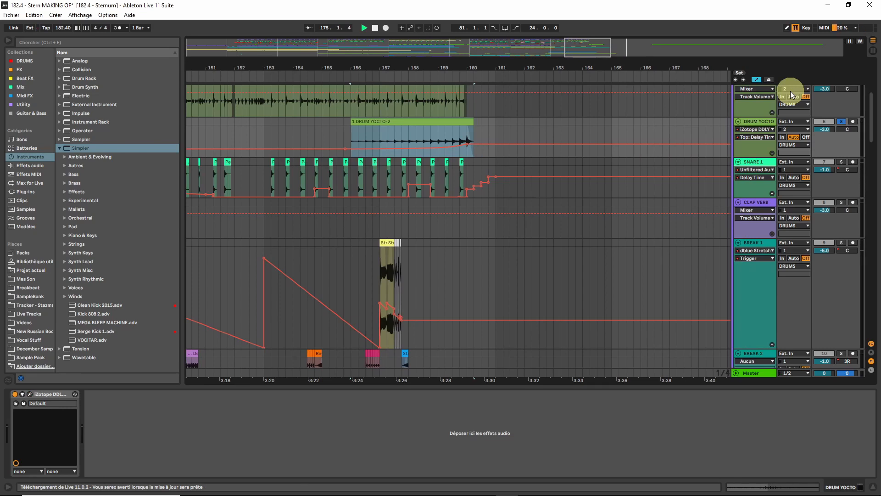
pyautogui.moveTo(603, 40); pyautogui.dragTo(549, 243)
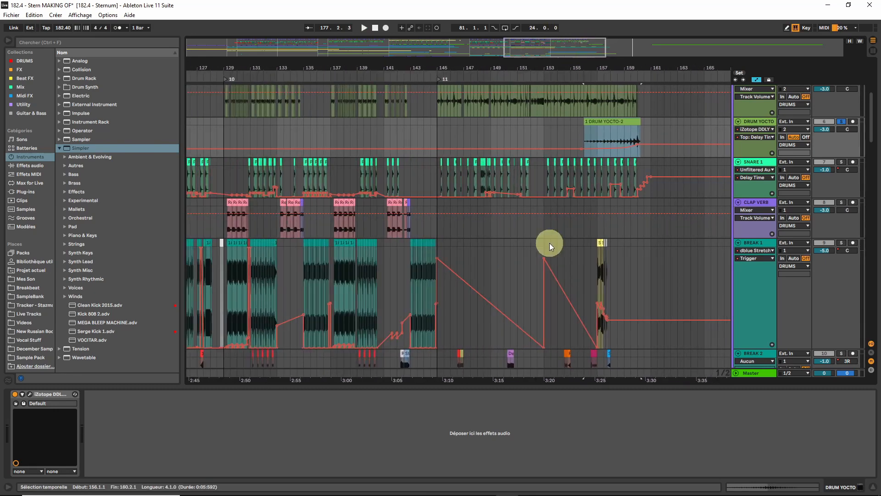
# Step: Show the whole arrangement, return to the top of the DRUMS group, and examine the KICK 1 clips at the start of section 3
pyautogui.scroll(-3, 426, 250)
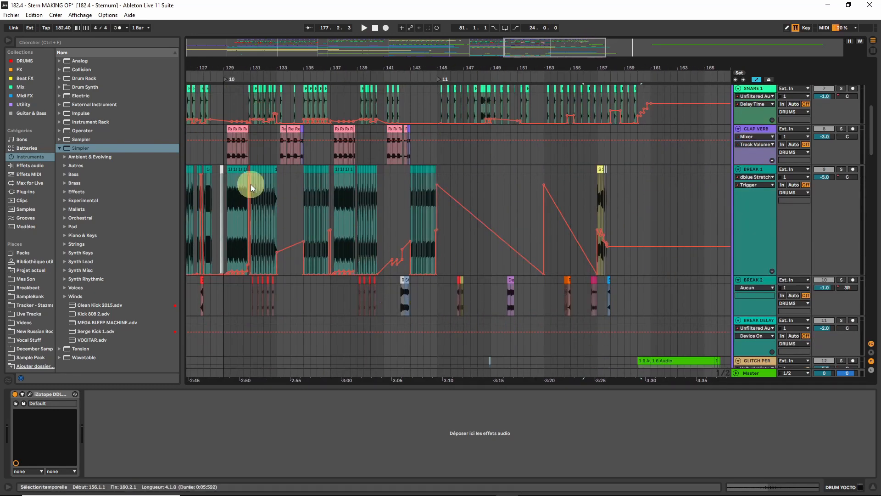
pyautogui.moveTo(542, 42)
pyautogui.mouseDown()
pyautogui.moveTo(514, 34)
pyautogui.moveTo(541, 41)
pyautogui.mouseUp()
pyautogui.scroll(6, 222, 147)
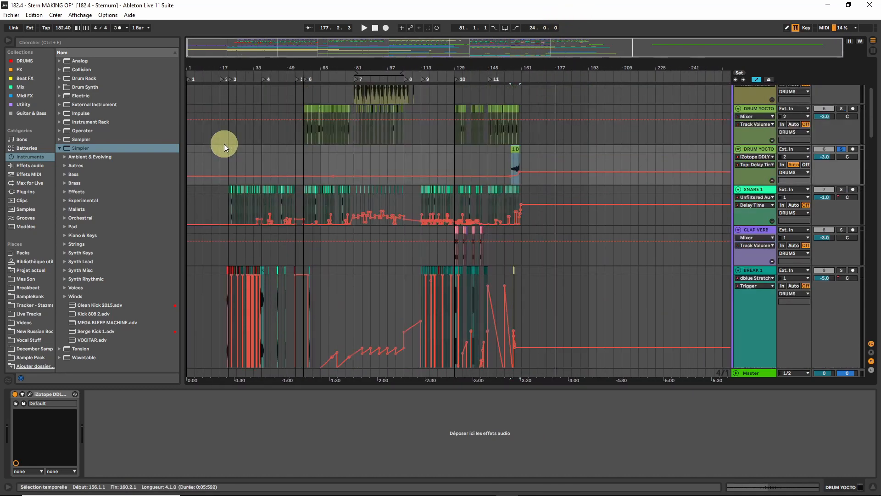
pyautogui.scroll(4, 224, 144)
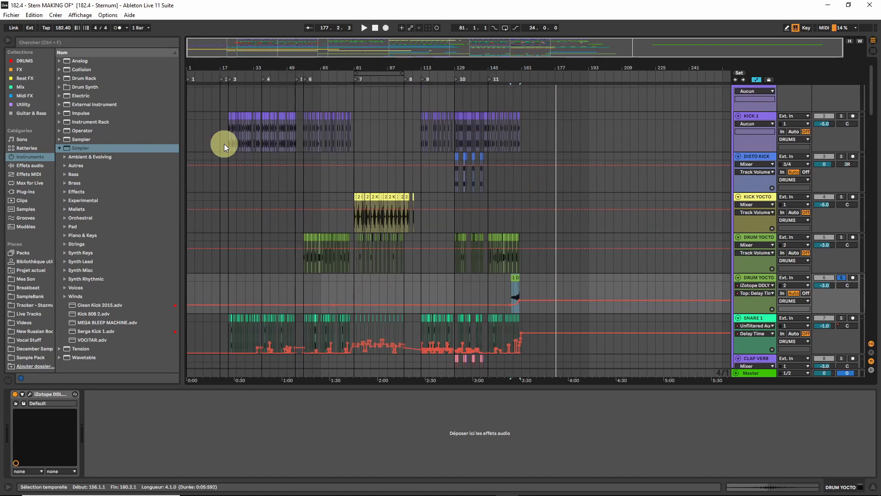
pyautogui.scroll(1, 732, 205)
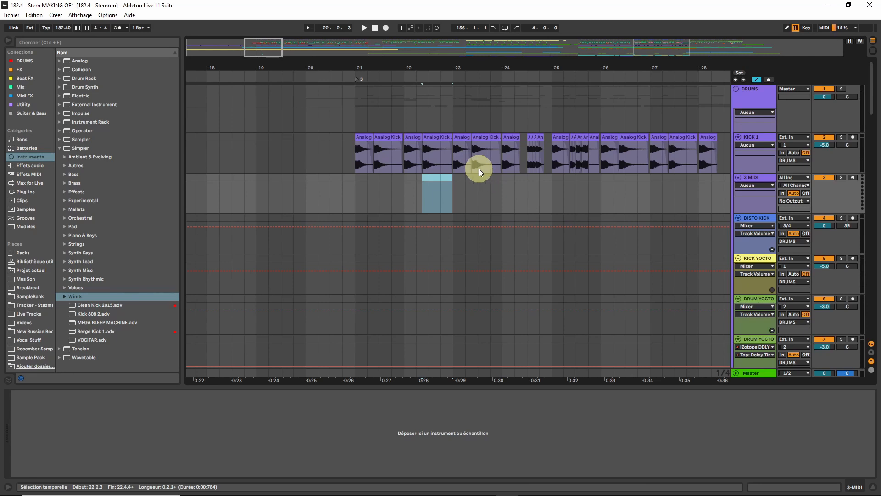
pyautogui.moveTo(267, 50); pyautogui.dragTo(261, 43)
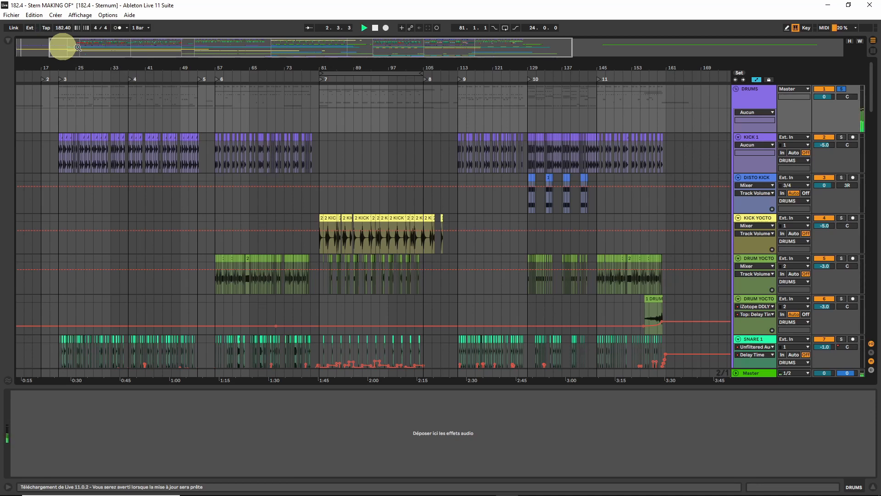
# Step: Turn on Follow and play the soloed DRUMS group from bar 1, examining the 14 Addictive MIDI clip up to section 2
pyautogui.click(310, 28)
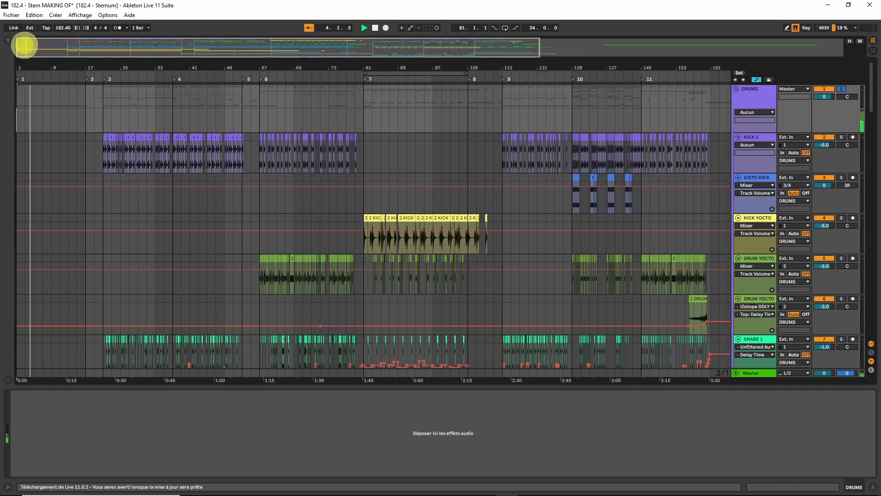
pyautogui.moveTo(23, 45); pyautogui.dragTo(24, 45)
pyautogui.scroll(-6, 513, 180)
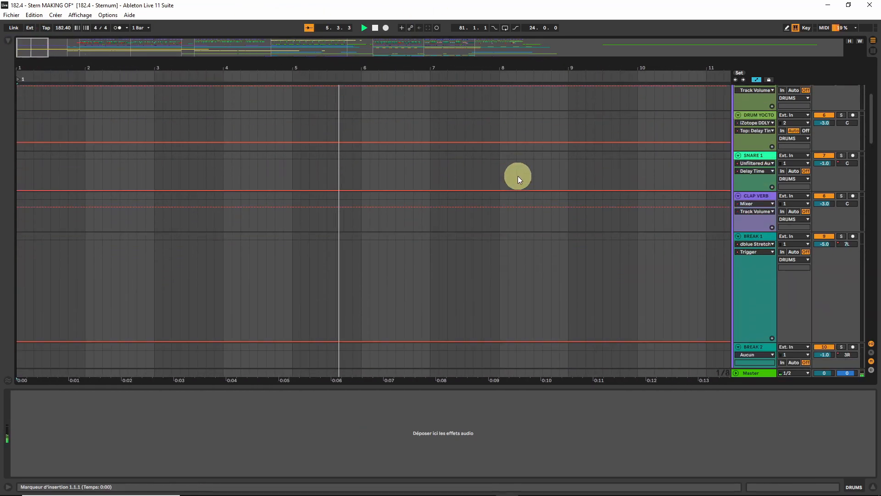
pyautogui.scroll(-5, 559, 187)
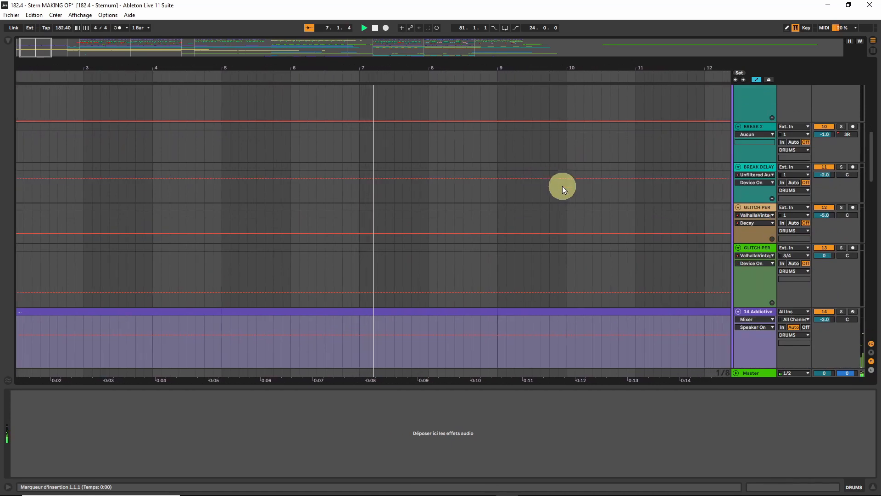
pyautogui.scroll(-1, 562, 186)
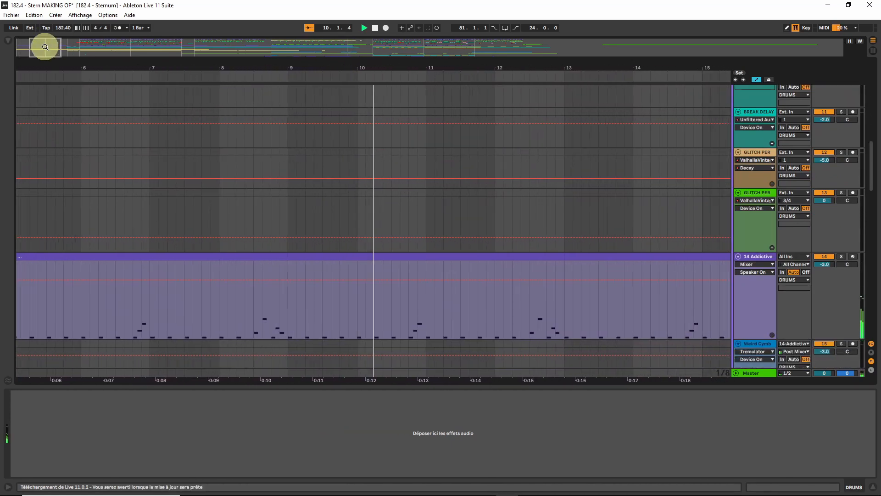
pyautogui.moveTo(45, 47); pyautogui.dragTo(45, 50)
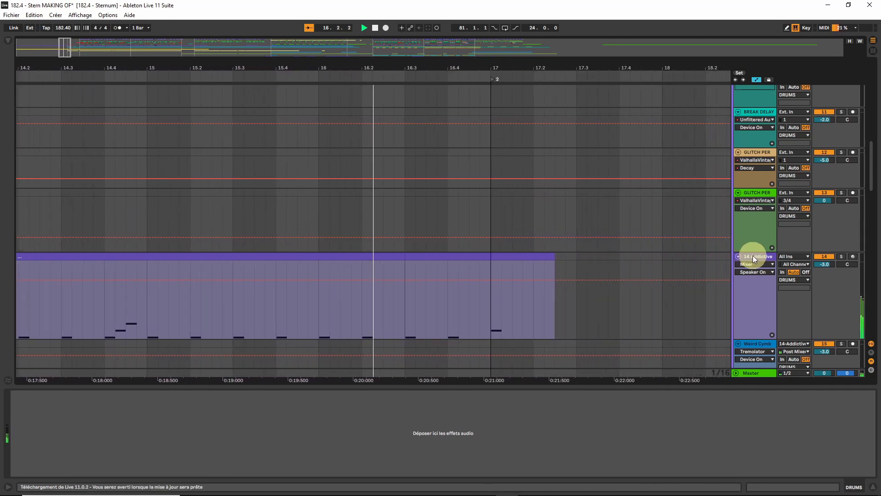
pyautogui.scroll(2, 600, 227)
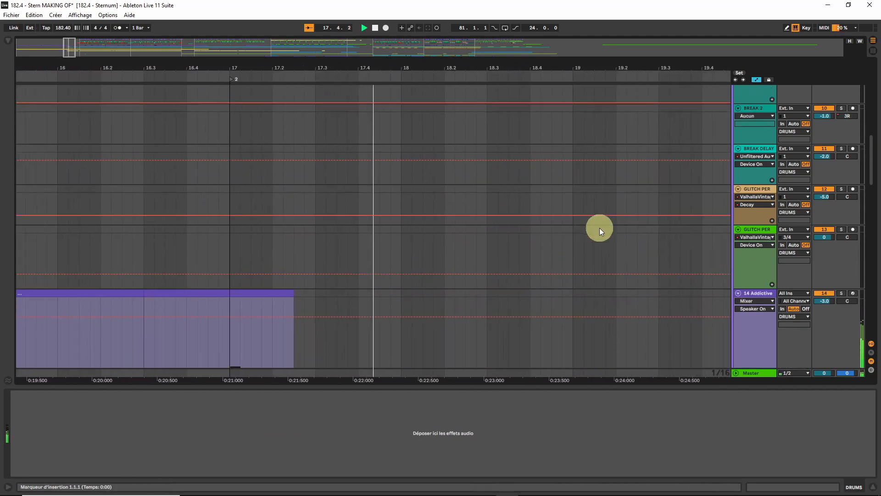
pyautogui.scroll(-3, 599, 228)
# Step: Reduce the heights of the CLAP VERB, BREAK 1, DISTO KICK, KICK YOCTO and both DRUM YOCTO tracks while the drums play
pyautogui.scroll(8, 599, 228)
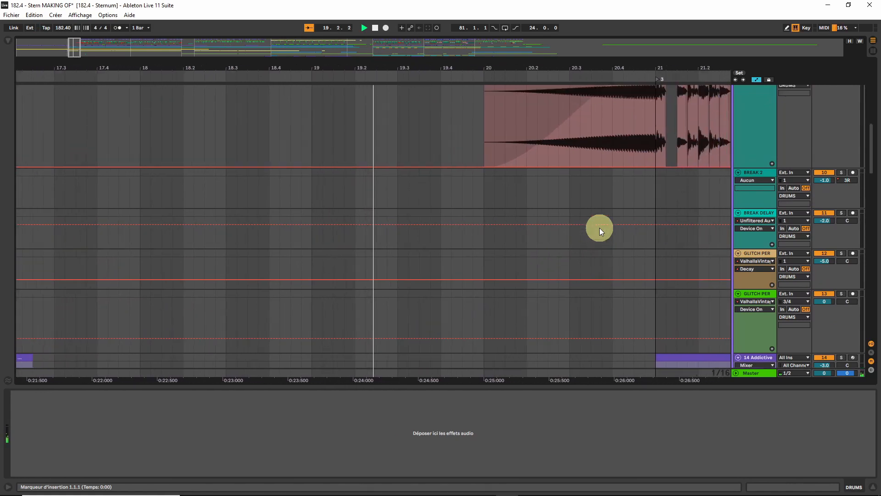
pyautogui.scroll(8, 599, 227)
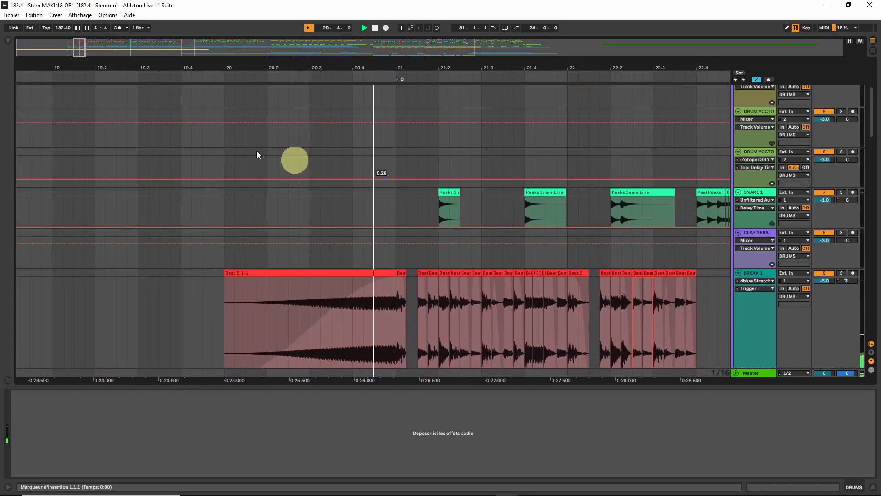
pyautogui.scroll(-3, 264, 136)
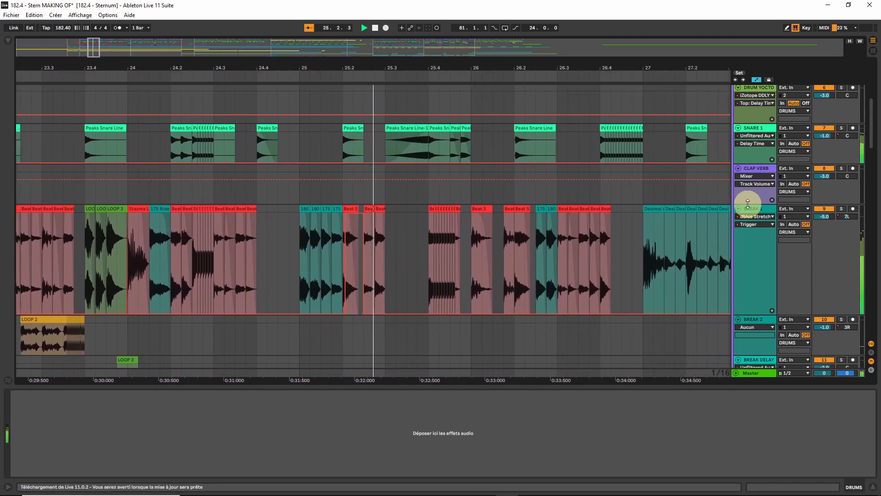
pyautogui.moveTo(747, 203); pyautogui.dragTo(748, 196)
pyautogui.moveTo(759, 306); pyautogui.dragTo(763, 268)
pyautogui.scroll(5, 665, 257)
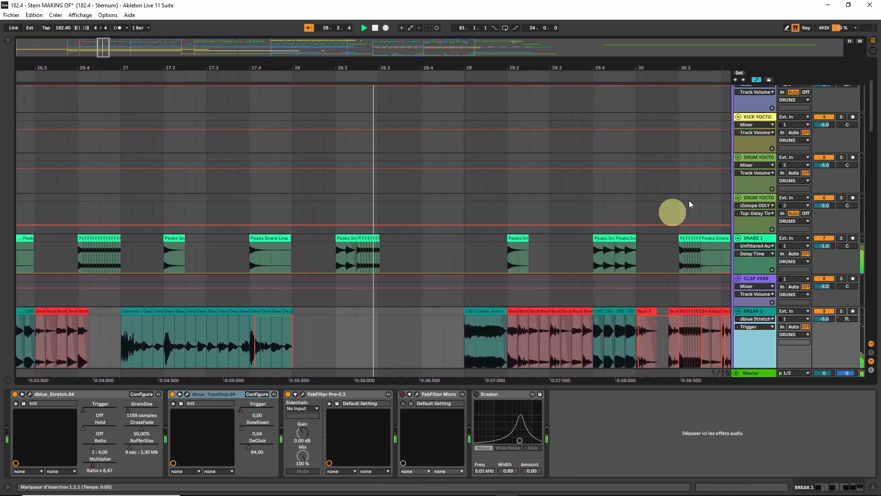
pyautogui.click(755, 156)
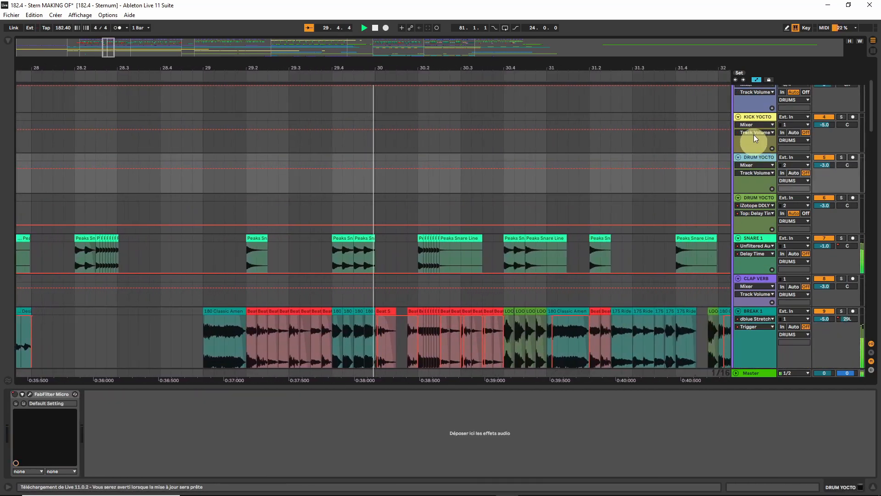
pyautogui.moveTo(755, 112); pyautogui.dragTo(755, 102)
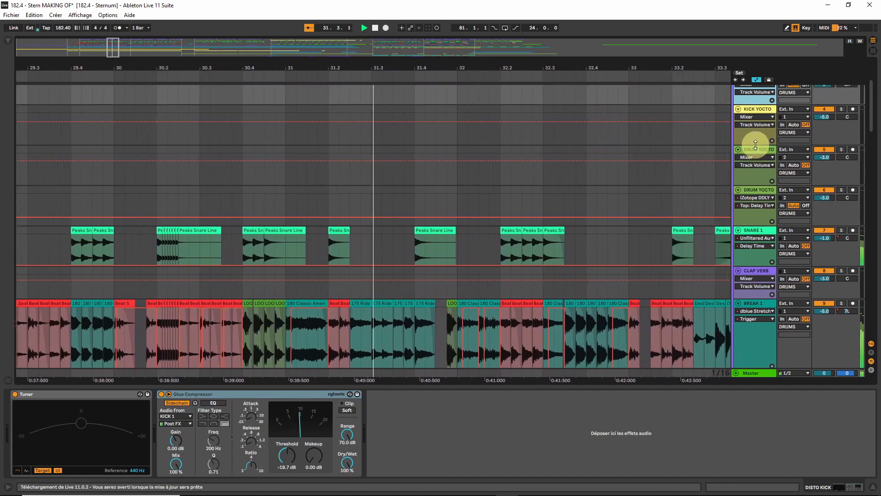
pyautogui.moveTo(756, 144); pyautogui.dragTo(755, 126)
pyautogui.moveTo(754, 168); pyautogui.dragTo(754, 153)
pyautogui.moveTo(757, 191); pyautogui.dragTo(757, 177)
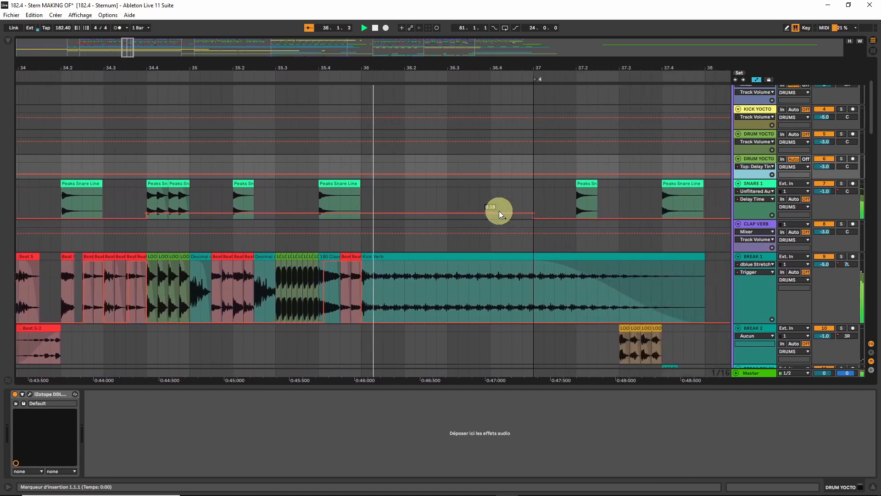
# Step: Follow the drums through section 4 and reduce the height of the GLITCH PERC 1 track
pyautogui.scroll(2, 503, 207)
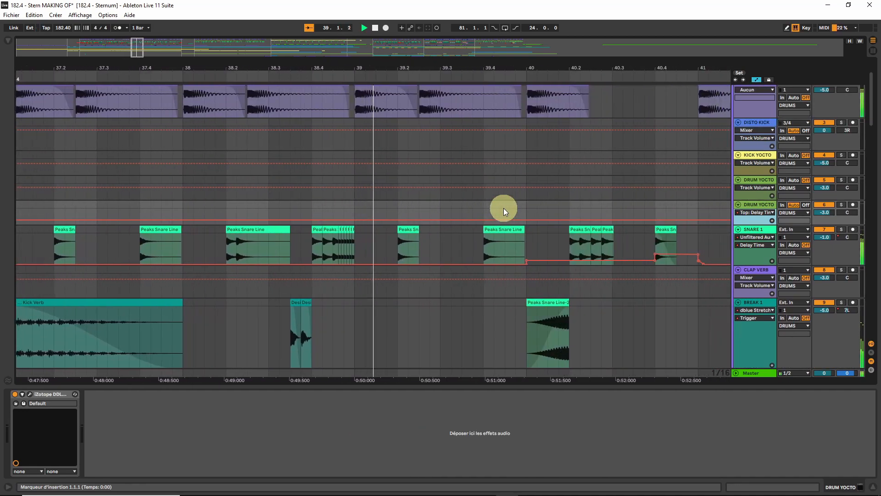
pyautogui.scroll(-3, 503, 208)
pyautogui.scroll(-4, 503, 208)
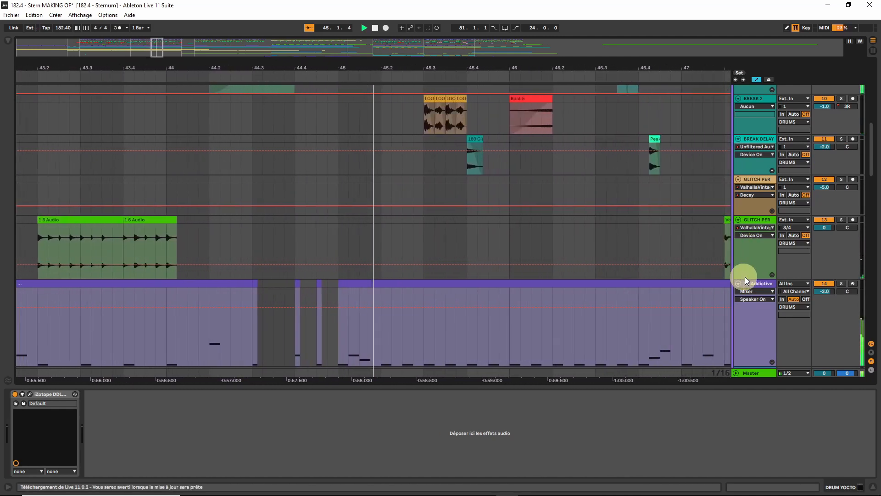
pyautogui.moveTo(748, 278); pyautogui.dragTo(748, 264)
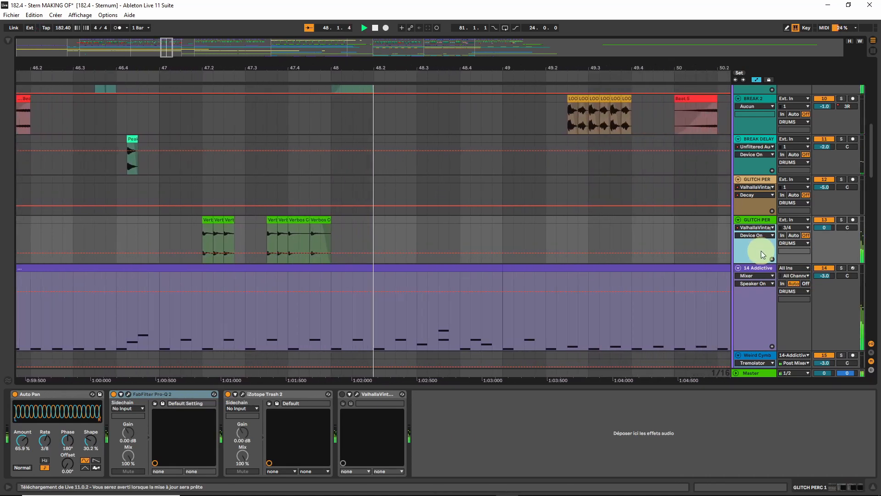
# Step: Follow the drum playback through sections 5 and 6, examining the break, BREAK DELAY, glitch percussion, DRUM YOCTO and snare clips
pyautogui.scroll(2, 679, 233)
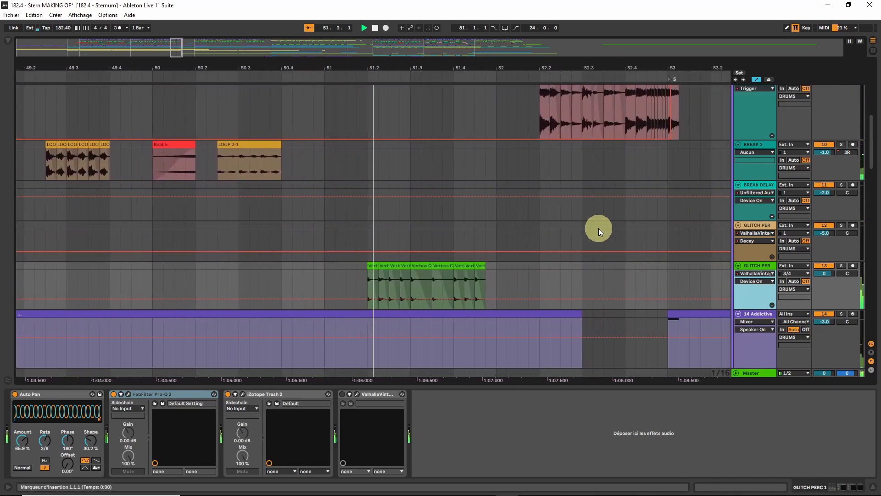
pyautogui.scroll(3, 598, 228)
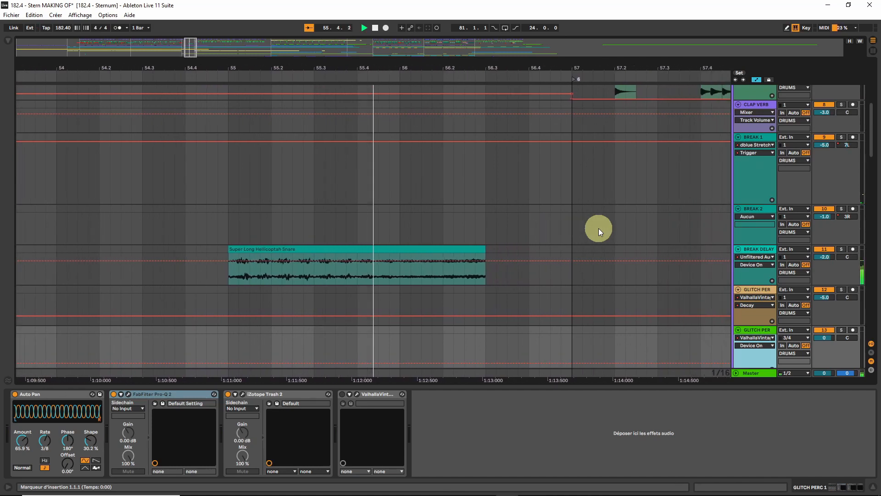
pyautogui.scroll(-3, 598, 227)
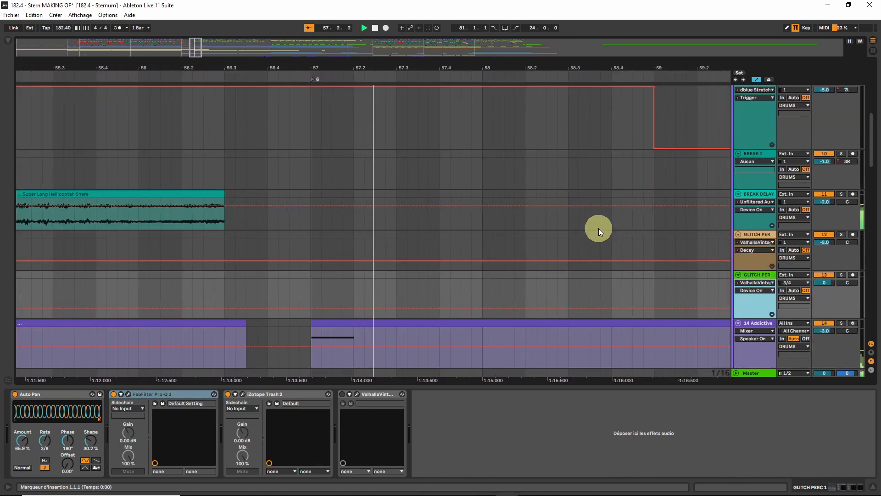
pyautogui.scroll(10, 599, 228)
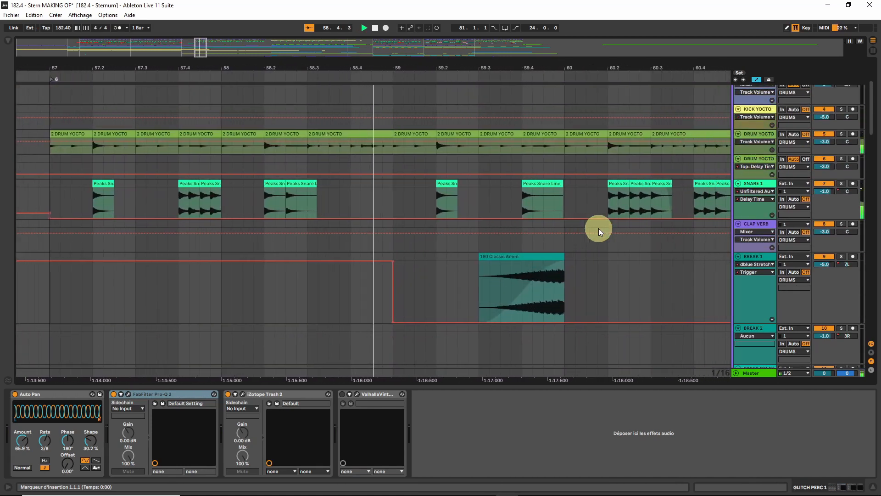
pyautogui.scroll(2, 598, 228)
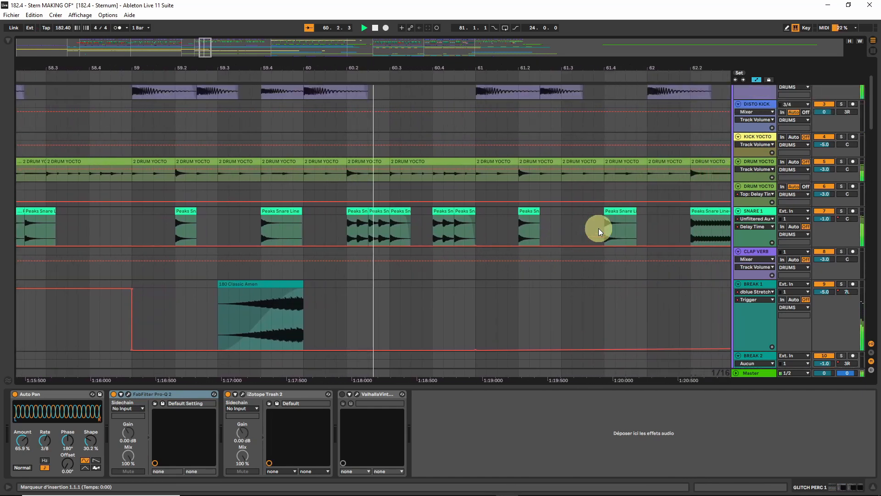
pyautogui.scroll(1, 598, 228)
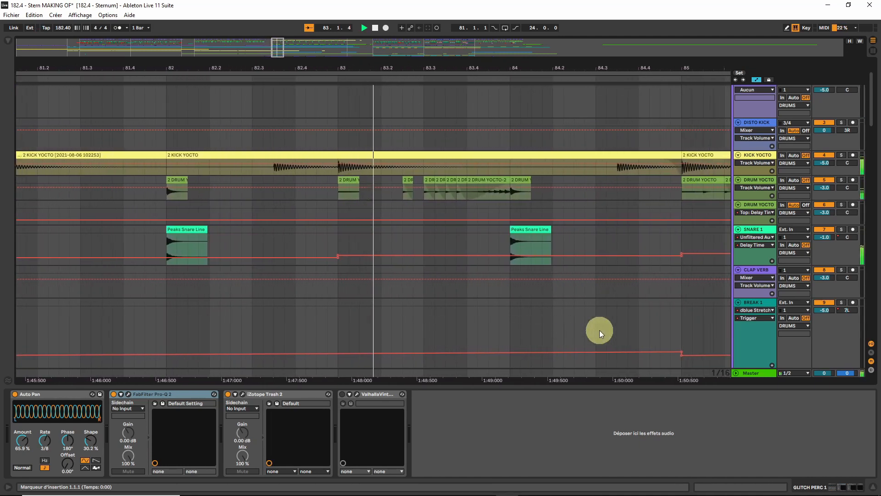
# Step: Reduce the heights of the BREAK 1 and BREAK 2 tracks during section 7 playback
pyautogui.scroll(-5, 610, 324)
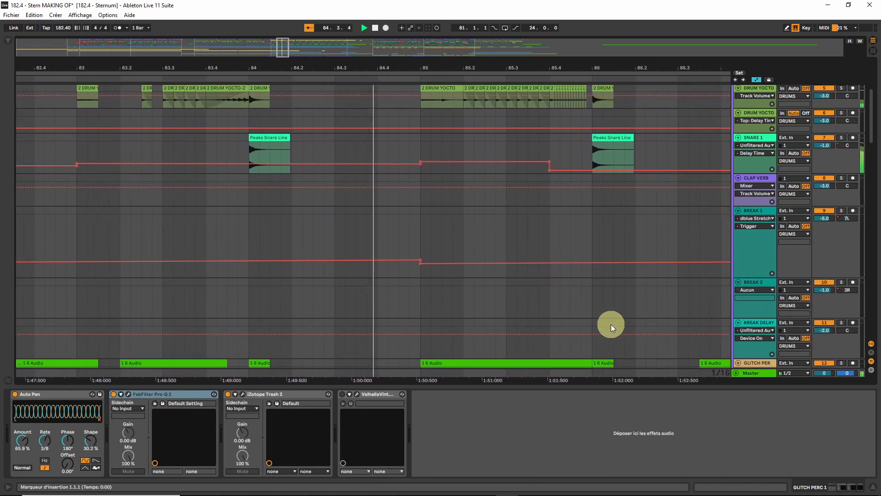
pyautogui.moveTo(757, 287); pyautogui.dragTo(761, 247)
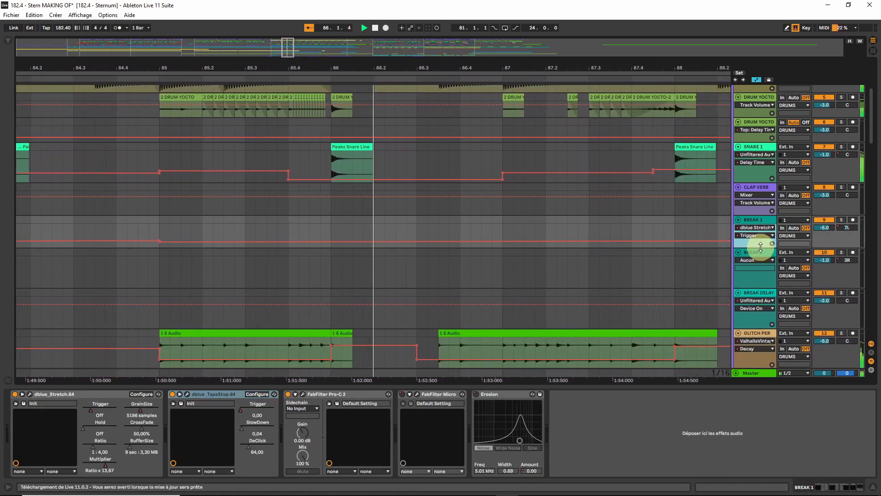
pyautogui.moveTo(755, 287); pyautogui.dragTo(755, 268)
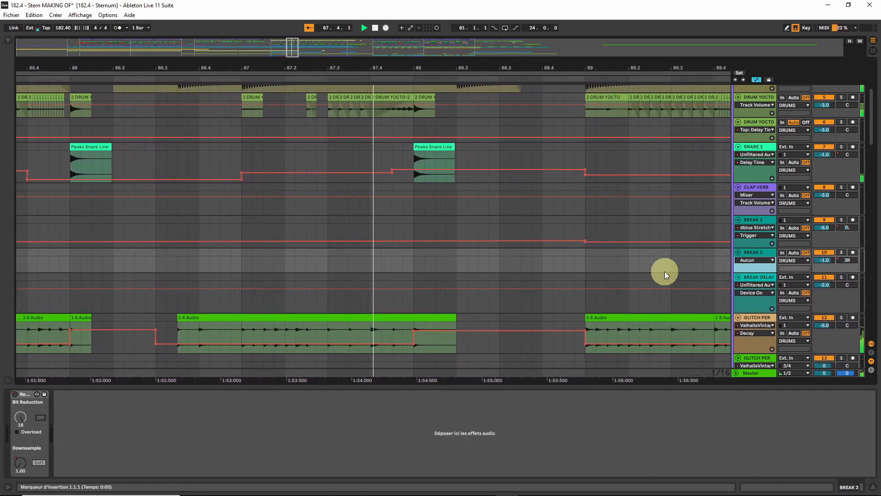
# Step: Follow the drums from section 7 to the end of the track, examining the kick, DRUM YOCTO, snare, break and glitch percussion parts
pyautogui.scroll(1, 664, 274)
pyautogui.scroll(1, 664, 271)
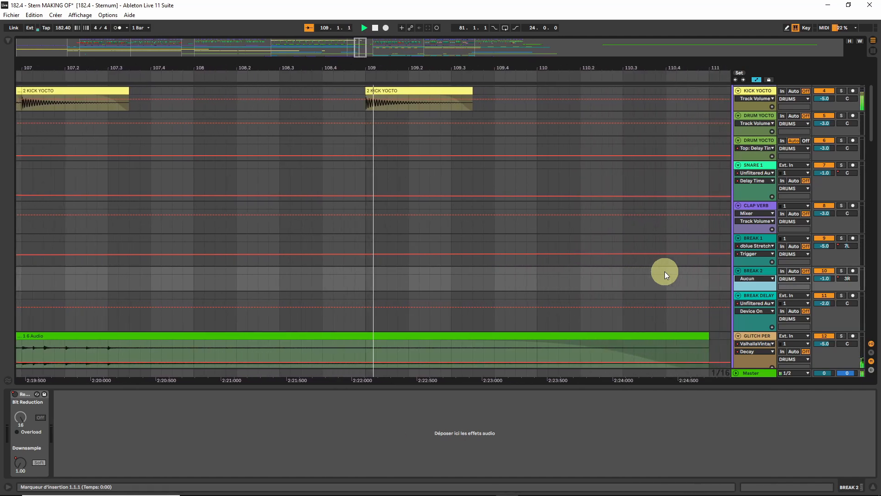
pyautogui.scroll(-3, 664, 271)
pyautogui.scroll(3, 664, 271)
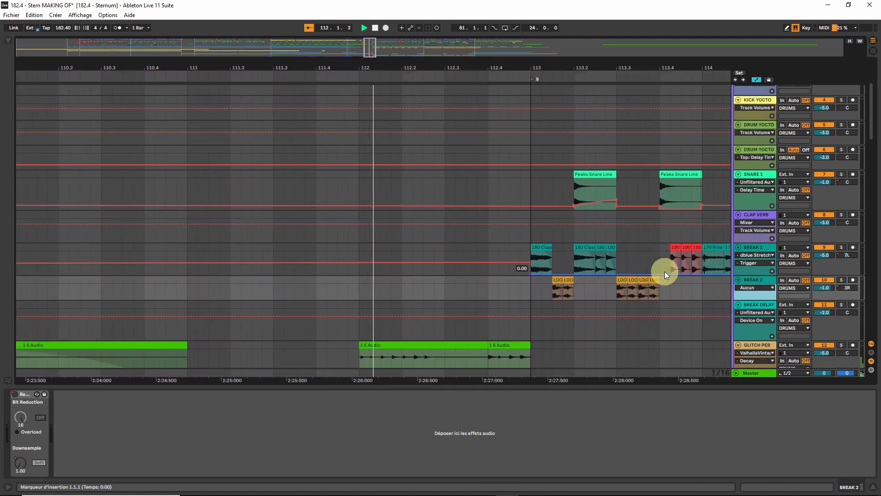
pyautogui.scroll(3, 664, 271)
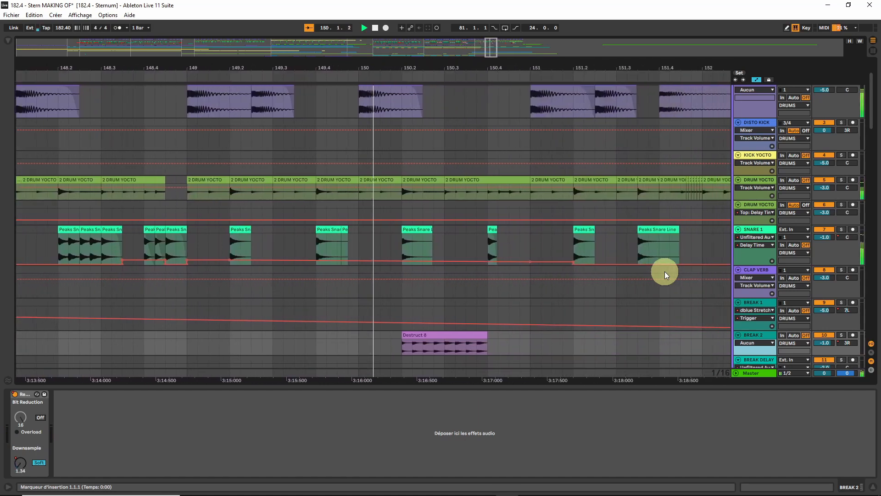
pyautogui.scroll(-4, 545, 270)
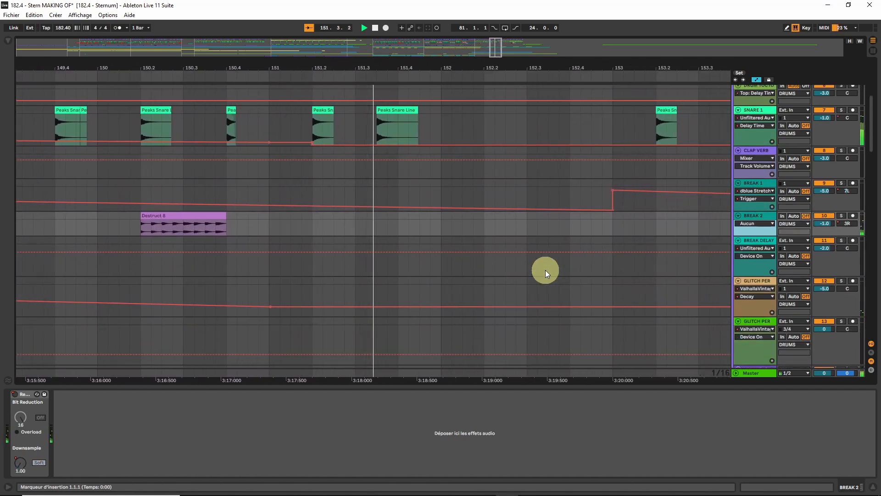
pyautogui.scroll(2, 545, 270)
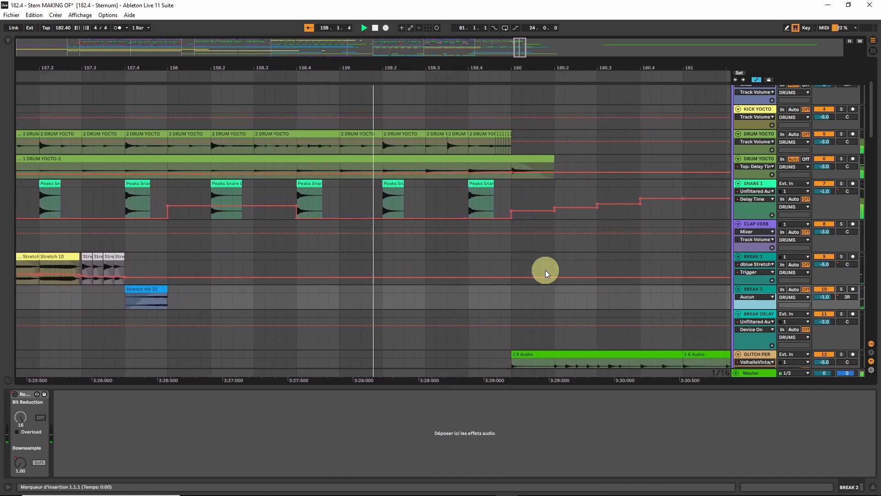
pyautogui.scroll(-1, 545, 270)
pyautogui.scroll(-3, 545, 270)
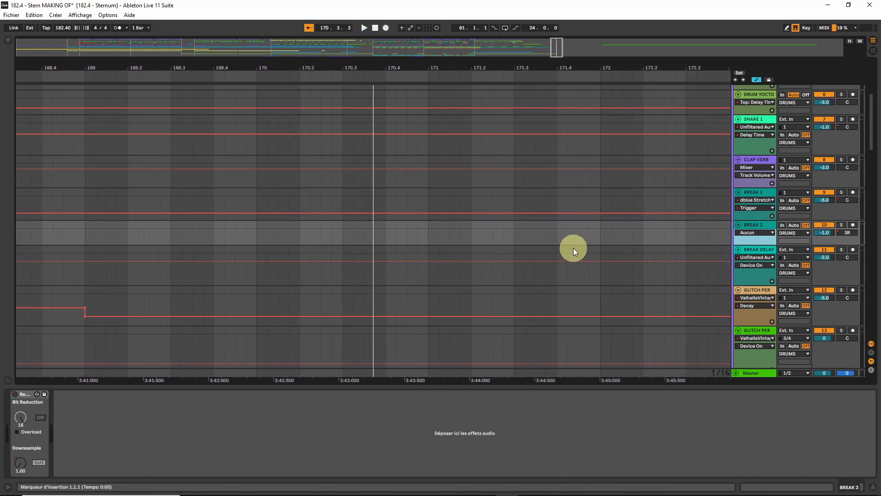
pyautogui.moveTo(326, 495)
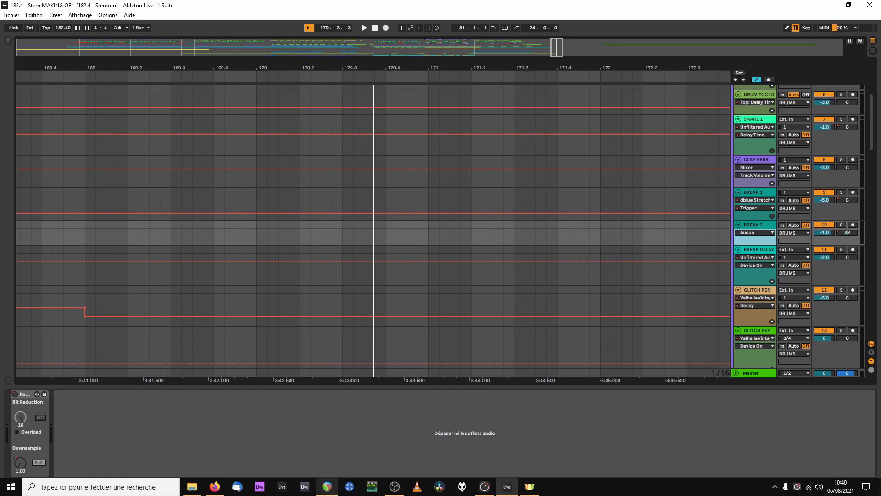